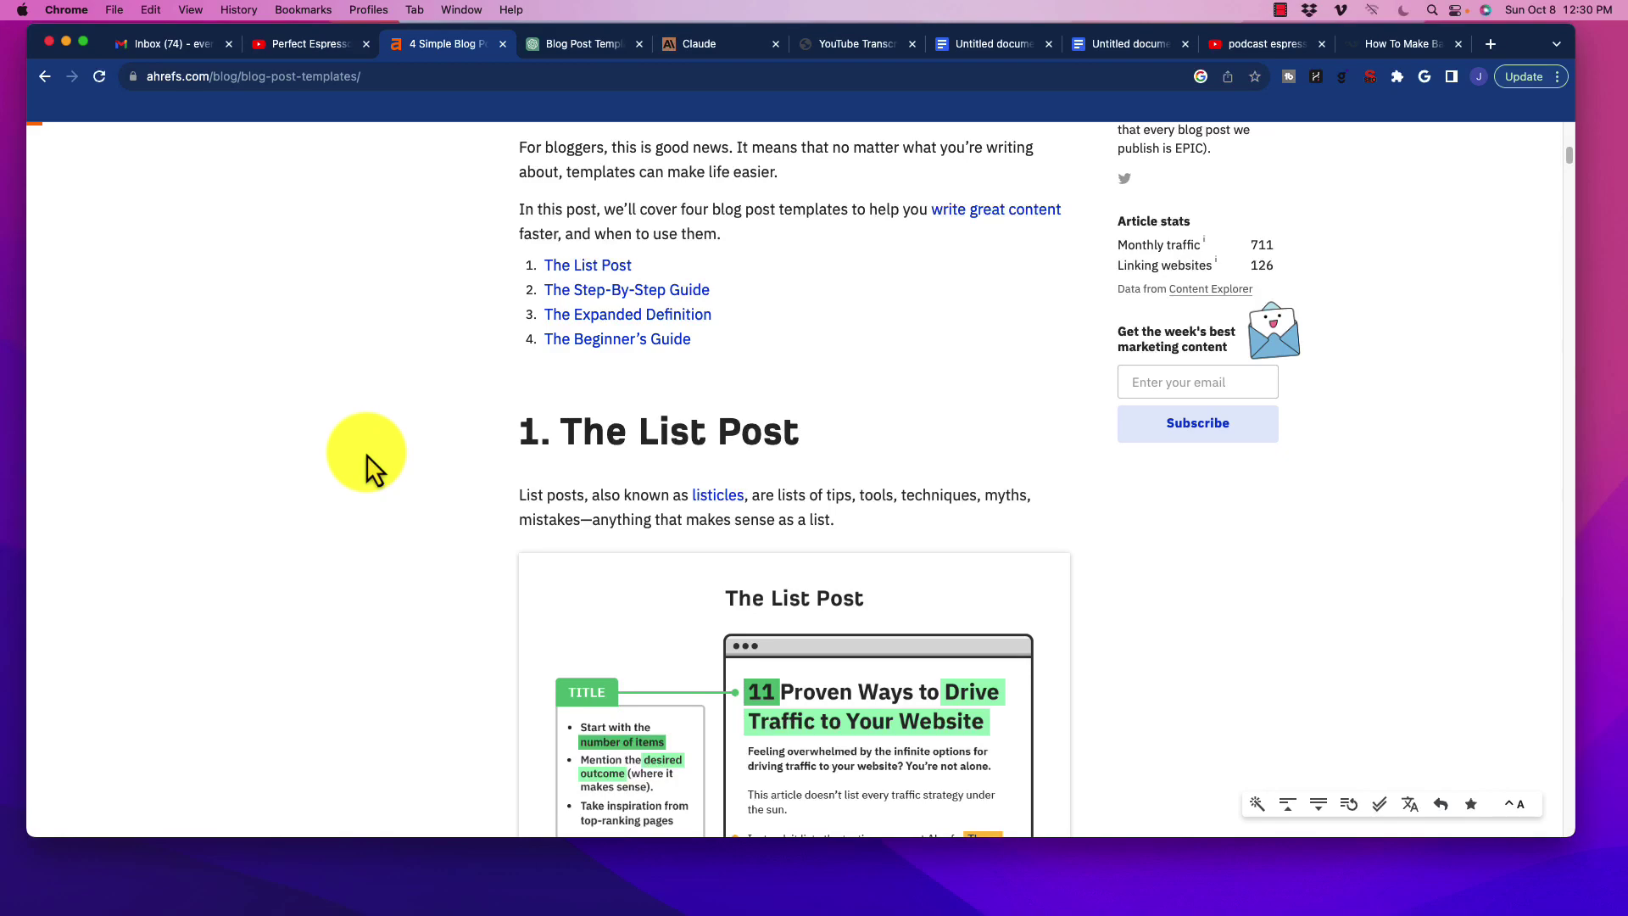
Step: Skim the blog post templates article, briefly checking the Claude chat before returning
{"action": "scroll", "coordinate": [441, 485], "scroll_direction": "up", "scroll_amount": 10}
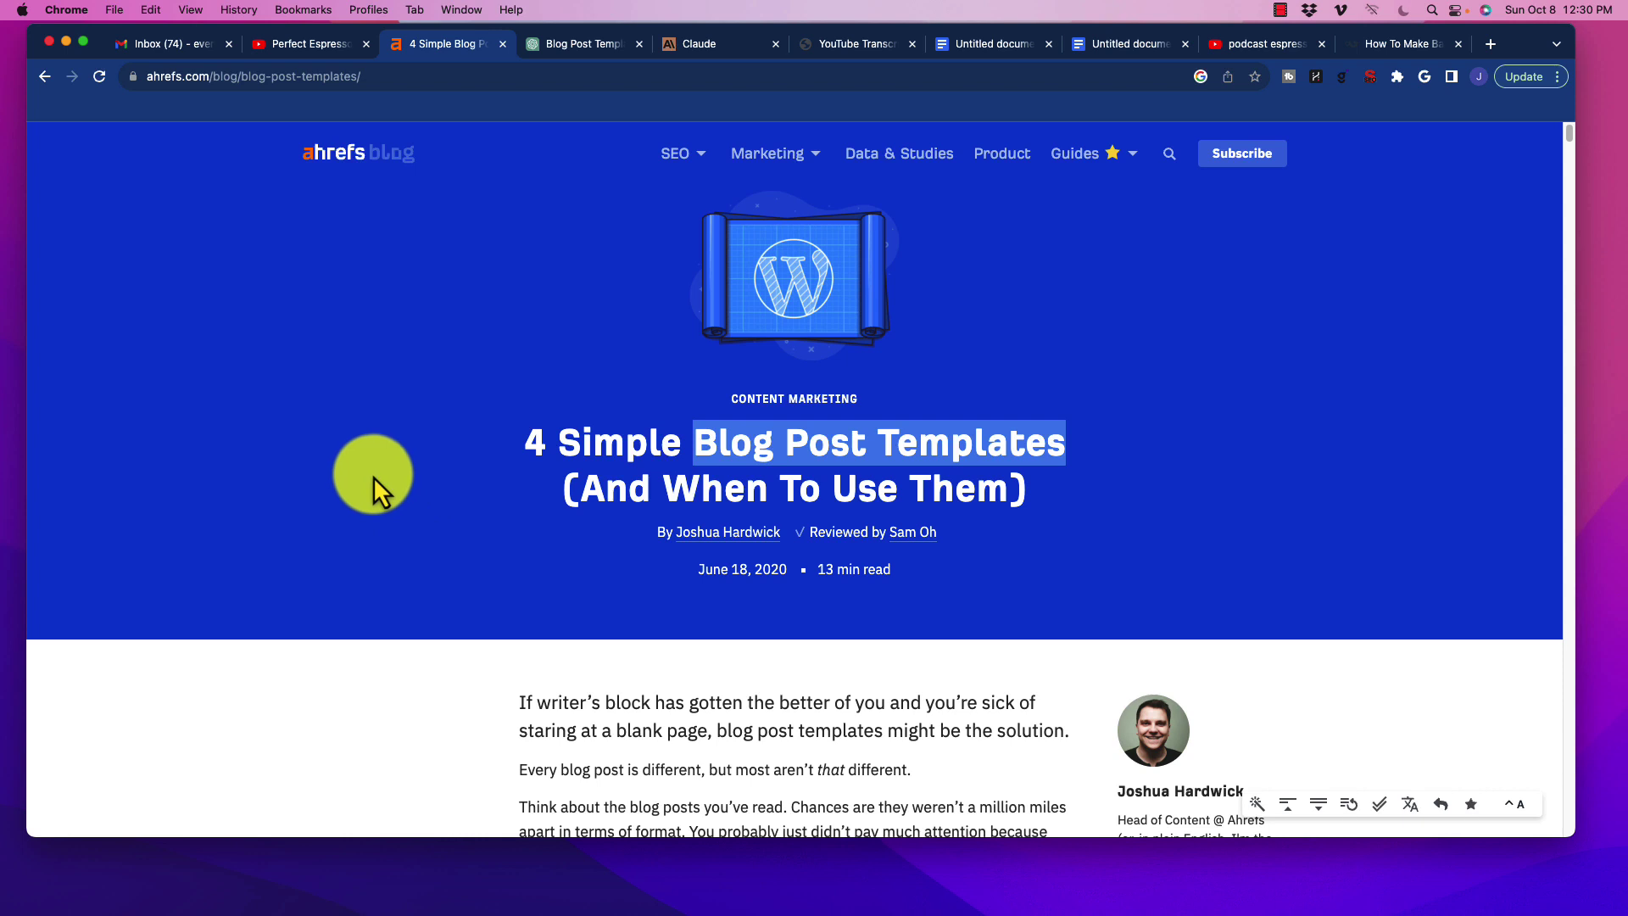
{"action": "scroll", "coordinate": [373, 475], "scroll_direction": "down", "scroll_amount": 1}
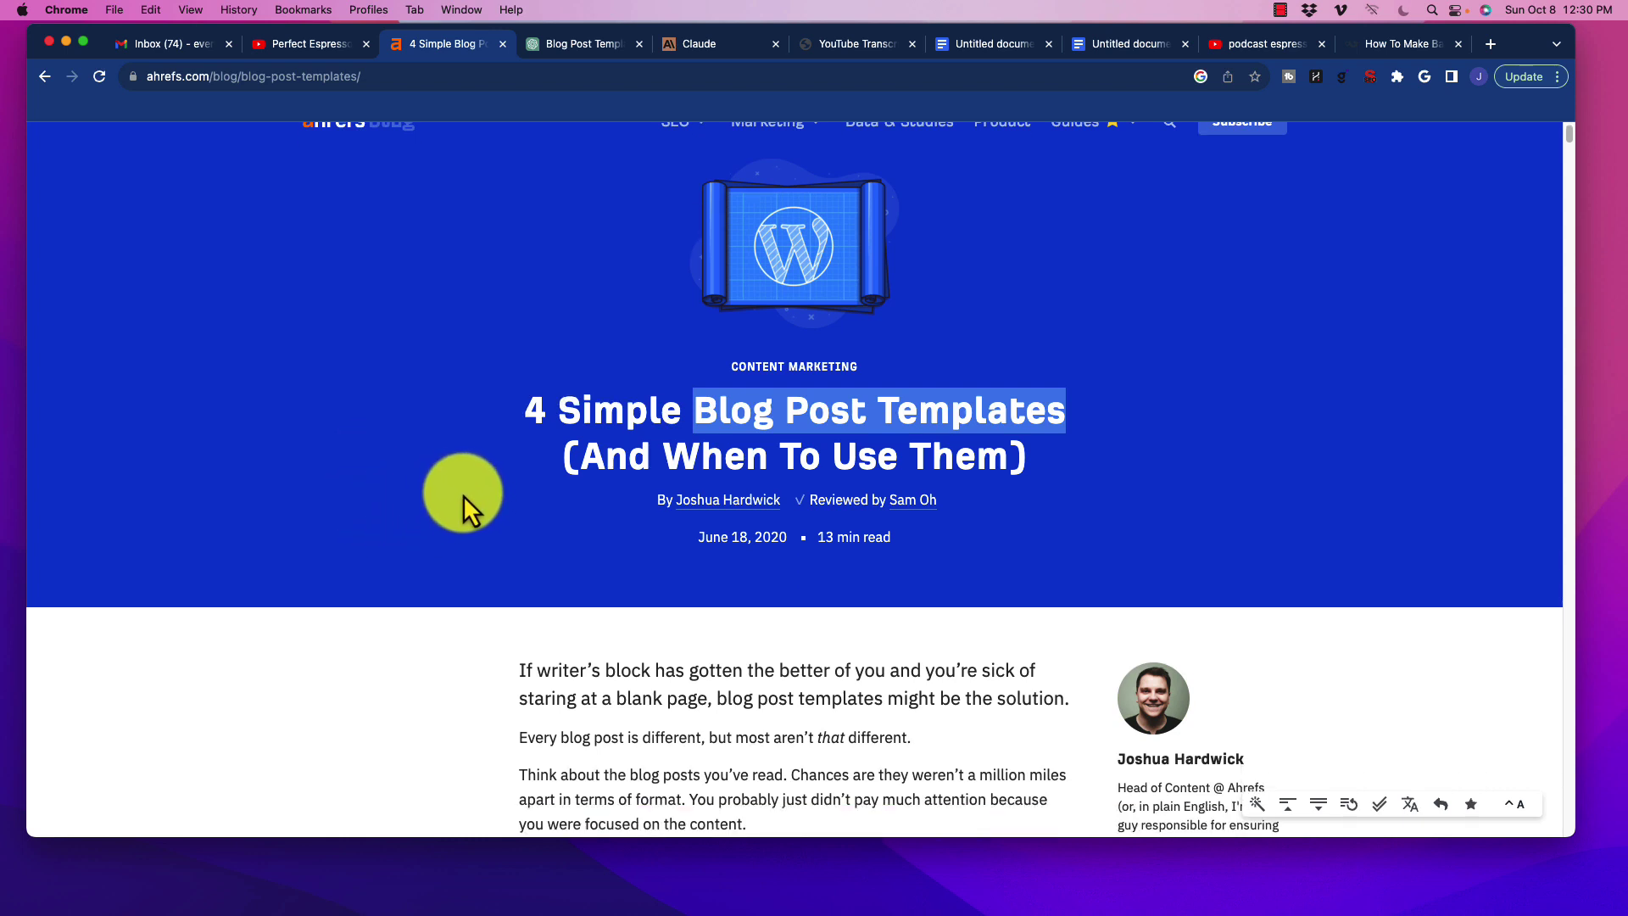
{"action": "left_click", "coordinate": [473, 496]}
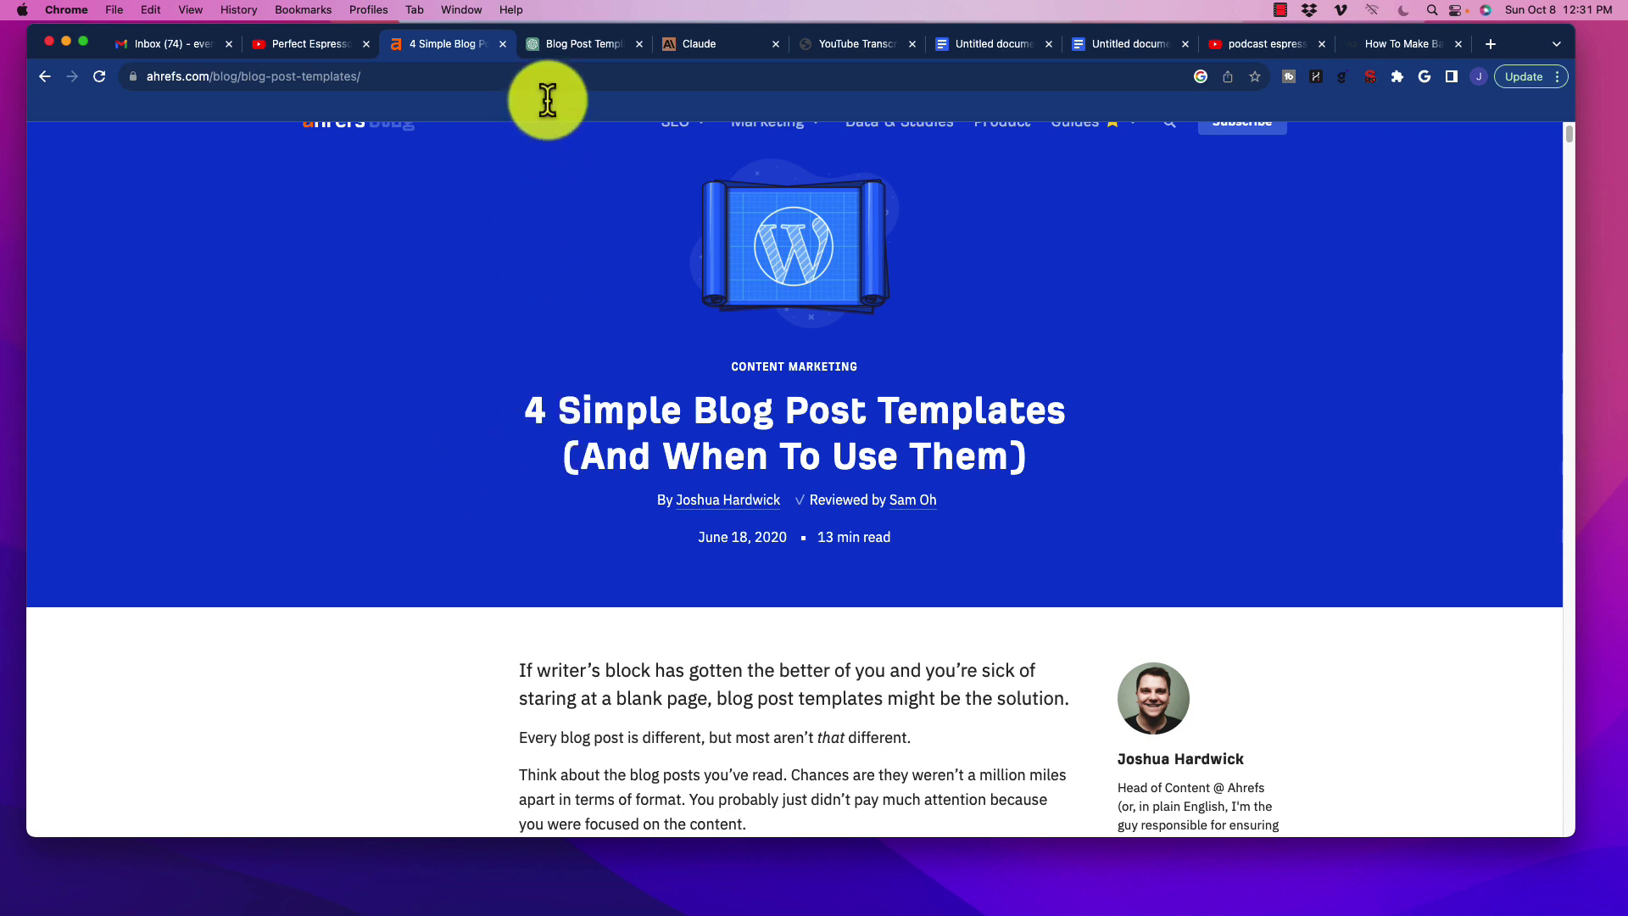
{"action": "scroll", "coordinate": [712, 449], "scroll_direction": "down", "scroll_amount": 1}
{"action": "scroll", "coordinate": [712, 449], "scroll_direction": "down", "scroll_amount": 3}
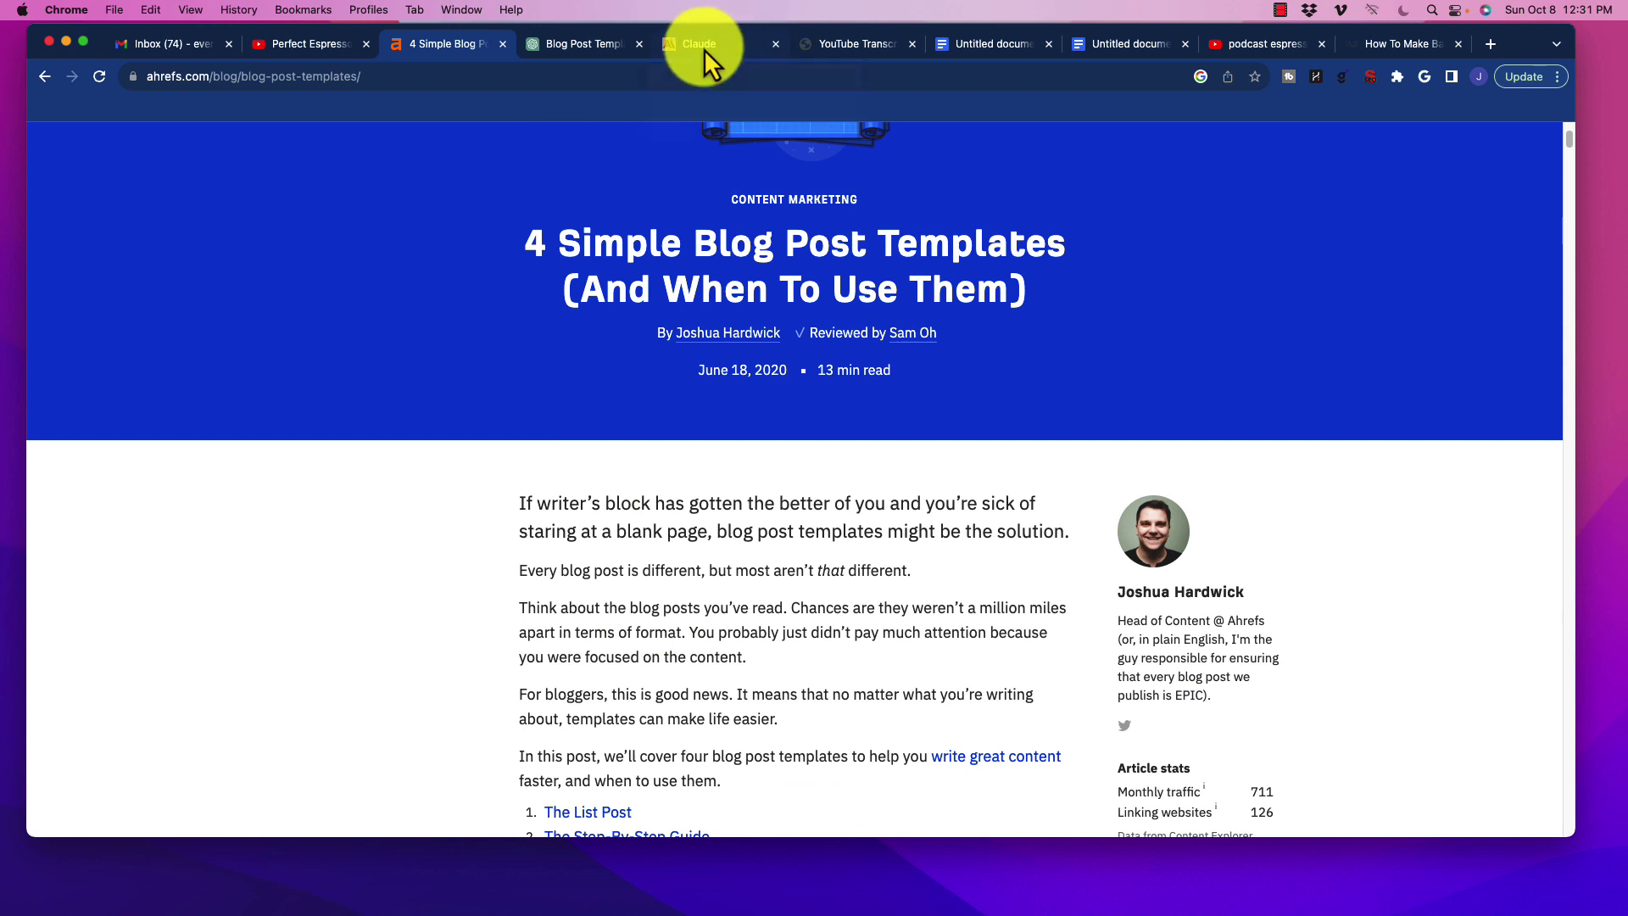
{"action": "left_click", "coordinate": [704, 49]}
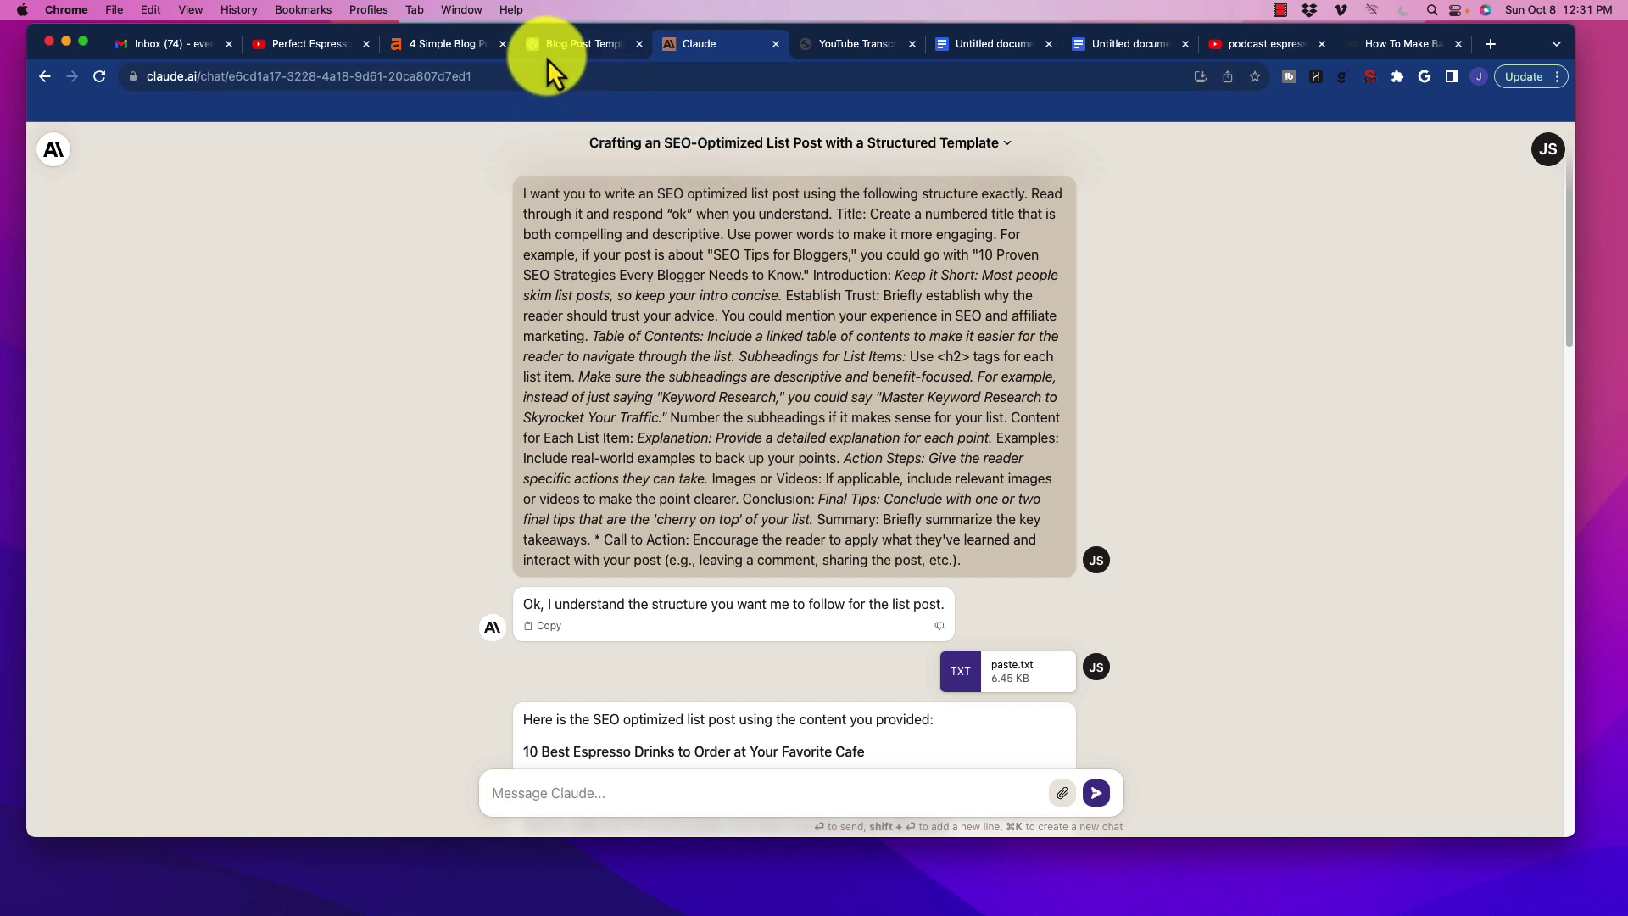
{"action": "left_click", "coordinate": [460, 48]}
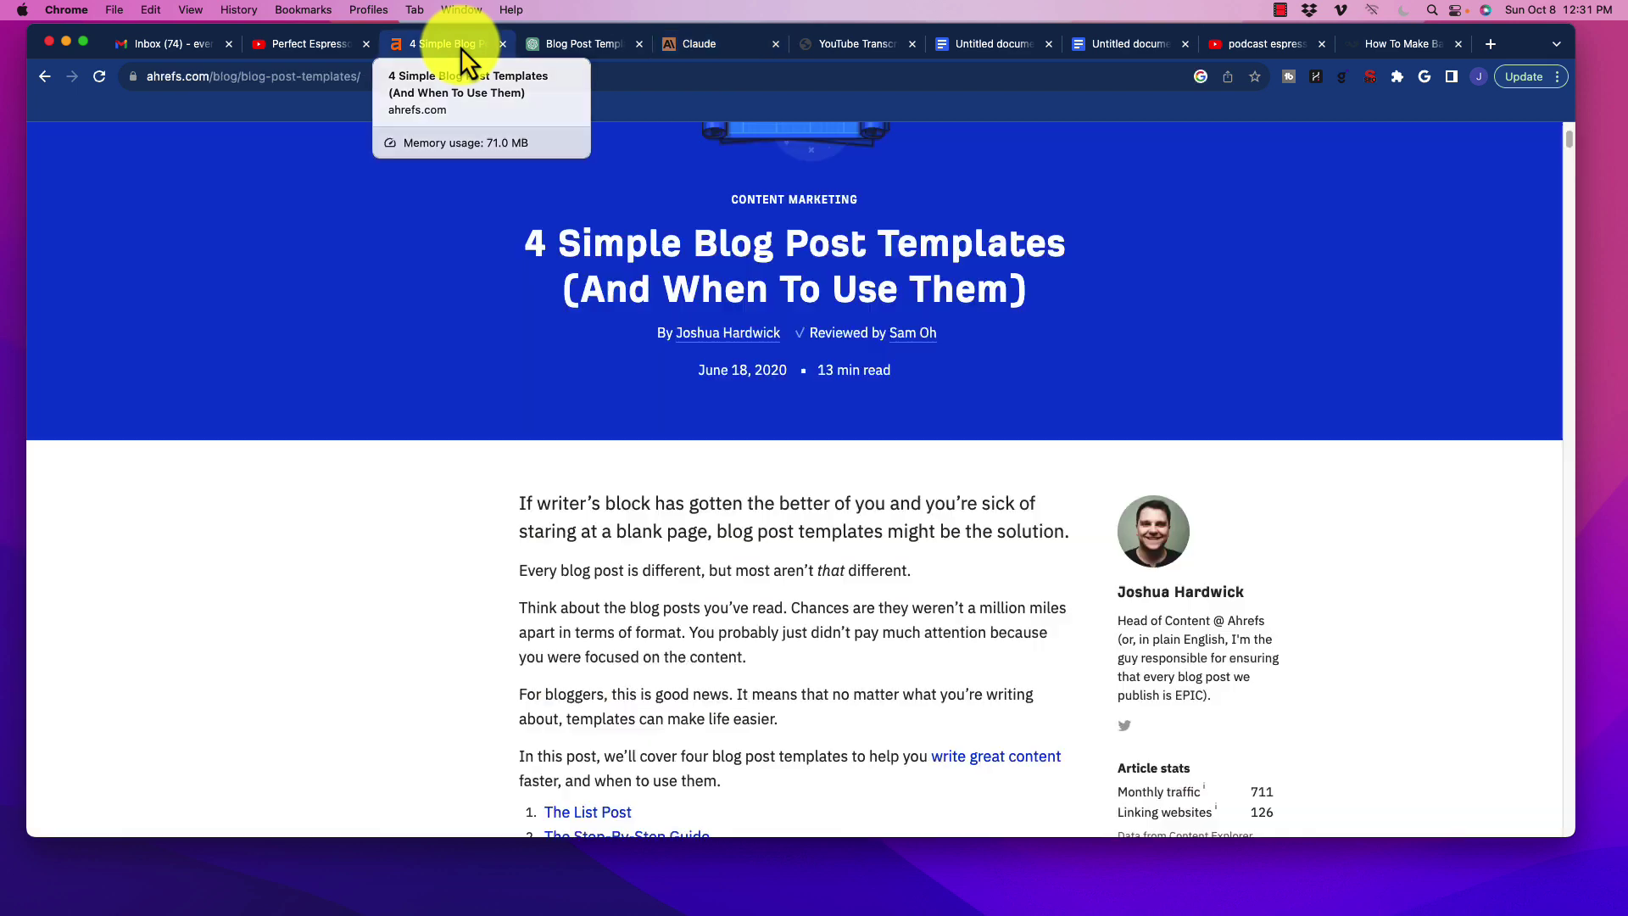
{"action": "scroll", "coordinate": [427, 559], "scroll_direction": "up", "scroll_amount": 3}
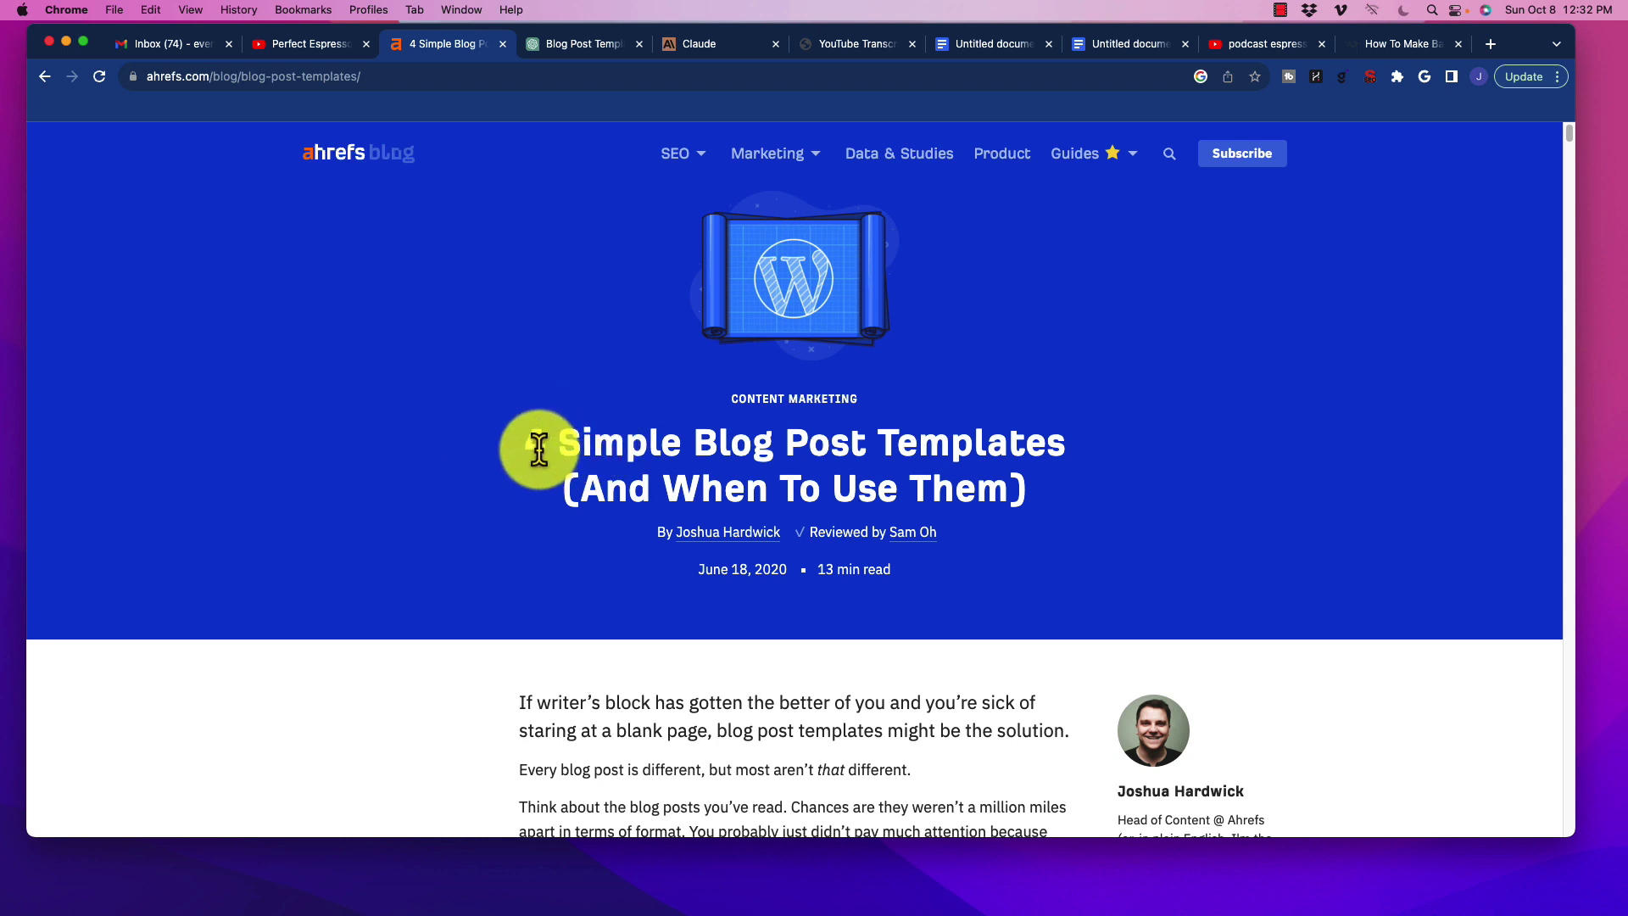
Step: Read the article, highlighting its 'Blog Post Templates' title, the four-templates phrase and The List Post heading
{"action": "left_click_drag", "start_coordinate": [695, 445], "coordinate": [1116, 462]}
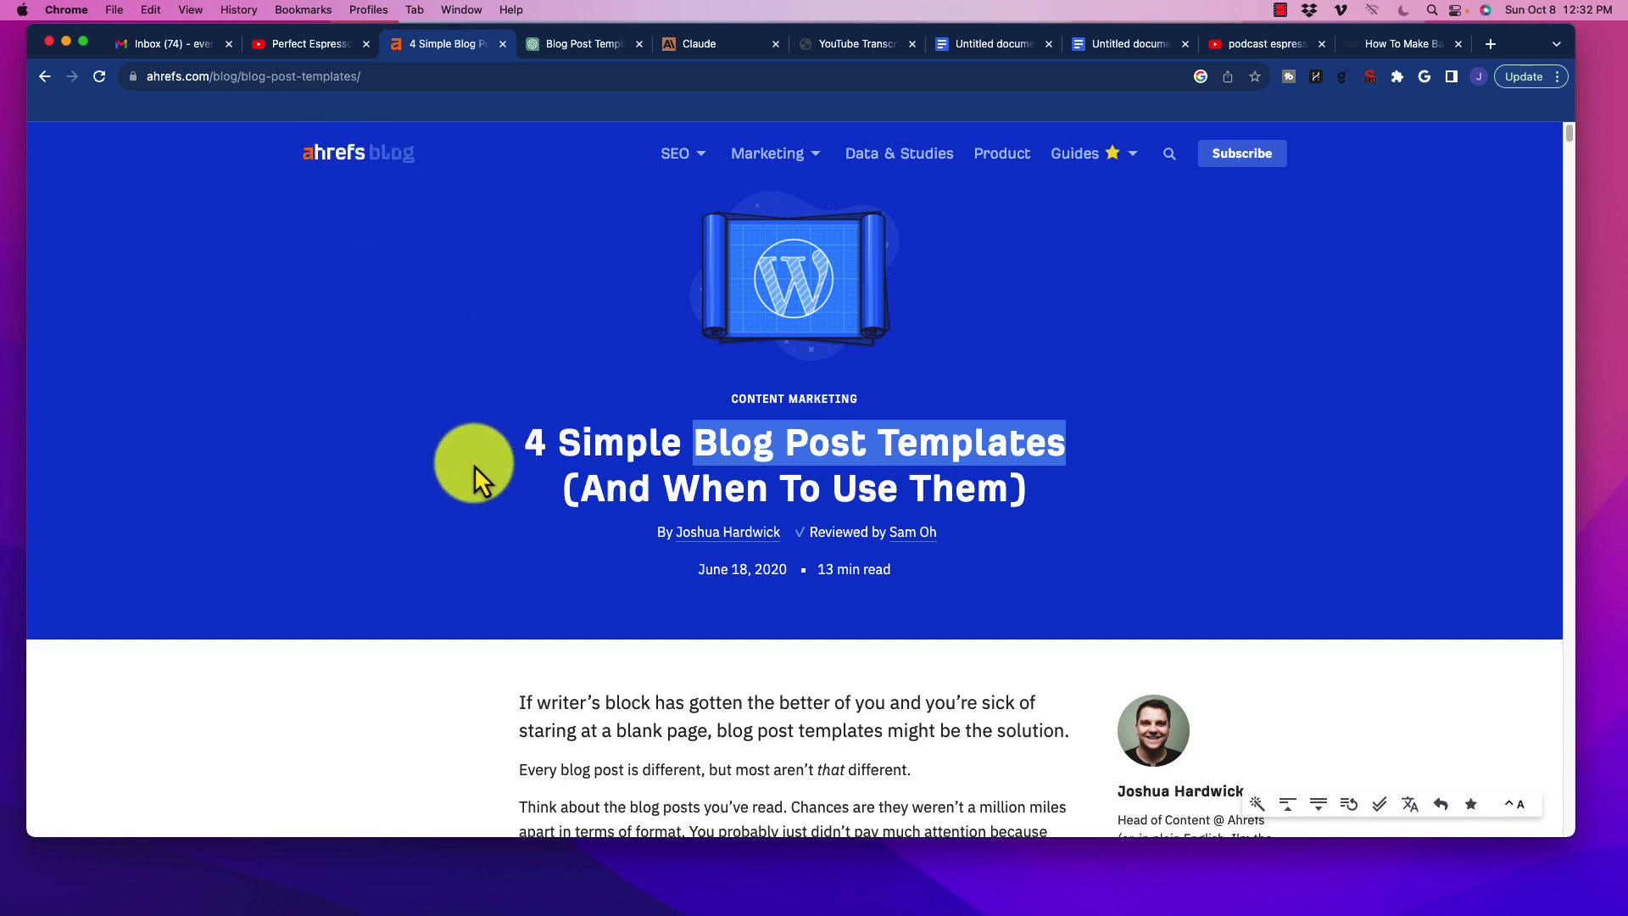
{"action": "scroll", "coordinate": [500, 547], "scroll_direction": "down", "scroll_amount": 3}
{"action": "scroll", "coordinate": [483, 538], "scroll_direction": "down", "scroll_amount": 2}
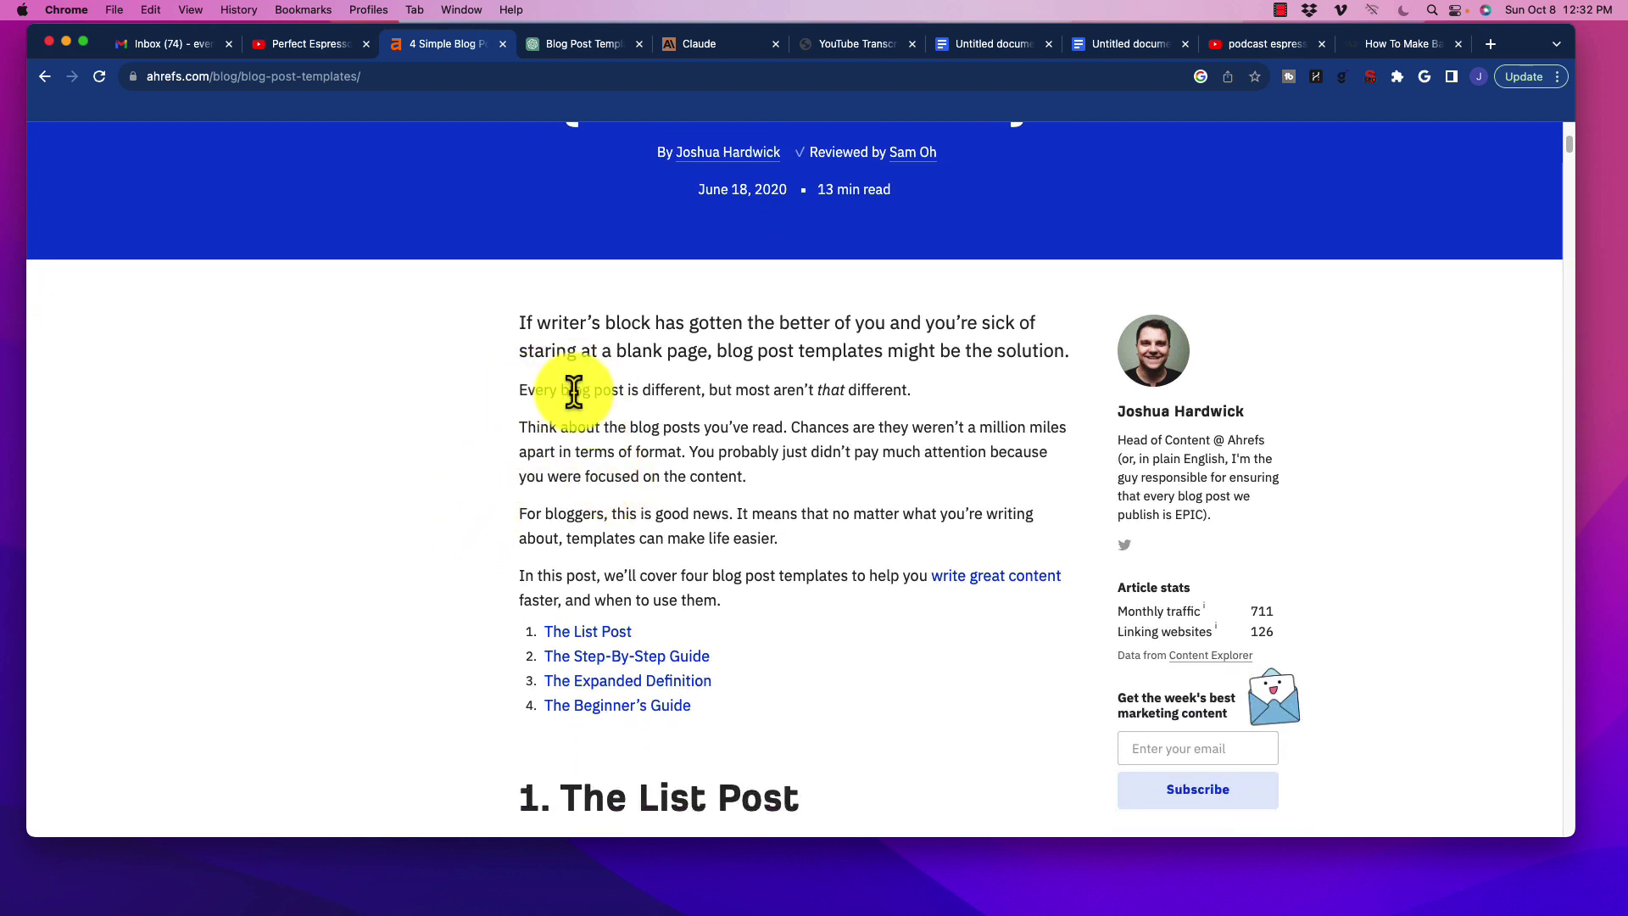
{"action": "left_click_drag", "start_coordinate": [702, 391], "coordinate": [848, 390]}
{"action": "left_click", "coordinate": [858, 392]}
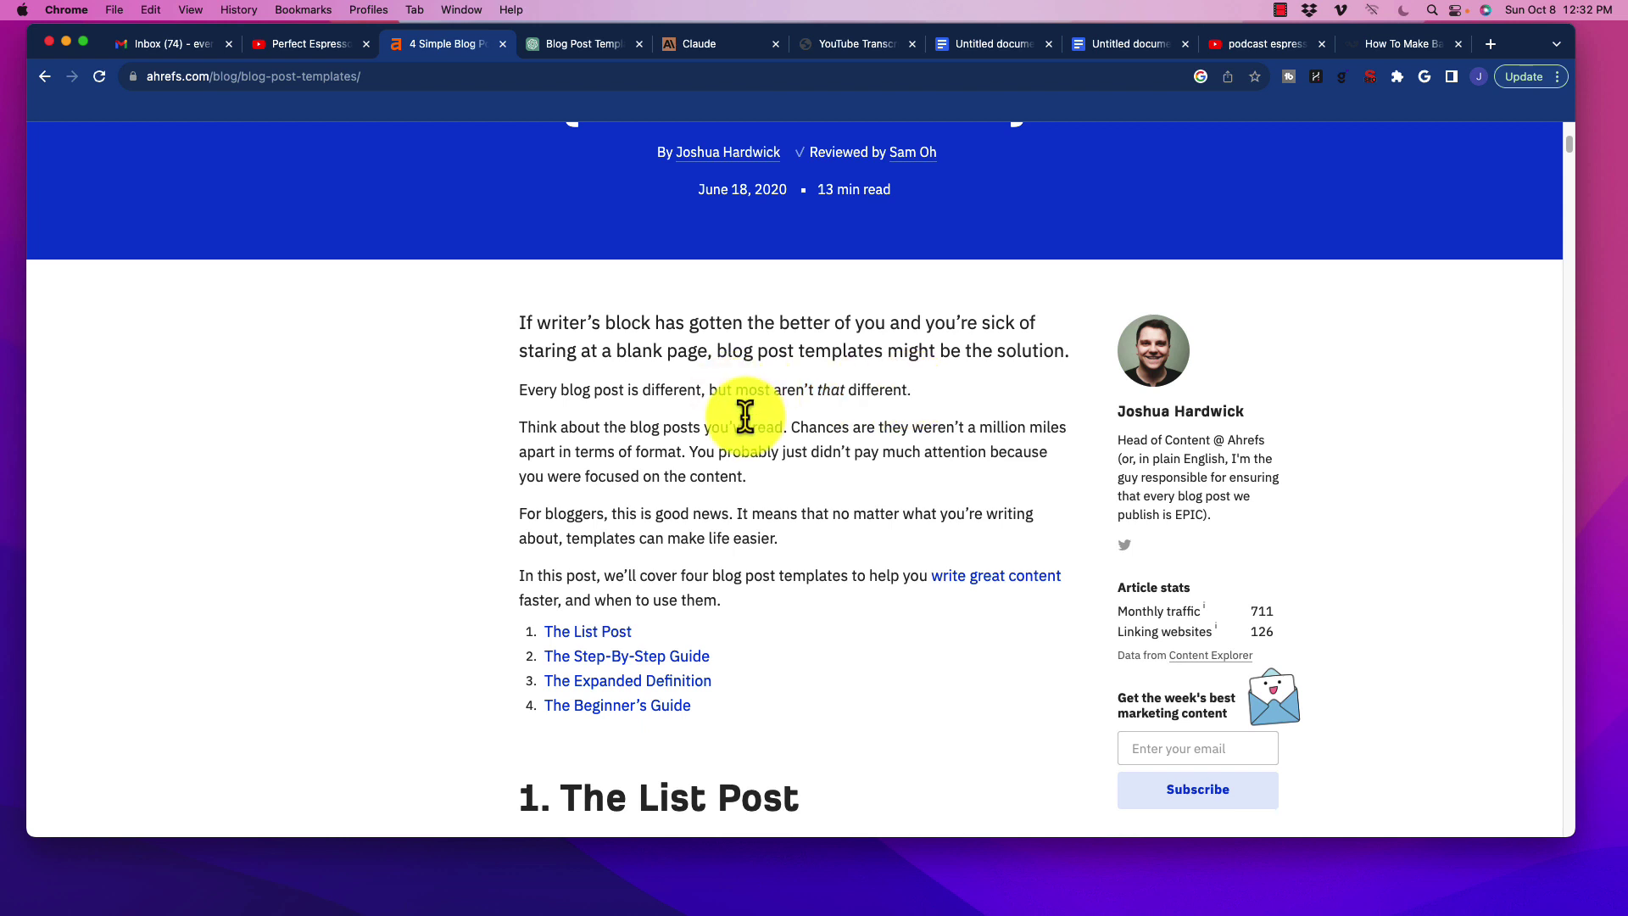
{"action": "scroll", "coordinate": [456, 459], "scroll_direction": "down", "scroll_amount": 2}
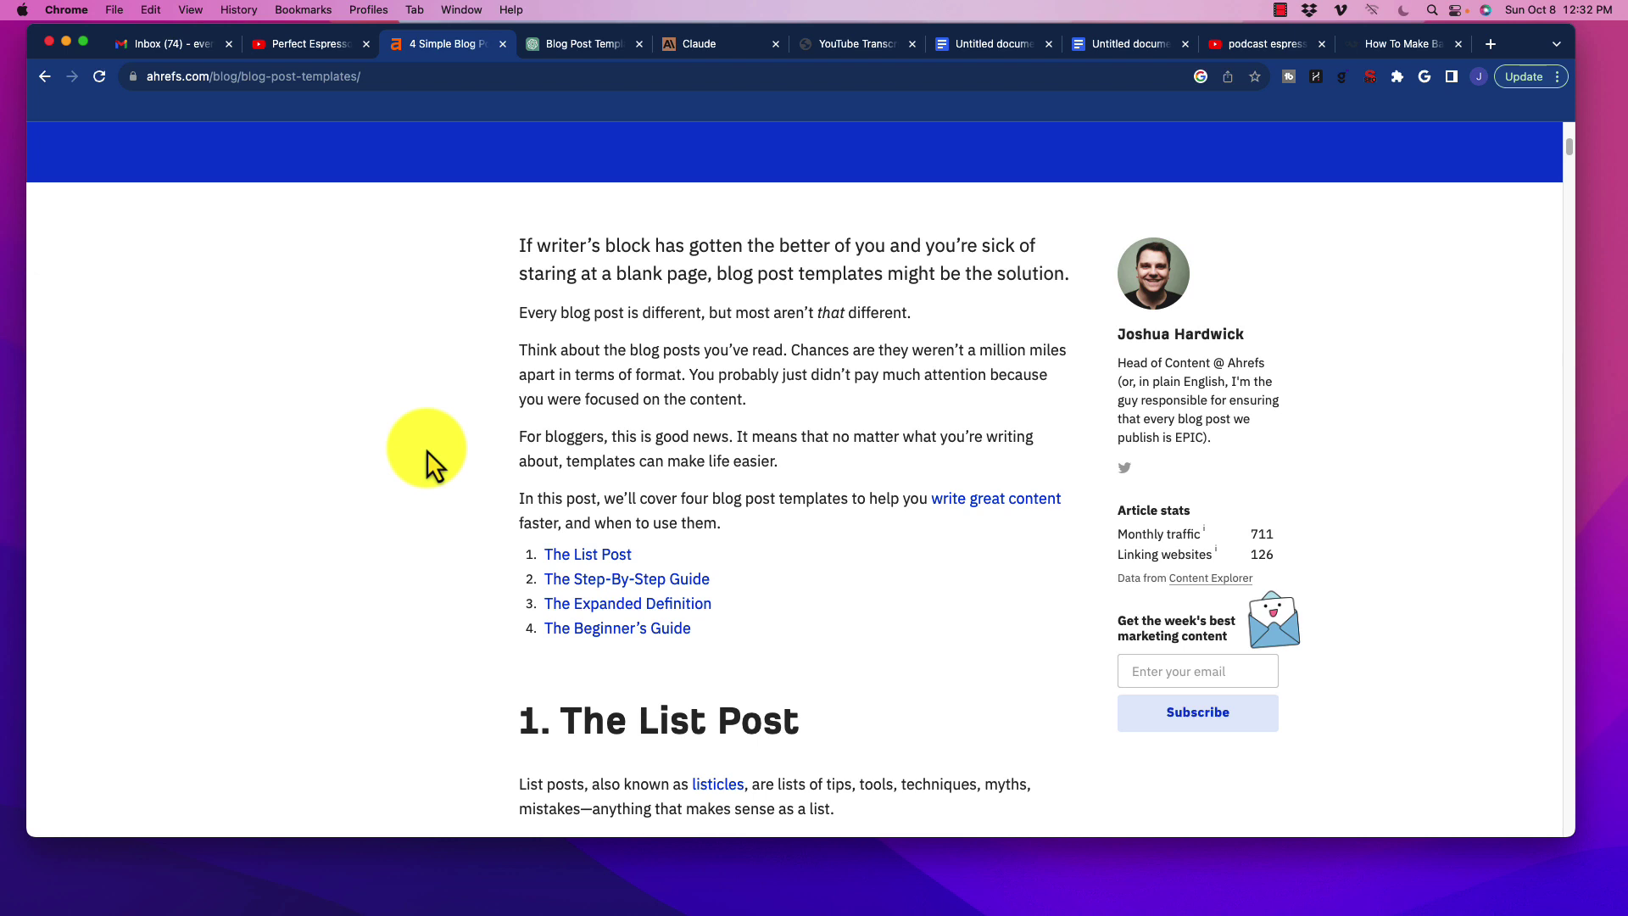
{"action": "scroll", "coordinate": [416, 454], "scroll_direction": "down", "scroll_amount": 3}
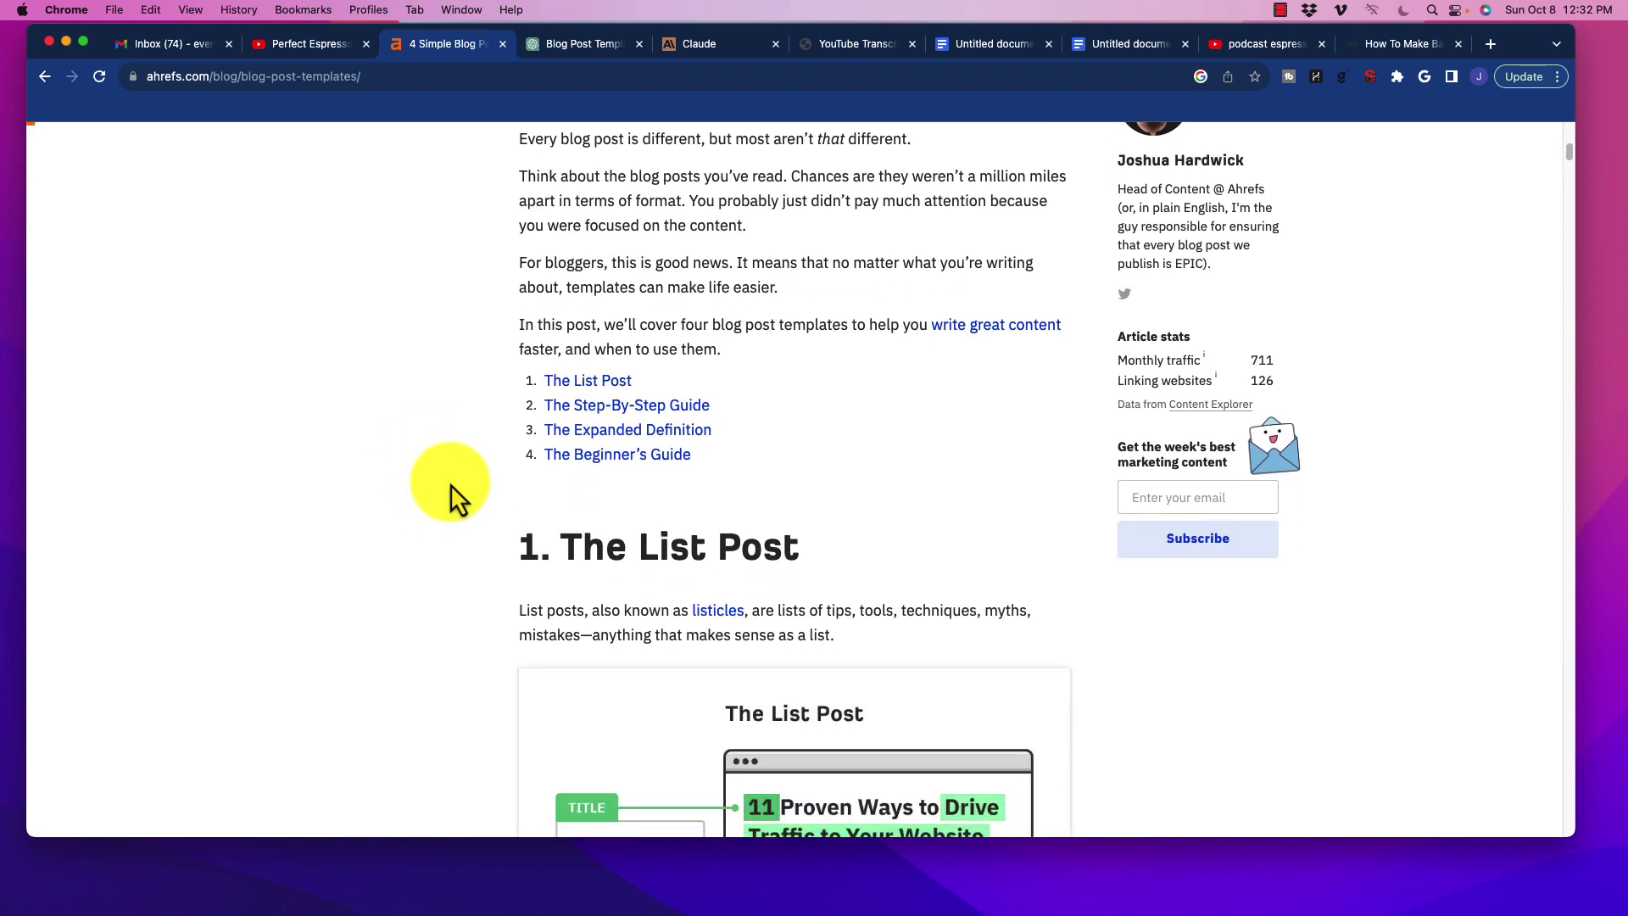
{"action": "left_click_drag", "start_coordinate": [678, 325], "coordinate": [792, 325]}
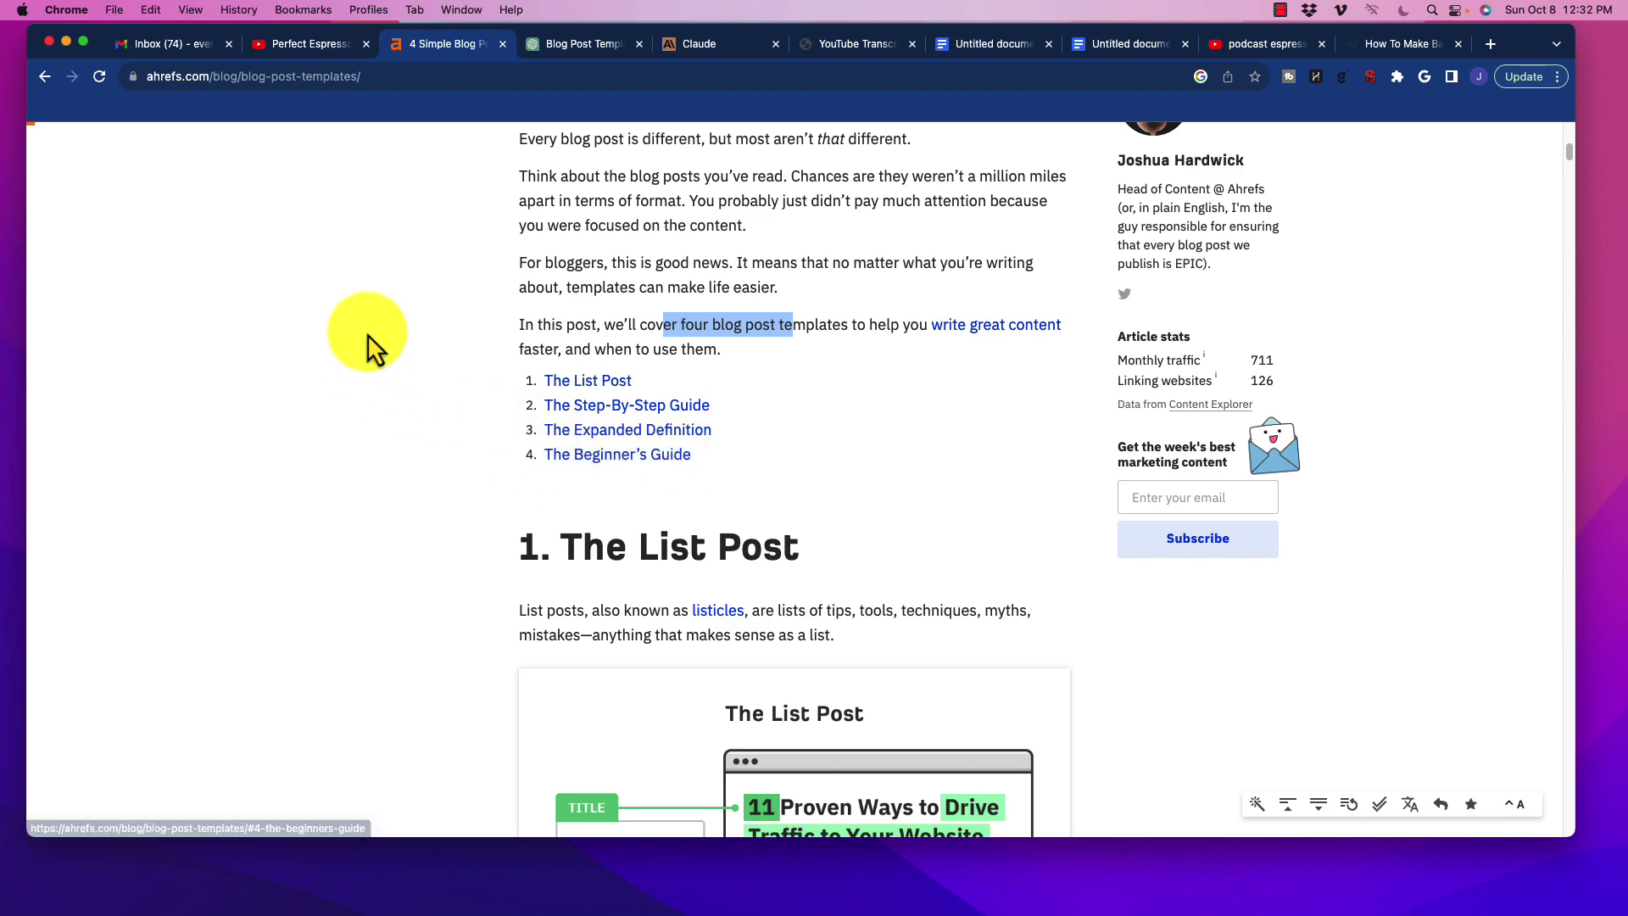
{"action": "scroll", "coordinate": [390, 327], "scroll_direction": "down", "scroll_amount": 3}
{"action": "scroll", "coordinate": [390, 326], "scroll_direction": "down", "scroll_amount": 3}
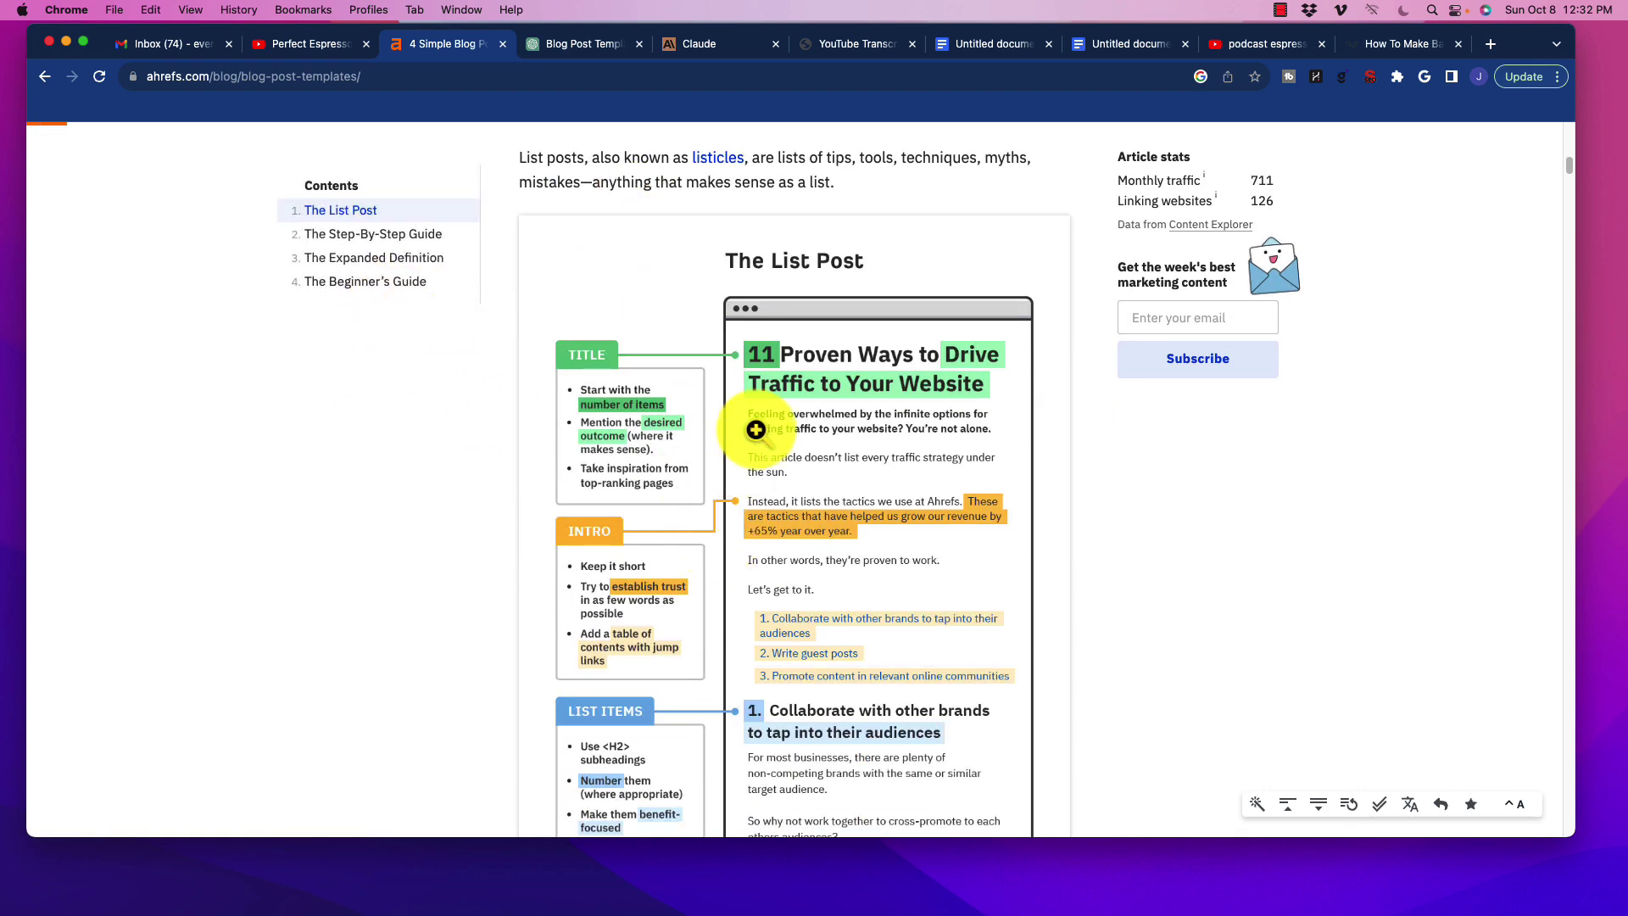
{"action": "scroll", "coordinate": [746, 429], "scroll_direction": "down", "scroll_amount": 2}
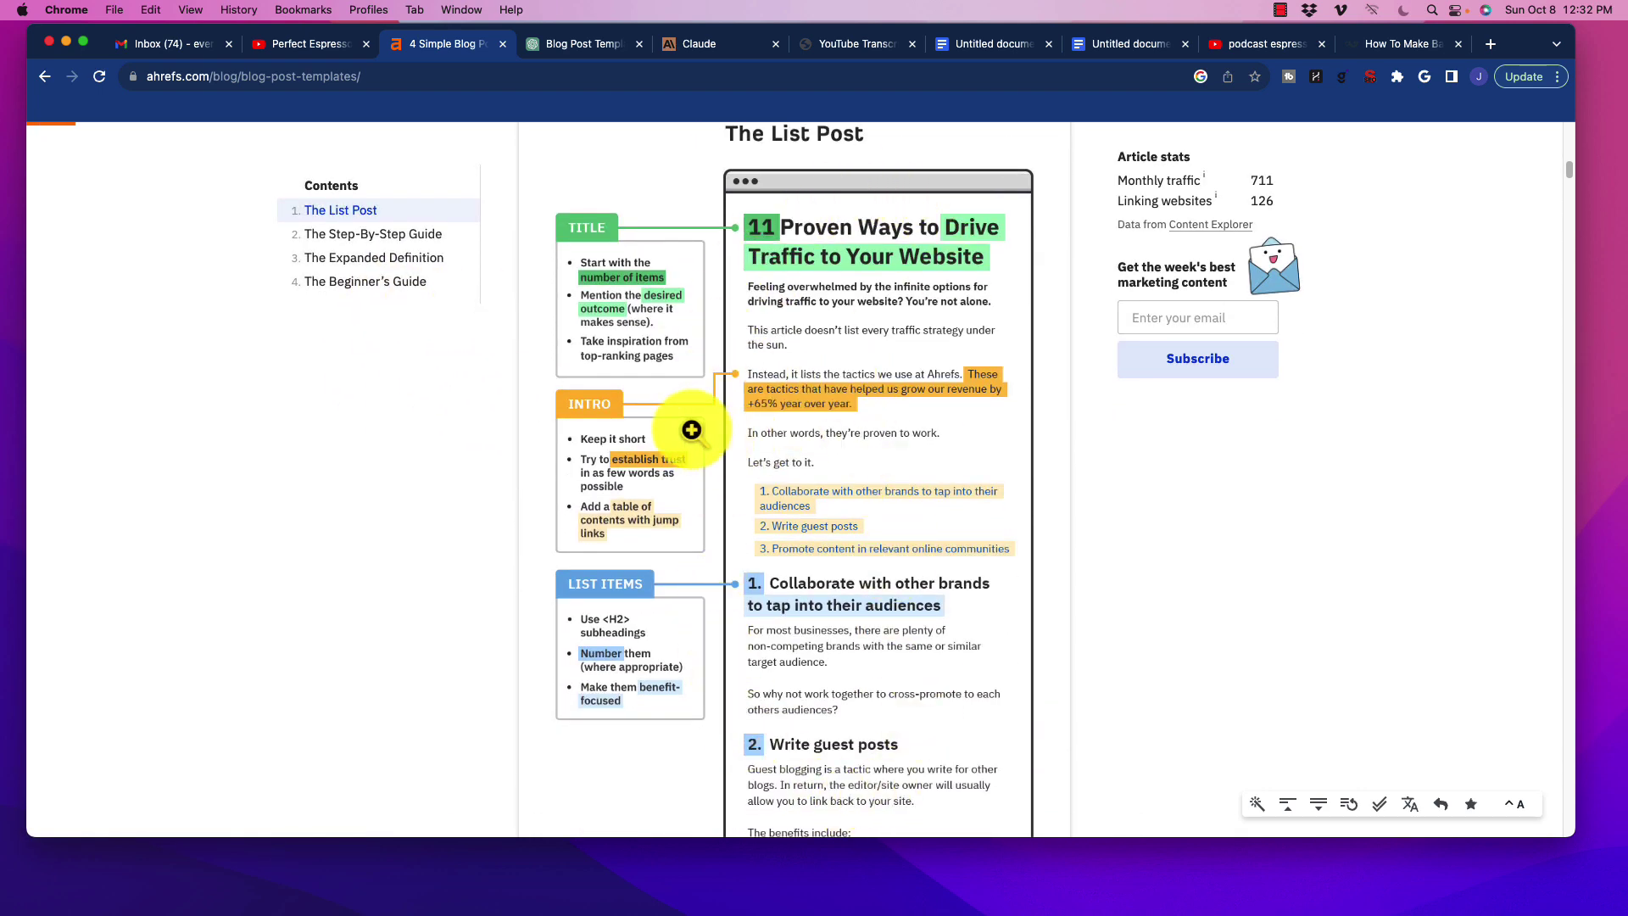
{"action": "scroll", "coordinate": [809, 508], "scroll_direction": "down", "scroll_amount": 6}
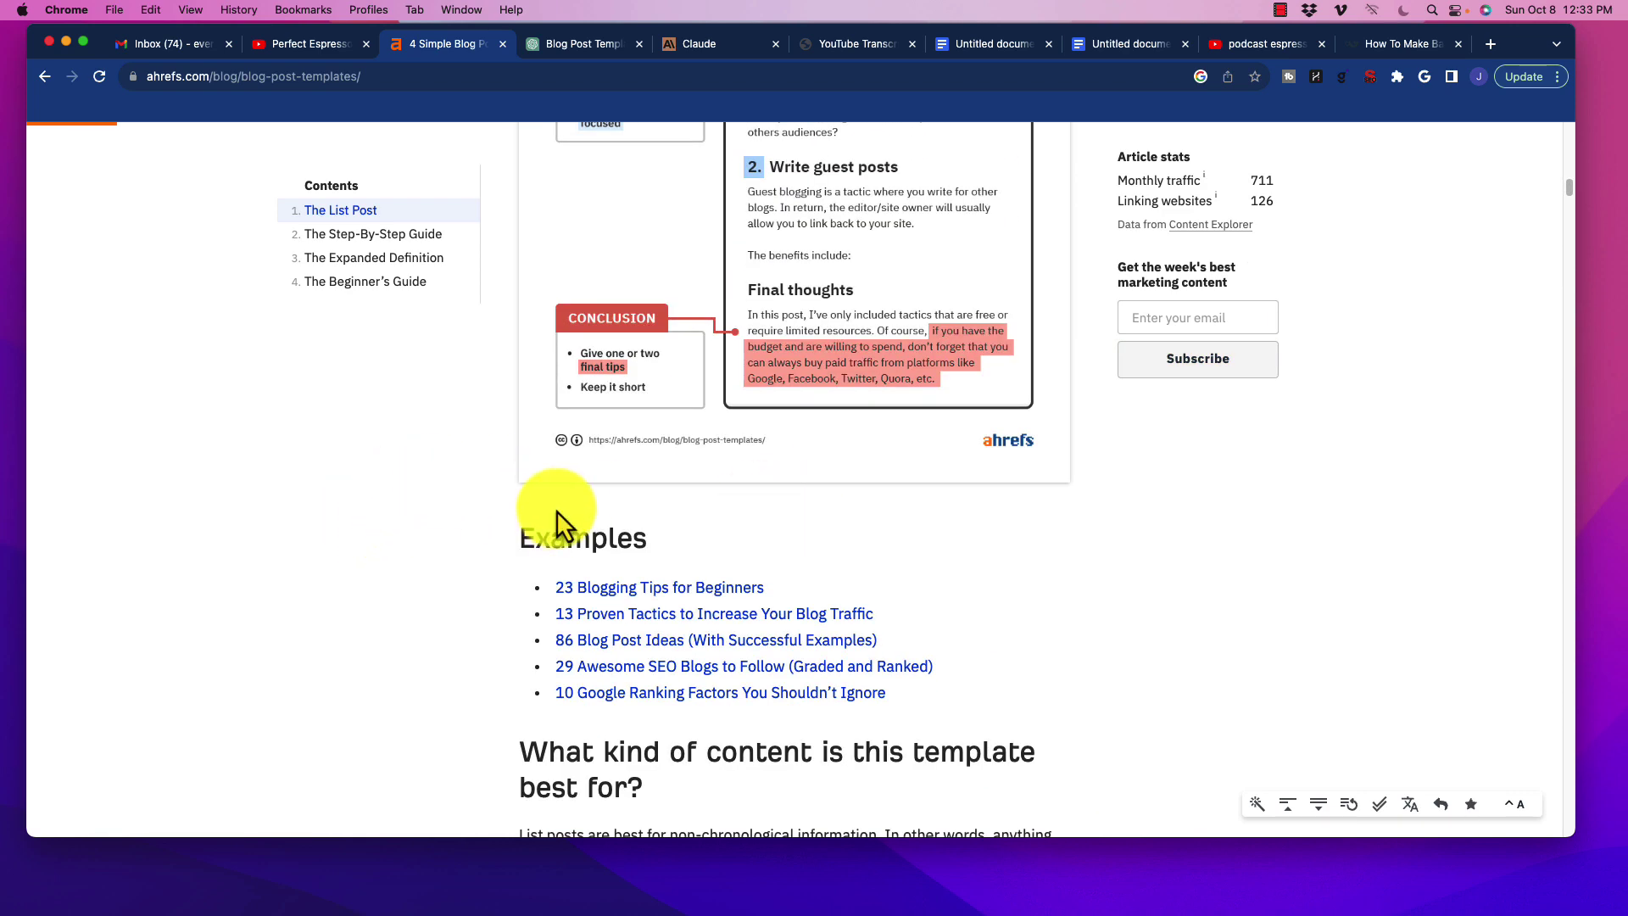
{"action": "scroll", "coordinate": [509, 475], "scroll_direction": "up", "scroll_amount": 1}
{"action": "scroll", "coordinate": [634, 390], "scroll_direction": "up", "scroll_amount": 8}
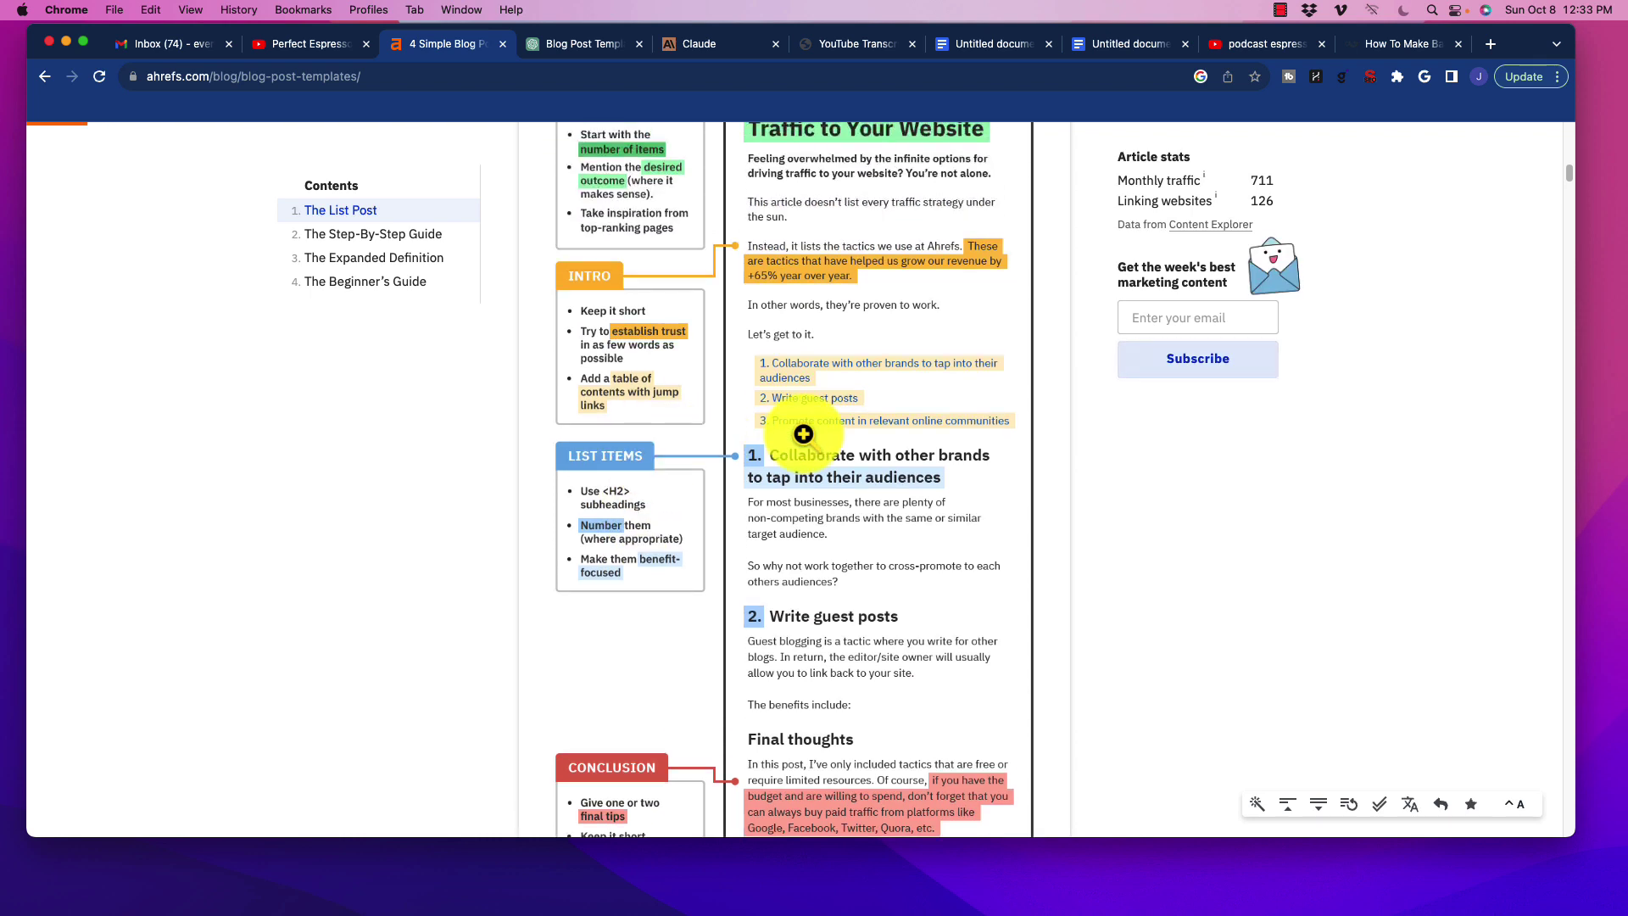
{"action": "scroll", "coordinate": [781, 331], "scroll_direction": "up", "scroll_amount": 2}
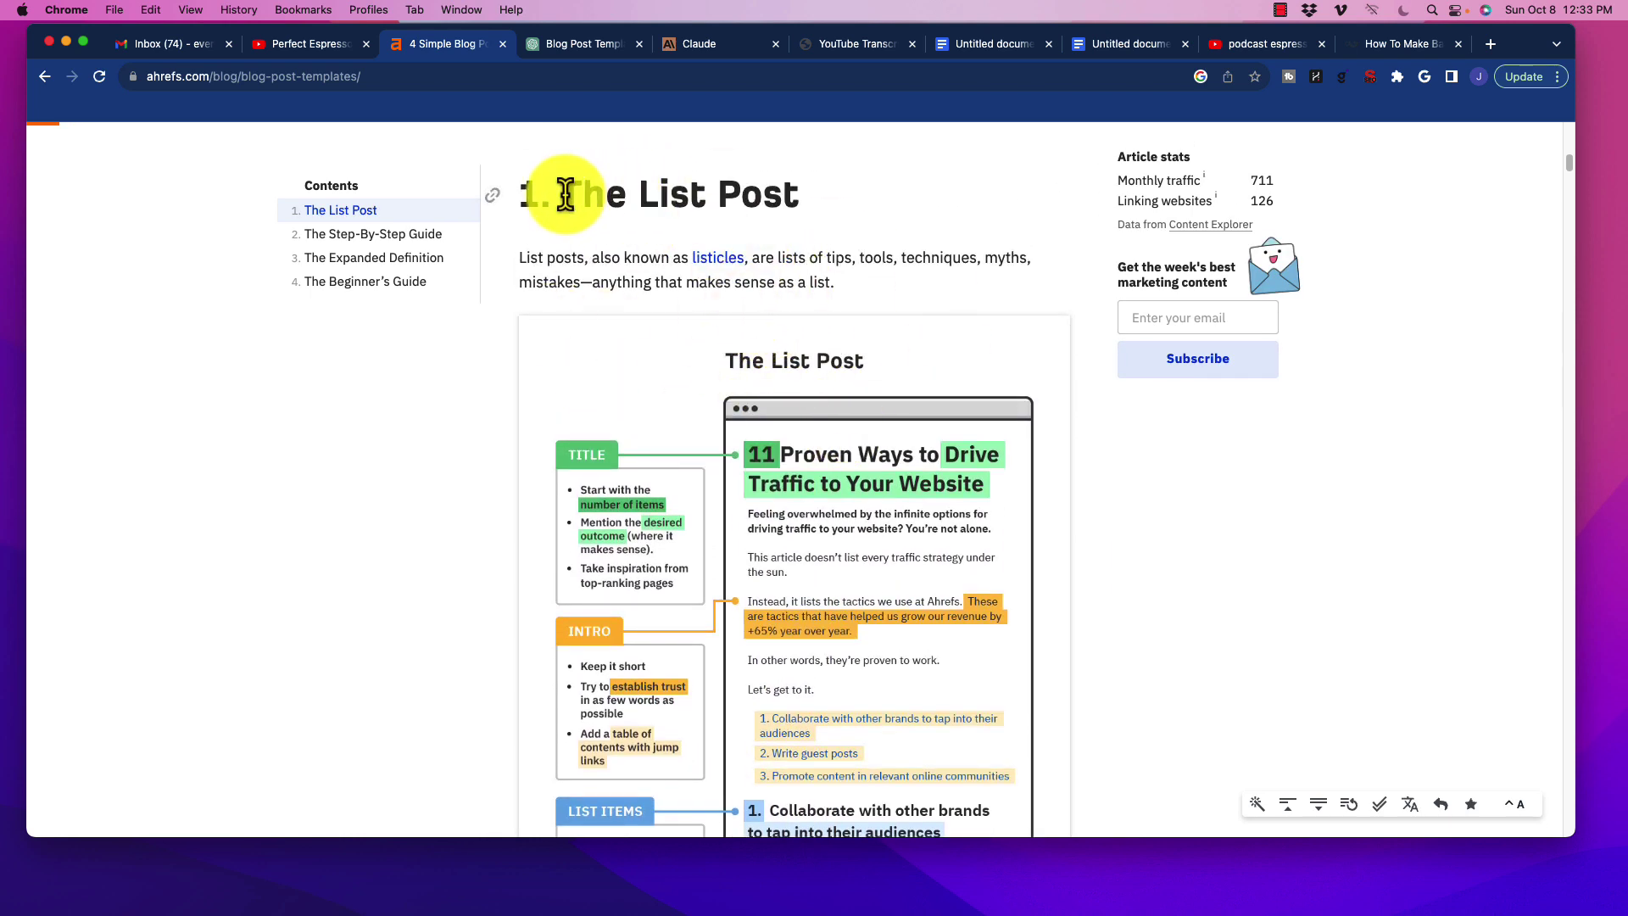
{"action": "left_click_drag", "start_coordinate": [562, 200], "coordinate": [826, 200]}
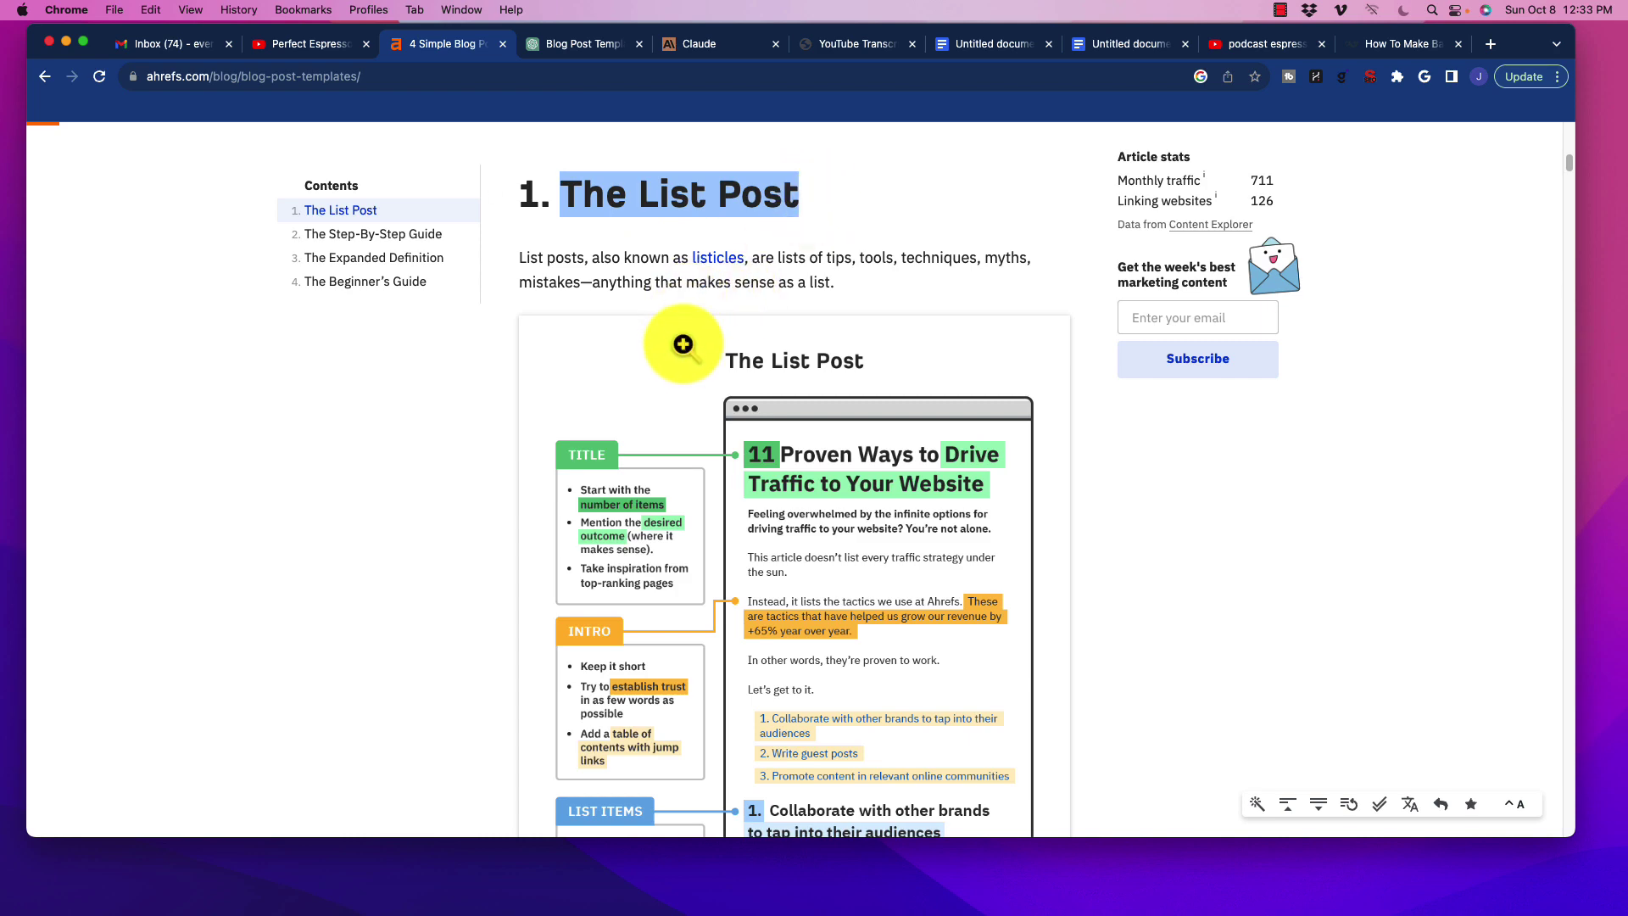
{"action": "scroll", "coordinate": [676, 373], "scroll_direction": "down", "scroll_amount": 8}
{"action": "scroll", "coordinate": [678, 374], "scroll_direction": "down", "scroll_amount": 6}
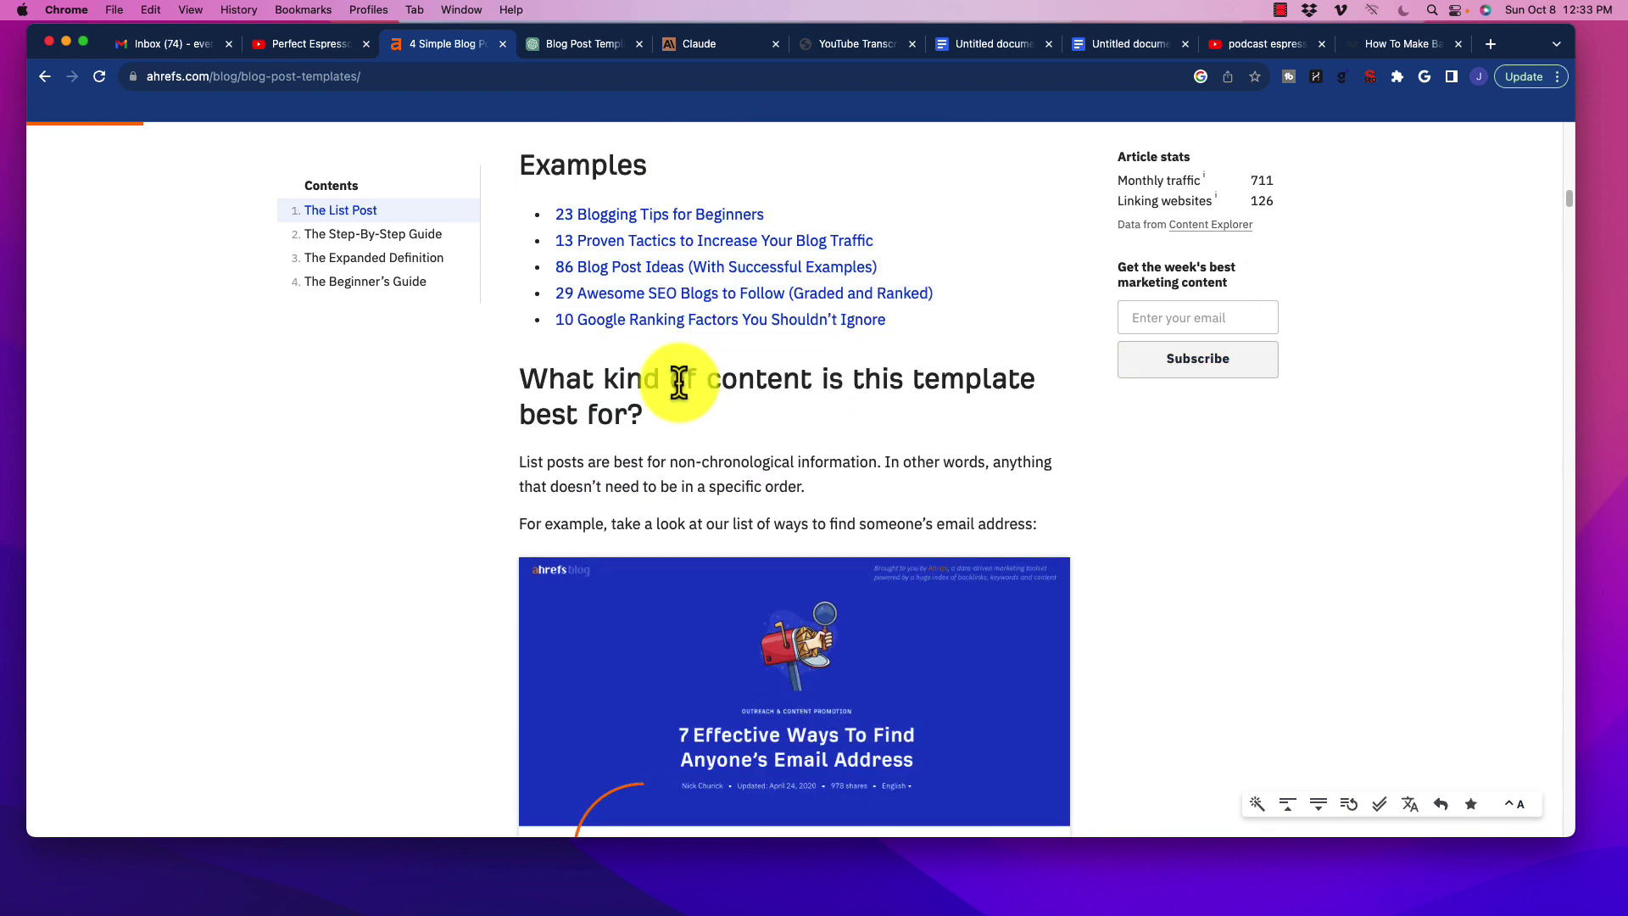
{"action": "scroll", "coordinate": [577, 473], "scroll_direction": "up", "scroll_amount": 6}
{"action": "scroll", "coordinate": [568, 471], "scroll_direction": "up", "scroll_amount": 10}
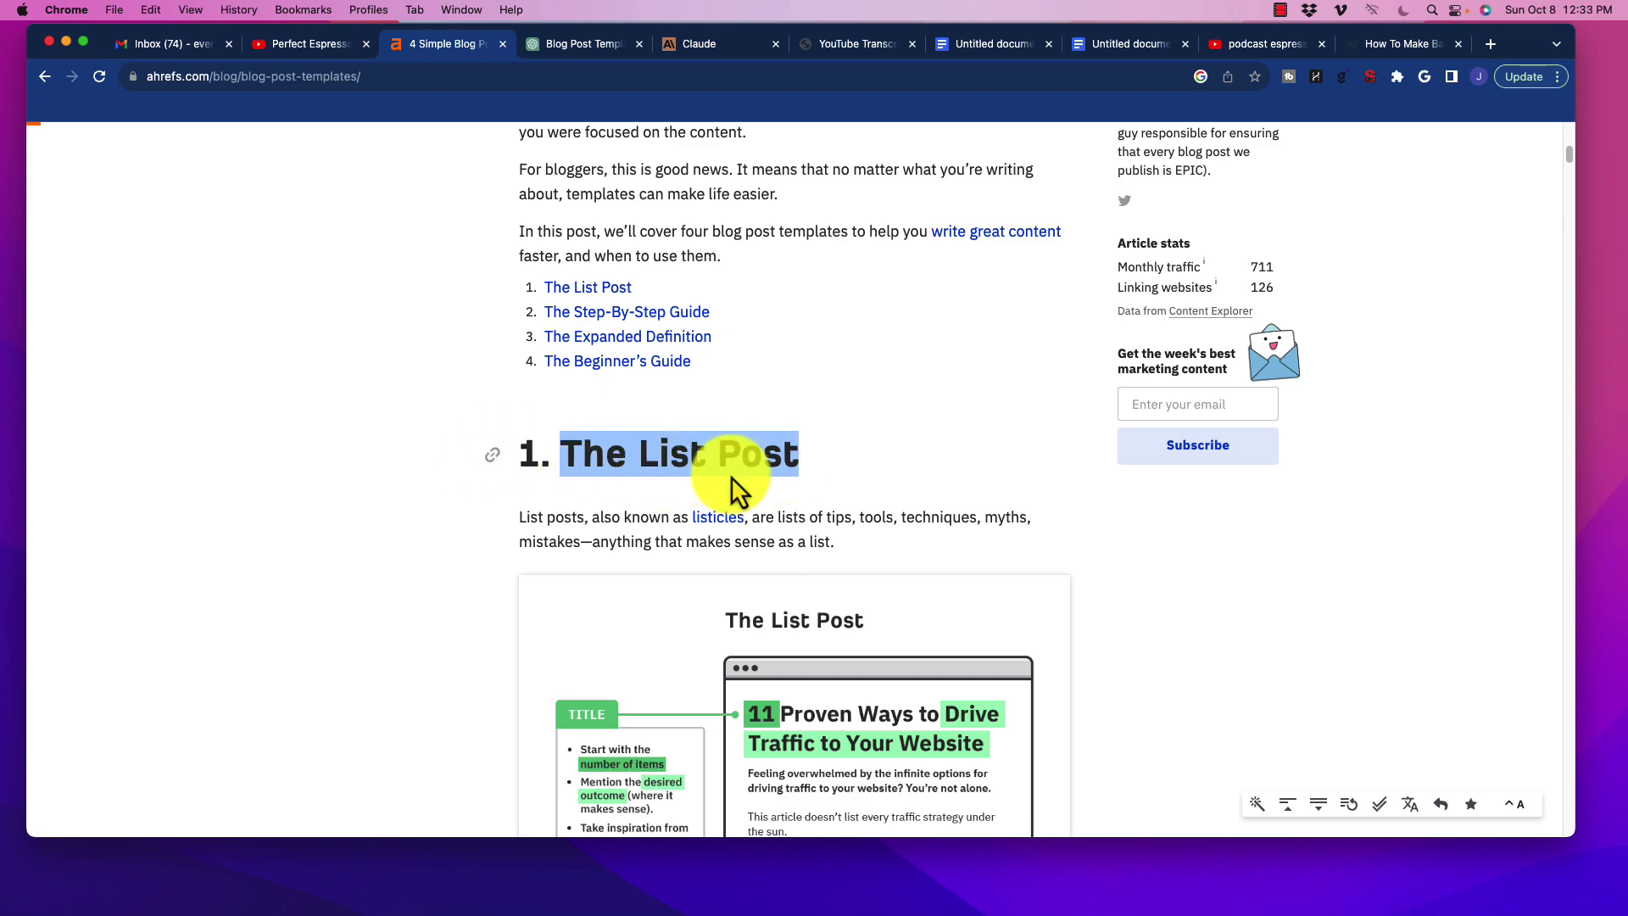
Step: In the ChatGPT chat, review the four-template summary and the list post title, intro and subheading guidance
{"action": "left_click", "coordinate": [587, 45]}
{"action": "scroll", "coordinate": [648, 596], "scroll_direction": "up", "scroll_amount": 15}
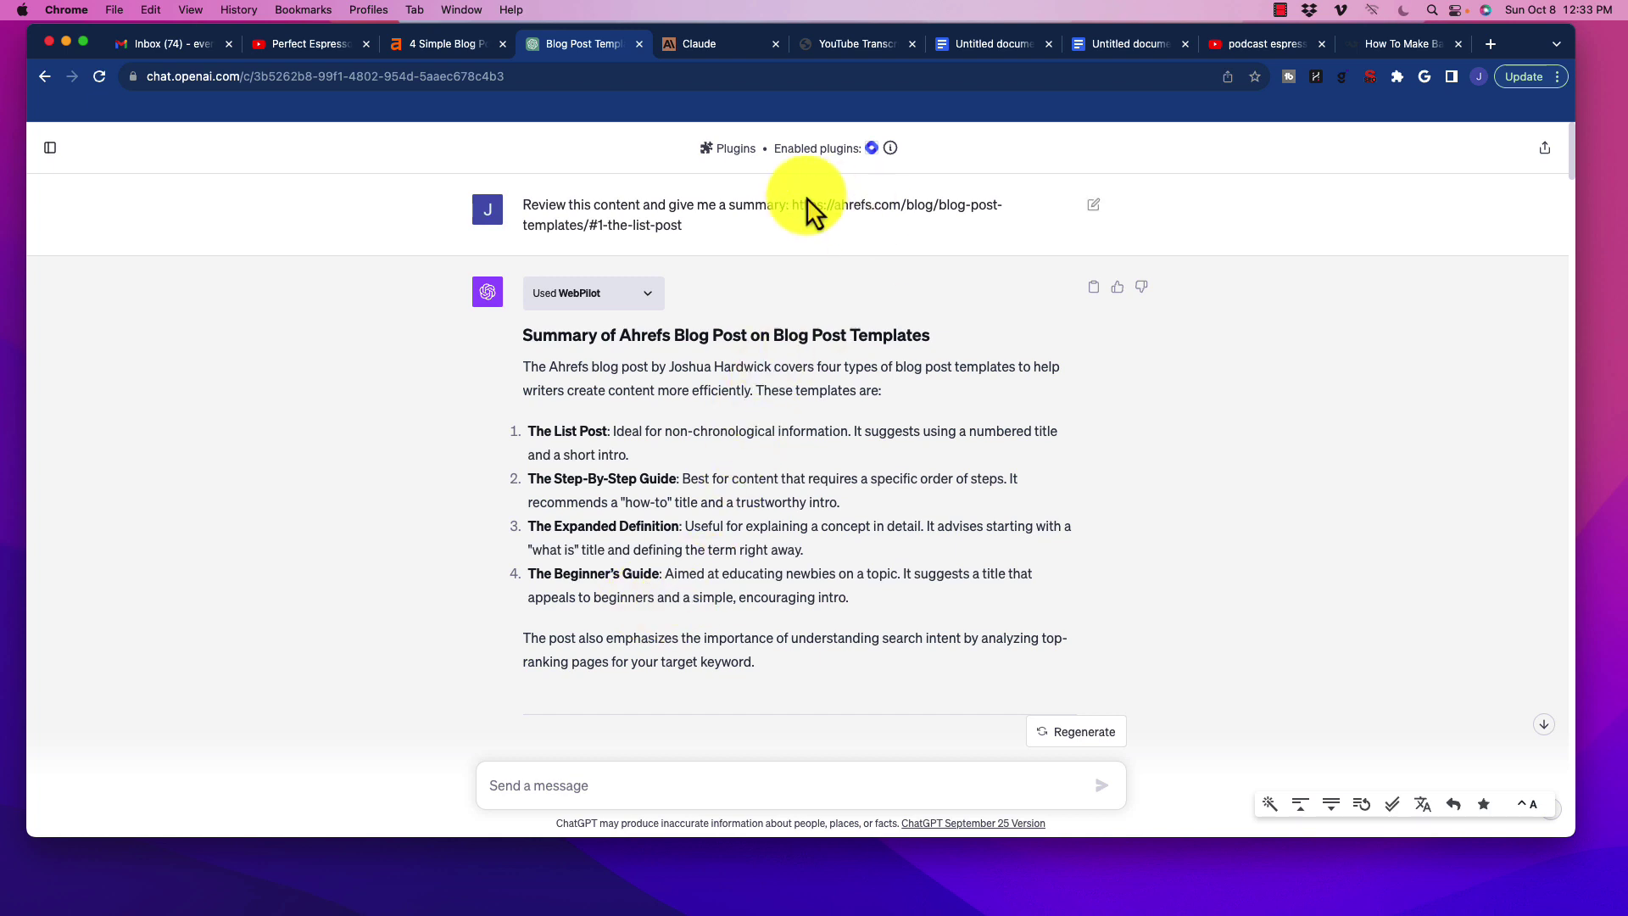
{"action": "mouse_move", "coordinate": [873, 149]}
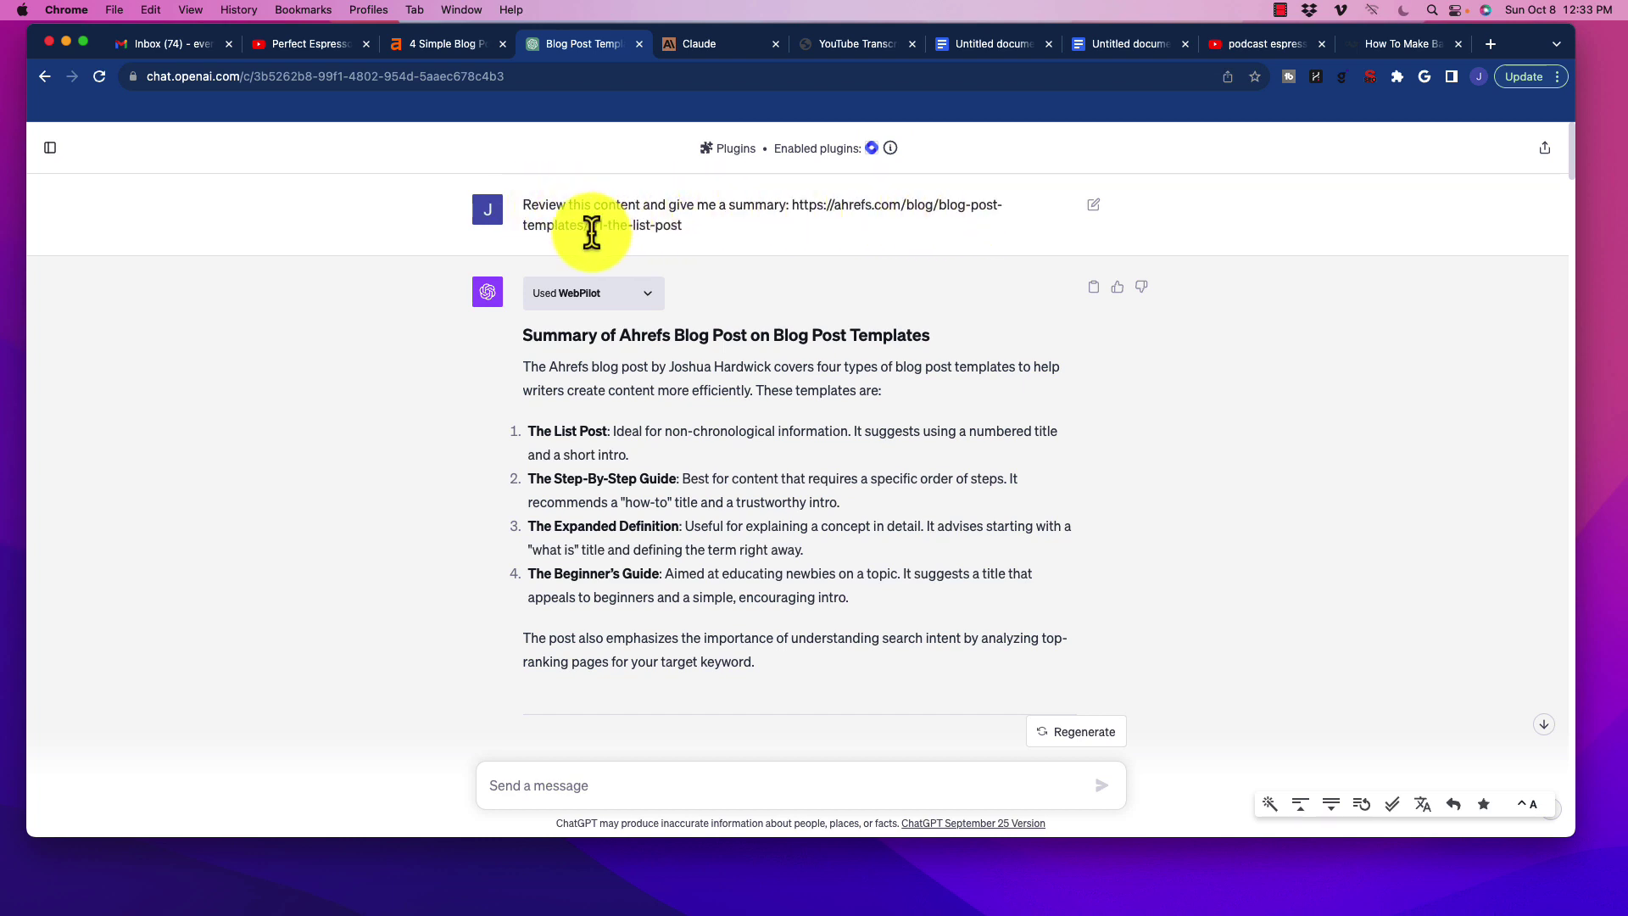
{"action": "scroll", "coordinate": [584, 358], "scroll_direction": "down", "scroll_amount": 2}
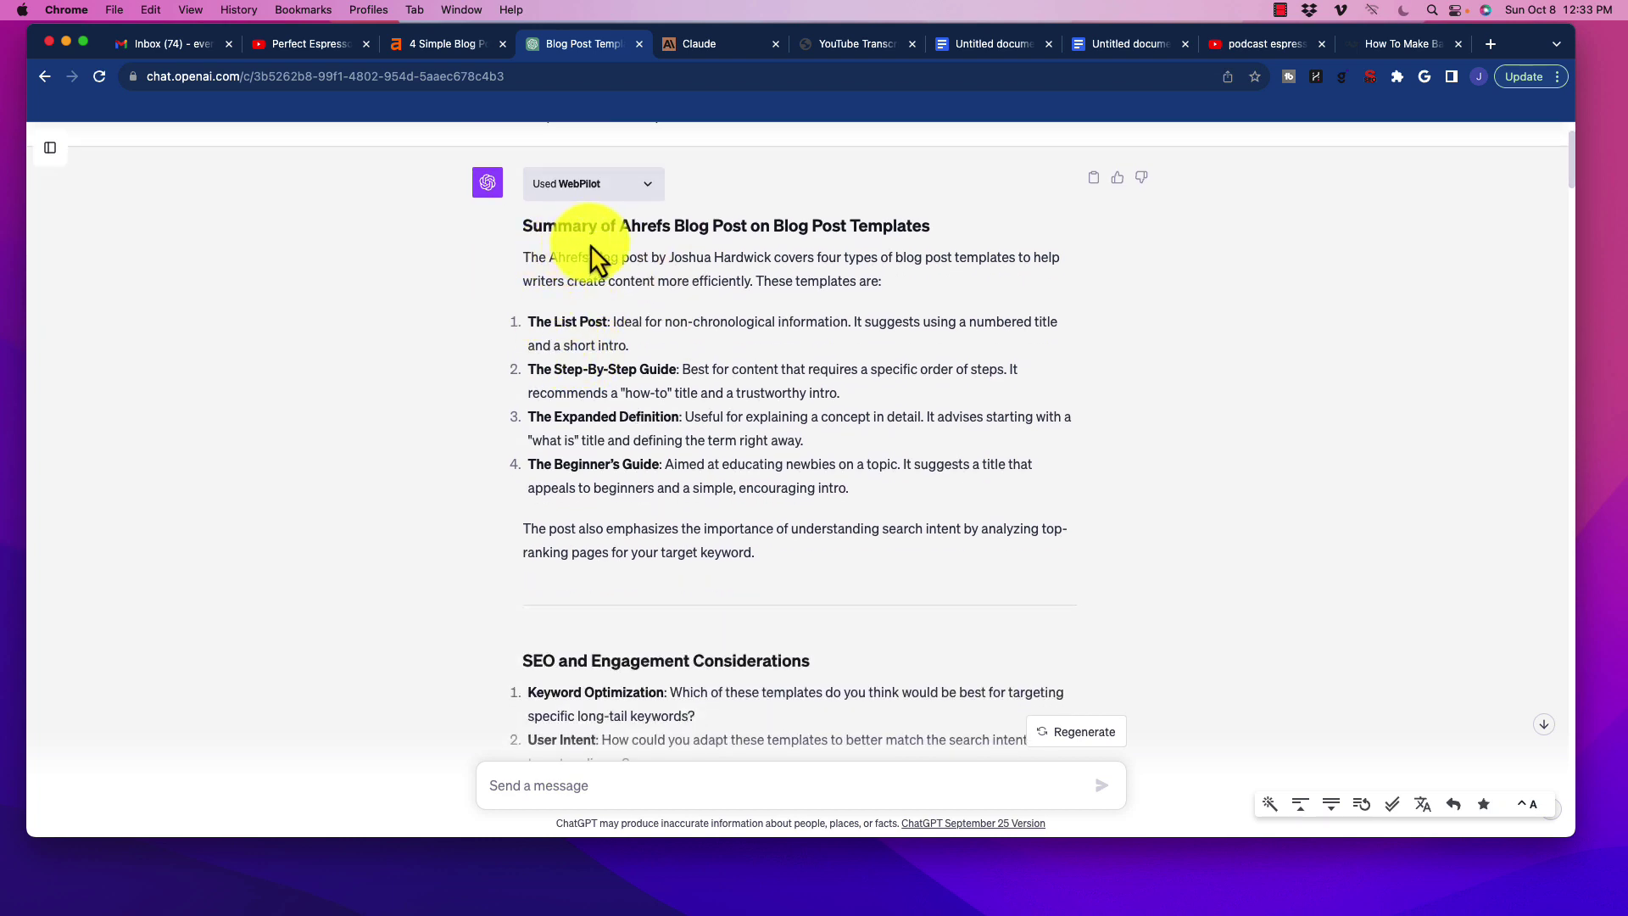
{"action": "left_click_drag", "start_coordinate": [543, 226], "coordinate": [848, 489]}
{"action": "left_click", "coordinate": [729, 458]}
{"action": "scroll", "coordinate": [562, 367], "scroll_direction": "down", "scroll_amount": 1}
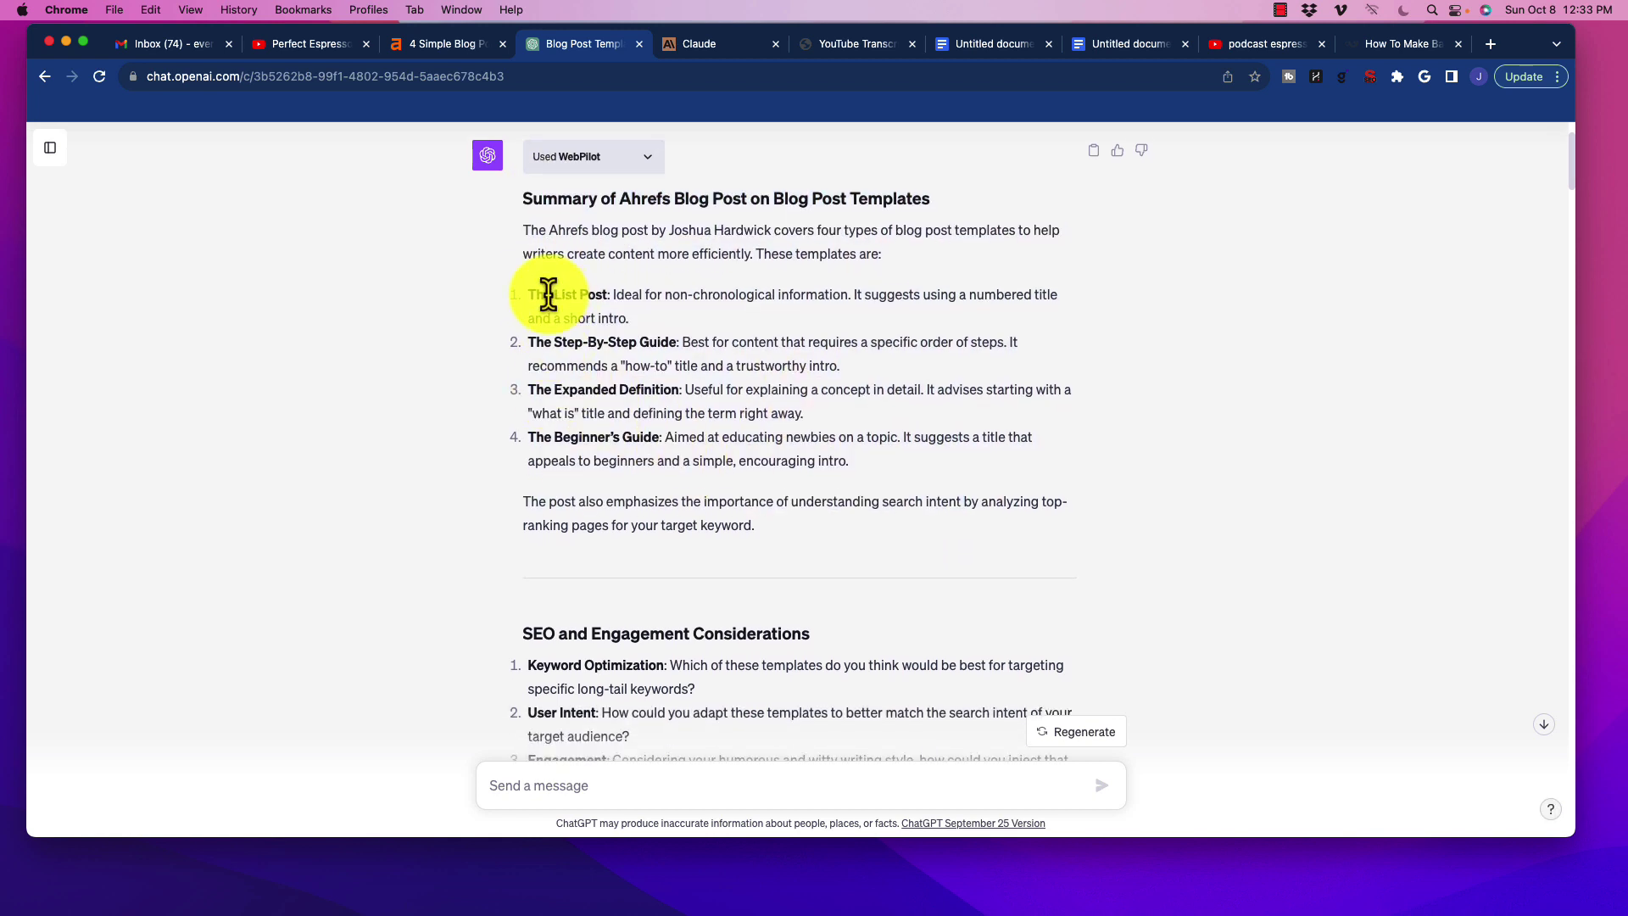
{"action": "left_click_drag", "start_coordinate": [545, 291], "coordinate": [712, 393]}
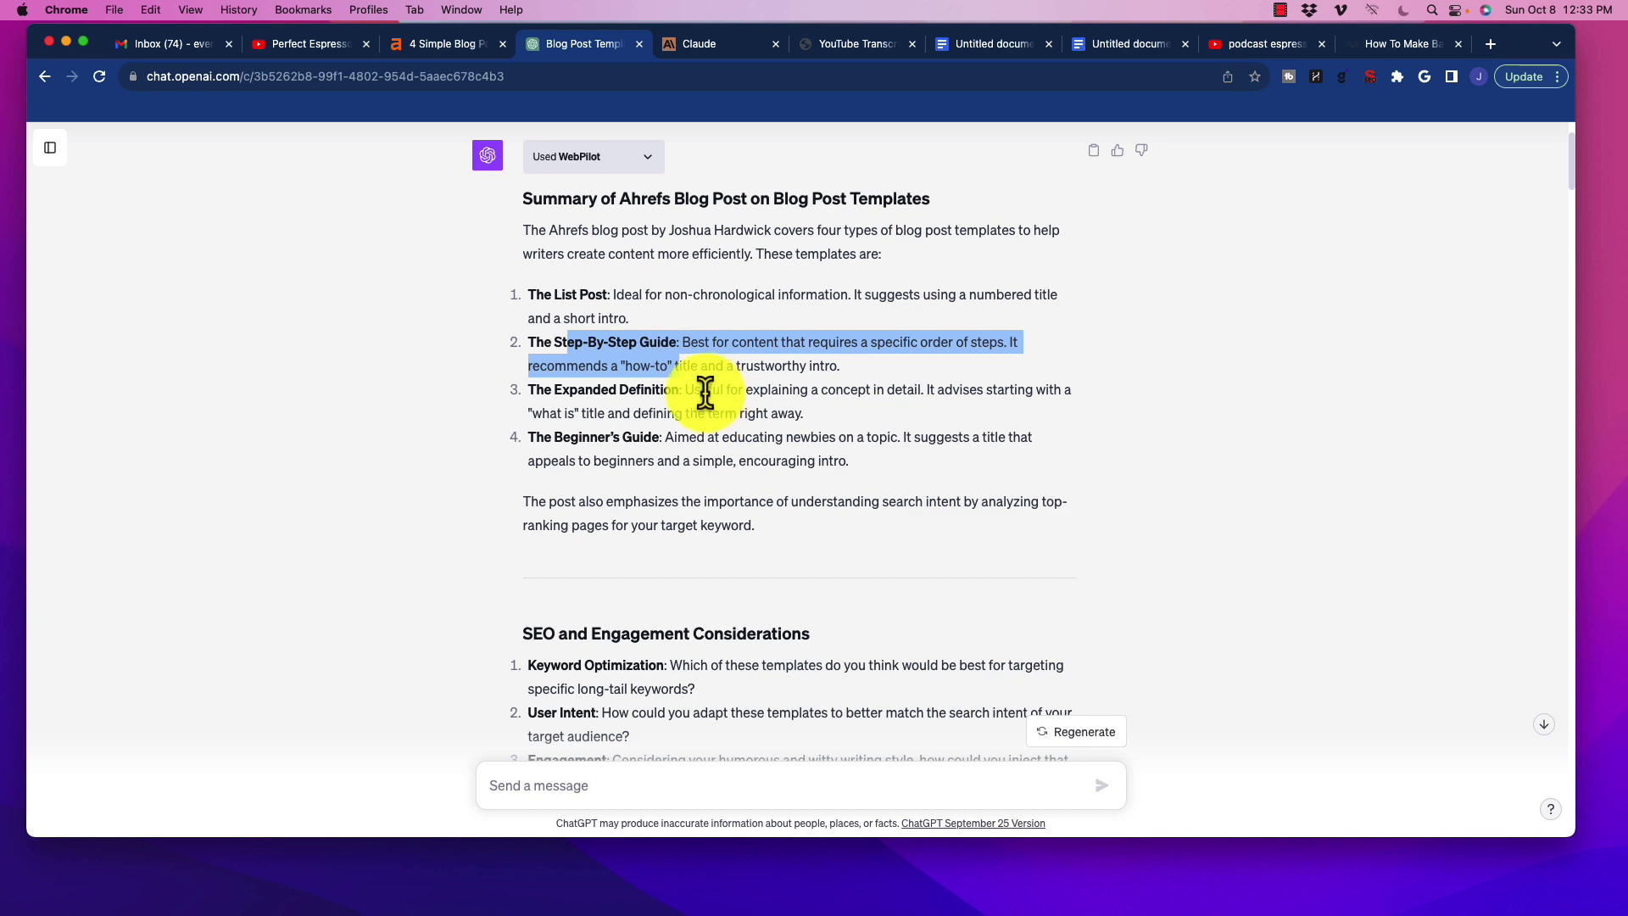
{"action": "scroll", "coordinate": [400, 323], "scroll_direction": "down", "scroll_amount": 5}
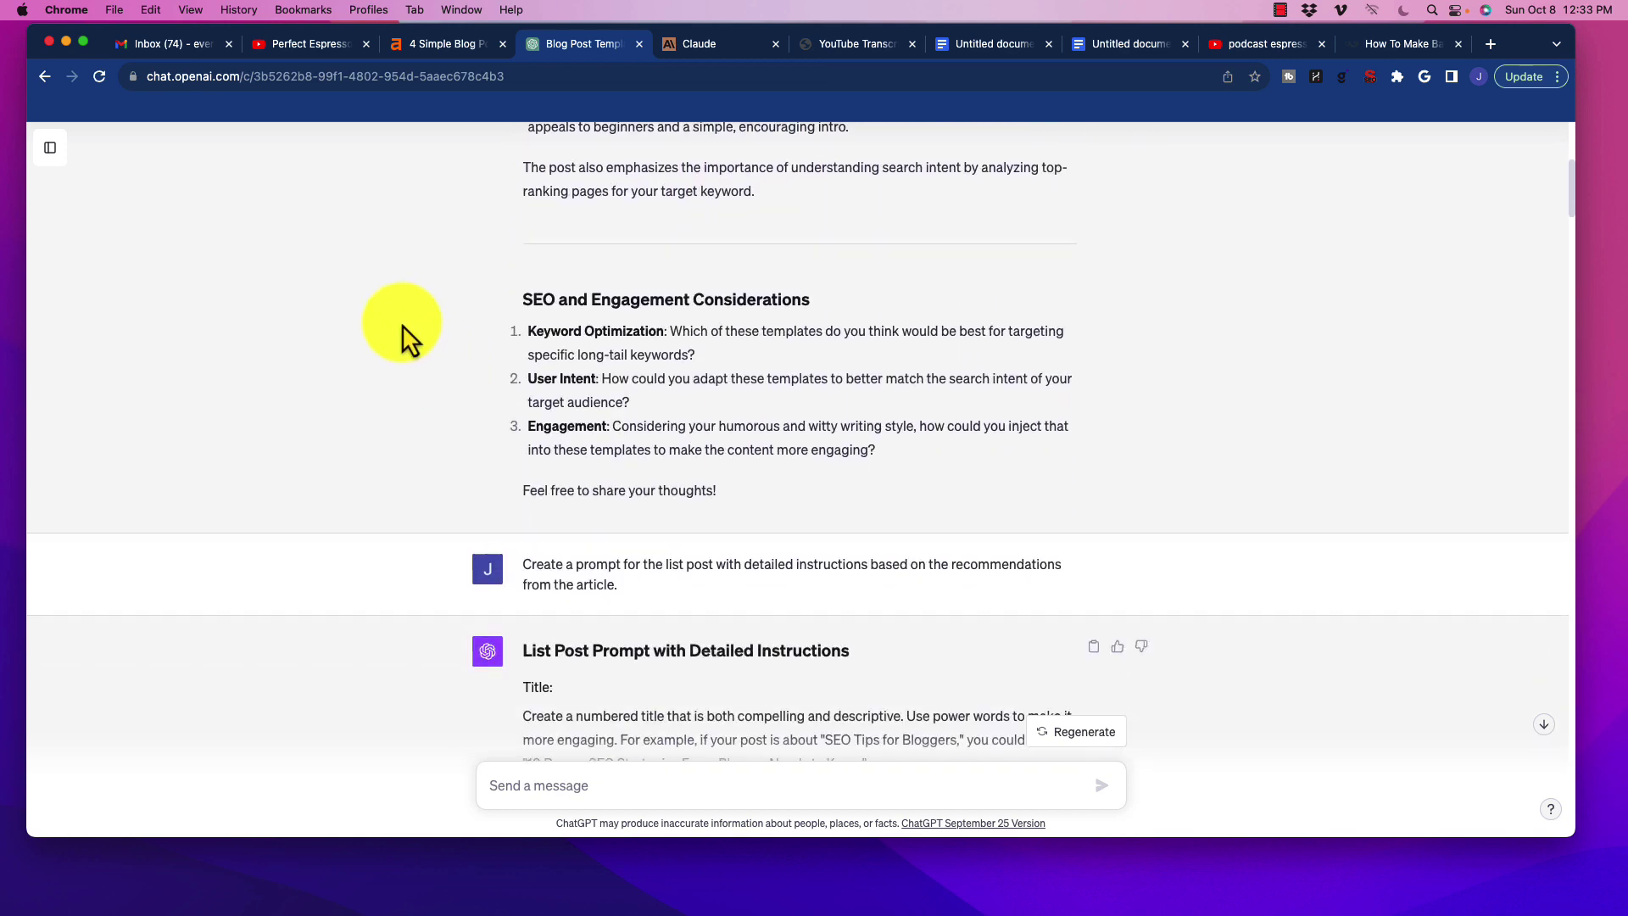
{"action": "scroll", "coordinate": [400, 329], "scroll_direction": "down", "scroll_amount": 5}
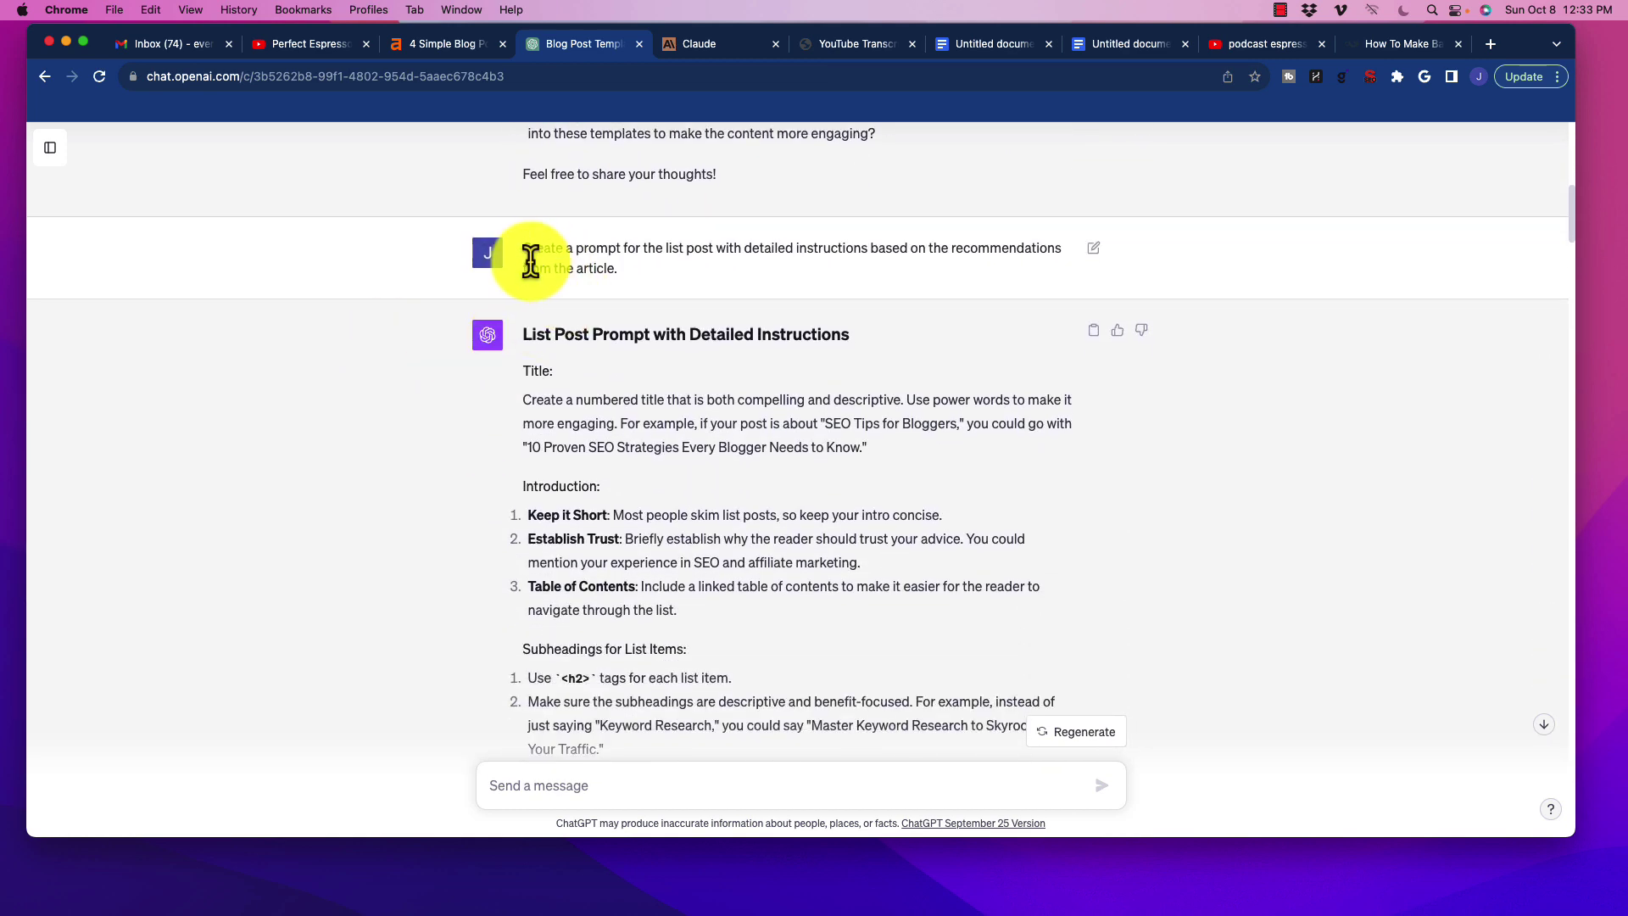
{"action": "left_click_drag", "start_coordinate": [535, 247], "coordinate": [956, 283]}
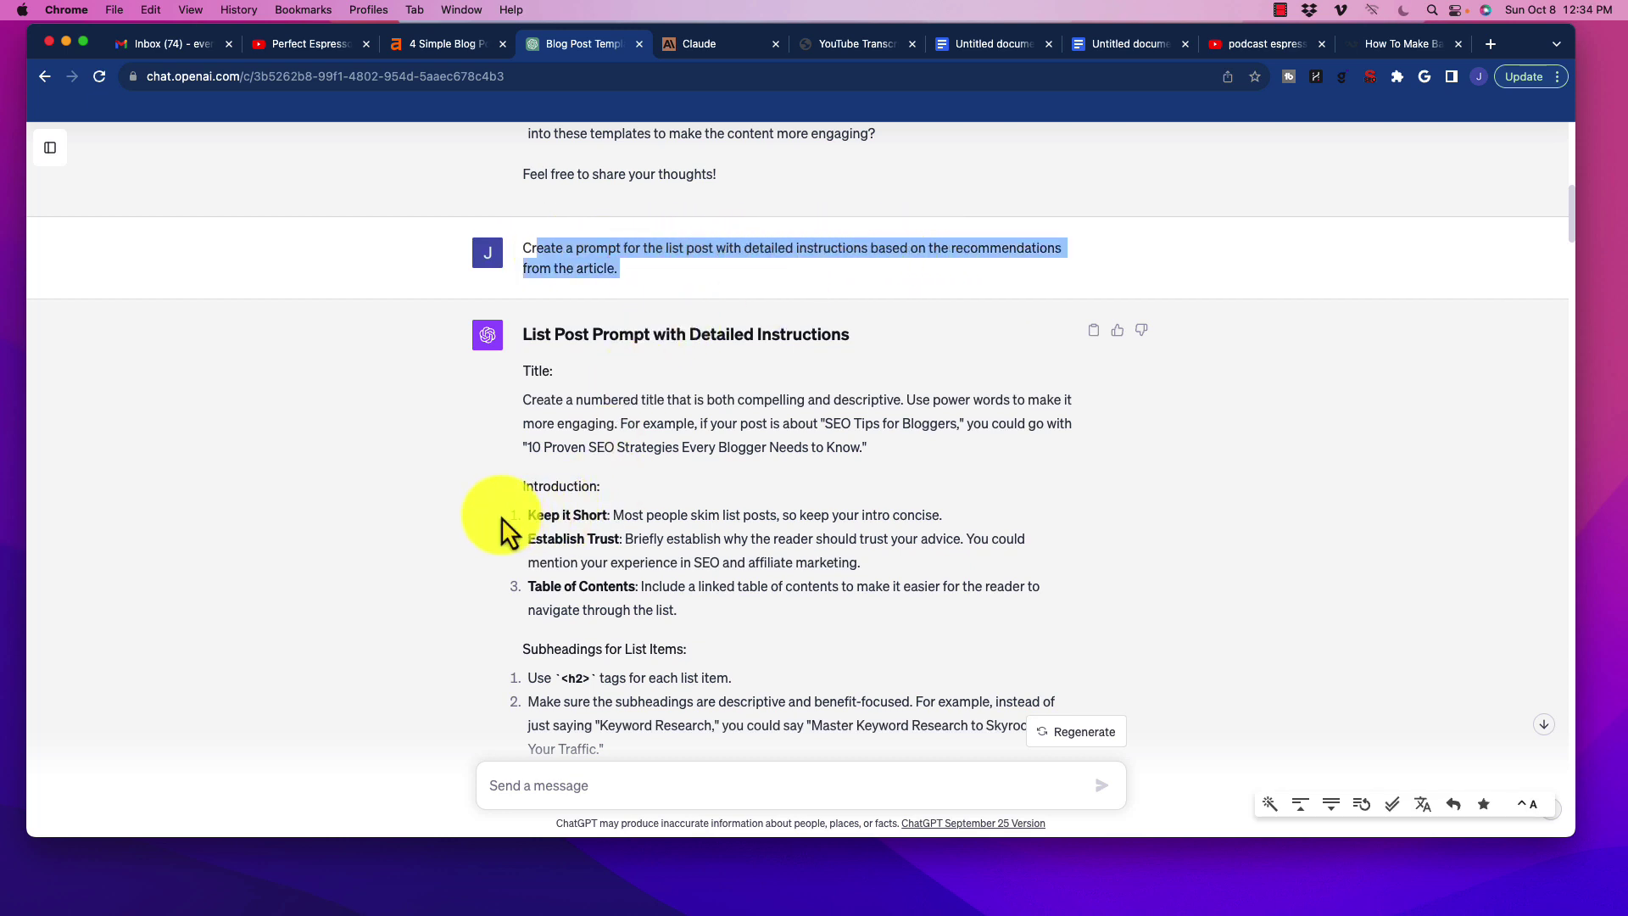
{"action": "scroll", "coordinate": [419, 439], "scroll_direction": "down", "scroll_amount": 5}
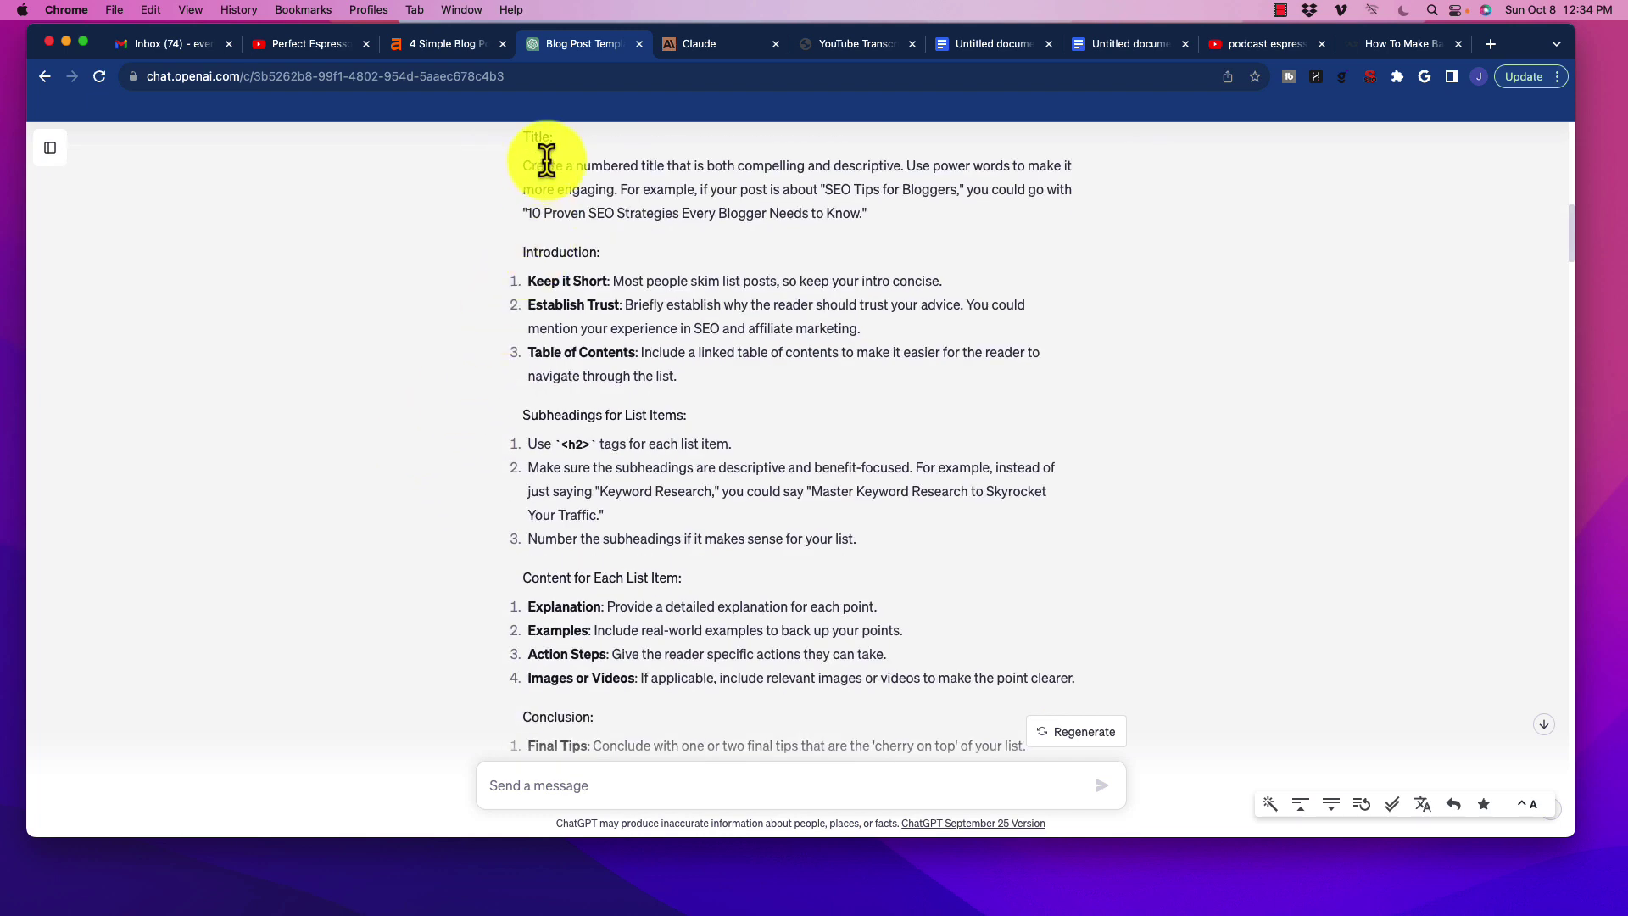
{"action": "left_click_drag", "start_coordinate": [544, 166], "coordinate": [996, 619]}
{"action": "scroll", "coordinate": [836, 507], "scroll_direction": "down", "scroll_amount": 1}
{"action": "left_click_drag", "start_coordinate": [836, 507], "coordinate": [845, 729]}
{"action": "left_click", "coordinate": [844, 519]}
Step: Read through the list post prompt, highlighting 'list post', the keyword 'best espresso drinks' and the reference transcript
{"action": "scroll", "coordinate": [571, 383], "scroll_direction": "down", "scroll_amount": 4}
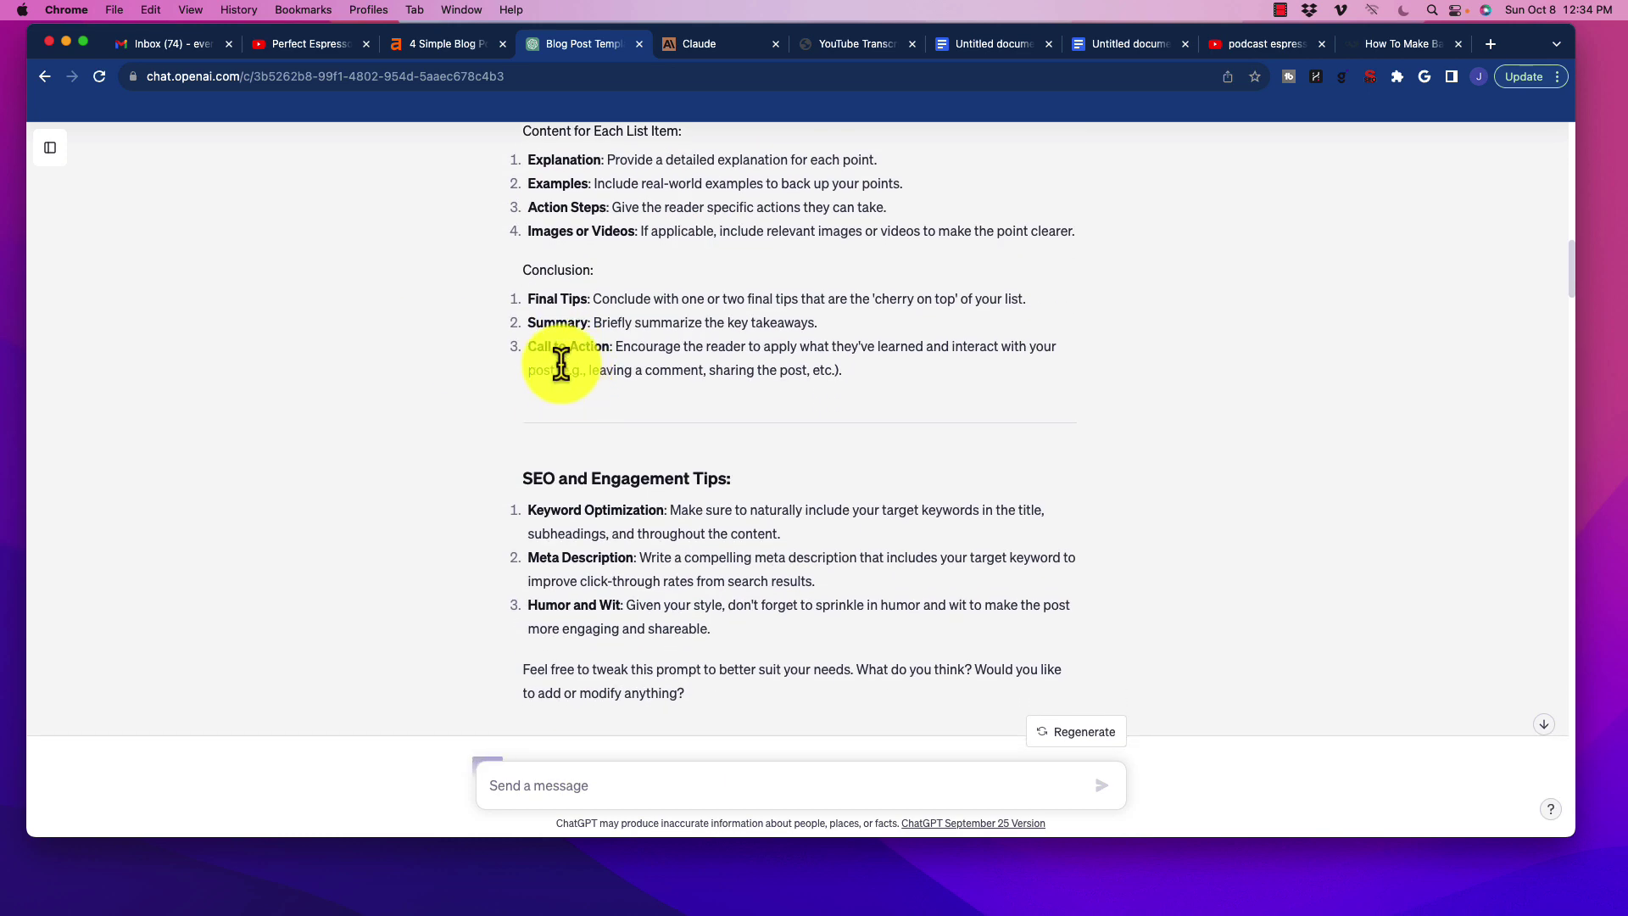
{"action": "scroll", "coordinate": [465, 382], "scroll_direction": "down", "scroll_amount": 5}
{"action": "scroll", "coordinate": [424, 391], "scroll_direction": "down", "scroll_amount": 11}
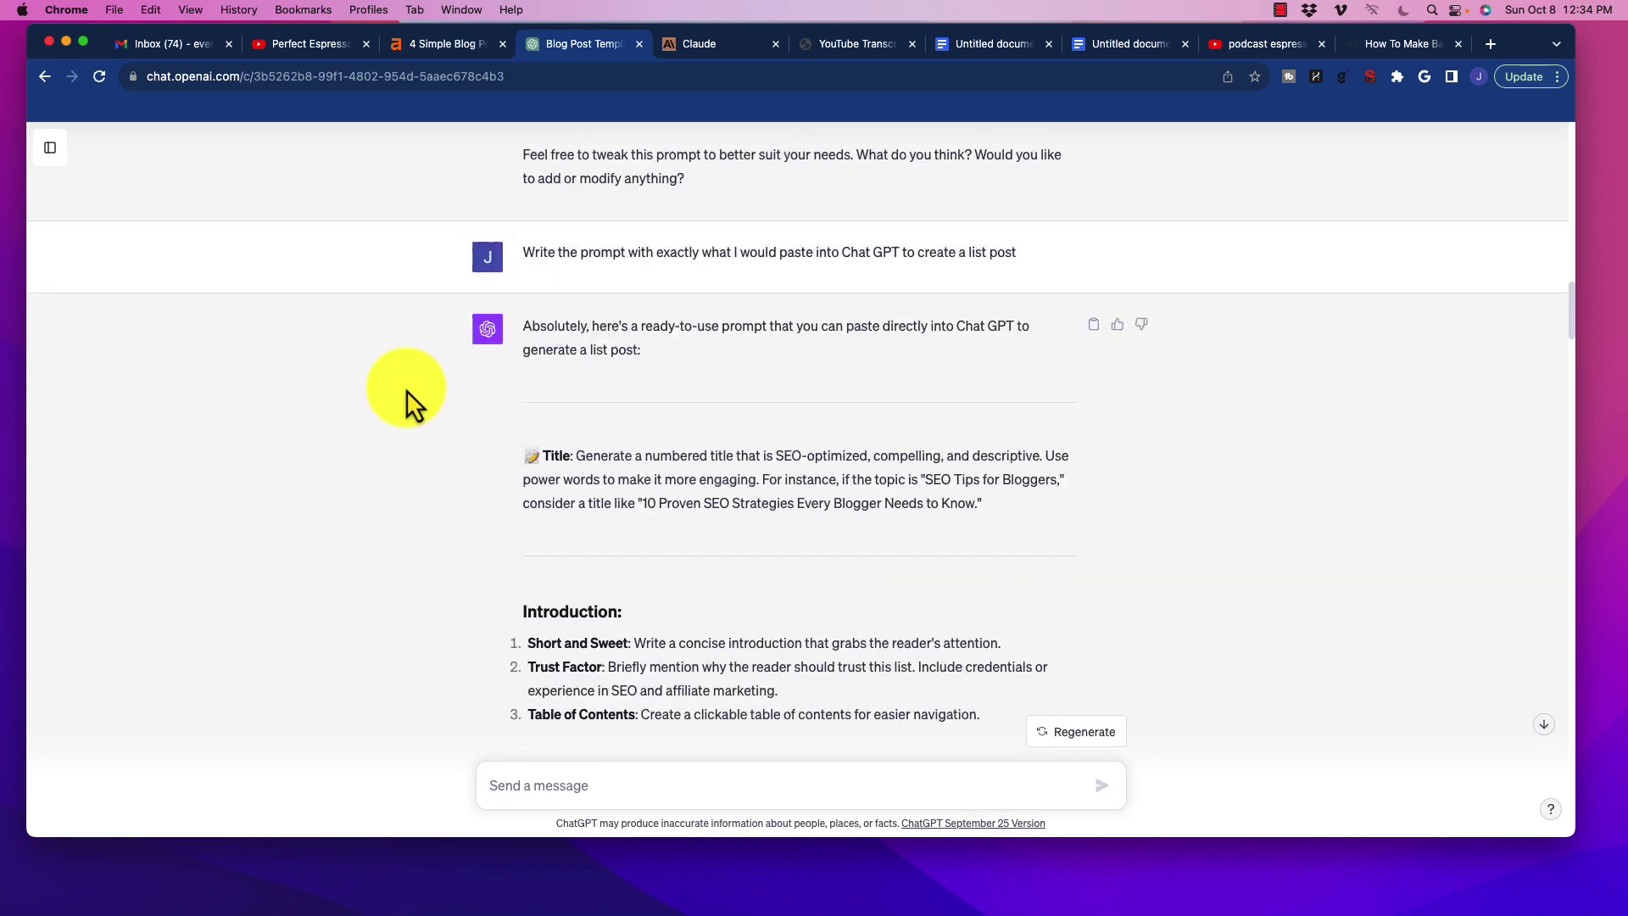
{"action": "scroll", "coordinate": [406, 393], "scroll_direction": "down", "scroll_amount": 7}
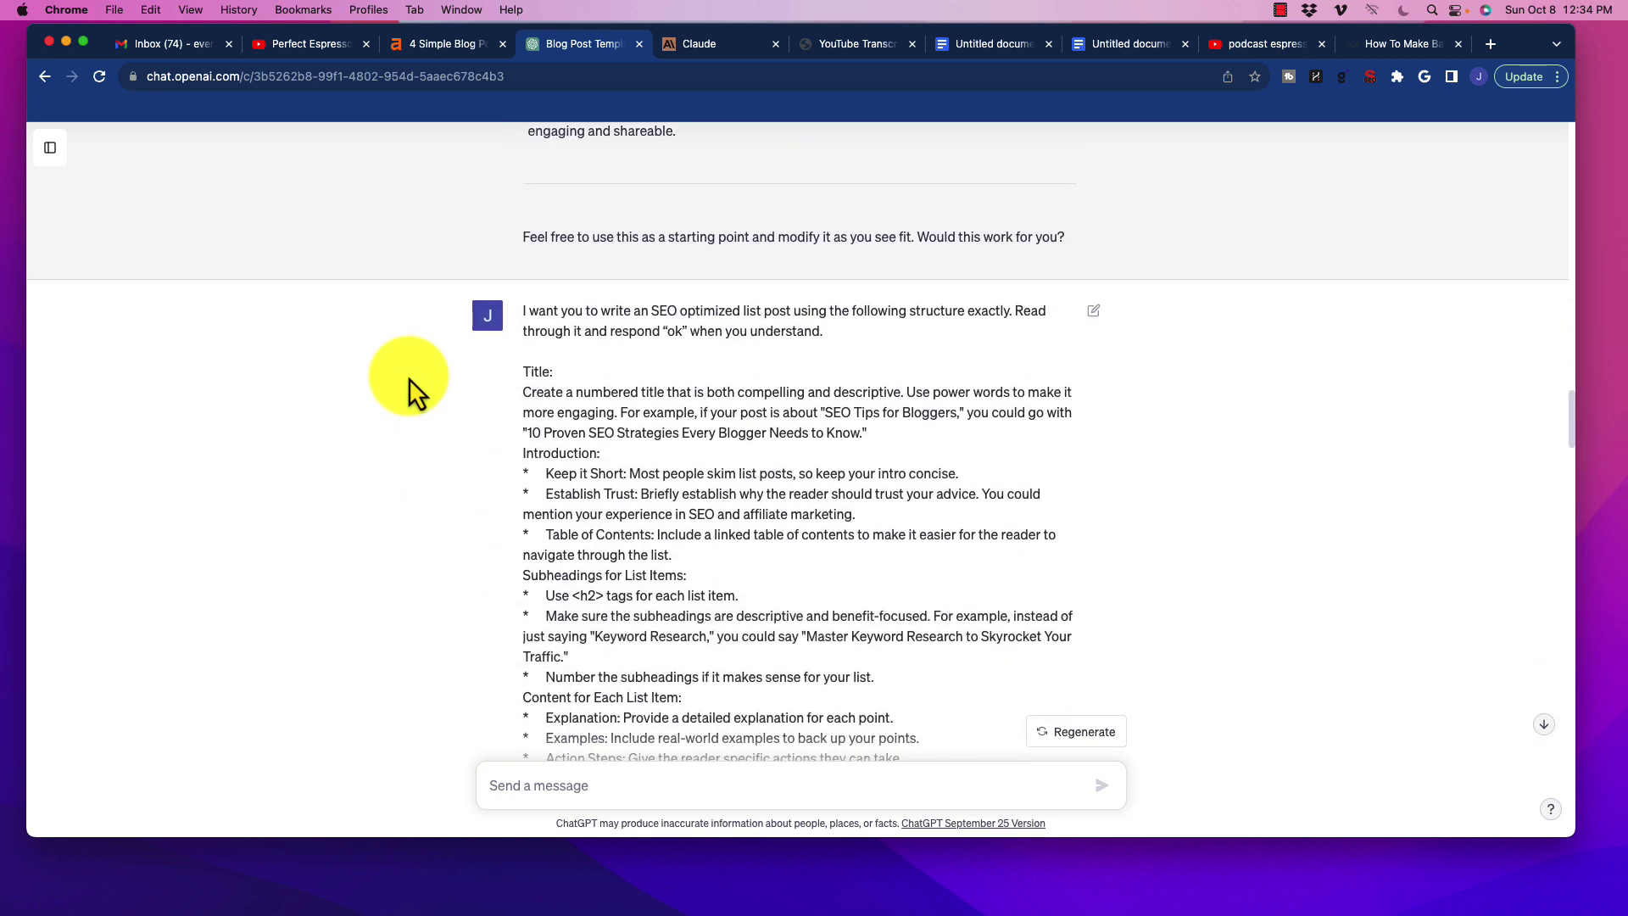
{"action": "scroll", "coordinate": [409, 378], "scroll_direction": "down", "scroll_amount": 2}
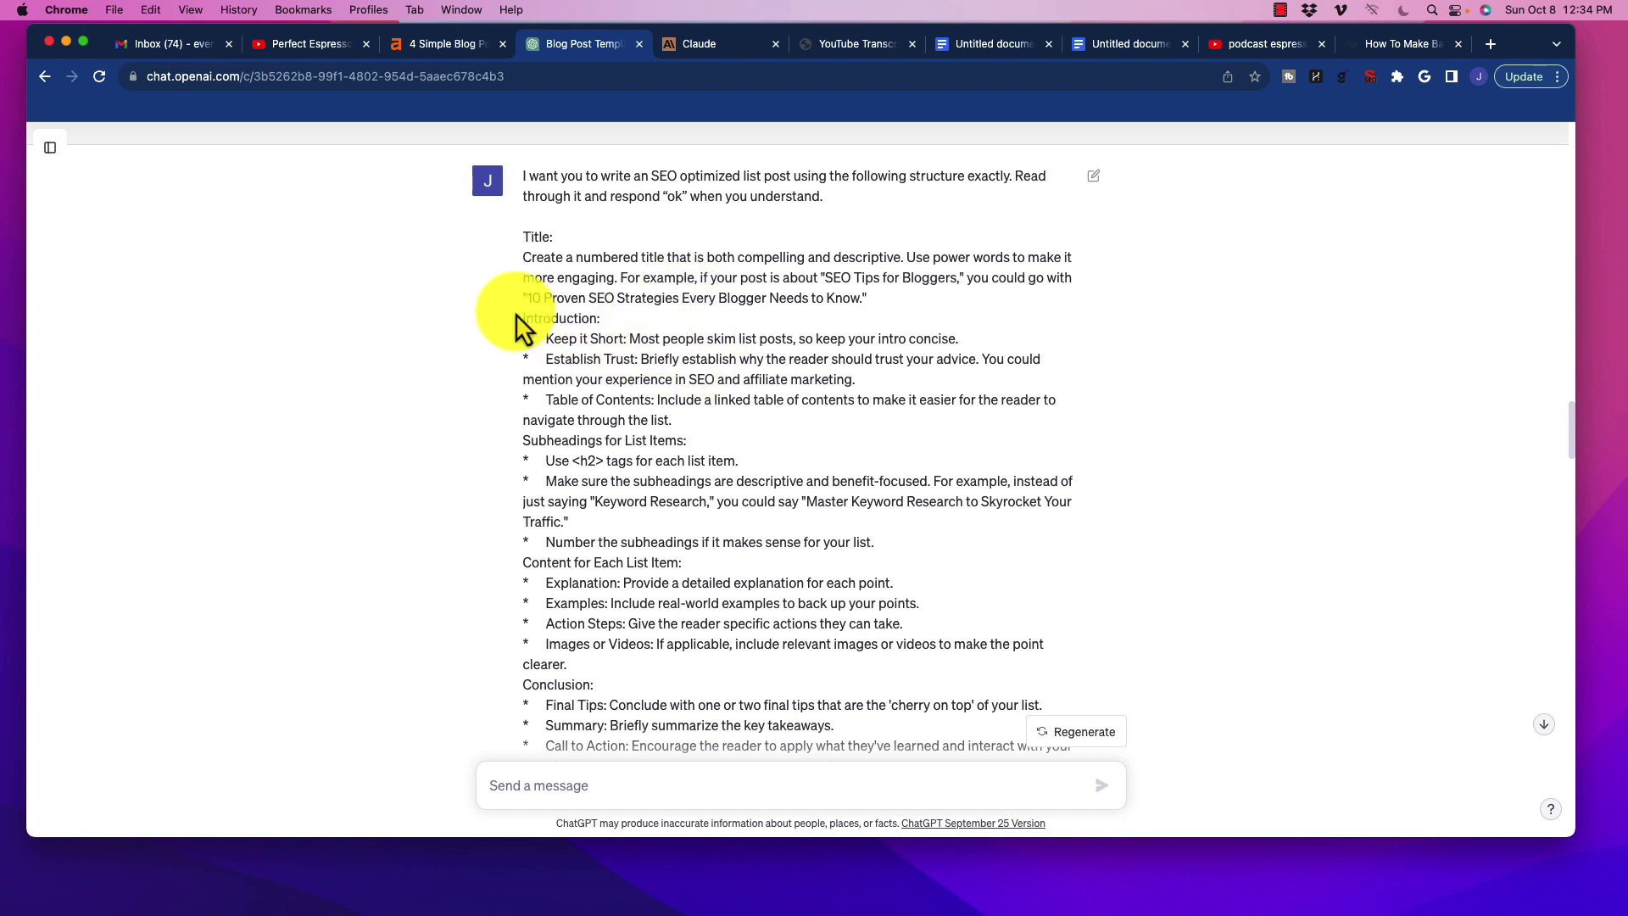
{"action": "scroll", "coordinate": [404, 292], "scroll_direction": "down", "scroll_amount": 1}
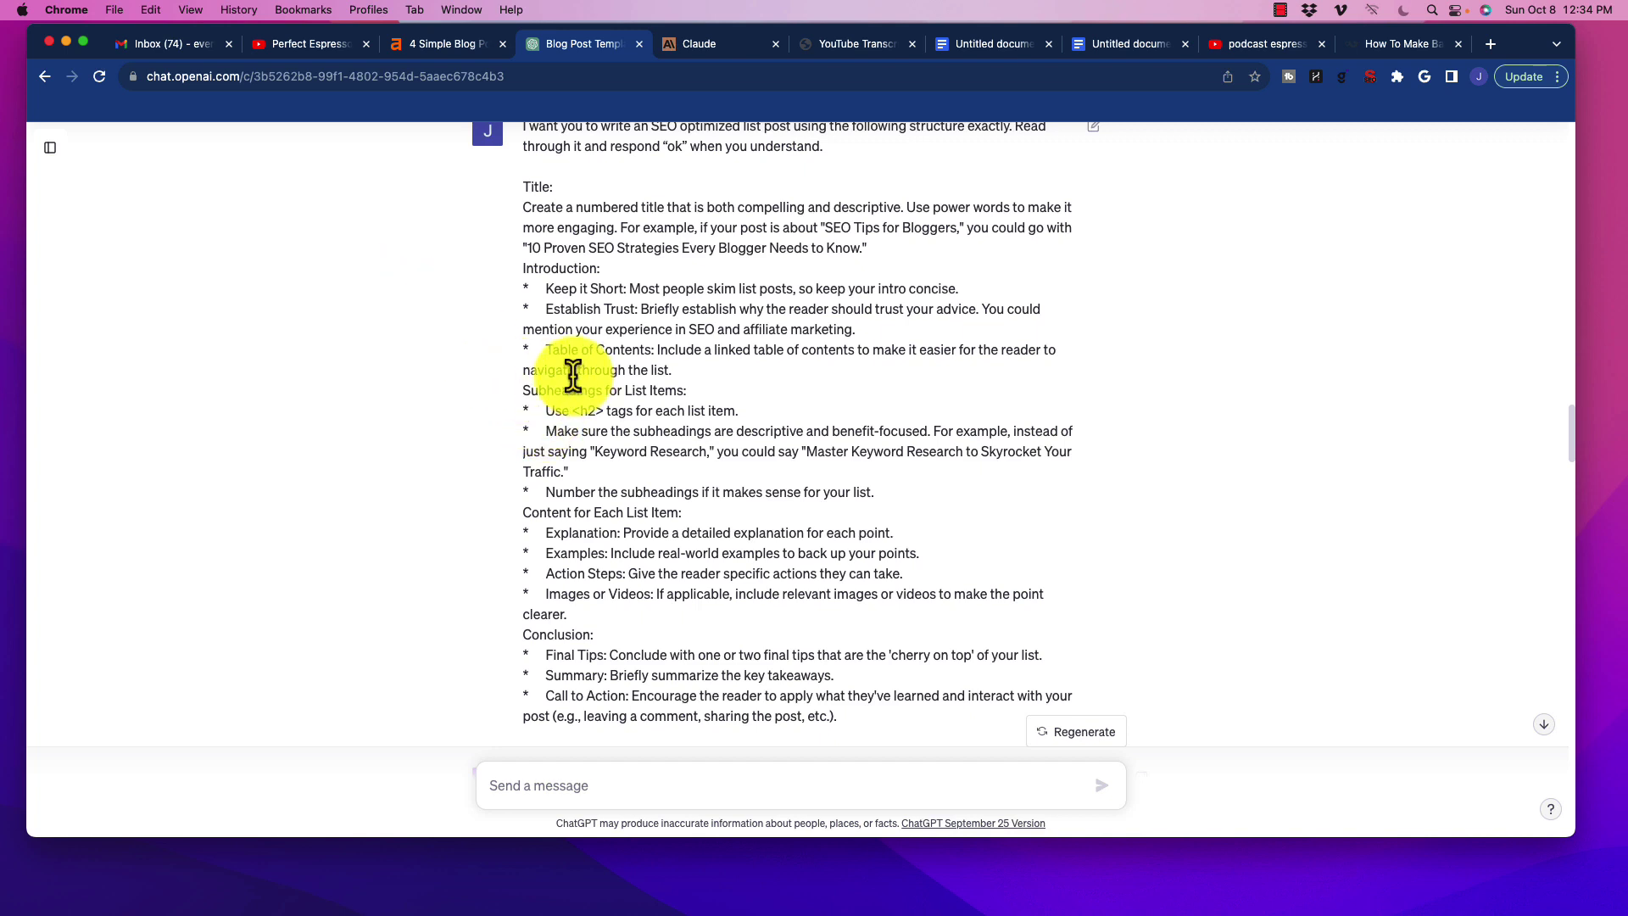
{"action": "scroll", "coordinate": [569, 373], "scroll_direction": "up", "scroll_amount": 1}
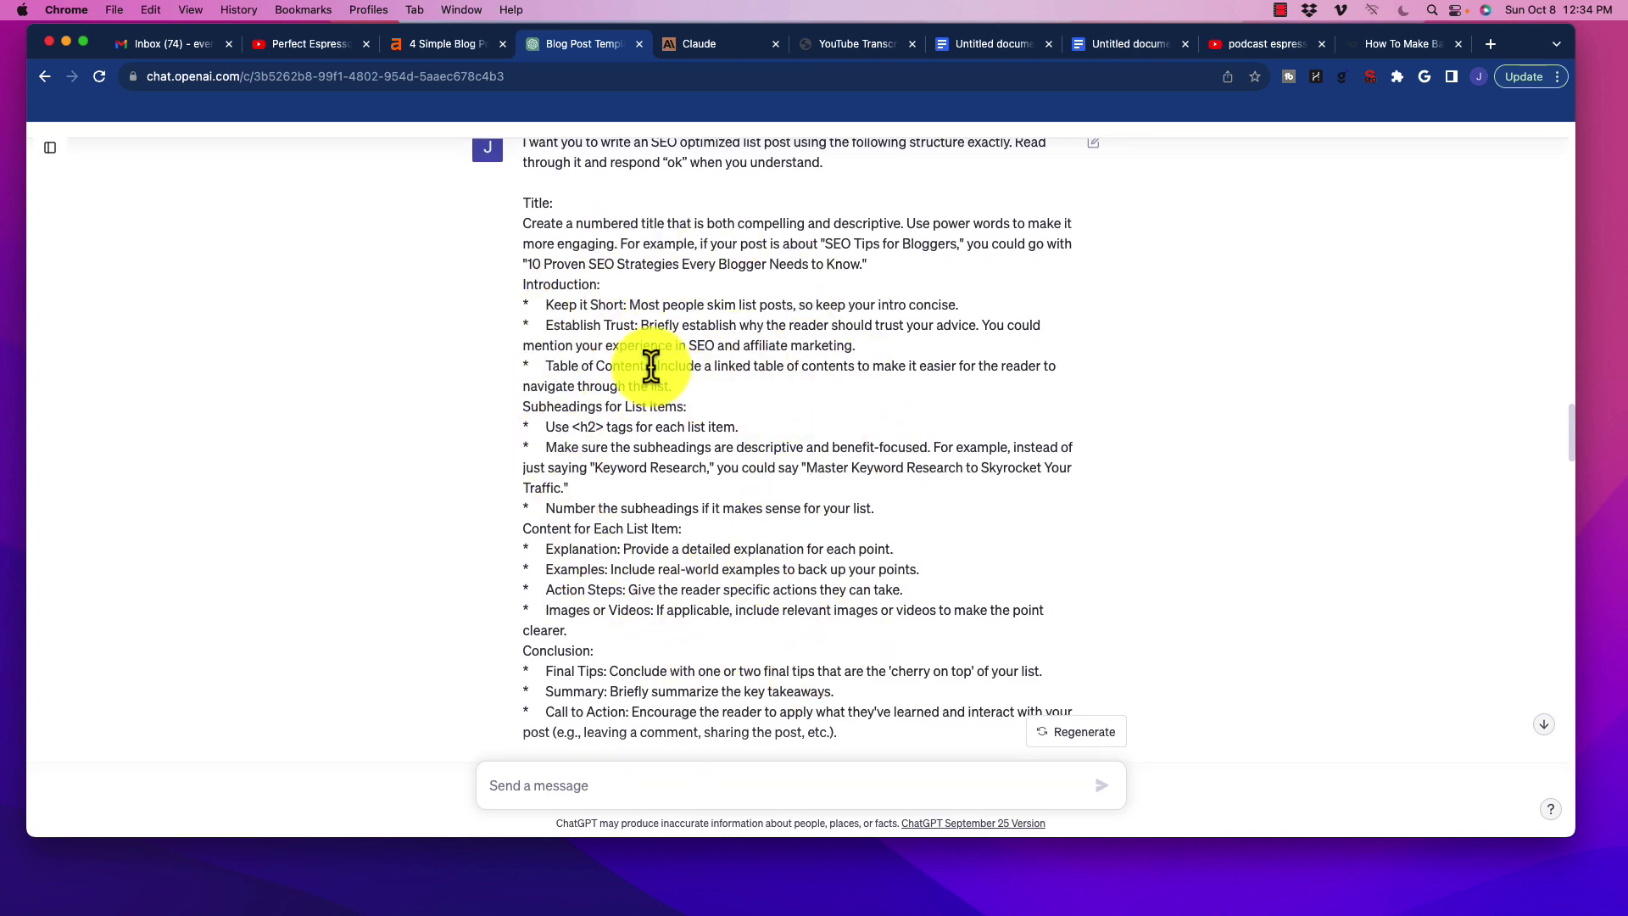
{"action": "scroll", "coordinate": [443, 381], "scroll_direction": "up", "scroll_amount": 3}
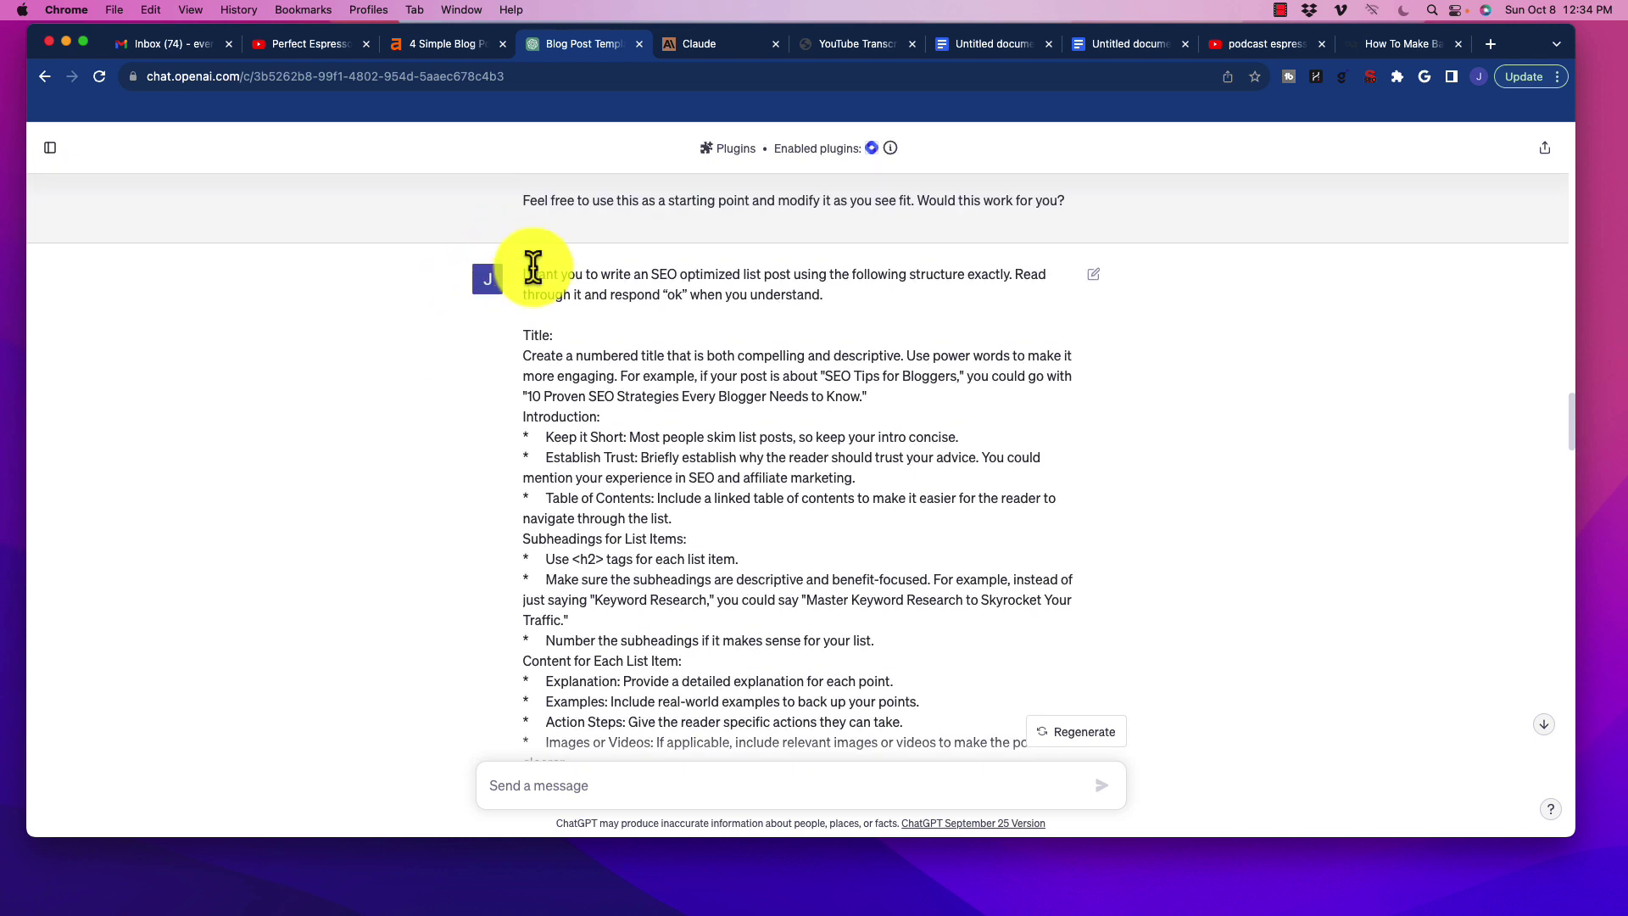
{"action": "left_click_drag", "start_coordinate": [658, 274], "coordinate": [782, 276]}
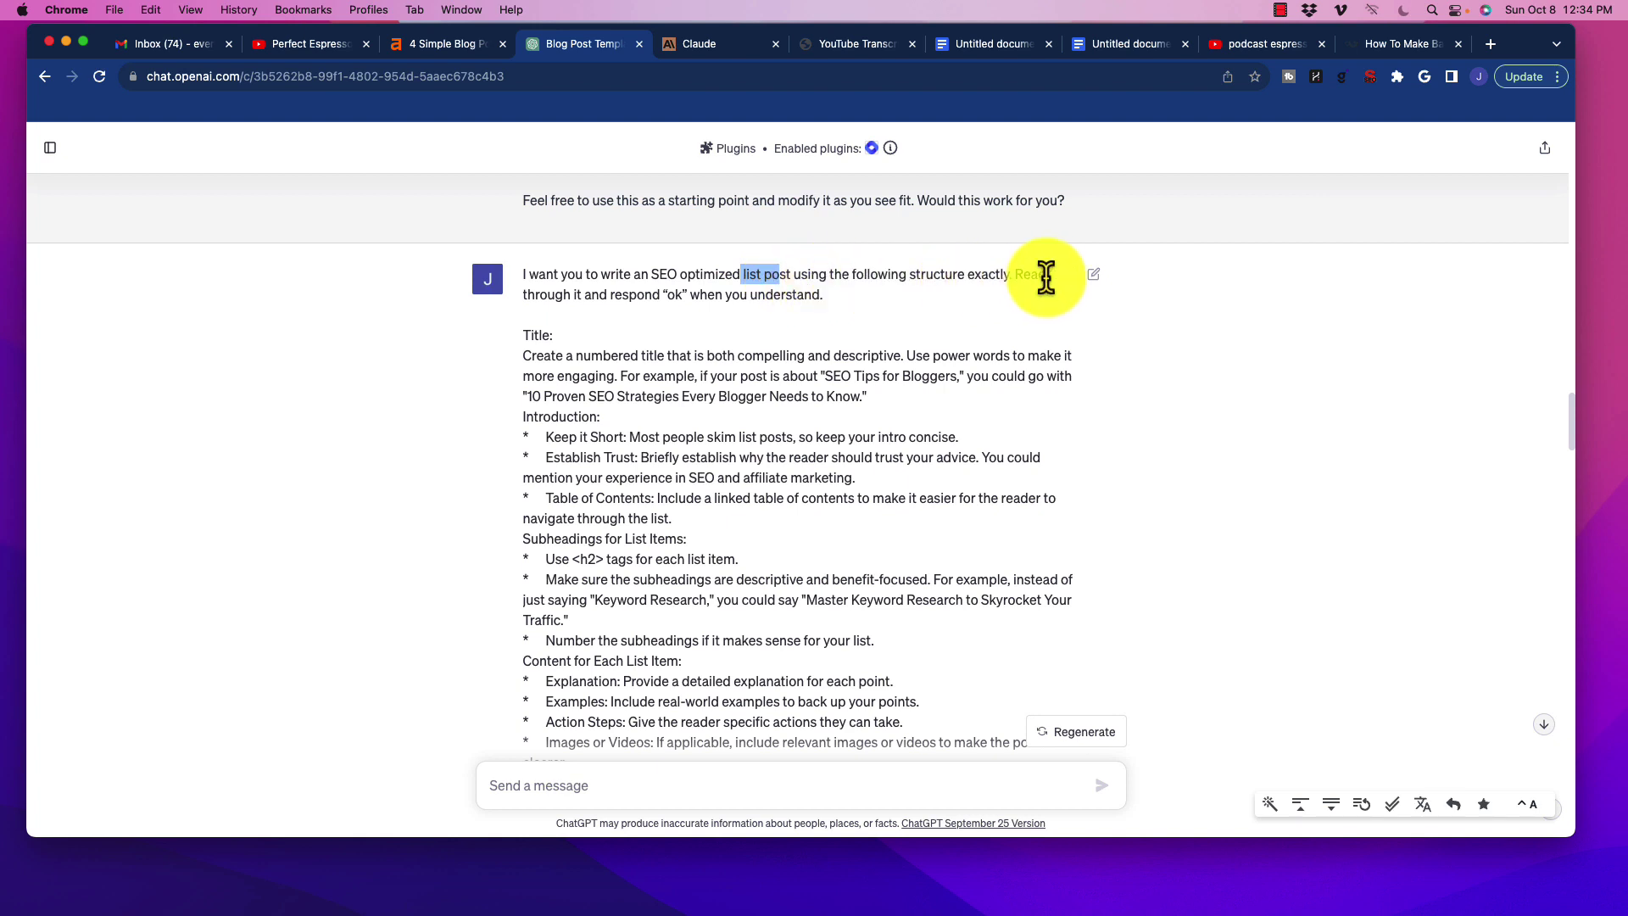
{"action": "left_click_drag", "start_coordinate": [582, 295], "coordinate": [806, 294]}
{"action": "left_click", "coordinate": [717, 293]}
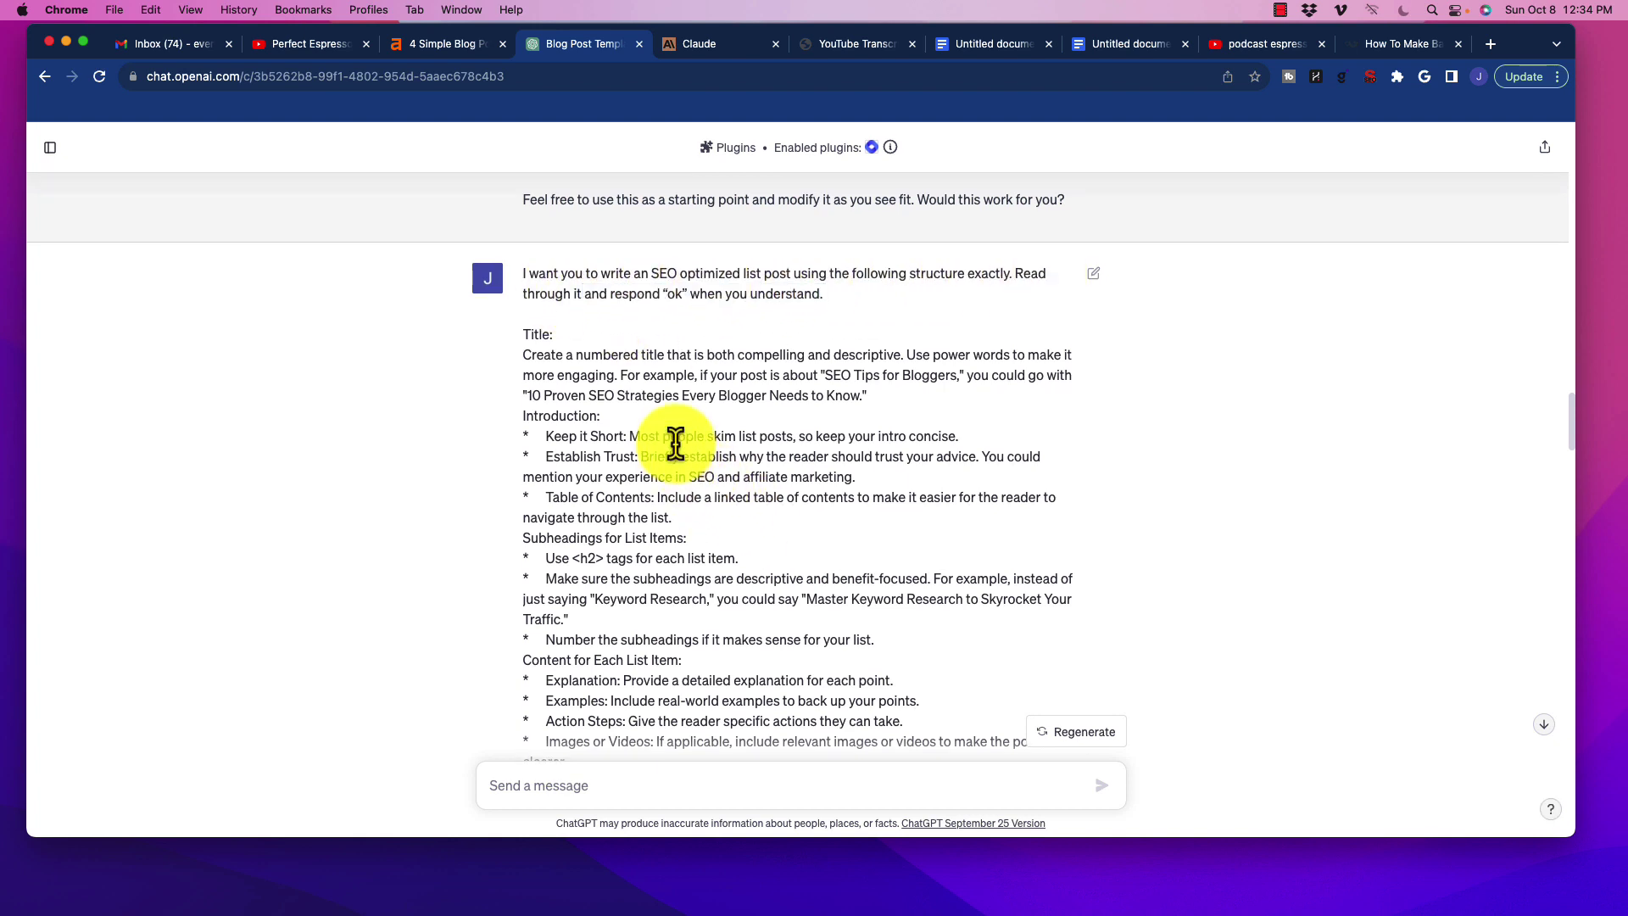
{"action": "scroll", "coordinate": [675, 447], "scroll_direction": "down", "scroll_amount": 5}
{"action": "scroll", "coordinate": [532, 462], "scroll_direction": "down", "scroll_amount": 3}
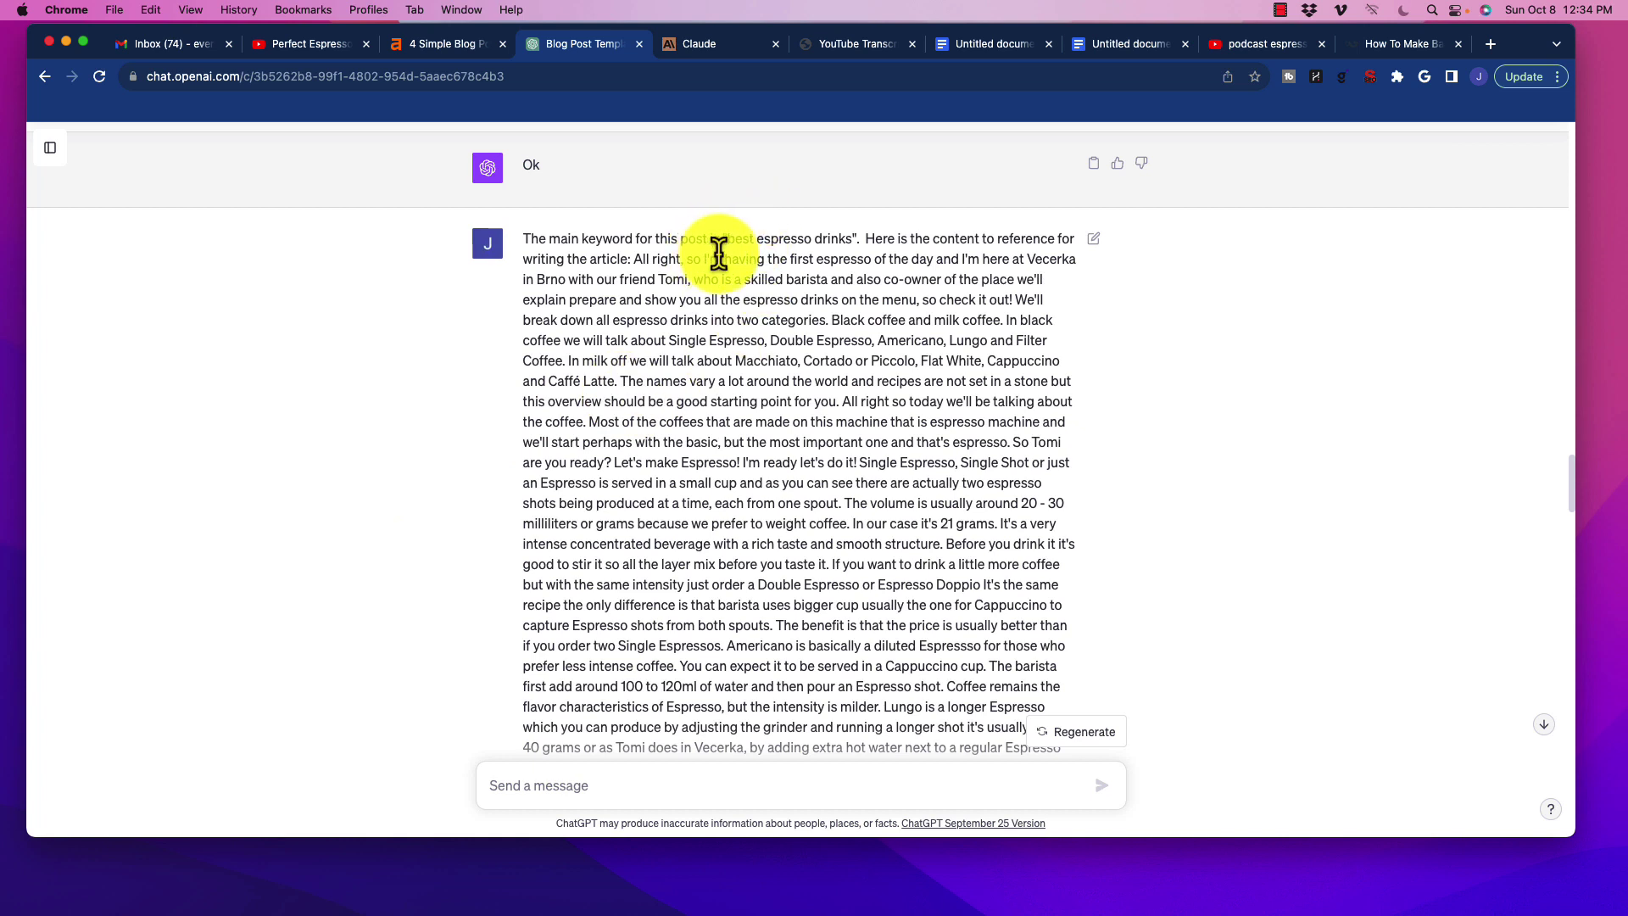
{"action": "left_click_drag", "start_coordinate": [727, 240], "coordinate": [854, 238]}
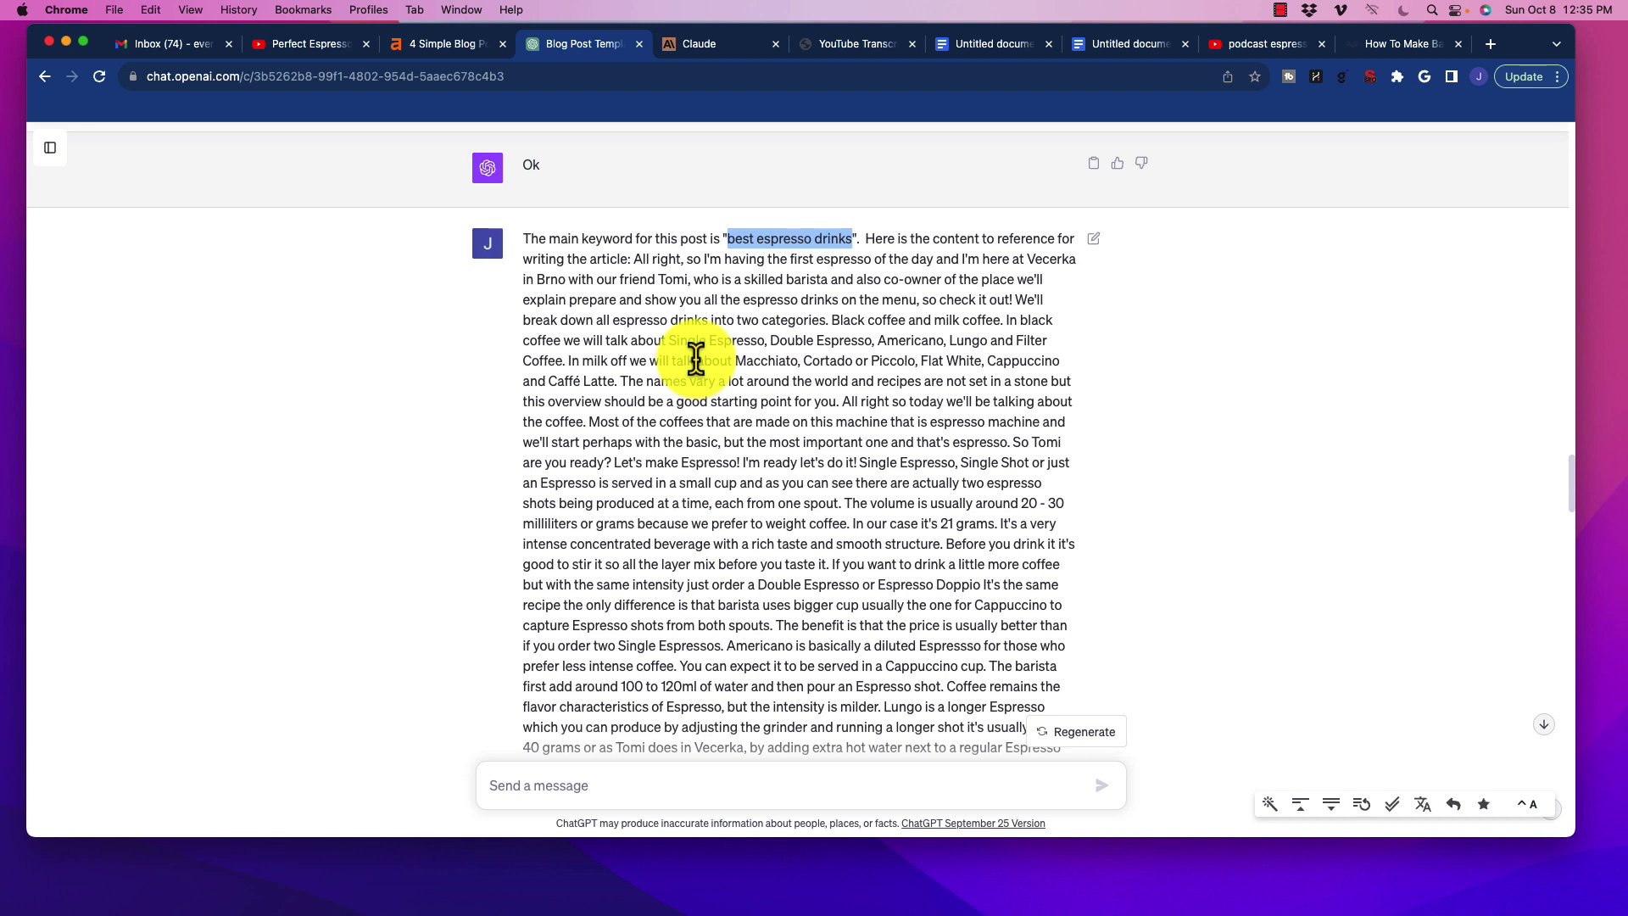
{"action": "left_click_drag", "start_coordinate": [695, 359], "coordinate": [788, 498]}
{"action": "left_click", "coordinate": [766, 497]}
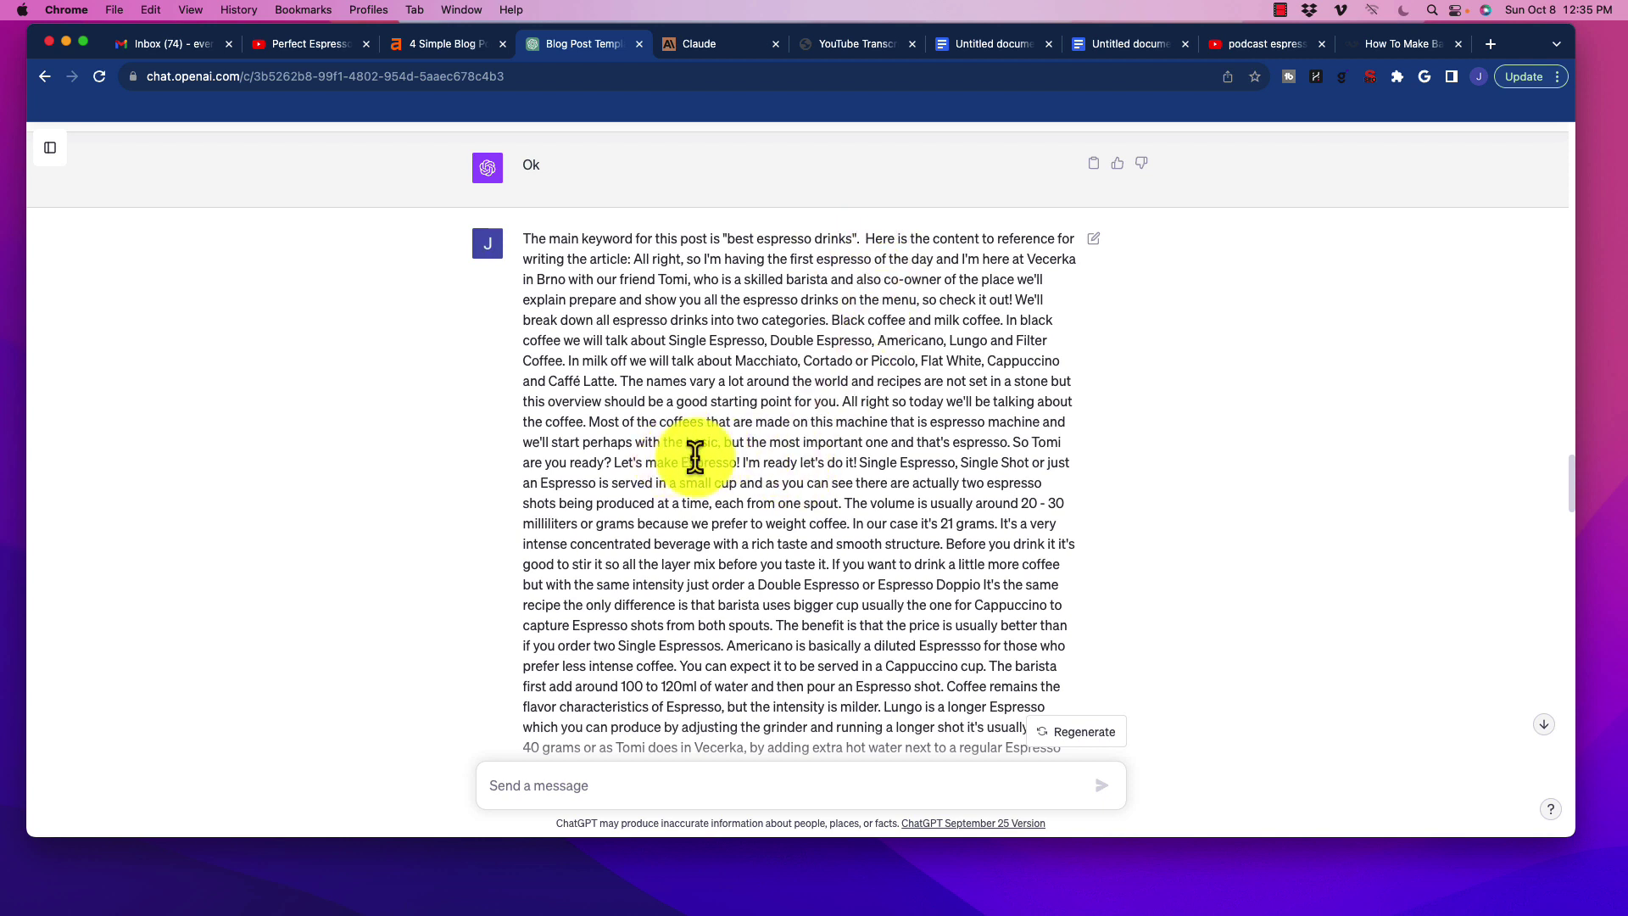
{"action": "left_click_drag", "start_coordinate": [662, 260], "coordinate": [925, 746]}
{"action": "left_click", "coordinate": [942, 586]}
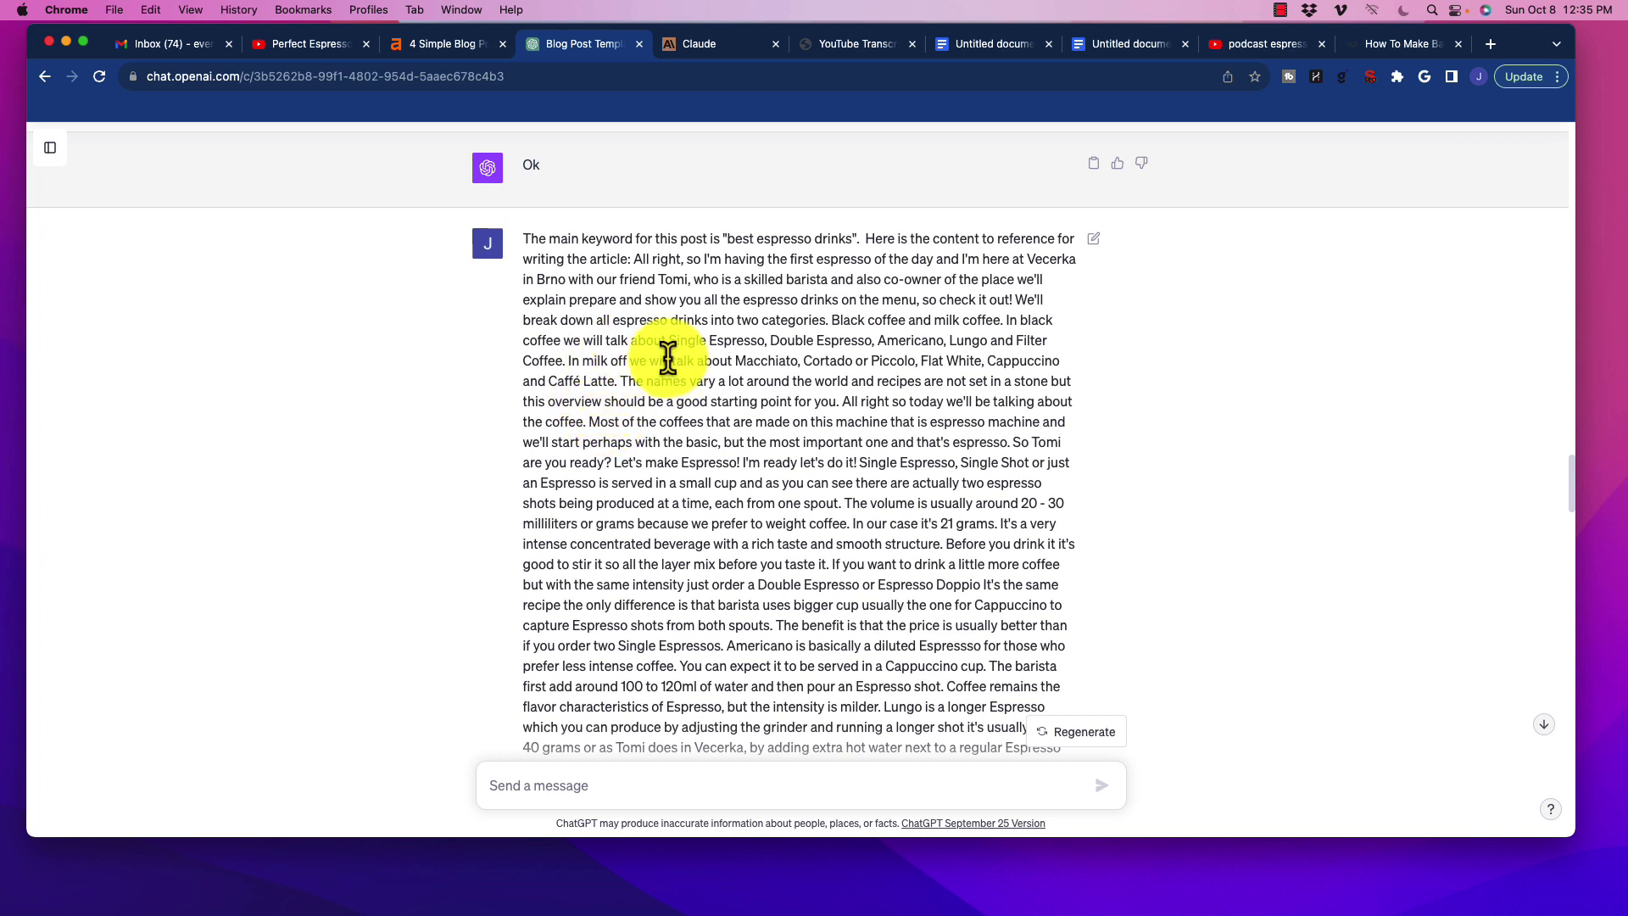
Step: Copy the keyword 'best espresso drinks' and select the old YouTube search text 'Perfect Espresso Grind'
{"action": "left_click_drag", "start_coordinate": [728, 238], "coordinate": [847, 245]}
{"action": "right_click", "coordinate": [817, 247]}
{"action": "left_click", "coordinate": [836, 282]}
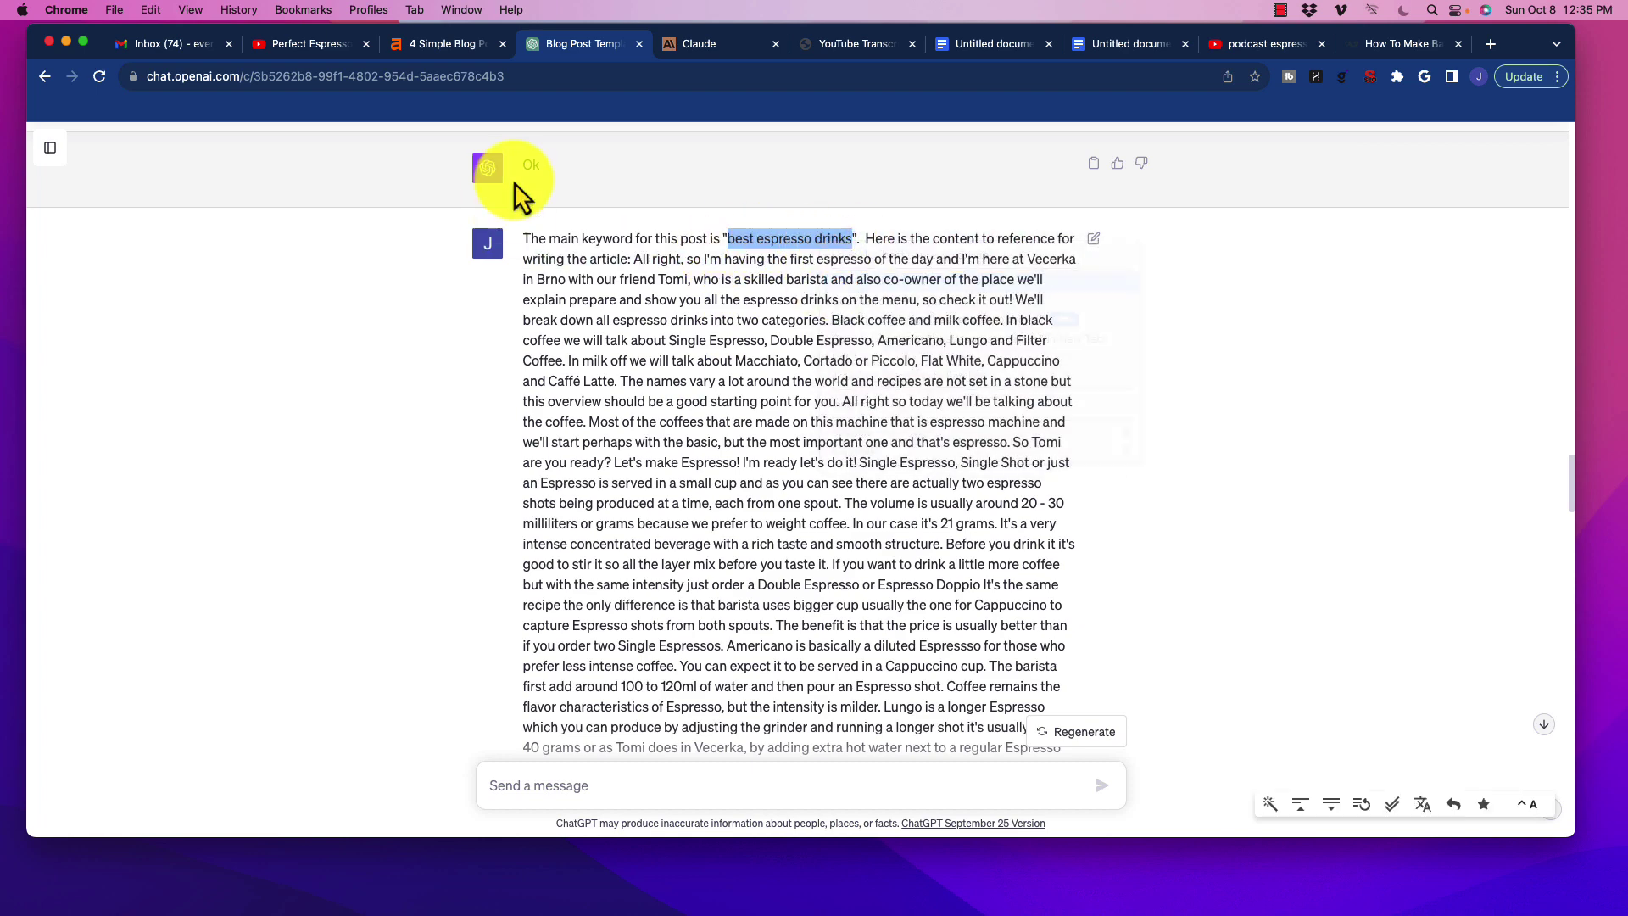
{"action": "left_click", "coordinate": [290, 44]}
{"action": "left_click_drag", "start_coordinate": [678, 146], "coordinate": [523, 146]}
Step: Search YouTube for 'best espresso drinks' and scroll through the results
{"action": "key", "text": "super+v"}
{"action": "key", "text": "Return"}
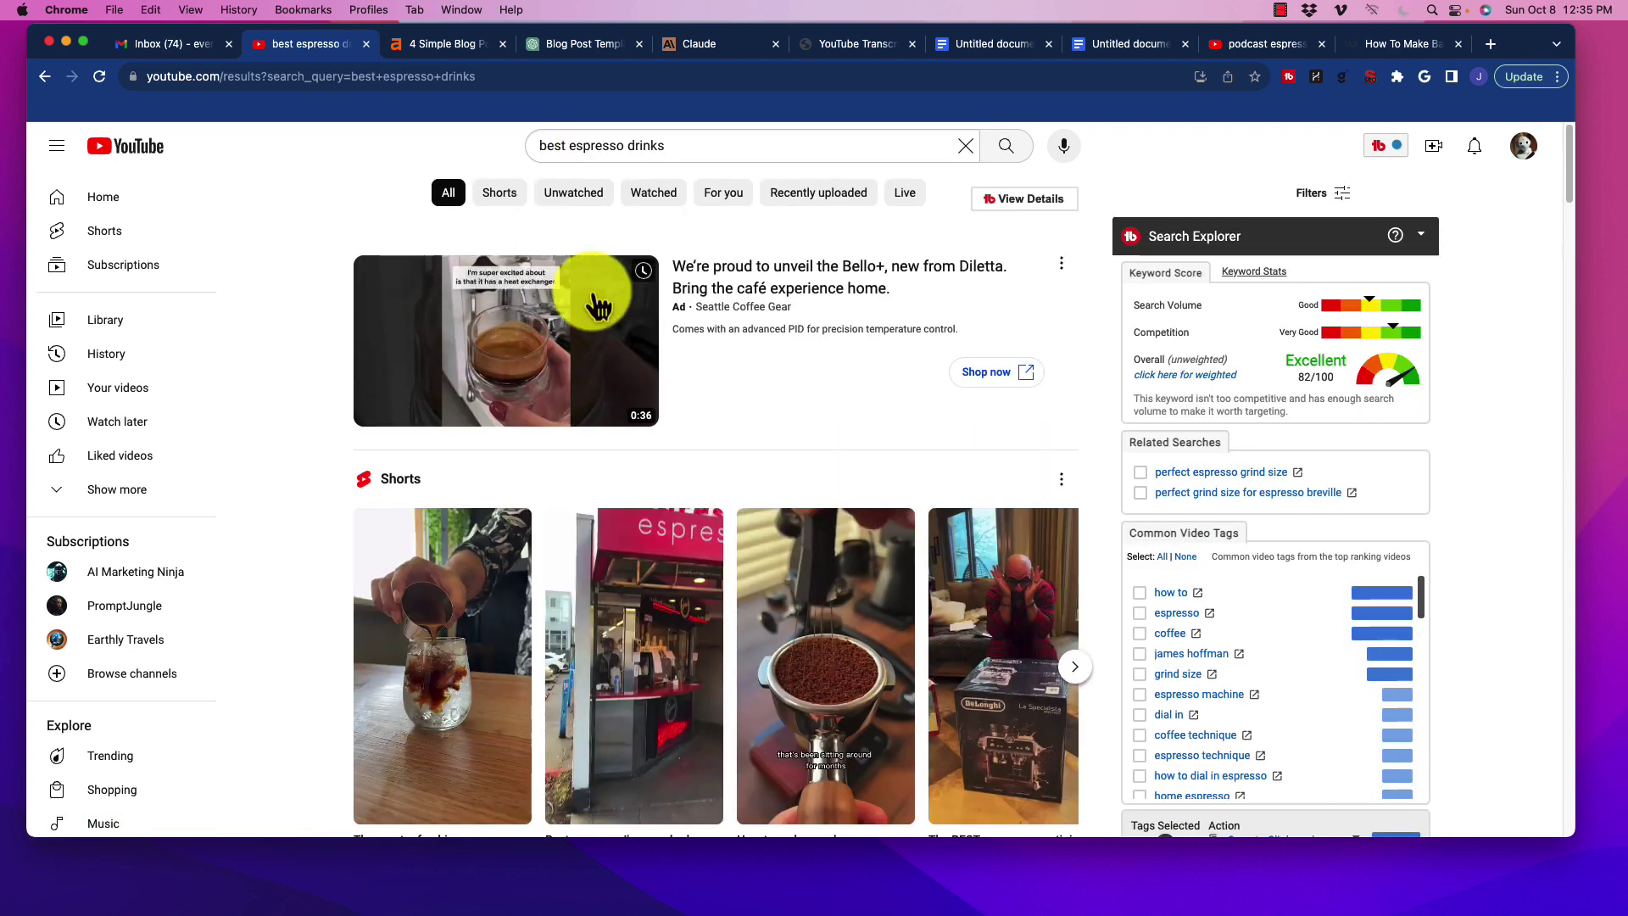
{"action": "scroll", "coordinate": [831, 441], "scroll_direction": "down", "scroll_amount": 5}
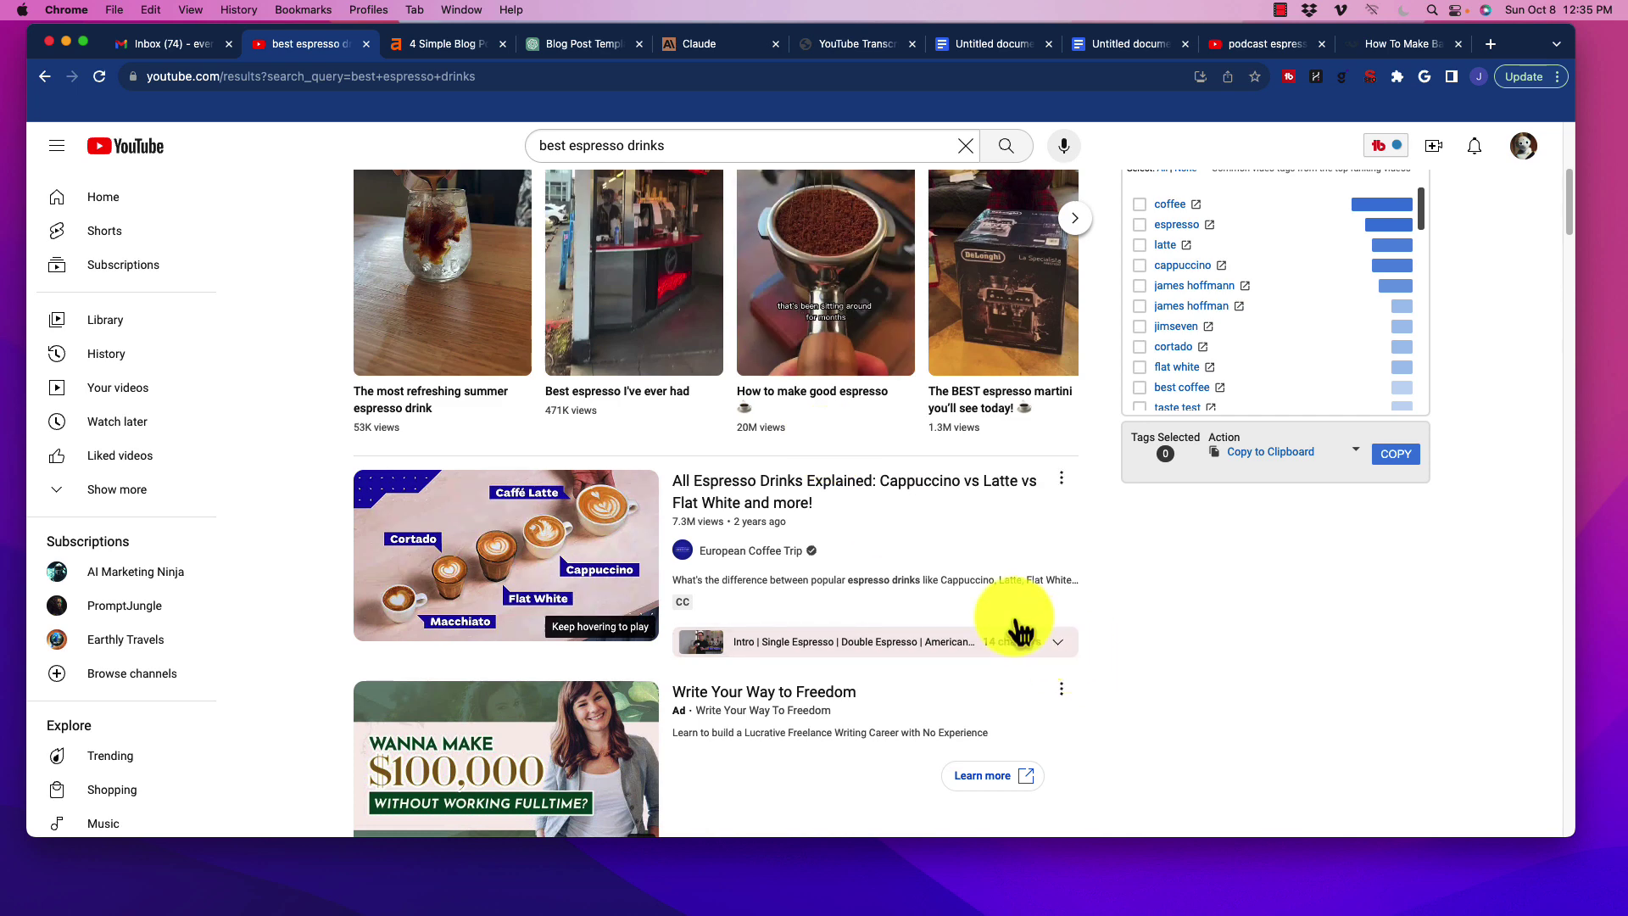
{"action": "scroll", "coordinate": [848, 564], "scroll_direction": "down", "scroll_amount": 3}
{"action": "scroll", "coordinate": [848, 560], "scroll_direction": "down", "scroll_amount": 2}
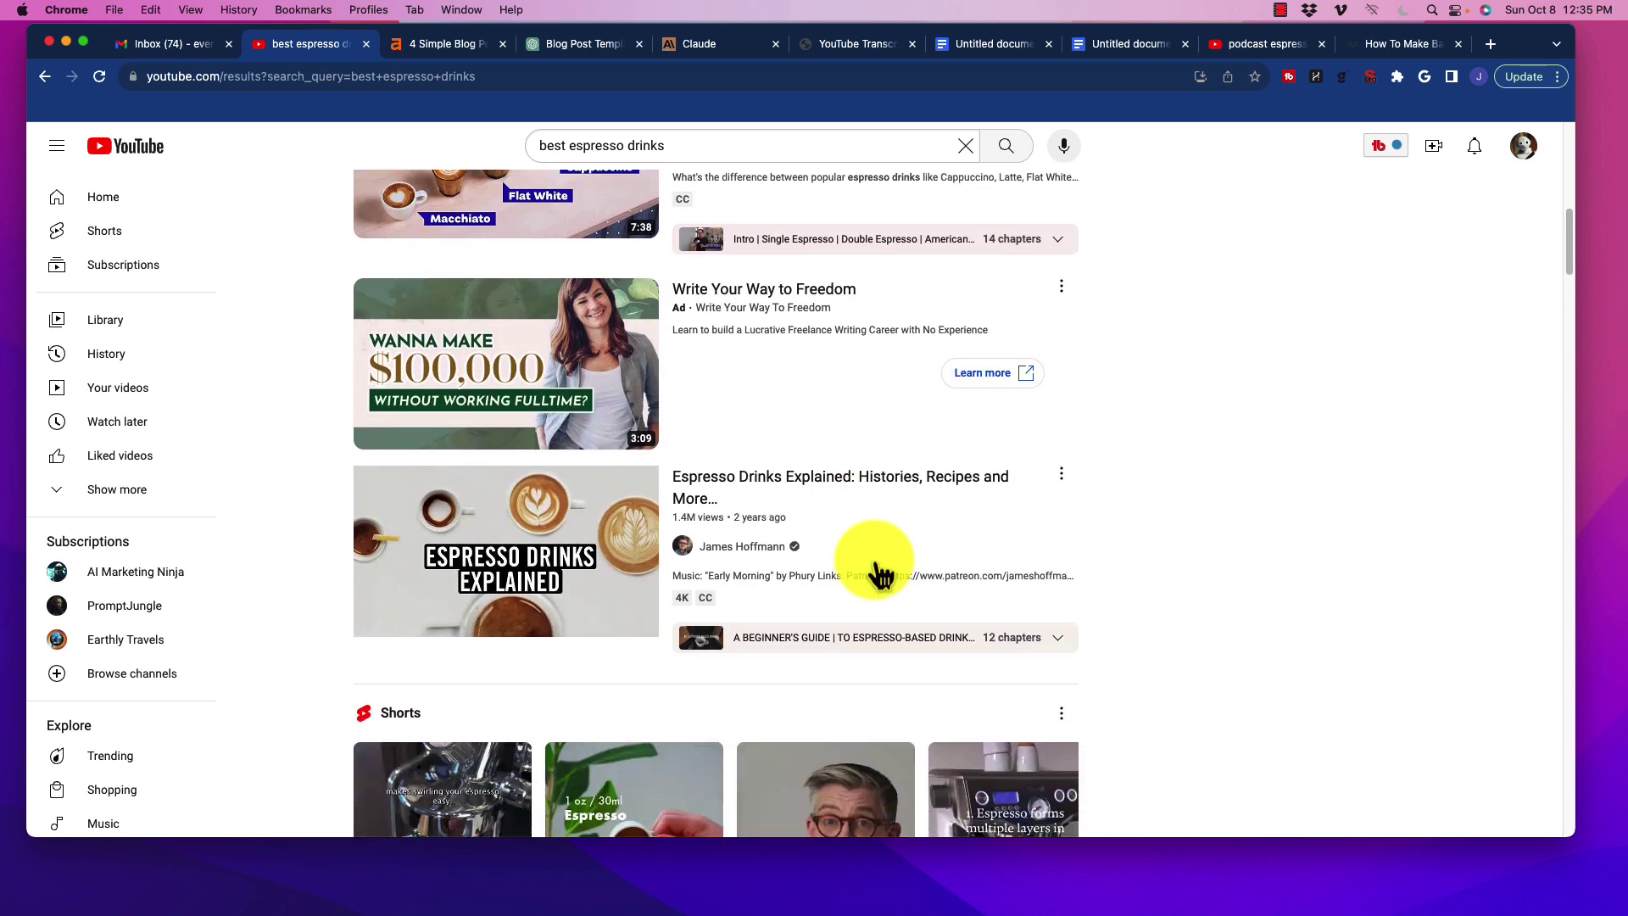
{"action": "scroll", "coordinate": [862, 574], "scroll_direction": "down", "scroll_amount": 8}
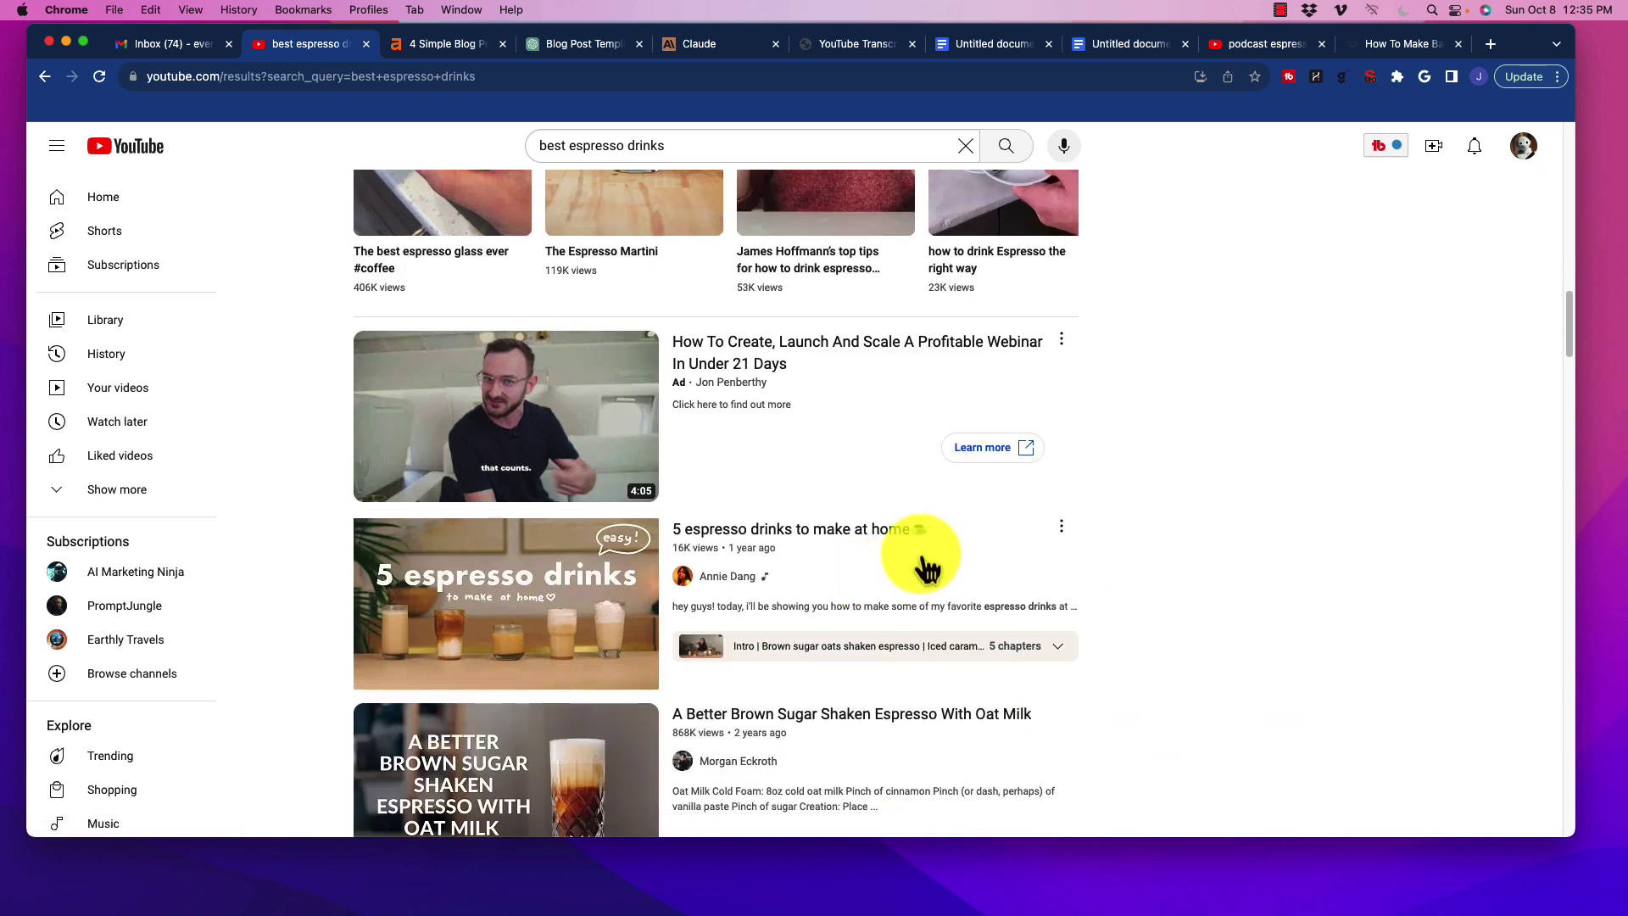
{"action": "scroll", "coordinate": [898, 551], "scroll_direction": "down", "scroll_amount": 5}
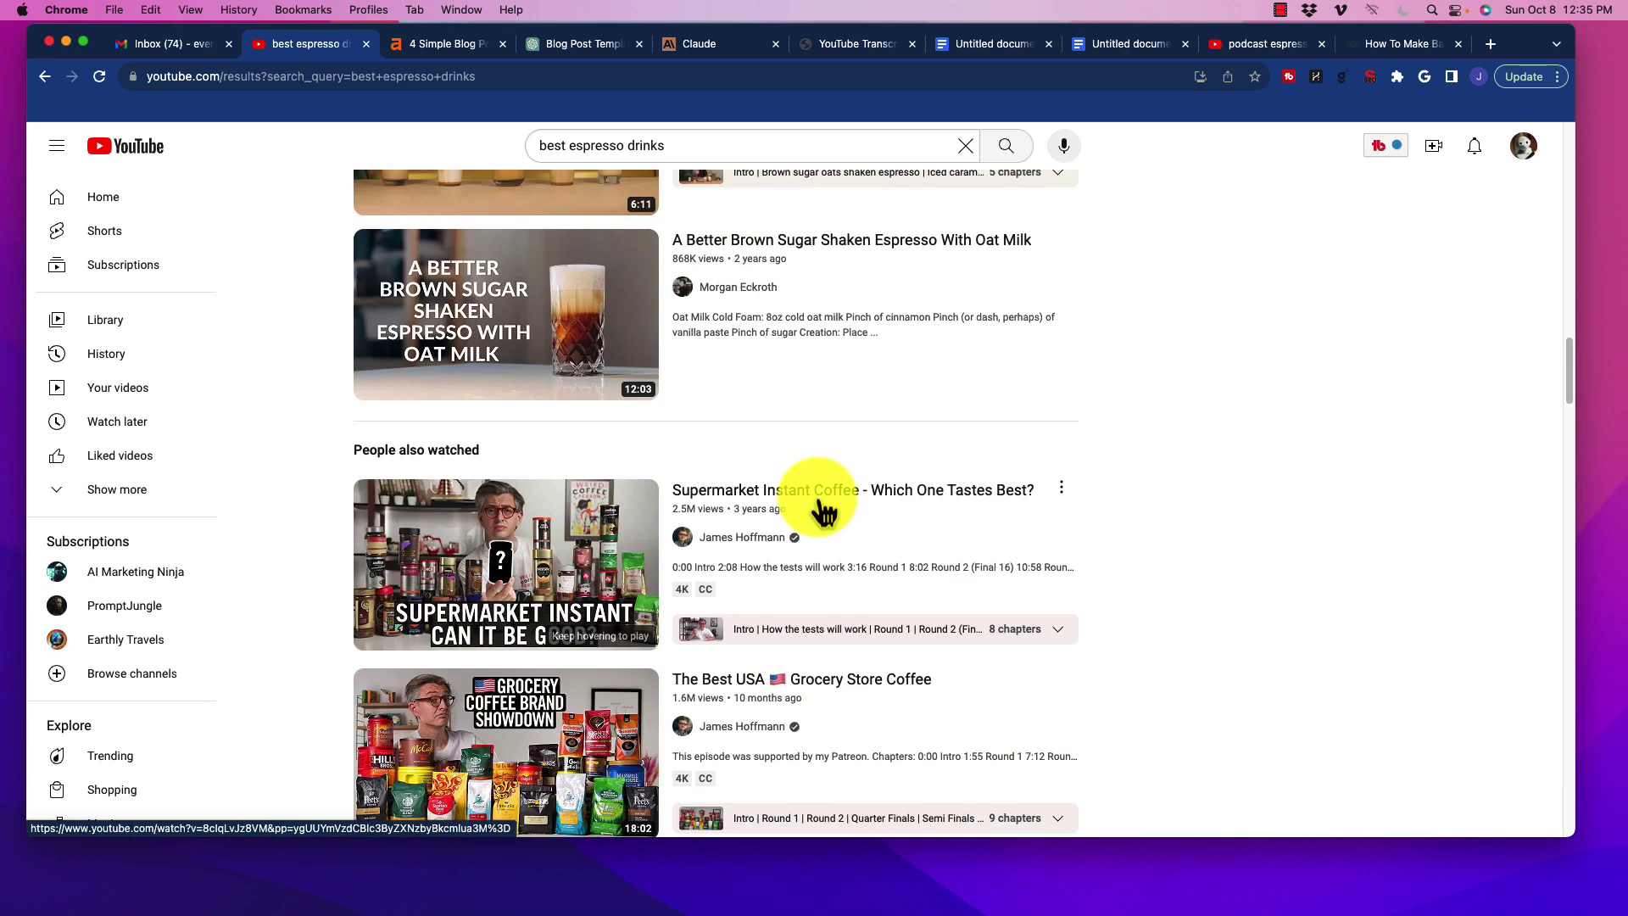
{"action": "scroll", "coordinate": [822, 509], "scroll_direction": "down", "scroll_amount": 5}
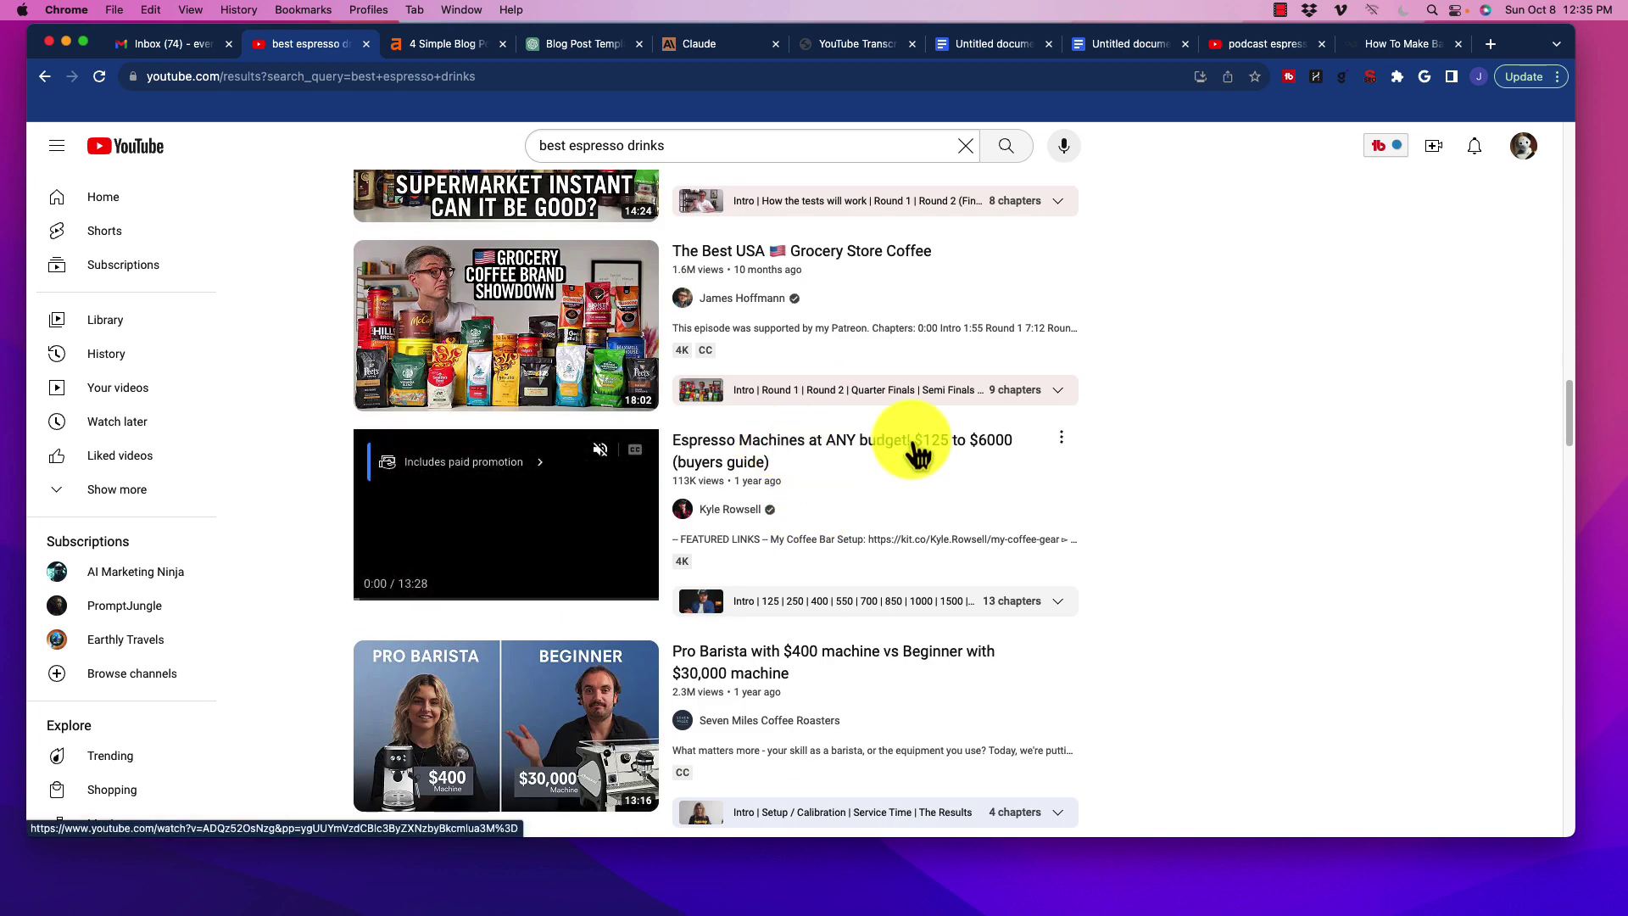
{"action": "scroll", "coordinate": [933, 475], "scroll_direction": "down", "scroll_amount": 4}
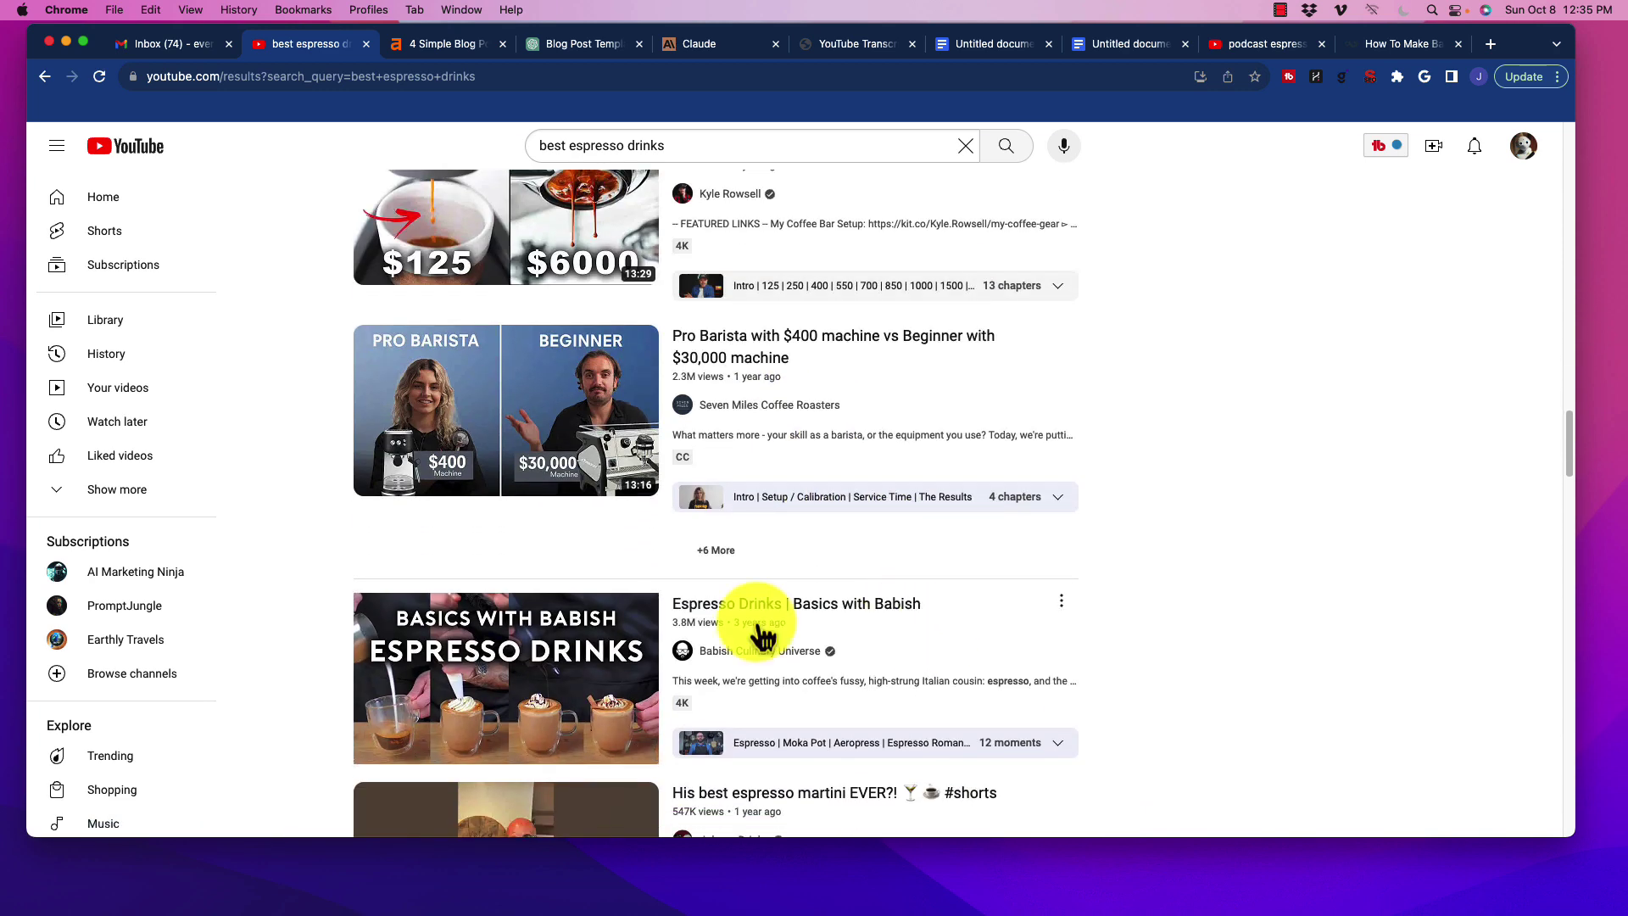
{"action": "scroll", "coordinate": [907, 678], "scroll_direction": "down", "scroll_amount": 4}
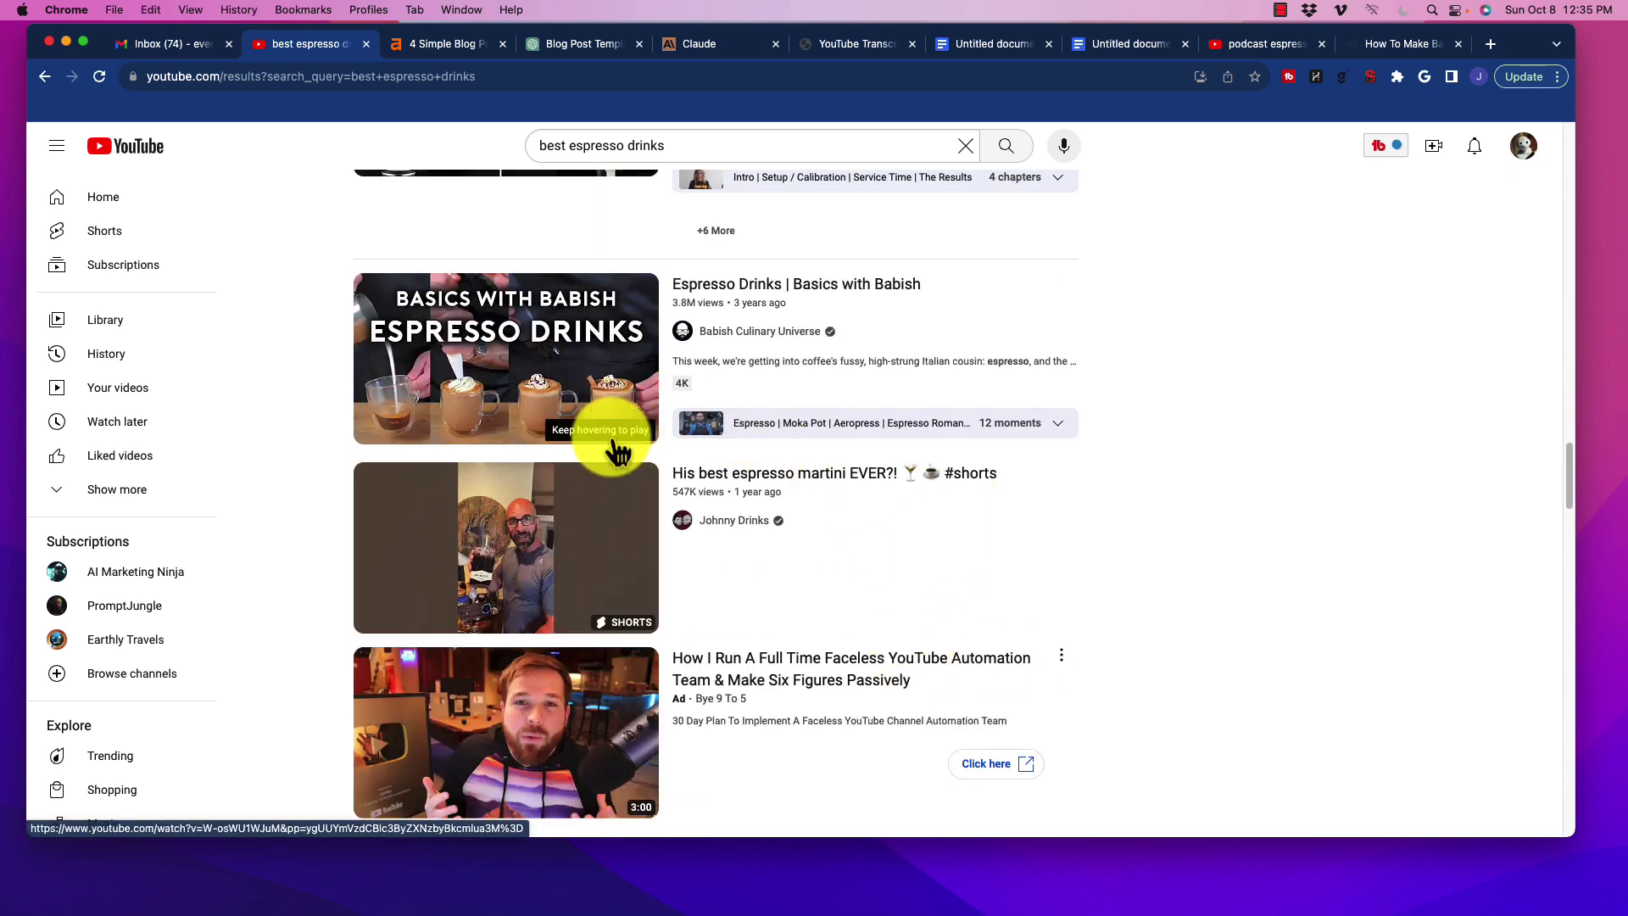
{"action": "scroll", "coordinate": [763, 509], "scroll_direction": "down", "scroll_amount": 6}
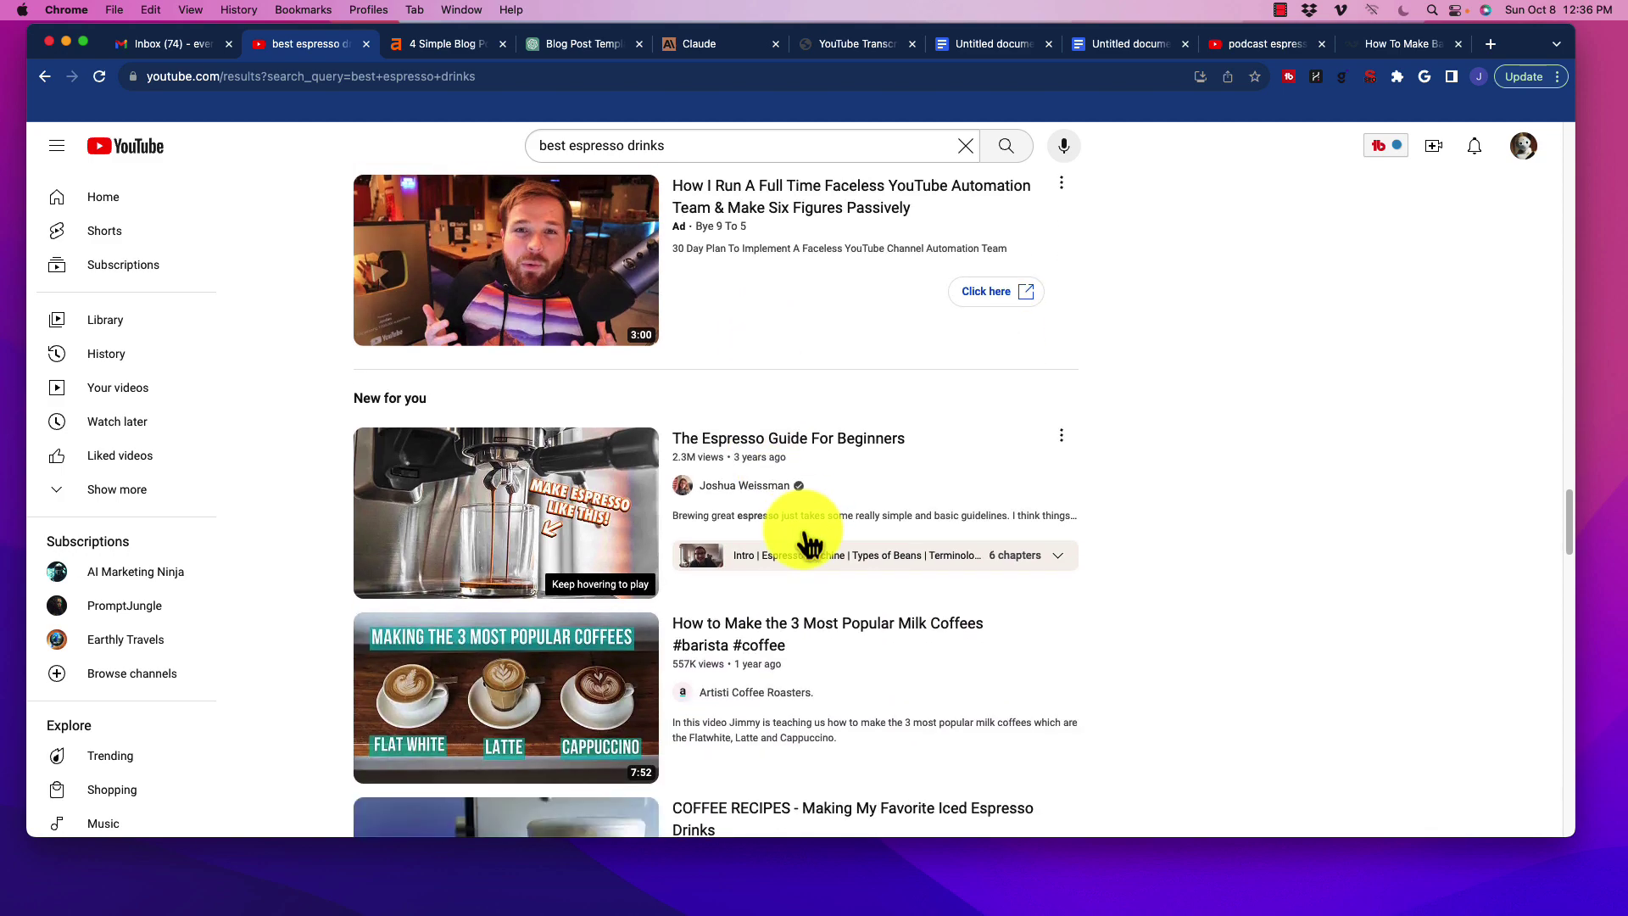
{"action": "scroll", "coordinate": [763, 577], "scroll_direction": "down", "scroll_amount": 10}
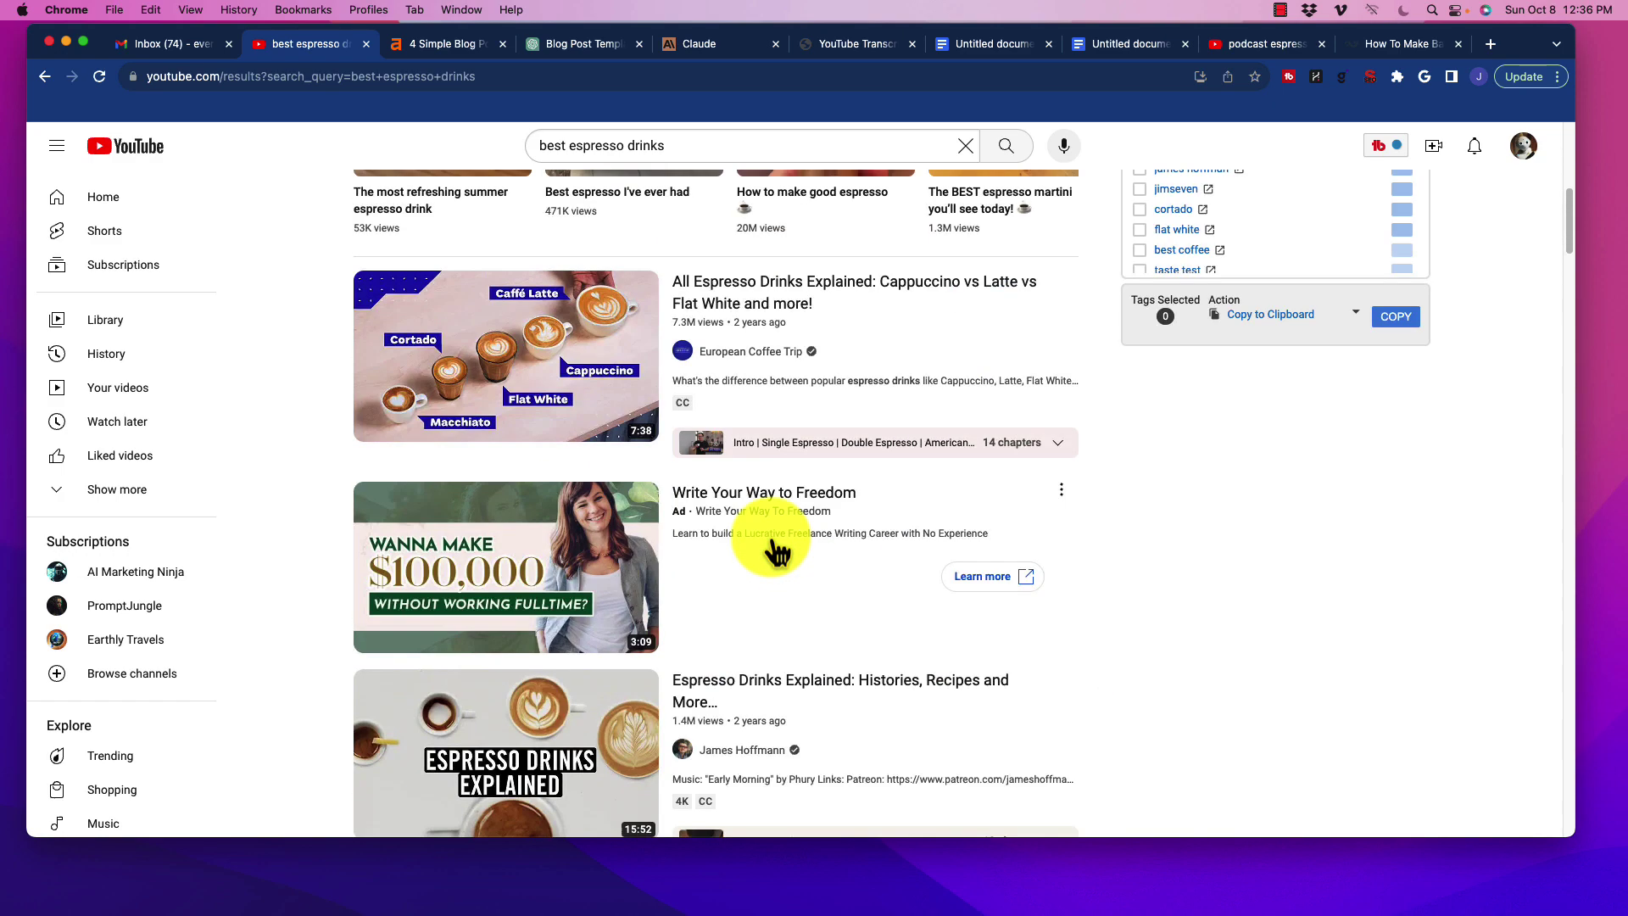
{"action": "scroll", "coordinate": [777, 551], "scroll_direction": "up", "scroll_amount": 6}
{"action": "scroll", "coordinate": [781, 425], "scroll_direction": "down", "scroll_amount": 5}
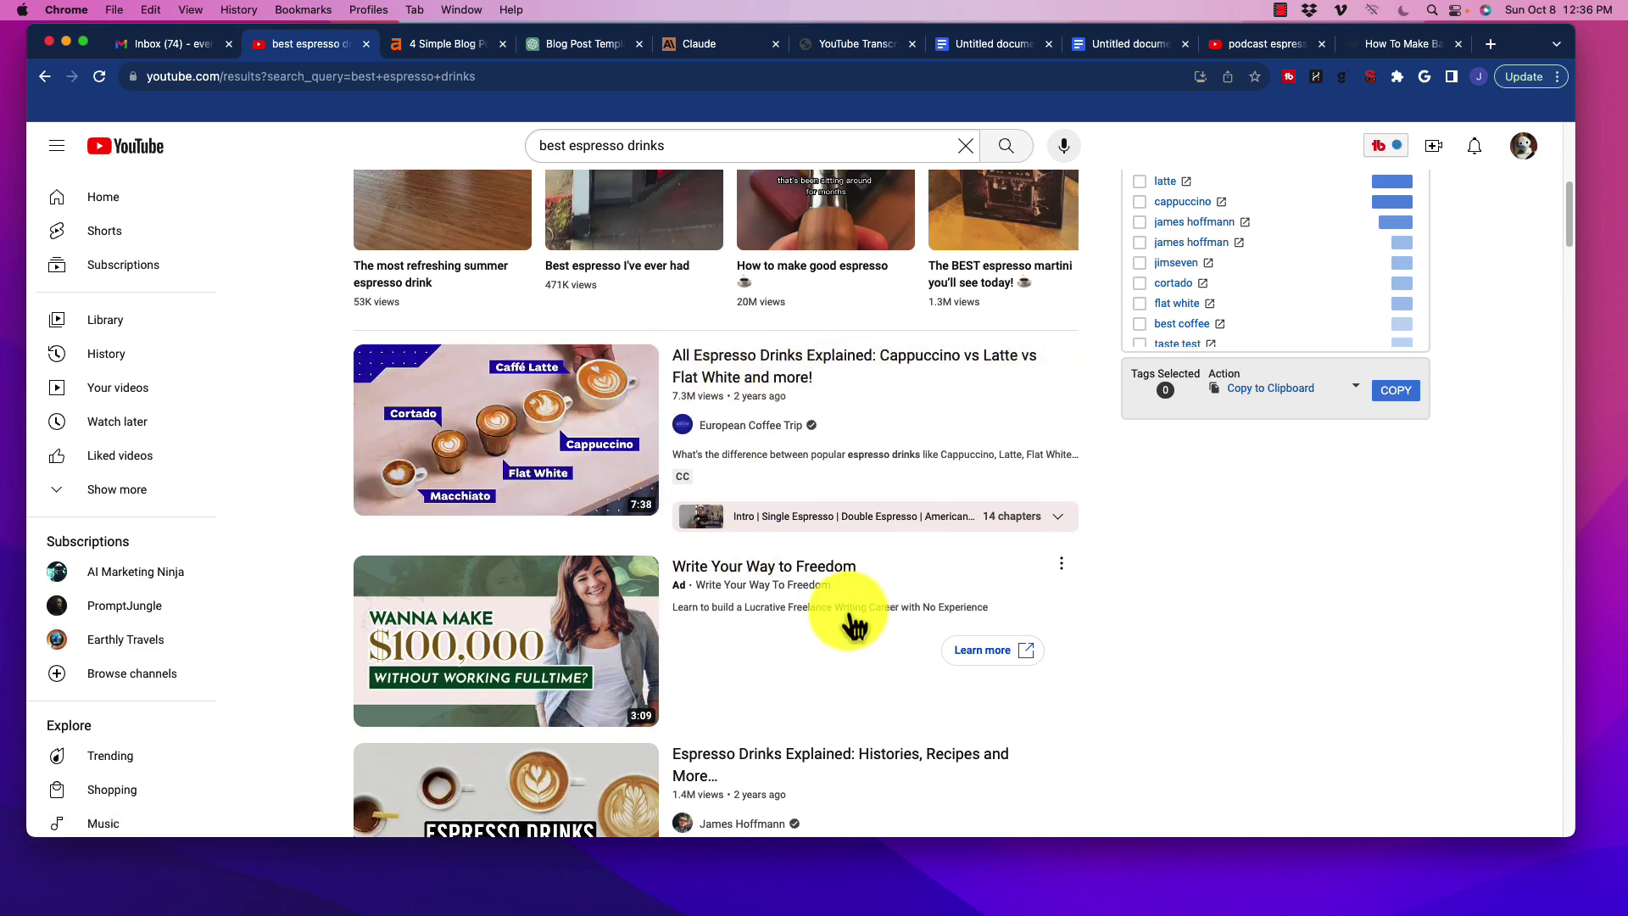
Step: Browse the chapters of 'All Espresso Drinks Explained' through Outro and copy the video's link address
{"action": "mouse_move", "coordinate": [653, 521]}
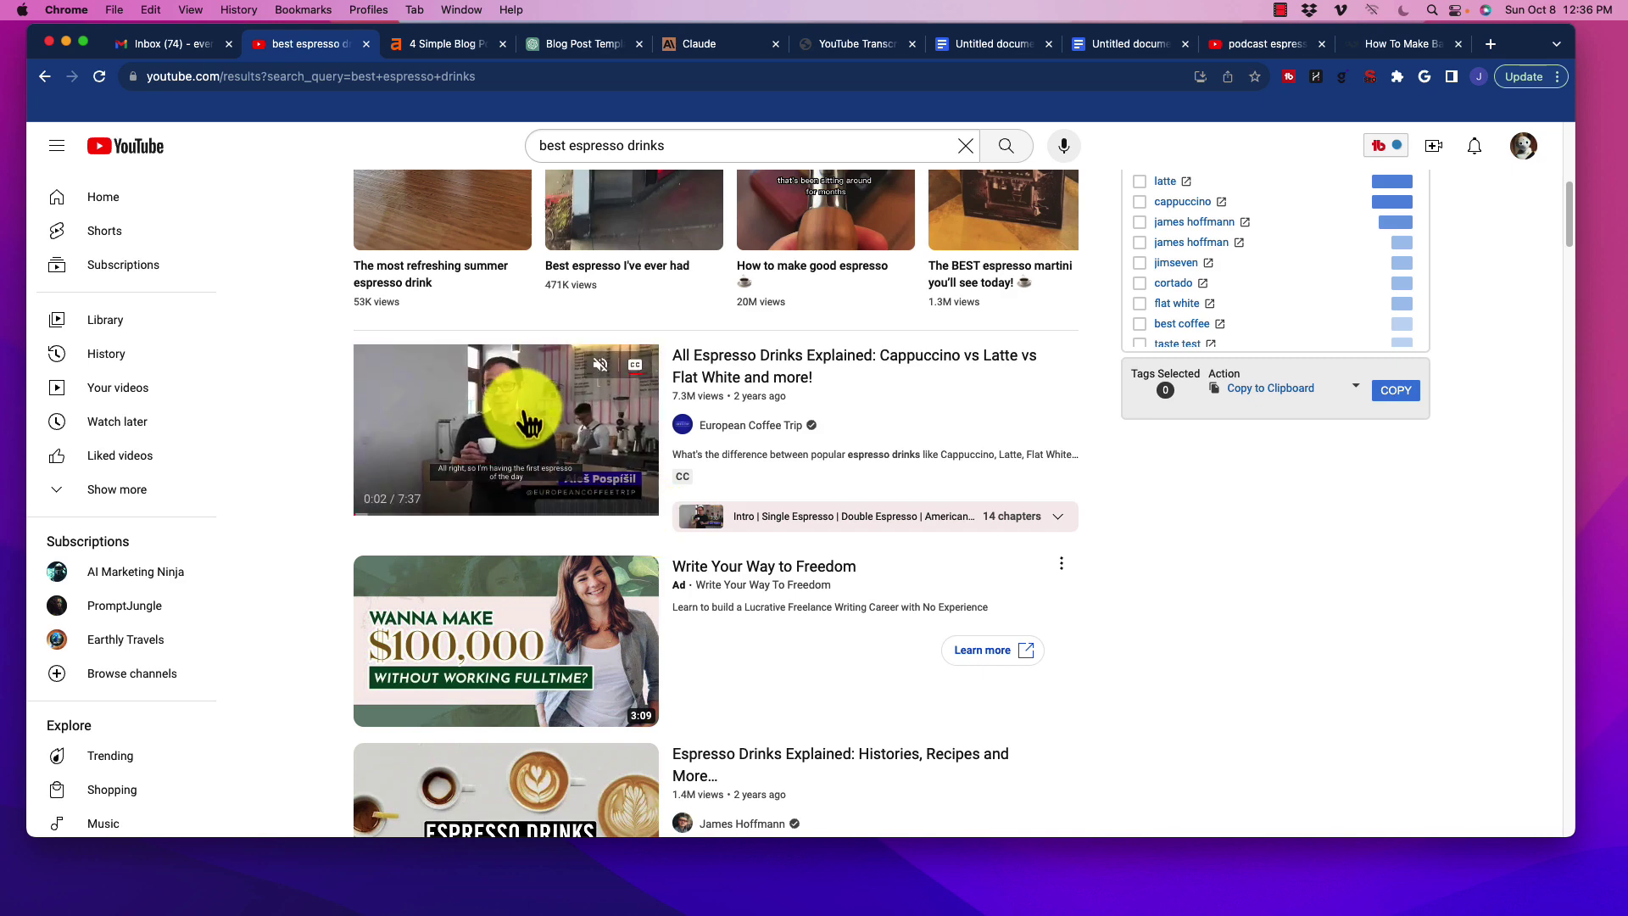
{"action": "left_click", "coordinate": [1022, 526]}
{"action": "left_click", "coordinate": [1077, 606]}
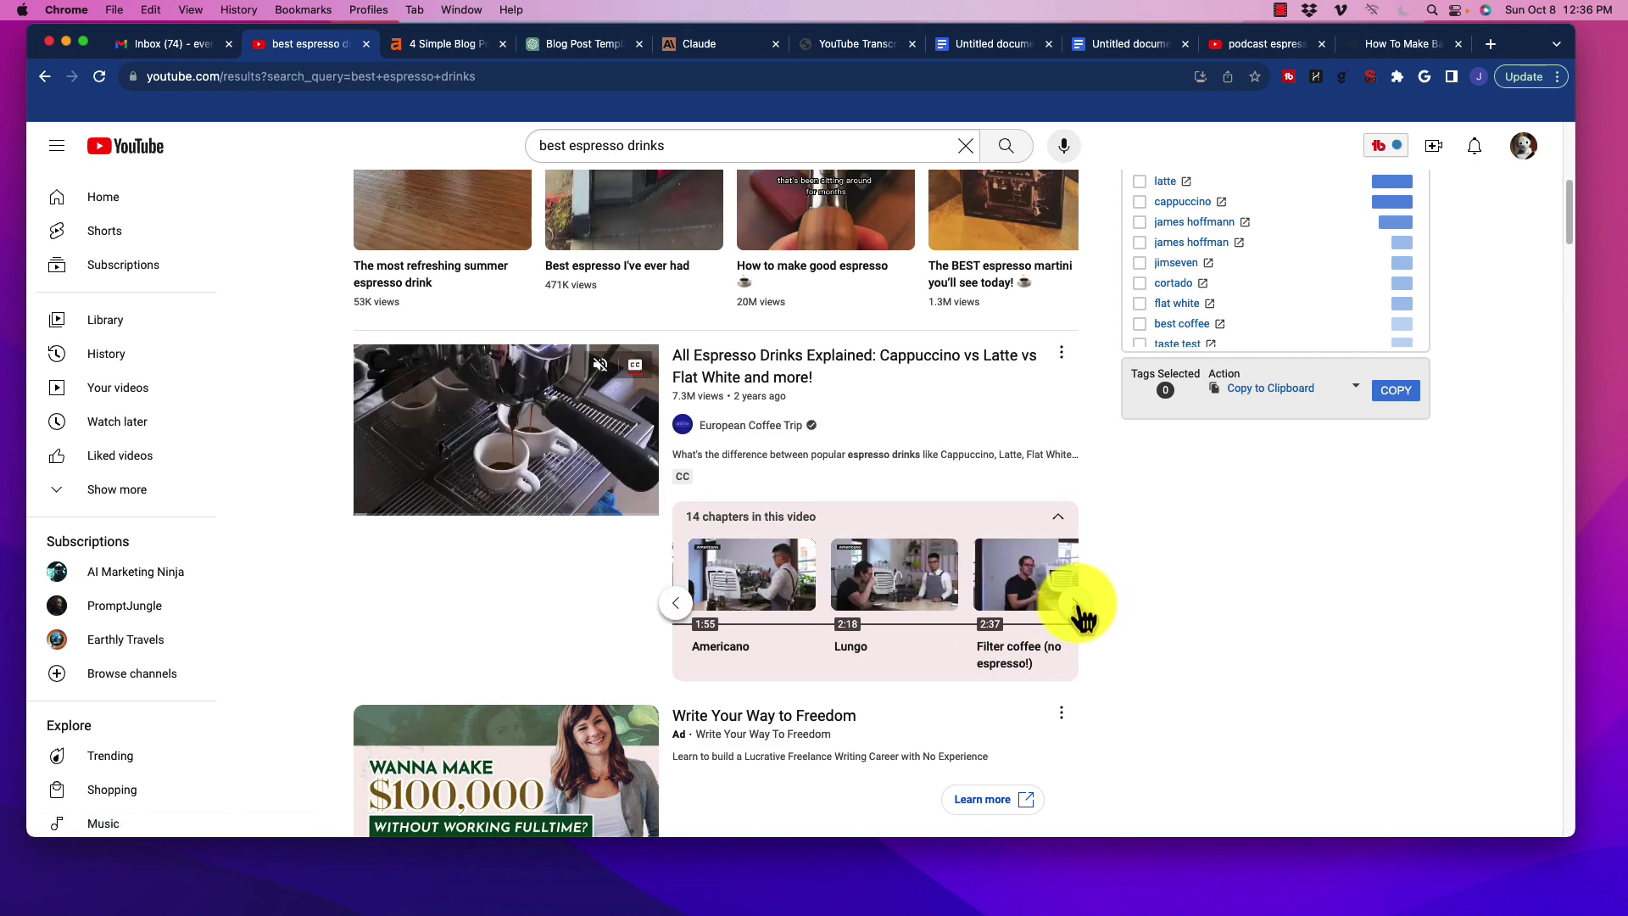
{"action": "left_click", "coordinate": [1077, 605]}
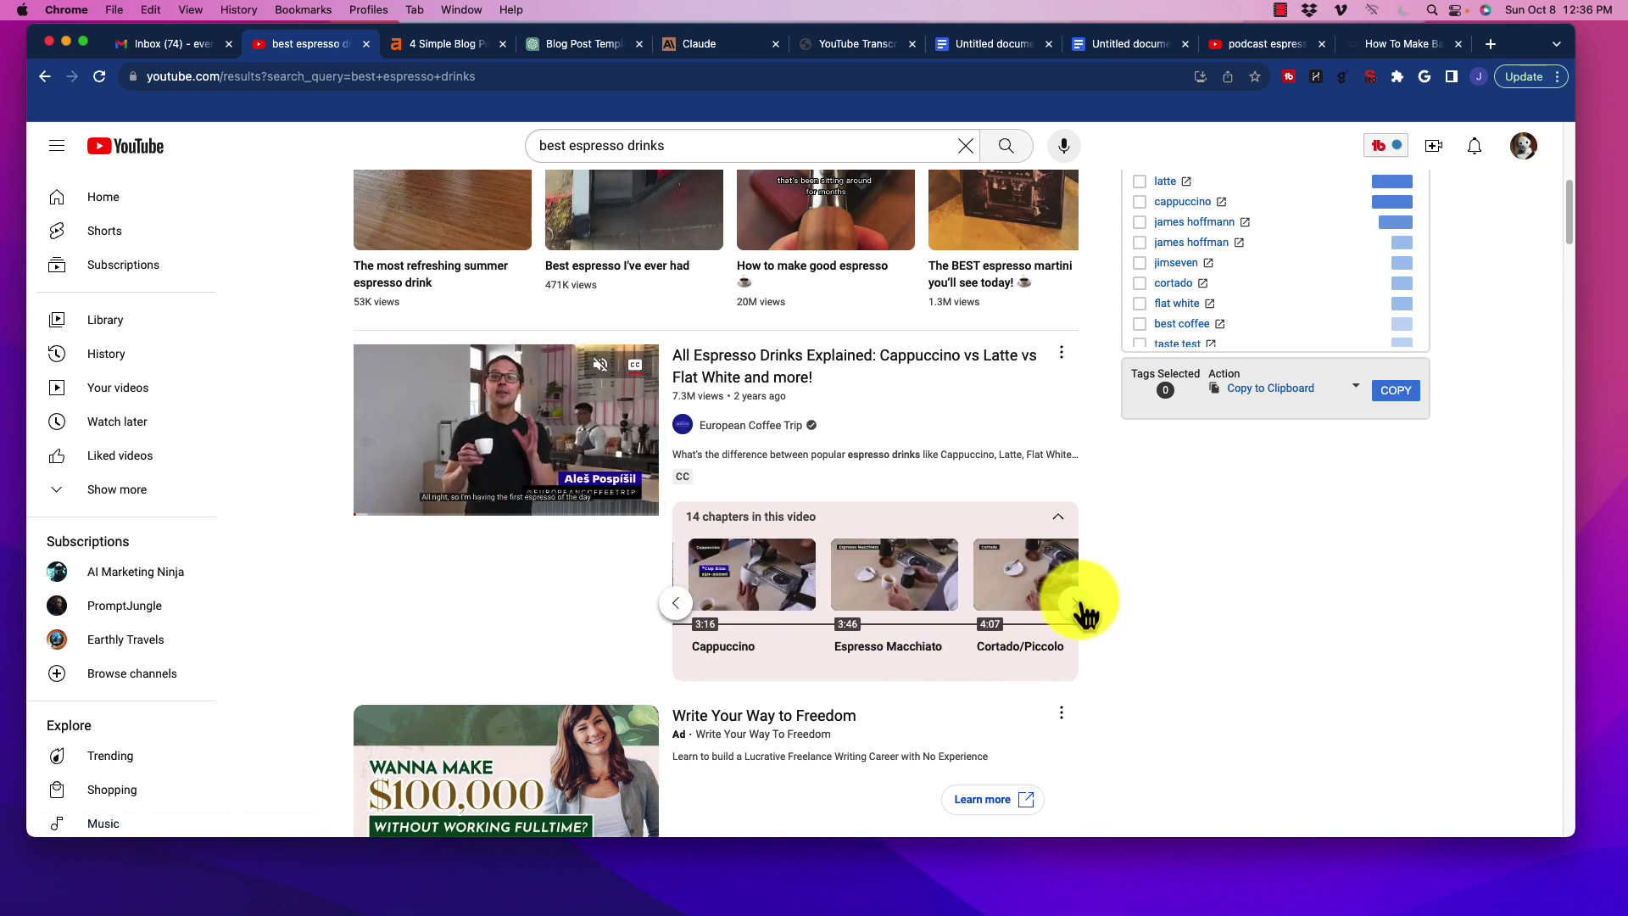
{"action": "left_click", "coordinate": [1077, 604]}
{"action": "left_click", "coordinate": [1077, 603]}
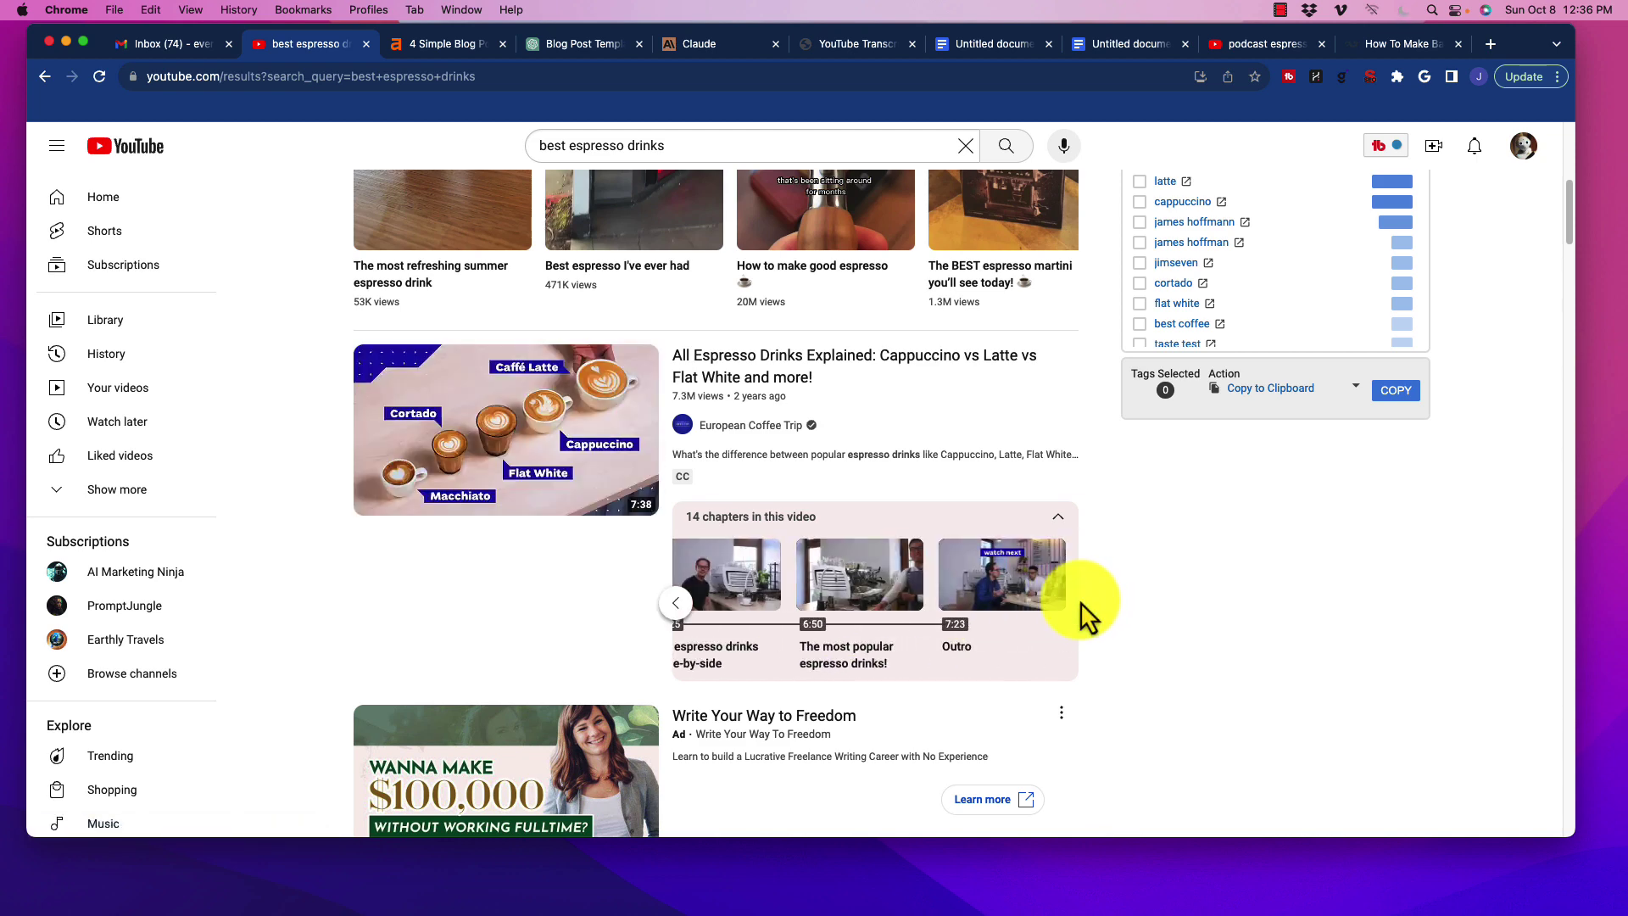
{"action": "mouse_move", "coordinate": [691, 654]}
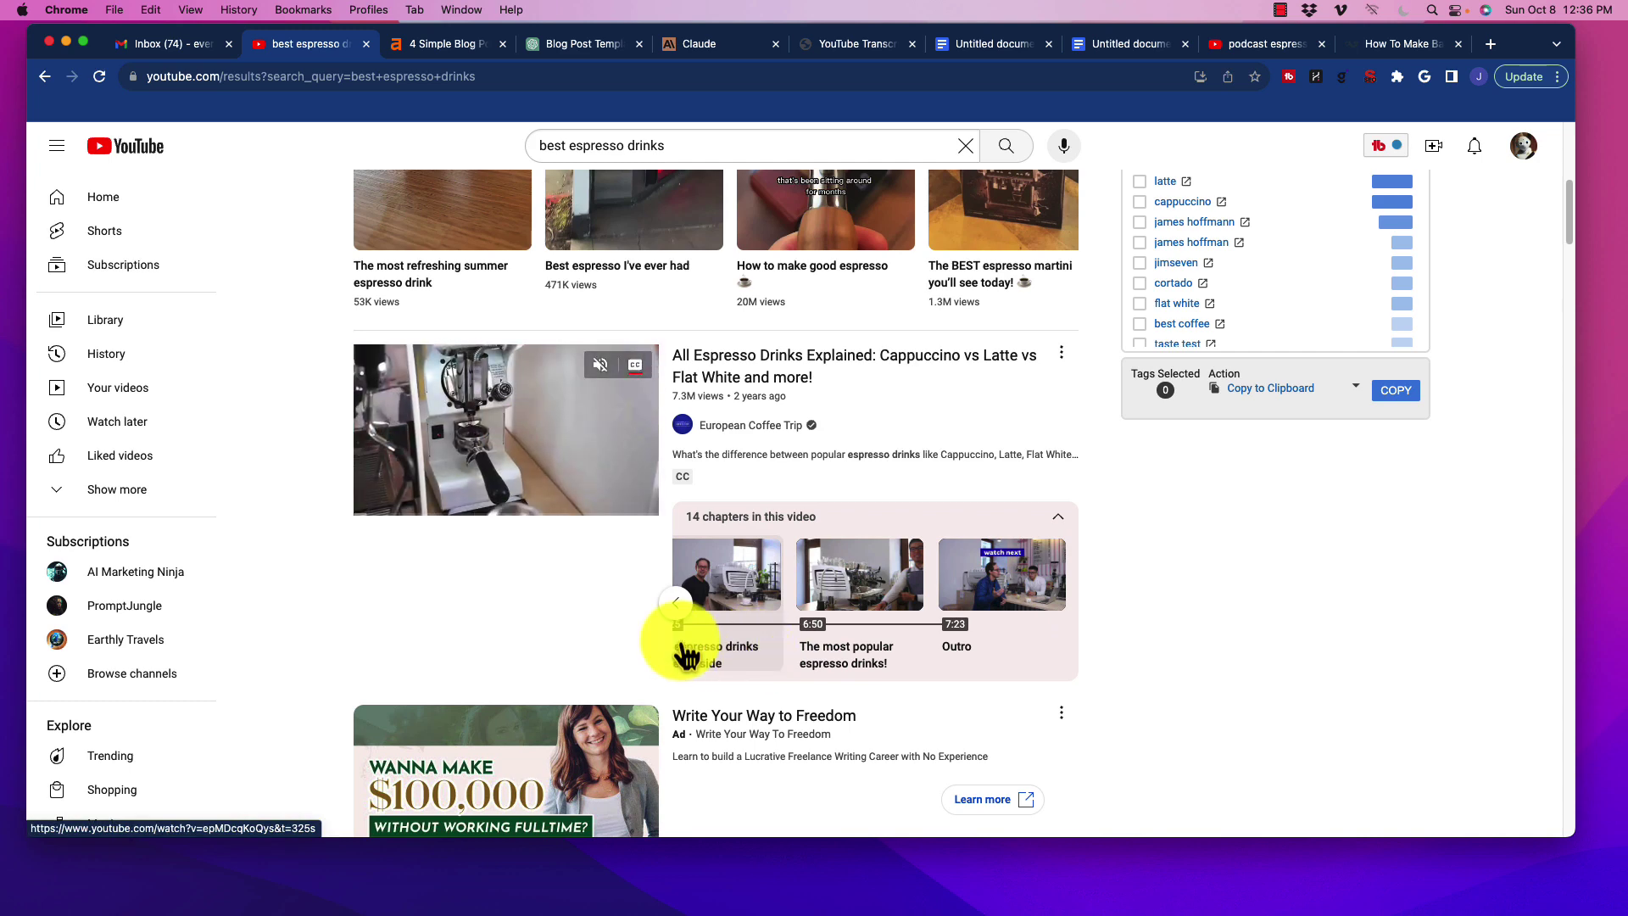
{"action": "right_click", "coordinate": [750, 374]}
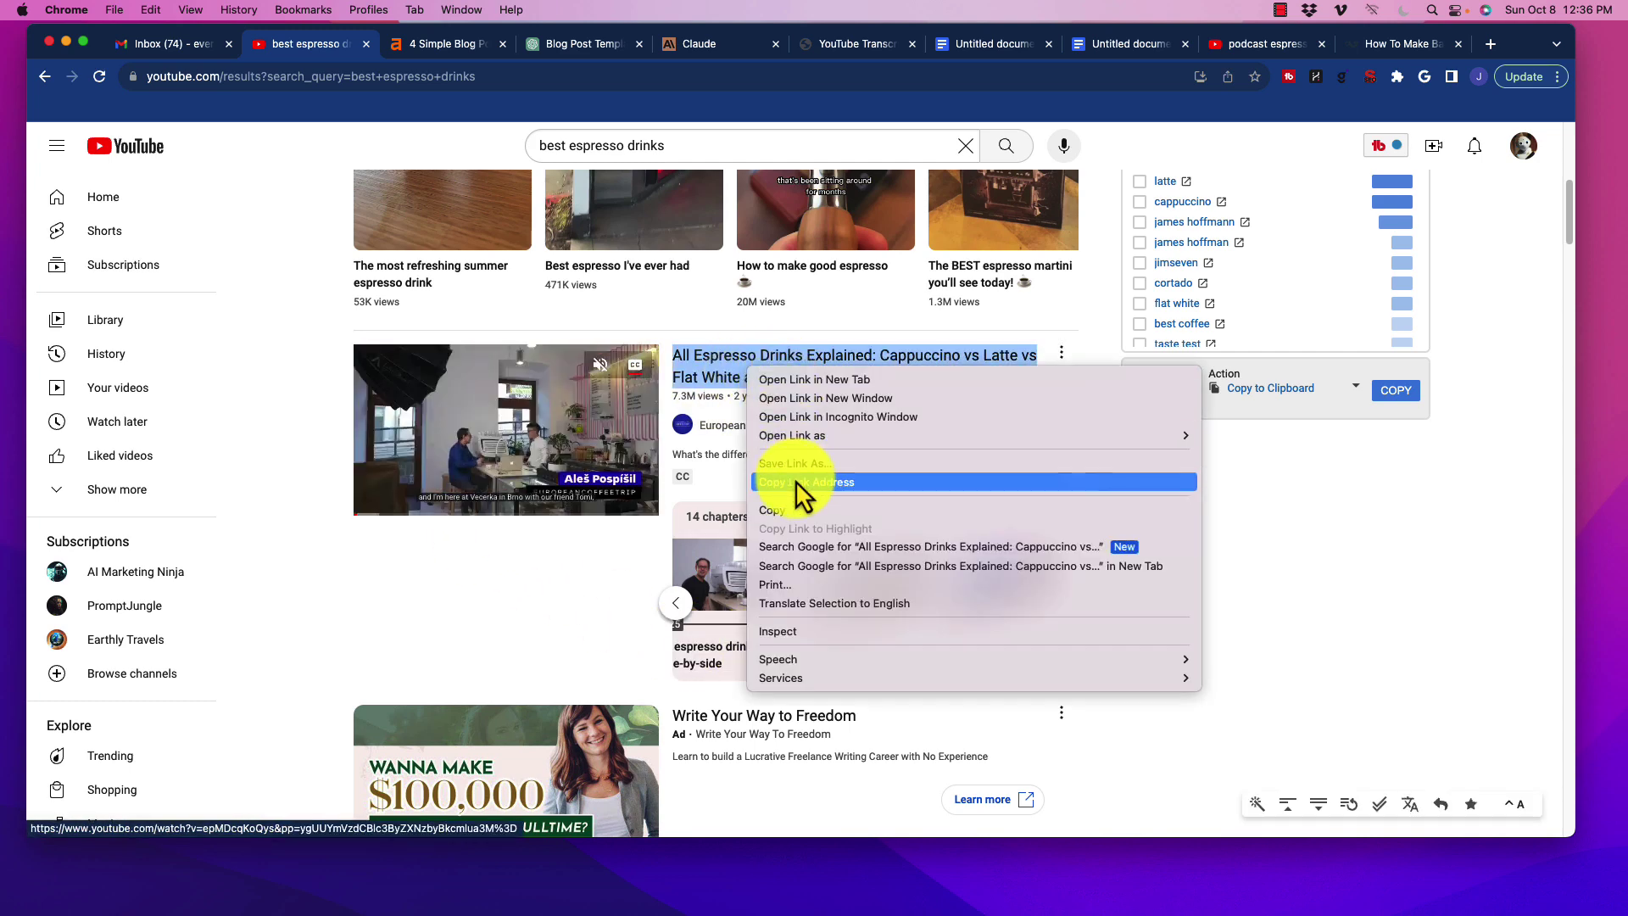
{"action": "left_click", "coordinate": [1285, 536]}
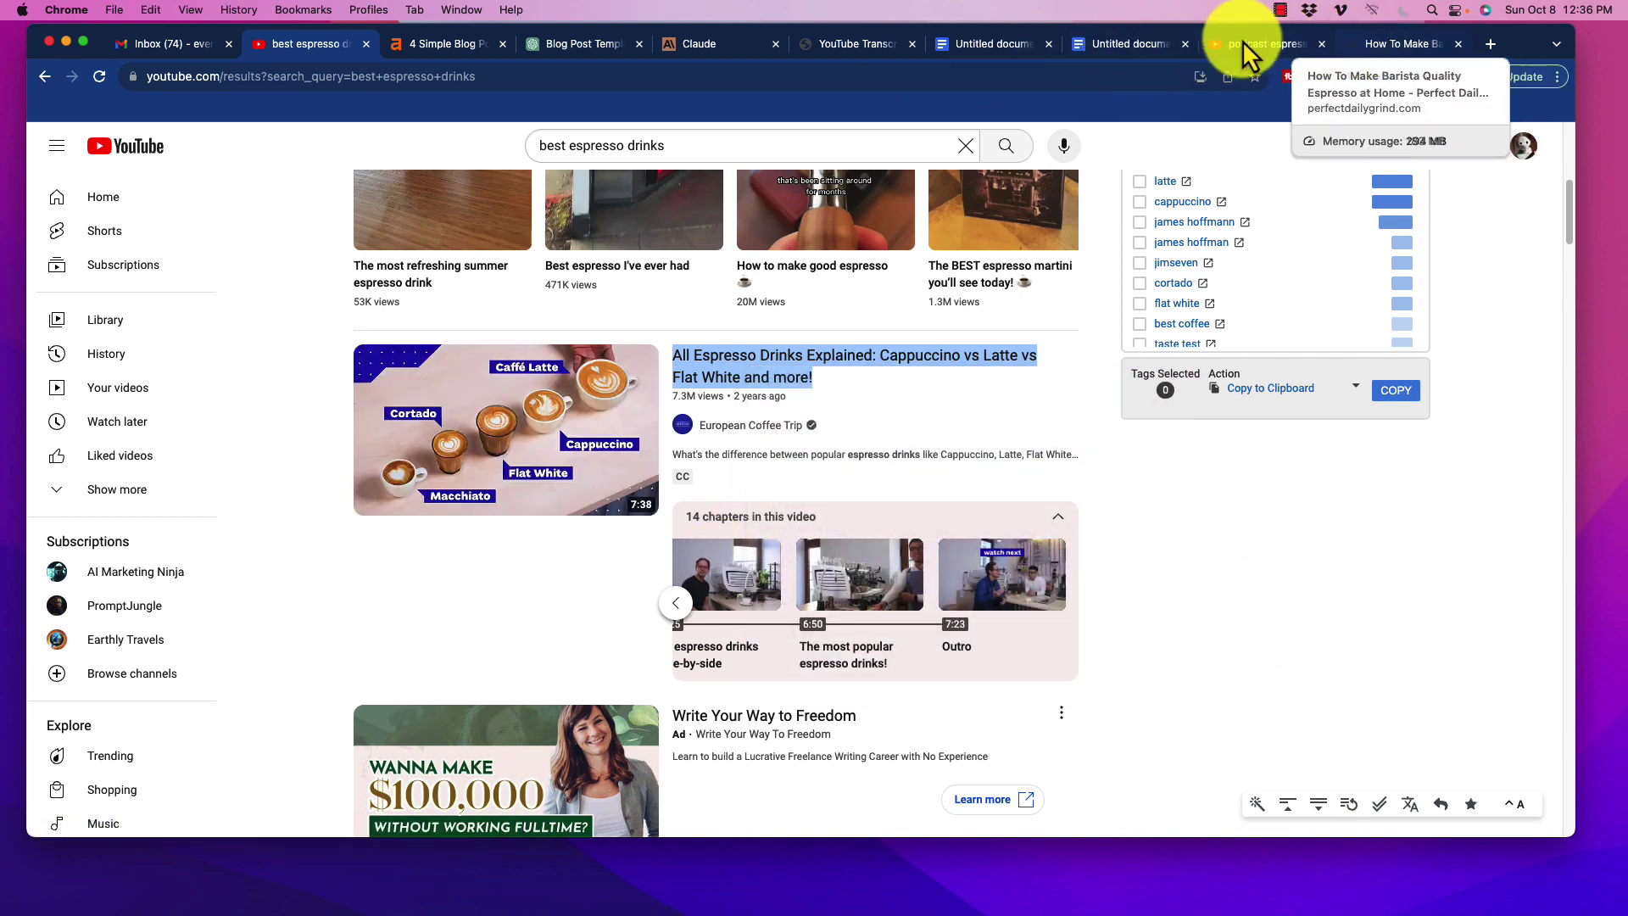
Step: Copy the entire burr grinders transcript from youtubetranscript.com and return to the ChatGPT blog post chat
{"action": "left_click", "coordinate": [839, 43]}
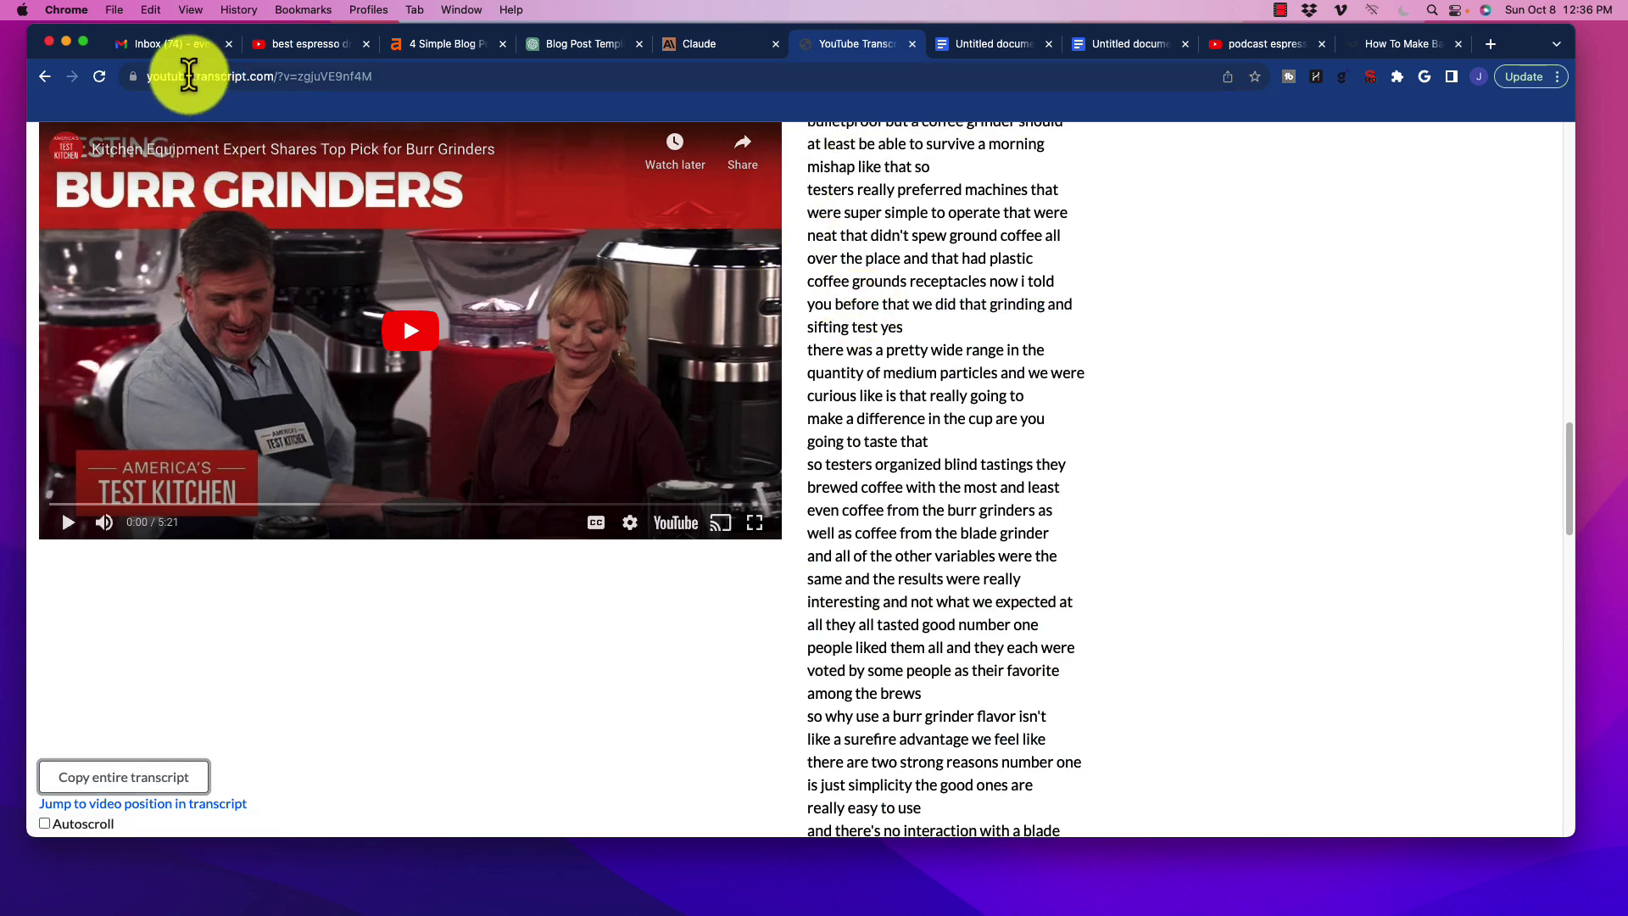
{"action": "scroll", "coordinate": [509, 593], "scroll_direction": "up", "scroll_amount": 10}
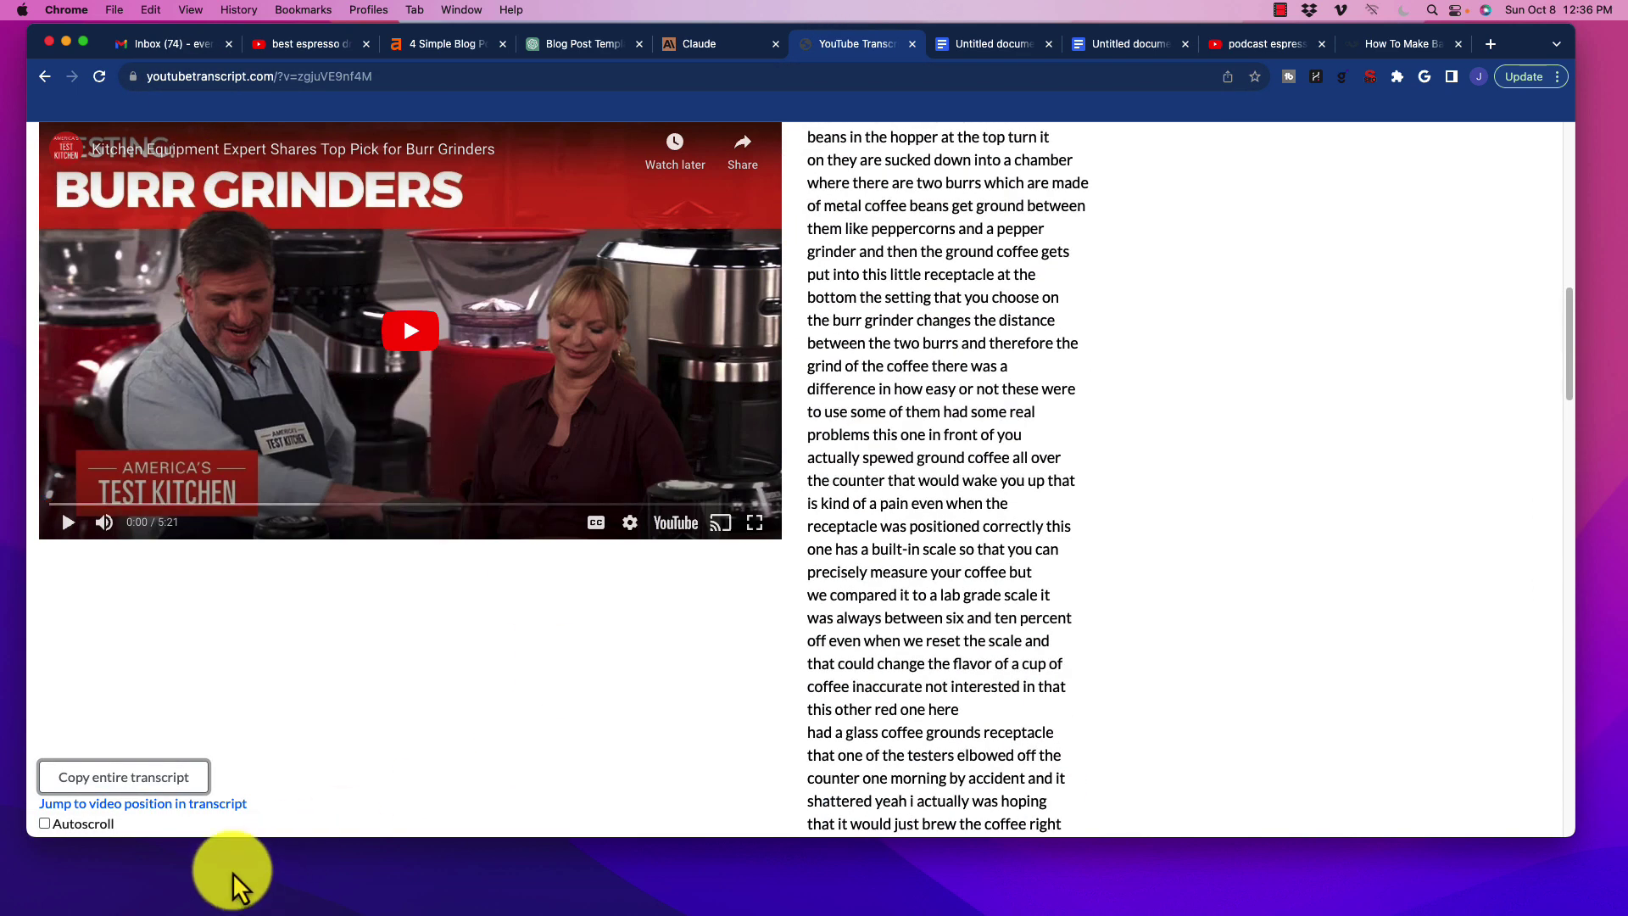
{"action": "scroll", "coordinate": [1187, 678], "scroll_direction": "up", "scroll_amount": 10}
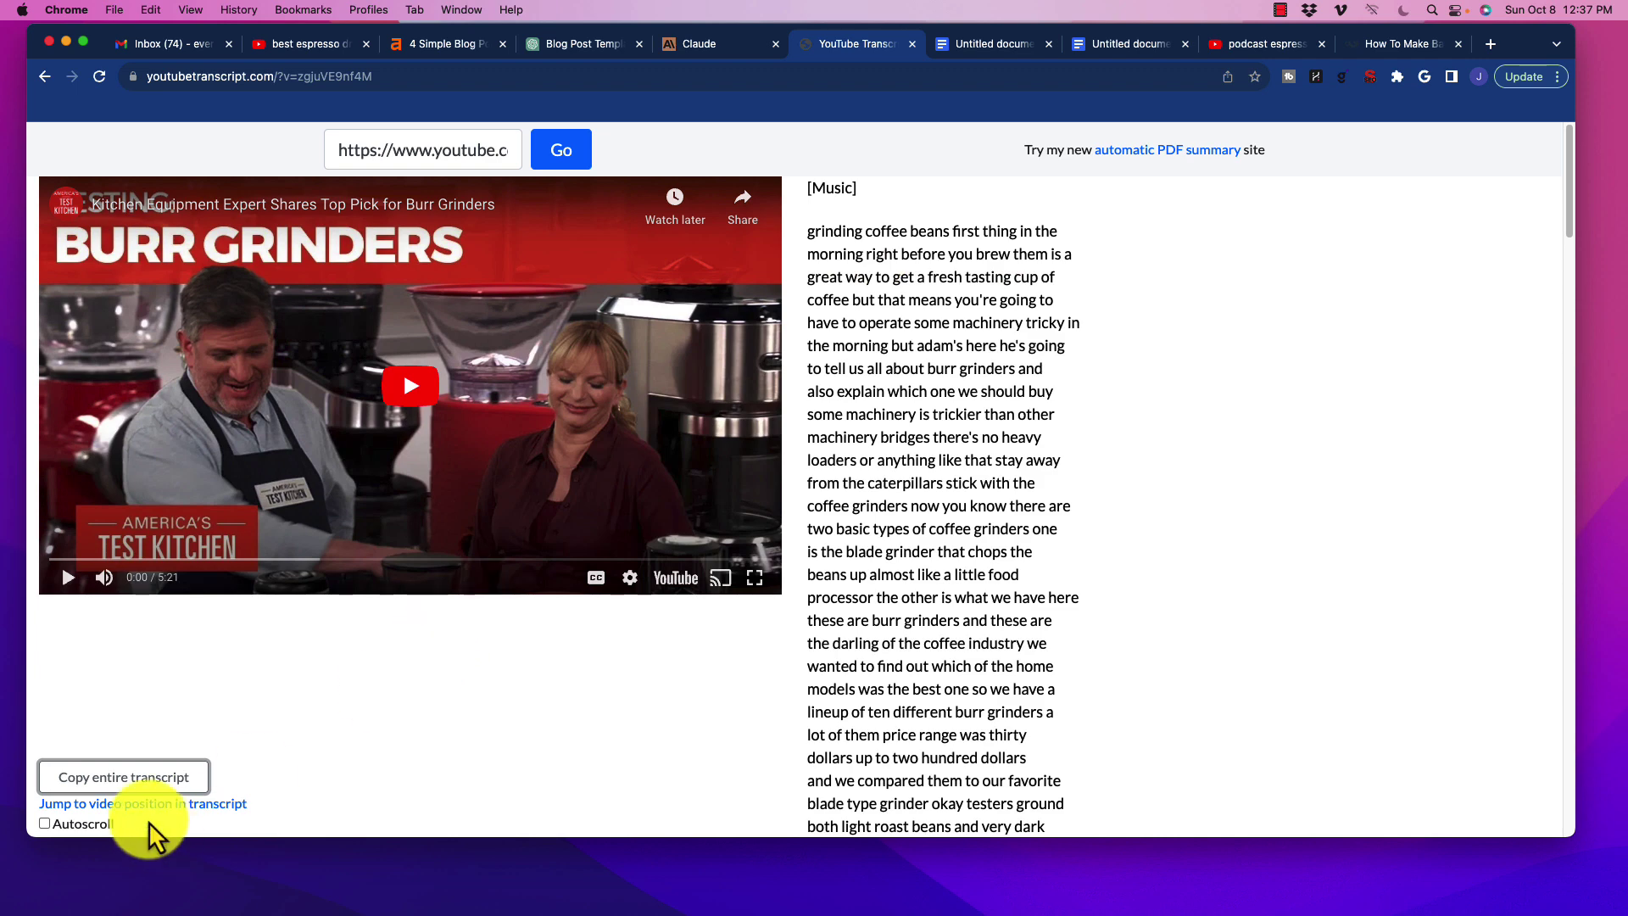
{"action": "left_click", "coordinate": [100, 787]}
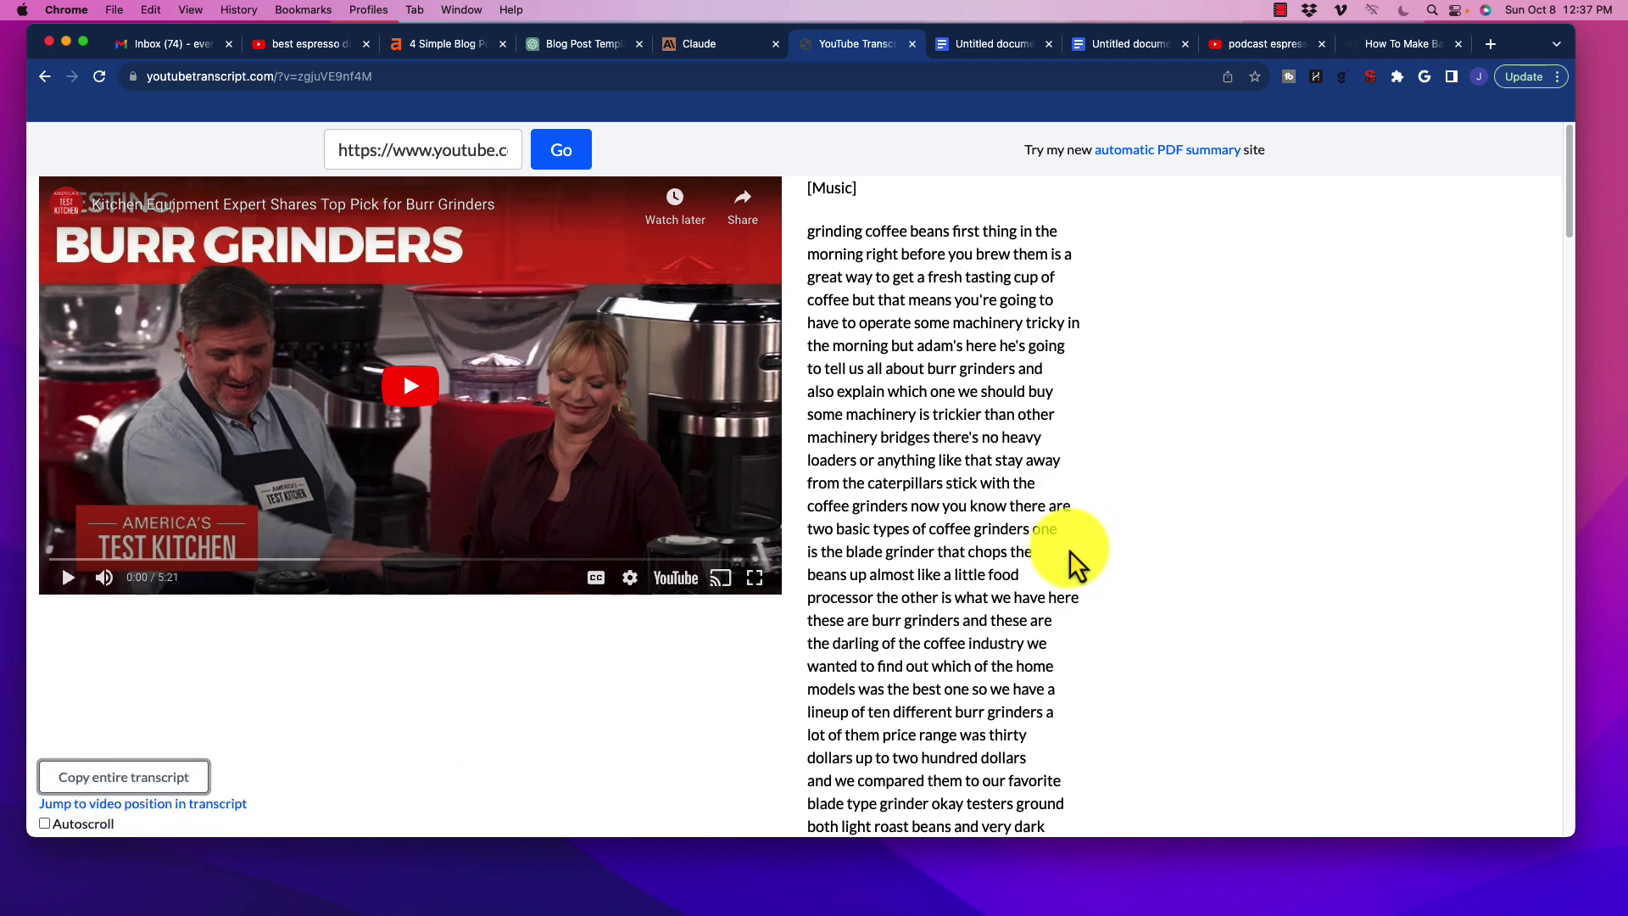
{"action": "left_click", "coordinate": [607, 44]}
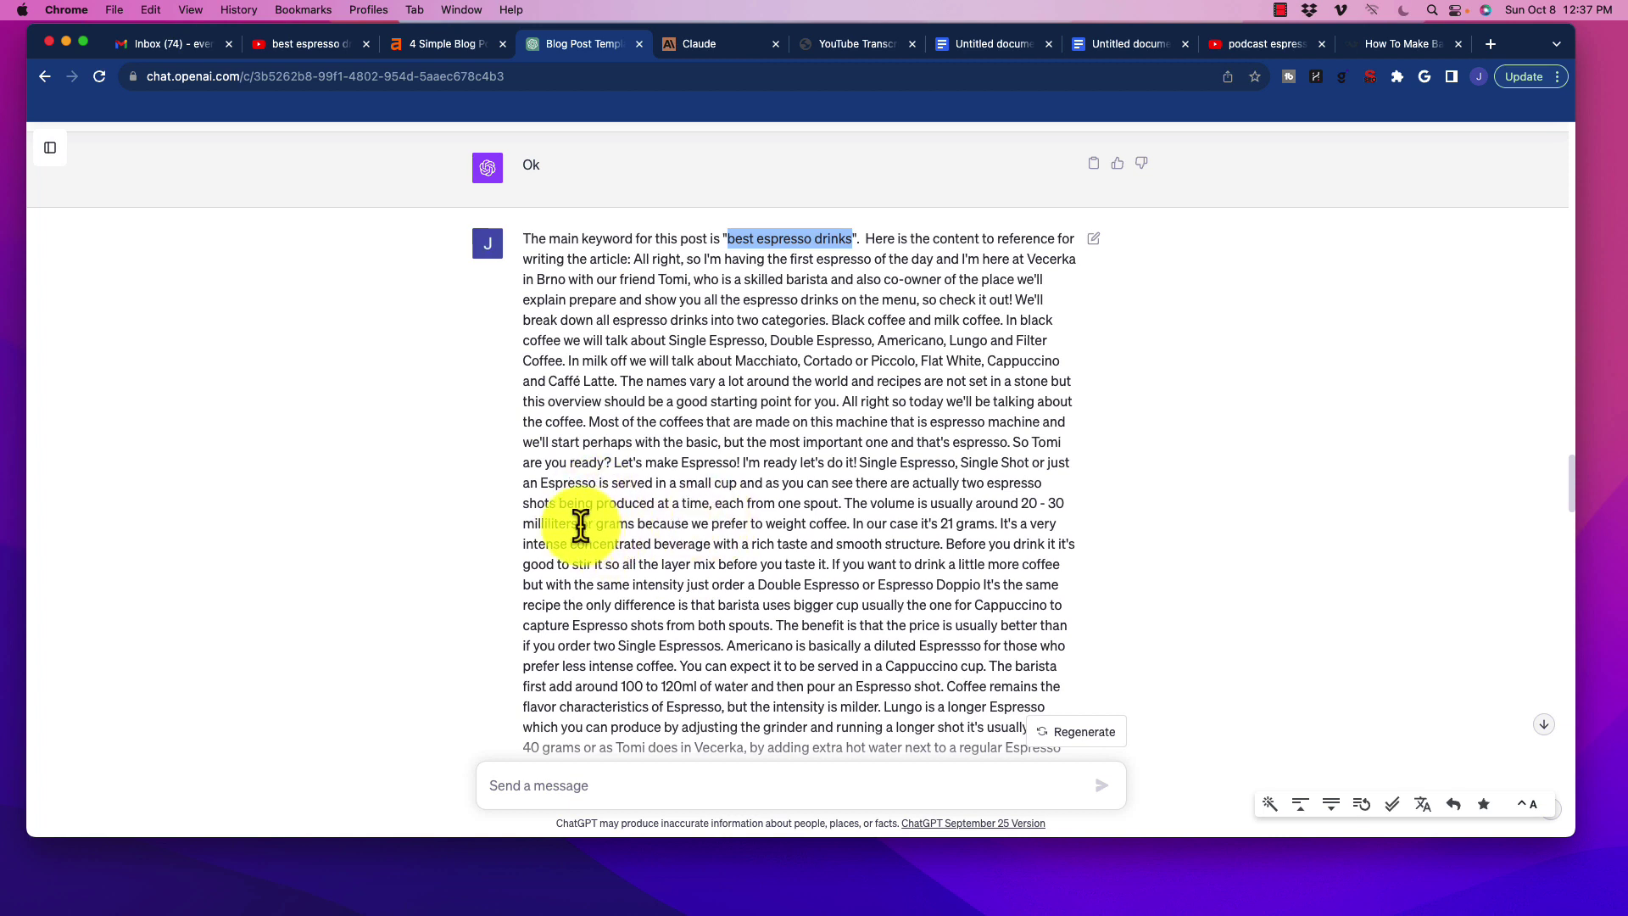
Step: Scroll through the prompt that quotes the espresso drinks video transcript as reference
{"action": "scroll", "coordinate": [577, 517], "scroll_direction": "down", "scroll_amount": 2}
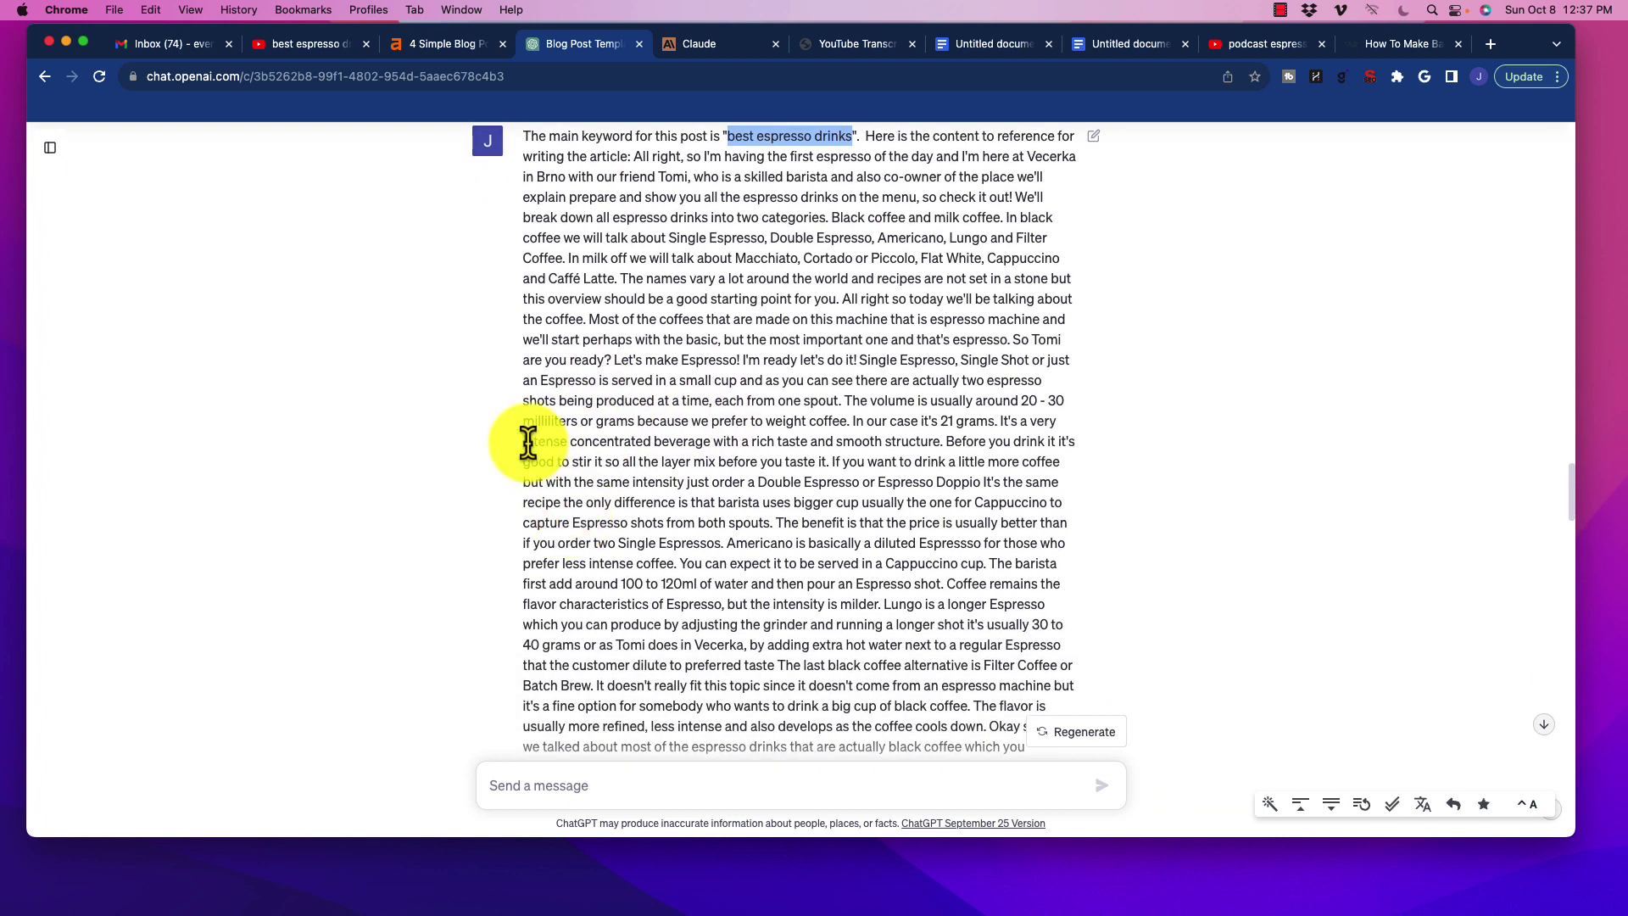
{"action": "scroll", "coordinate": [662, 296], "scroll_direction": "down", "scroll_amount": 1}
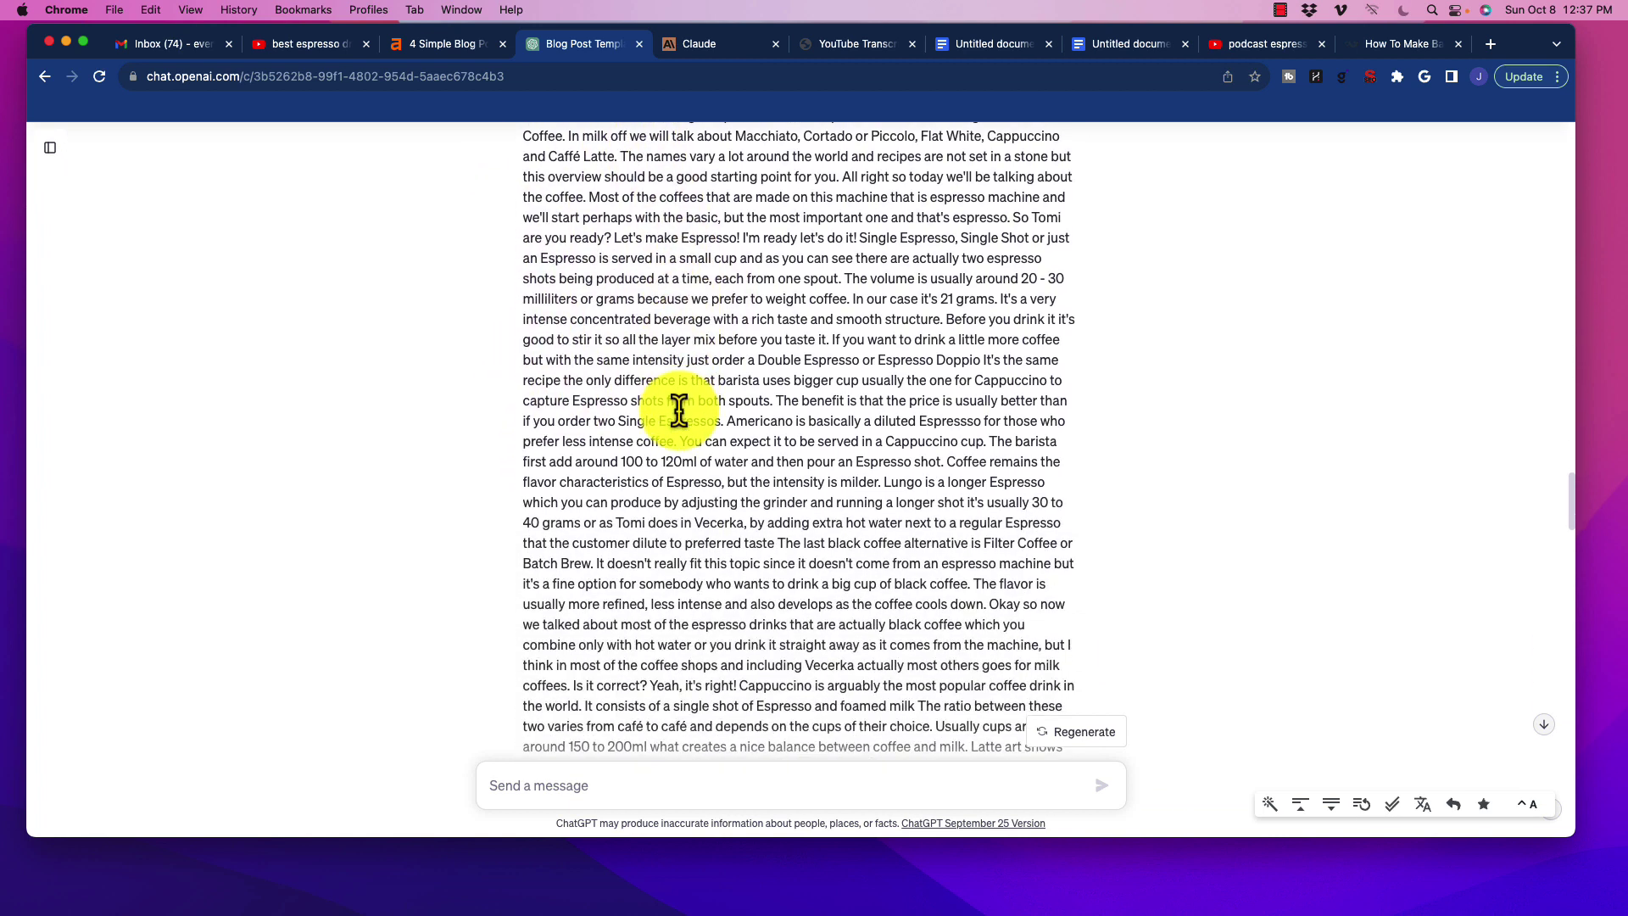
{"action": "scroll", "coordinate": [678, 410], "scroll_direction": "down", "scroll_amount": 4}
{"action": "scroll", "coordinate": [673, 429], "scroll_direction": "up", "scroll_amount": 5}
{"action": "left_click_drag", "start_coordinate": [664, 254], "coordinate": [836, 634]}
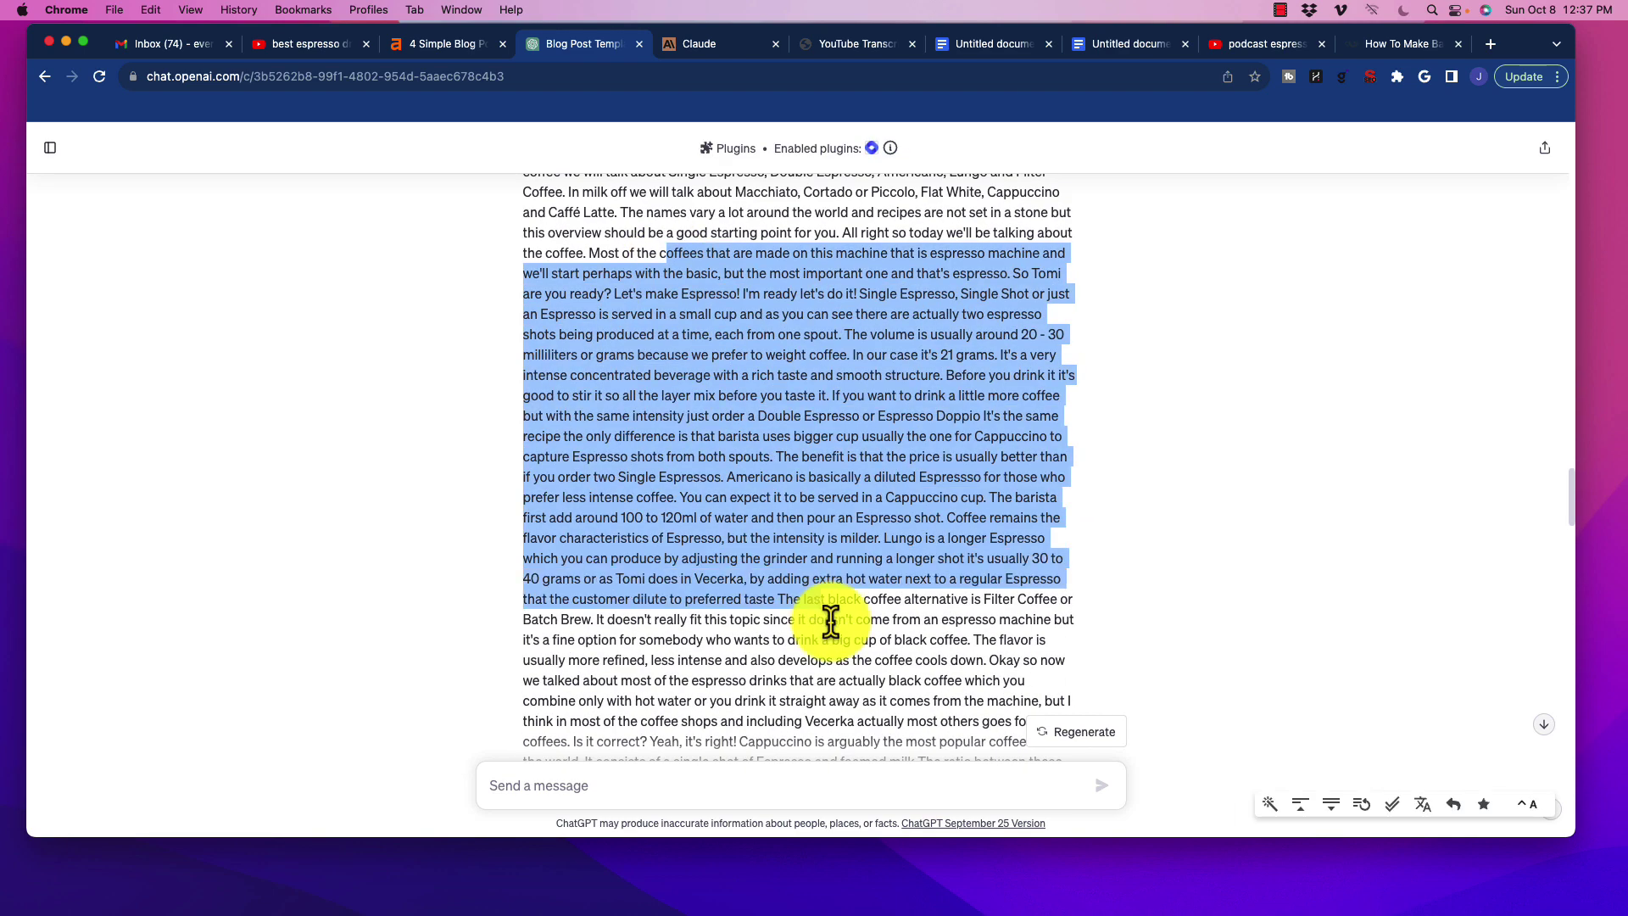
{"action": "left_click", "coordinate": [746, 504]}
{"action": "scroll", "coordinate": [747, 509], "scroll_direction": "up", "scroll_amount": 5}
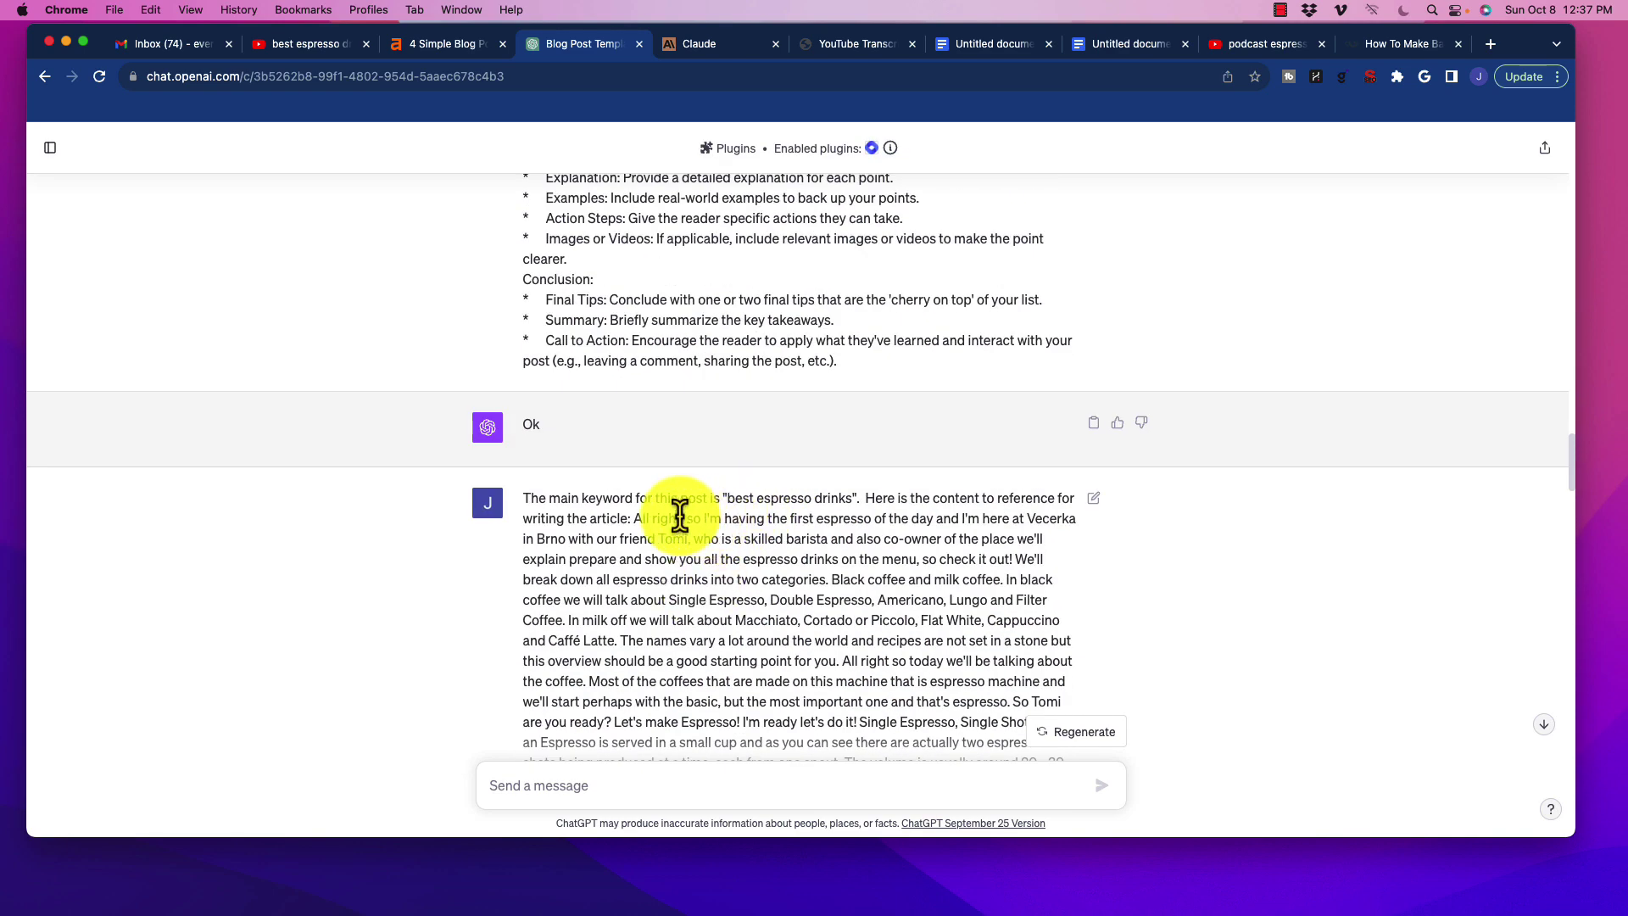
{"action": "left_click_drag", "start_coordinate": [585, 498], "coordinate": [886, 500]}
{"action": "scroll", "coordinate": [662, 526], "scroll_direction": "down", "scroll_amount": 4}
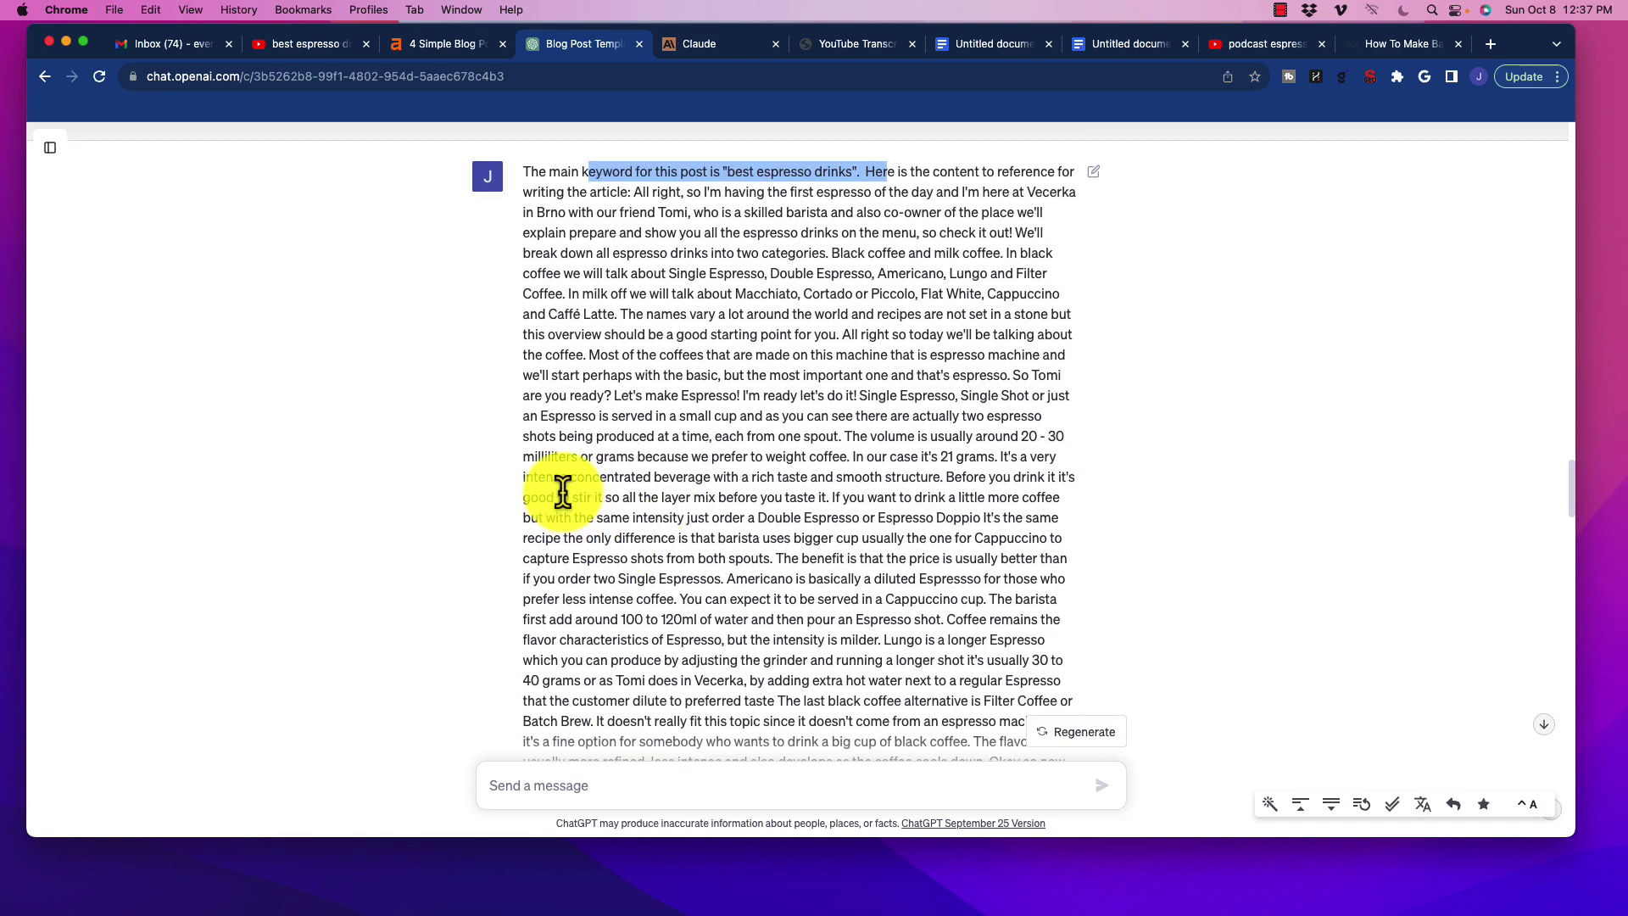
{"action": "scroll", "coordinate": [475, 485], "scroll_direction": "down", "scroll_amount": 20}
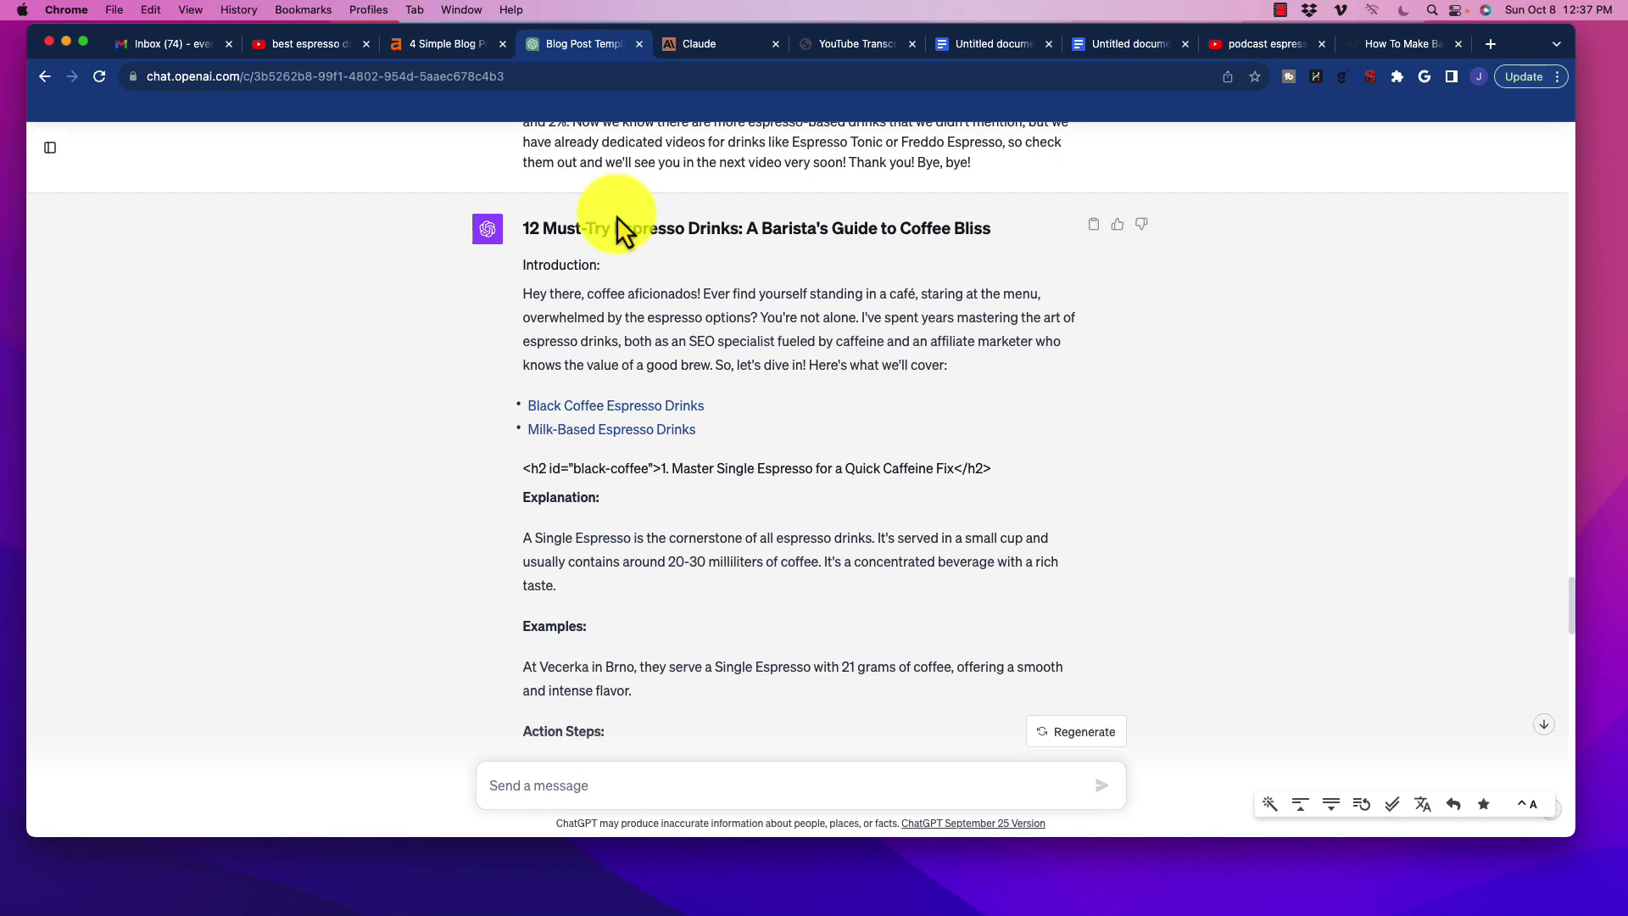
{"action": "scroll", "coordinate": [660, 661], "scroll_direction": "down", "scroll_amount": 4}
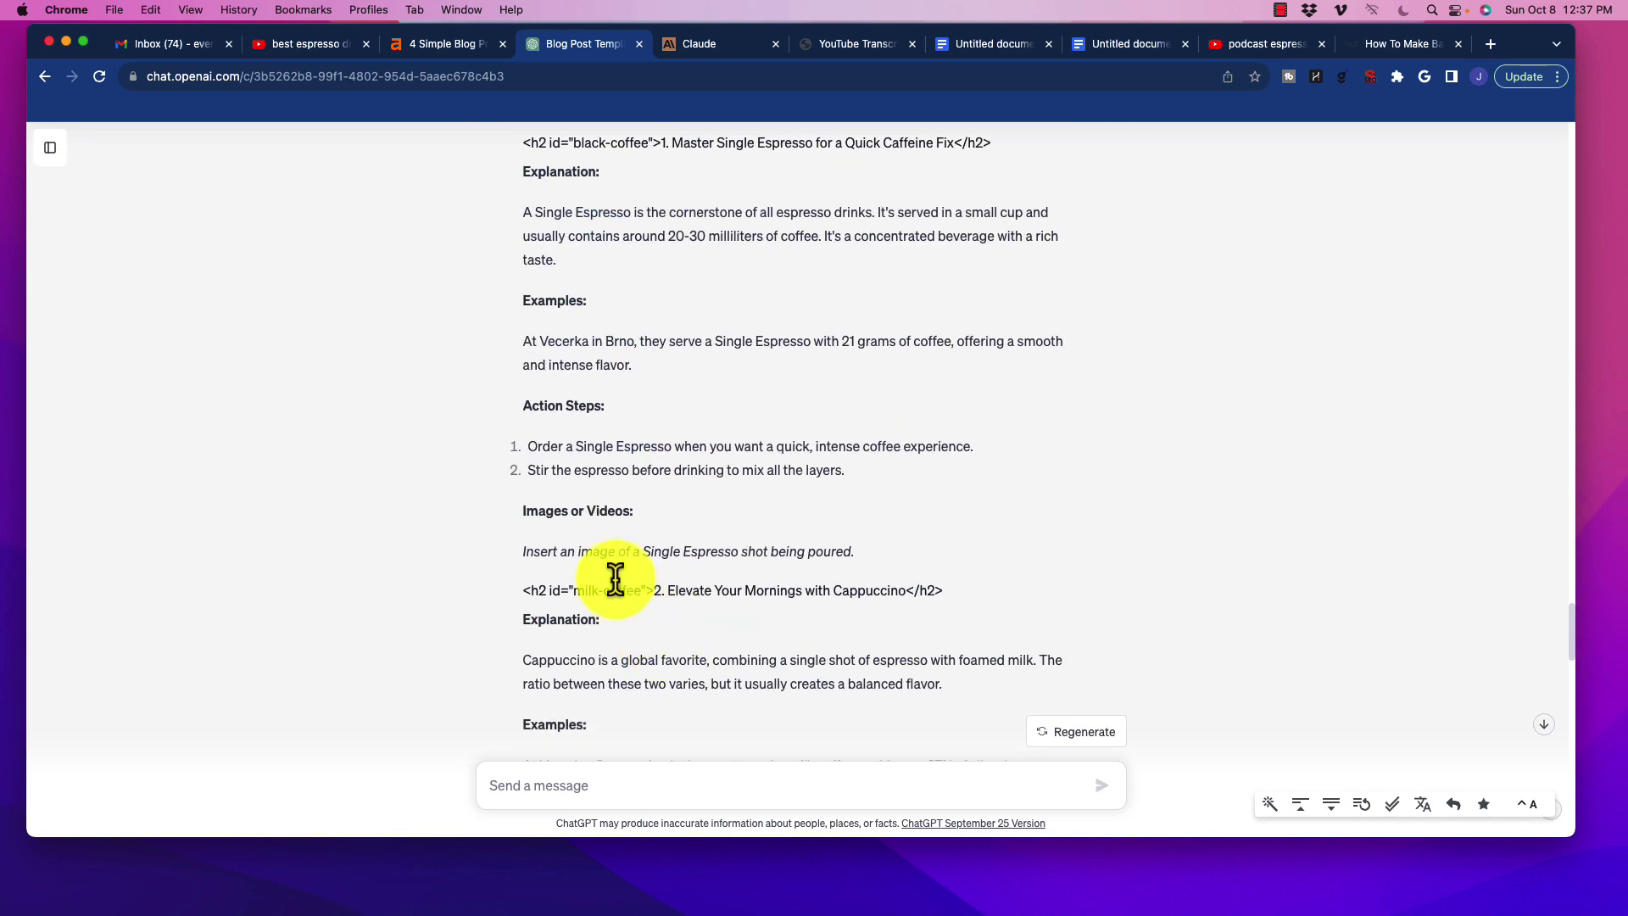
{"action": "scroll", "coordinate": [653, 602], "scroll_direction": "down", "scroll_amount": 3}
{"action": "scroll", "coordinate": [664, 589], "scroll_direction": "up", "scroll_amount": 7}
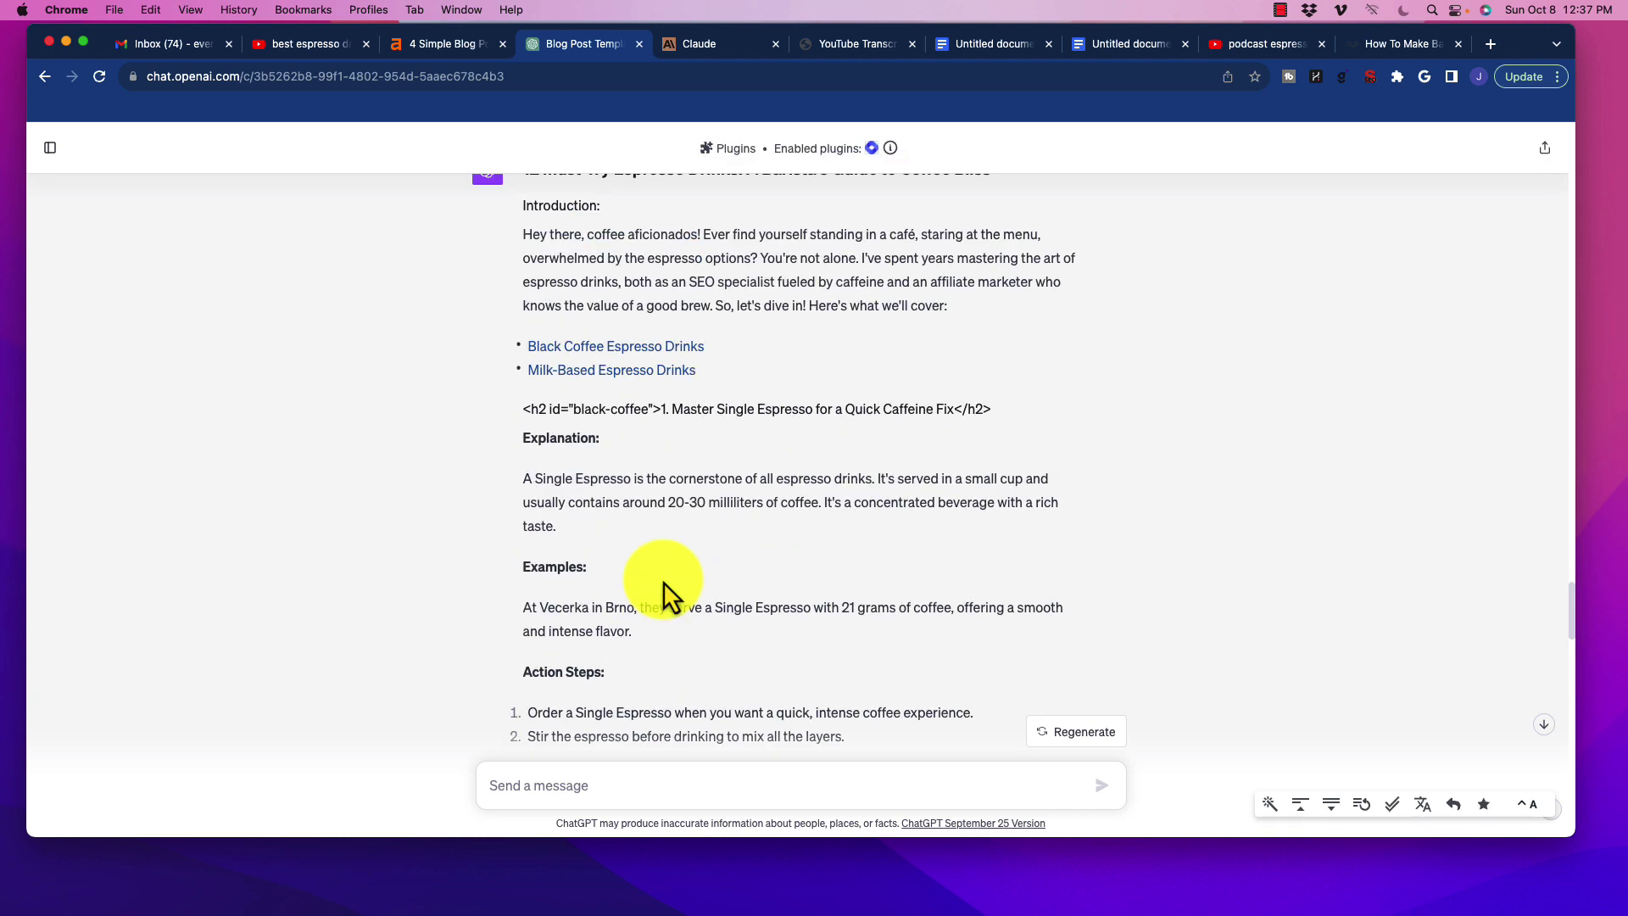
{"action": "scroll", "coordinate": [663, 582], "scroll_direction": "up", "scroll_amount": 2}
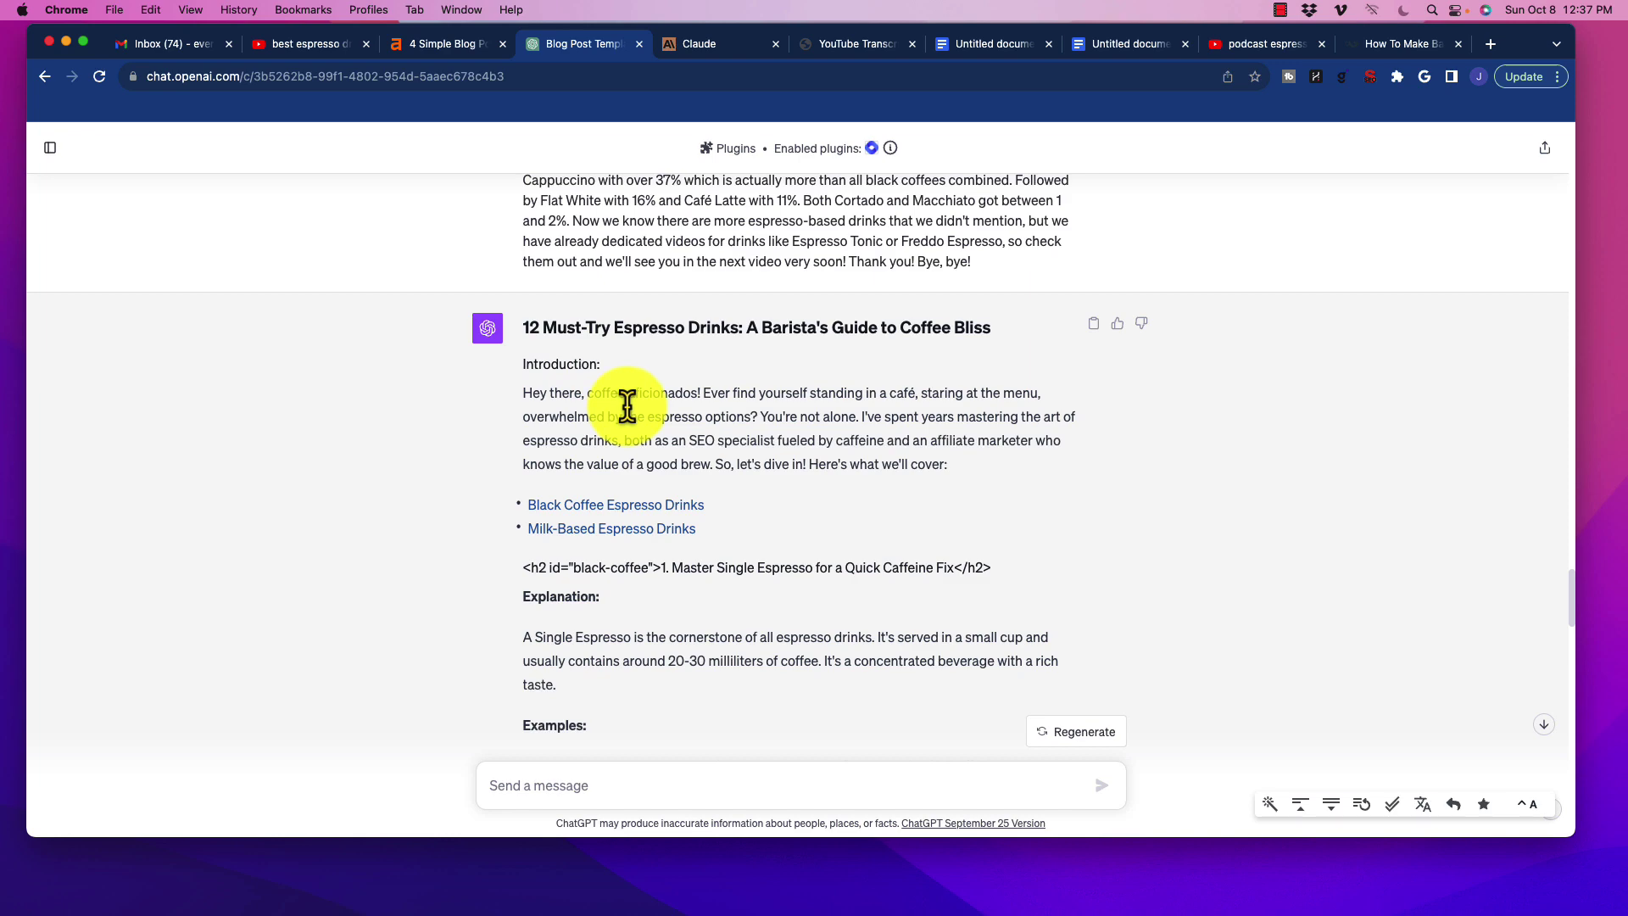
Step: Read the '12 Must-Try Espresso Drinks' list post, selecting its heading and the Single Espresso paragraph
{"action": "left_click_drag", "start_coordinate": [521, 331], "coordinate": [715, 340]}
{"action": "scroll", "coordinate": [721, 463], "scroll_direction": "down", "scroll_amount": 10}
{"action": "scroll", "coordinate": [722, 469], "scroll_direction": "down", "scroll_amount": 5}
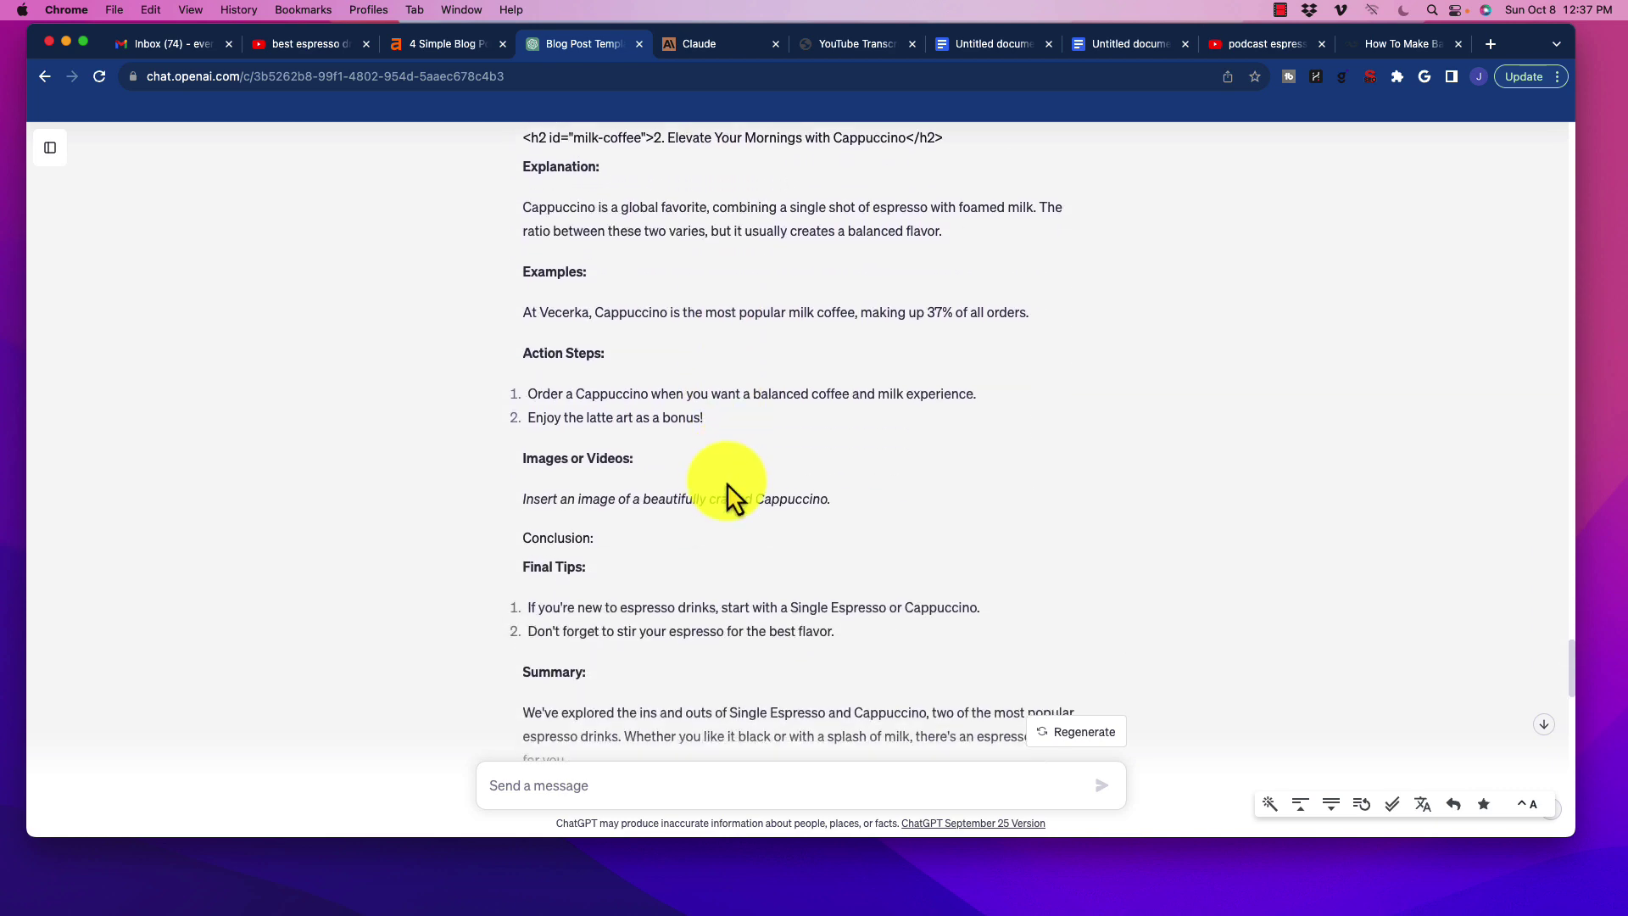
{"action": "scroll", "coordinate": [687, 460], "scroll_direction": "up", "scroll_amount": 15}
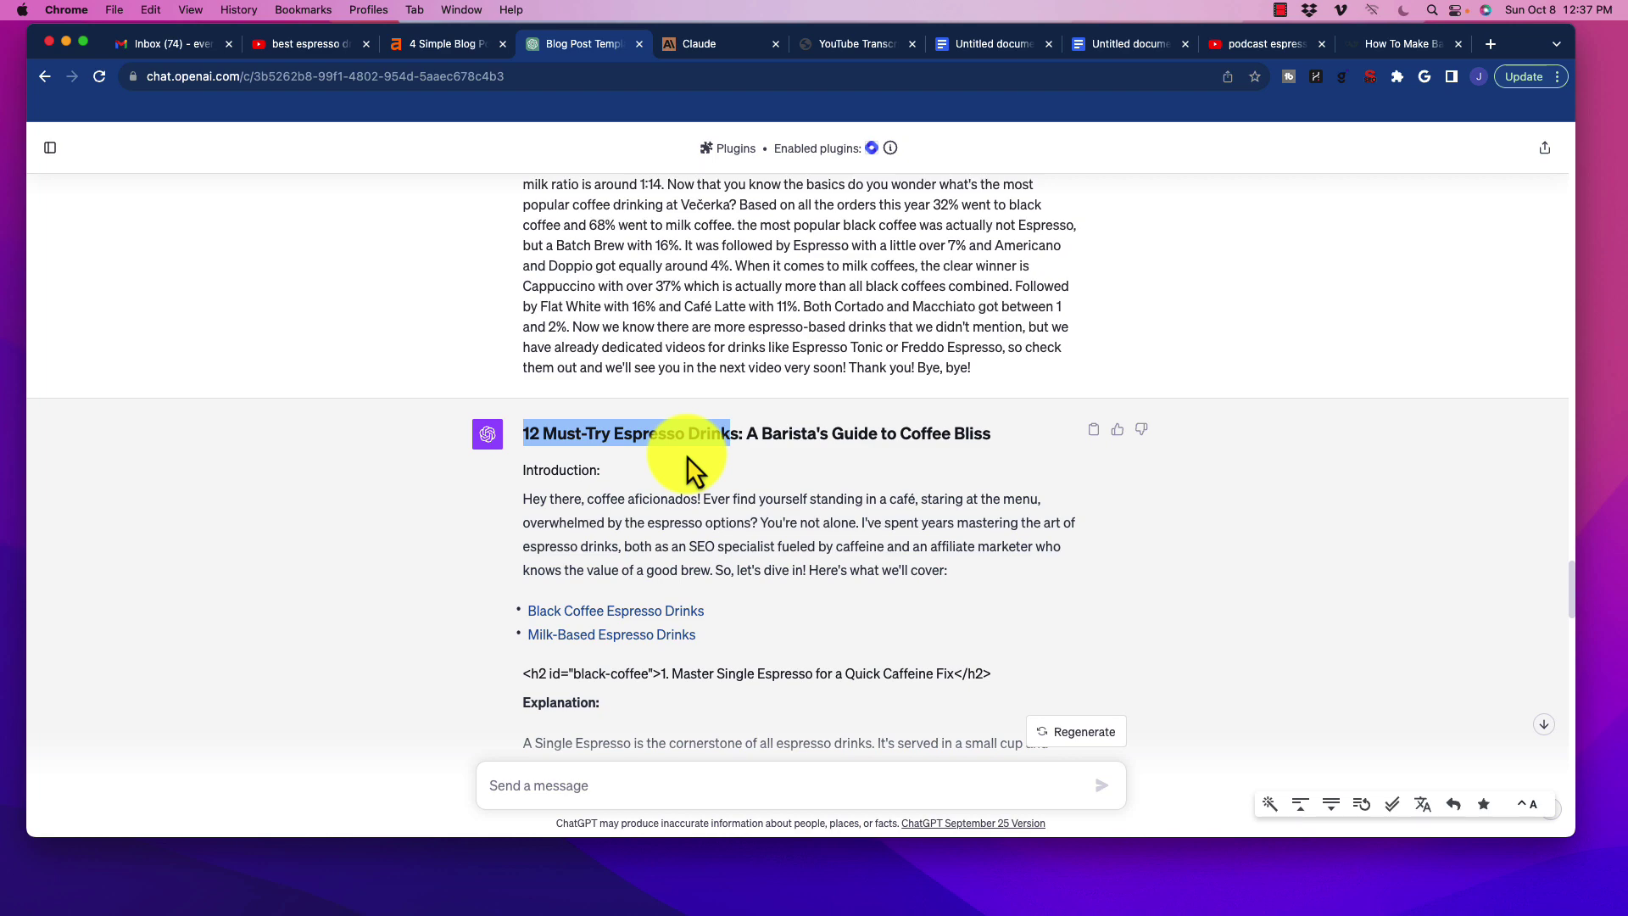
{"action": "scroll", "coordinate": [688, 449], "scroll_direction": "down", "scroll_amount": 3}
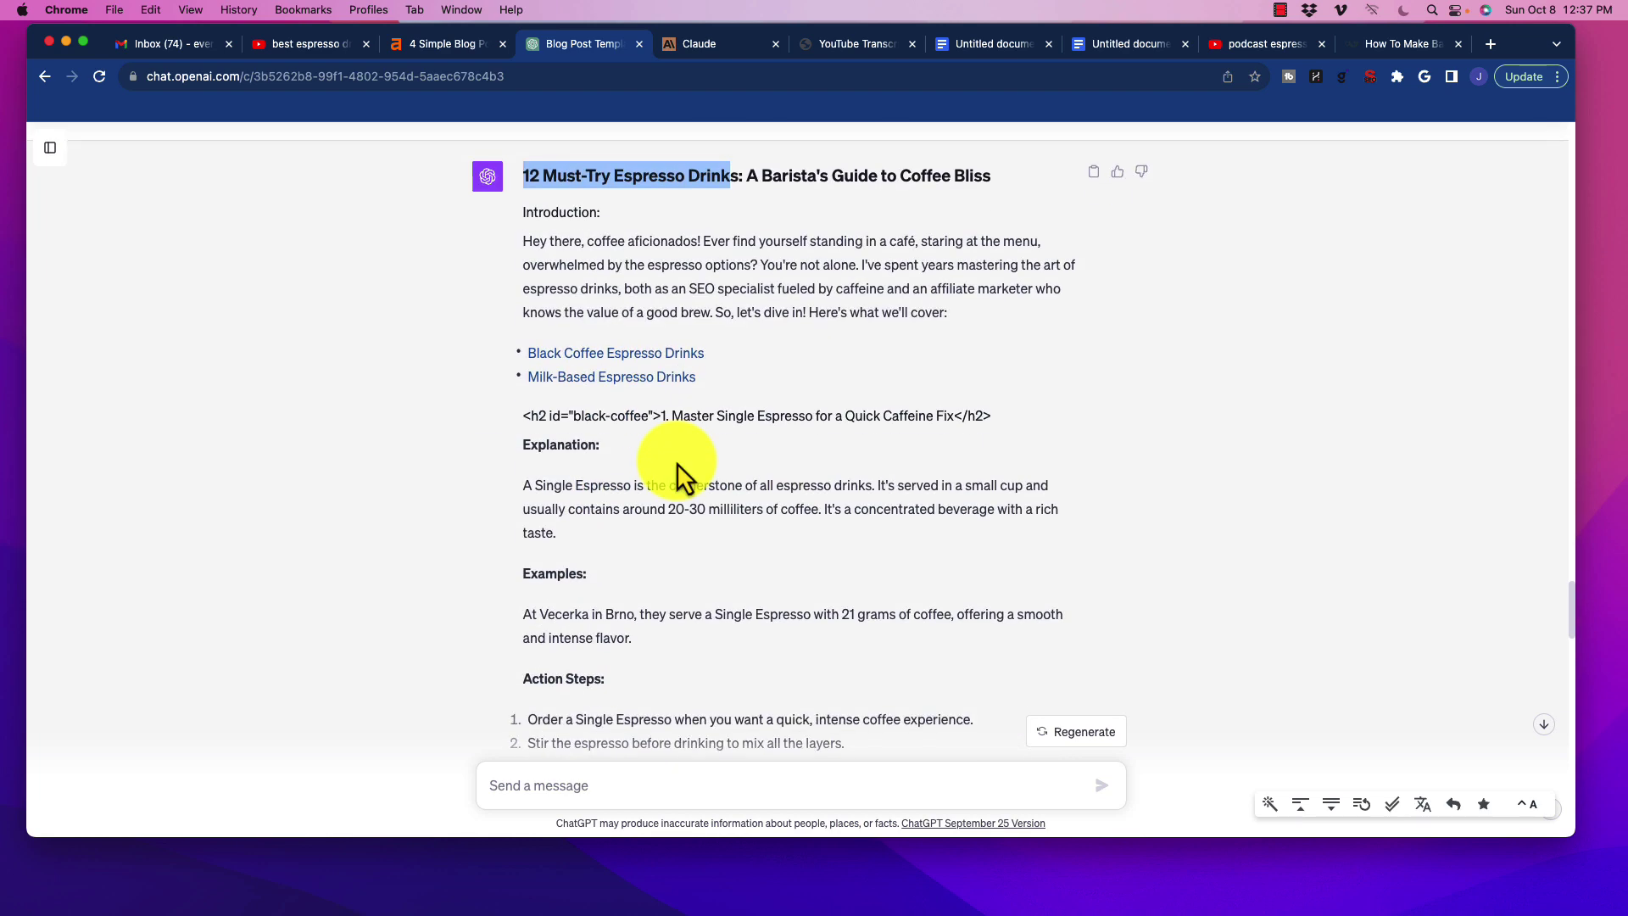
{"action": "left_click", "coordinate": [553, 440]}
{"action": "left_click_drag", "start_coordinate": [575, 509], "coordinate": [609, 556]}
{"action": "triple_click", "coordinate": [654, 614]}
{"action": "scroll", "coordinate": [678, 610], "scroll_direction": "down", "scroll_amount": 2}
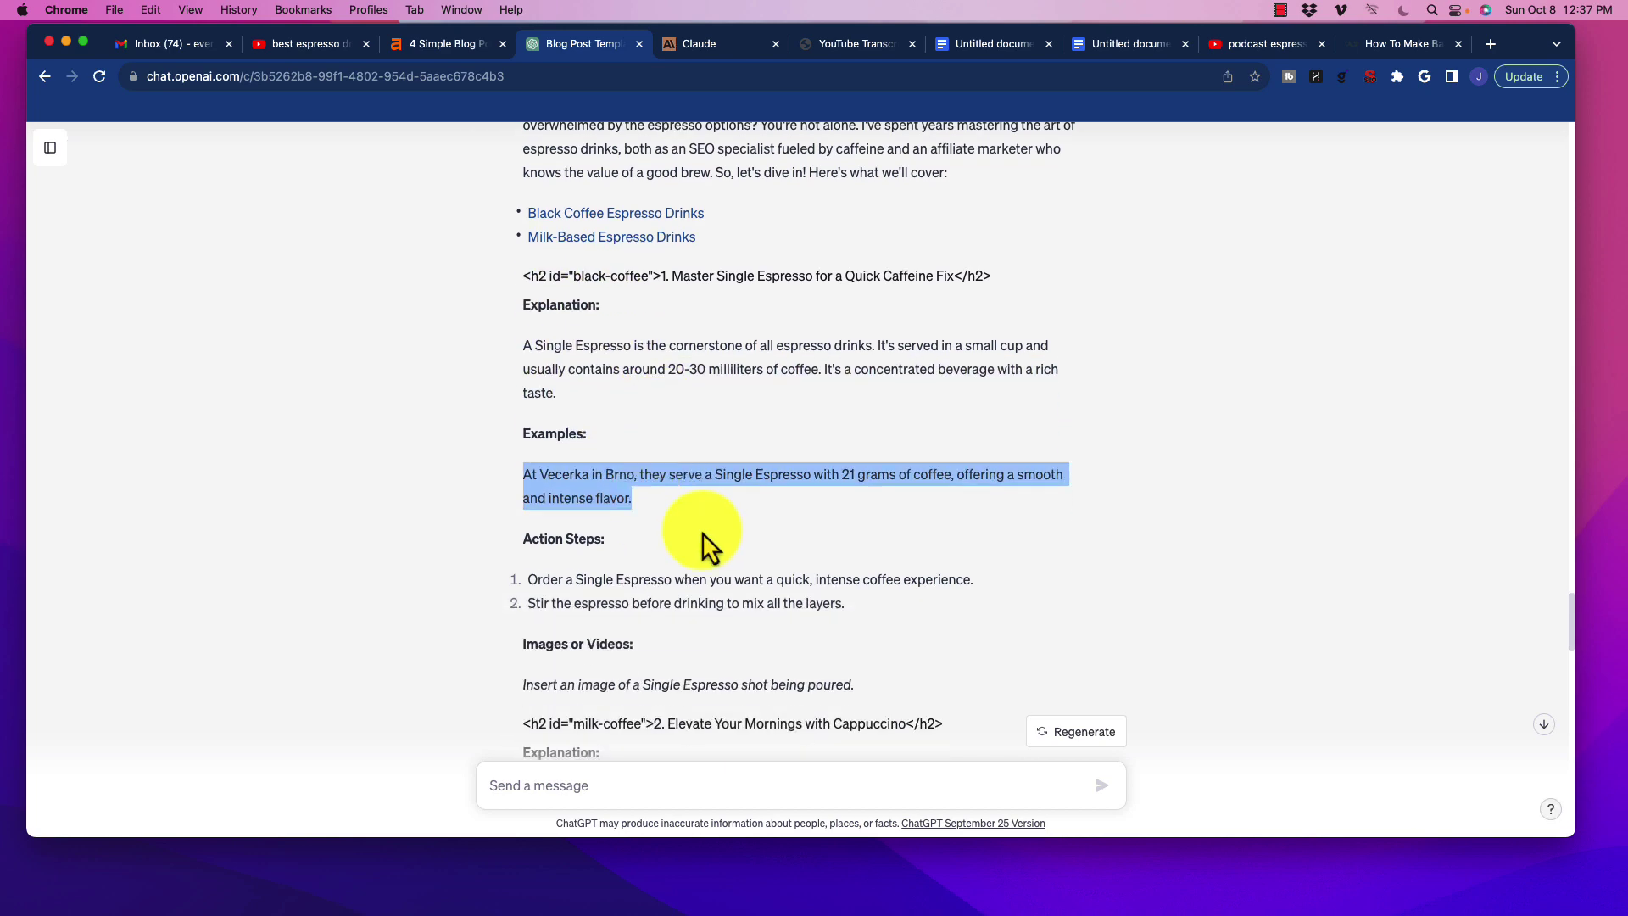
{"action": "scroll", "coordinate": [703, 536], "scroll_direction": "down", "scroll_amount": 8}
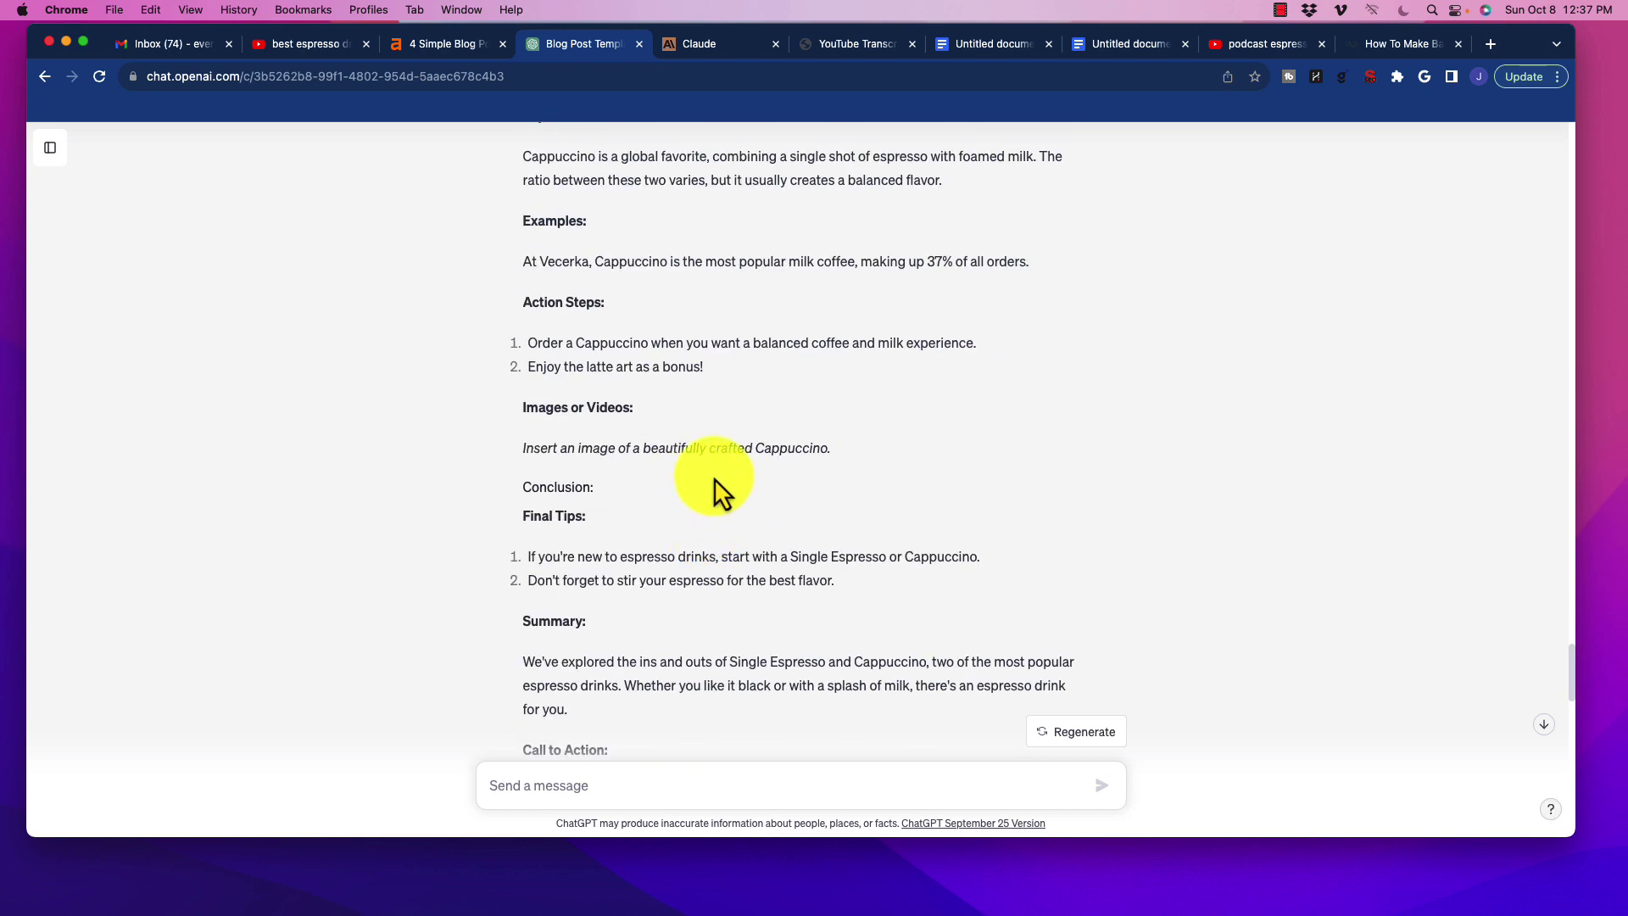
{"action": "scroll", "coordinate": [679, 534], "scroll_direction": "down", "scroll_amount": 5}
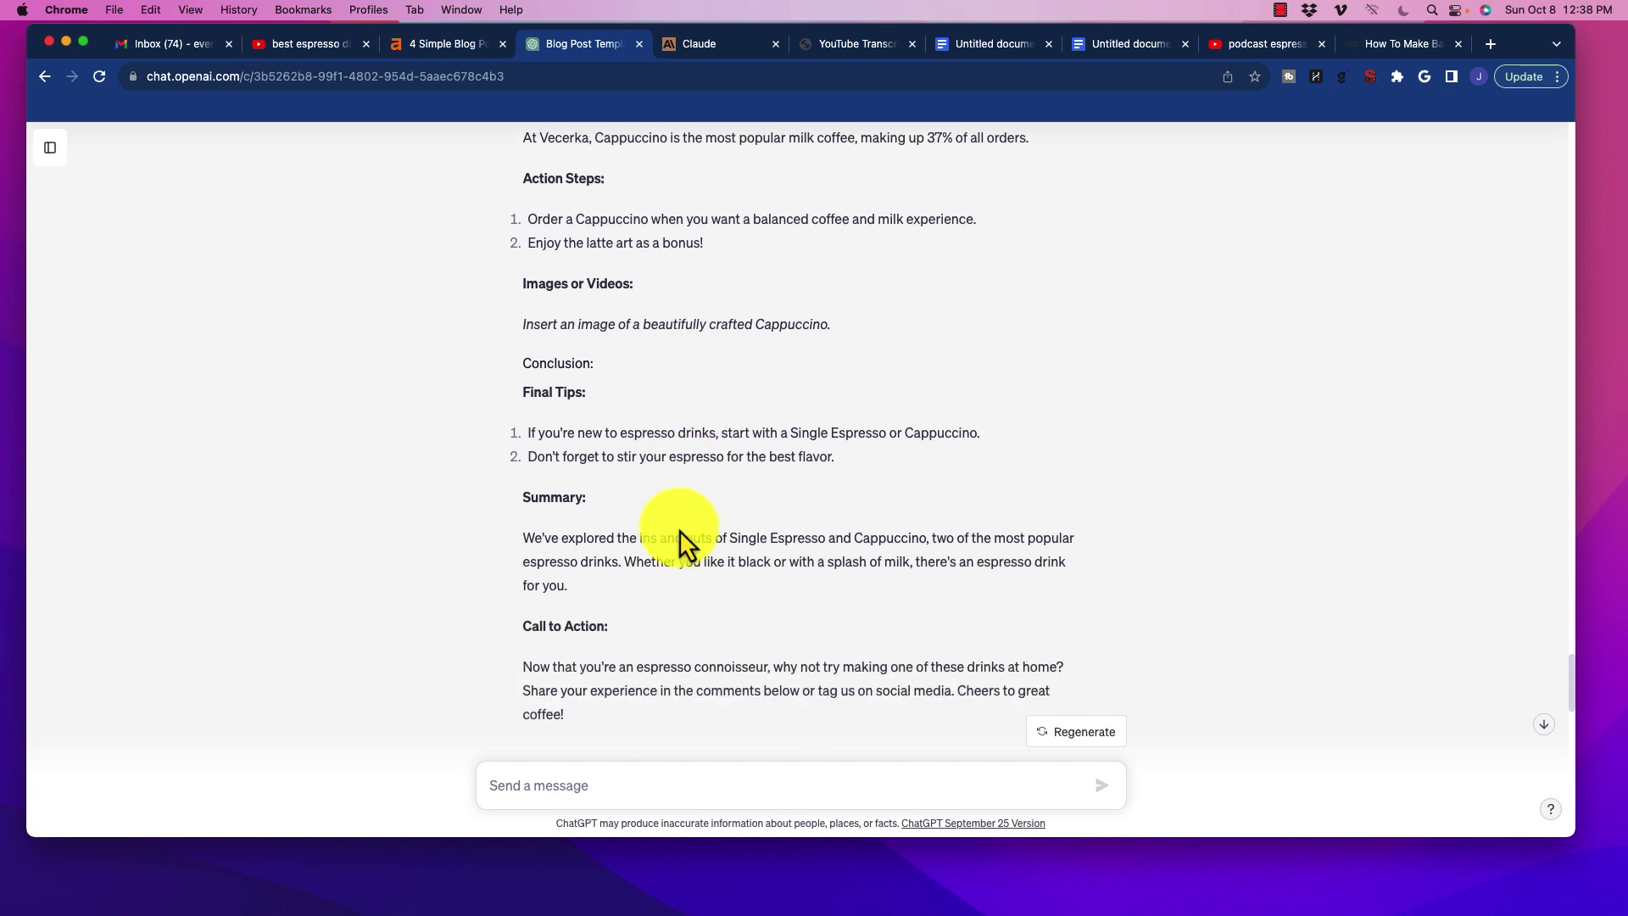
{"action": "scroll", "coordinate": [697, 543], "scroll_direction": "down", "scroll_amount": 2}
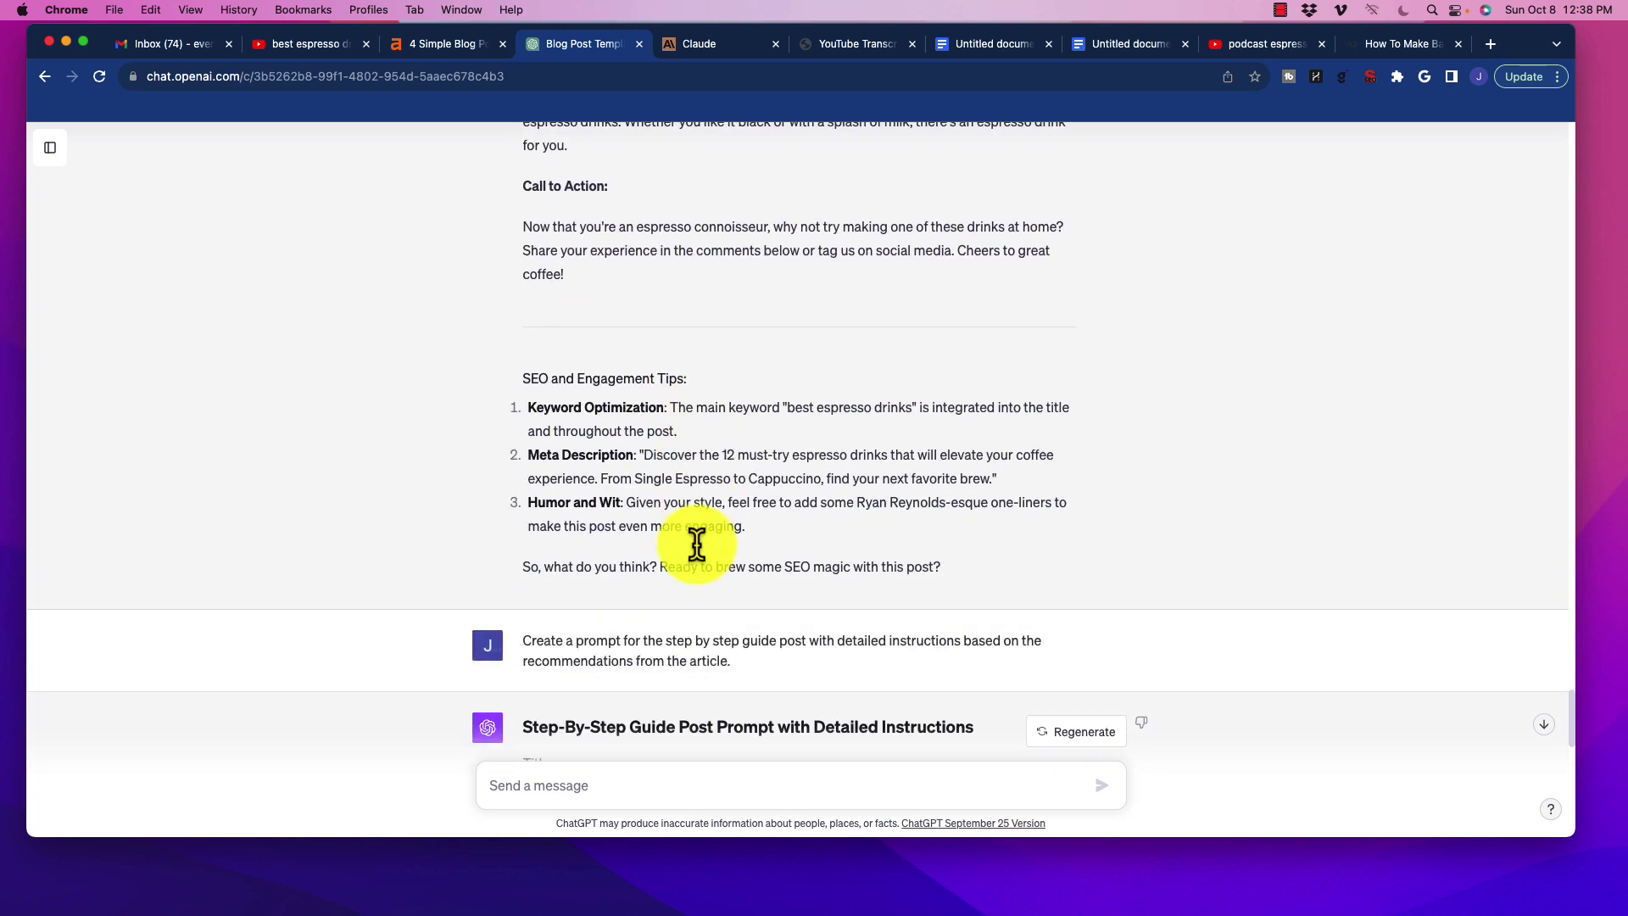
{"action": "scroll", "coordinate": [697, 546], "scroll_direction": "up", "scroll_amount": 12}
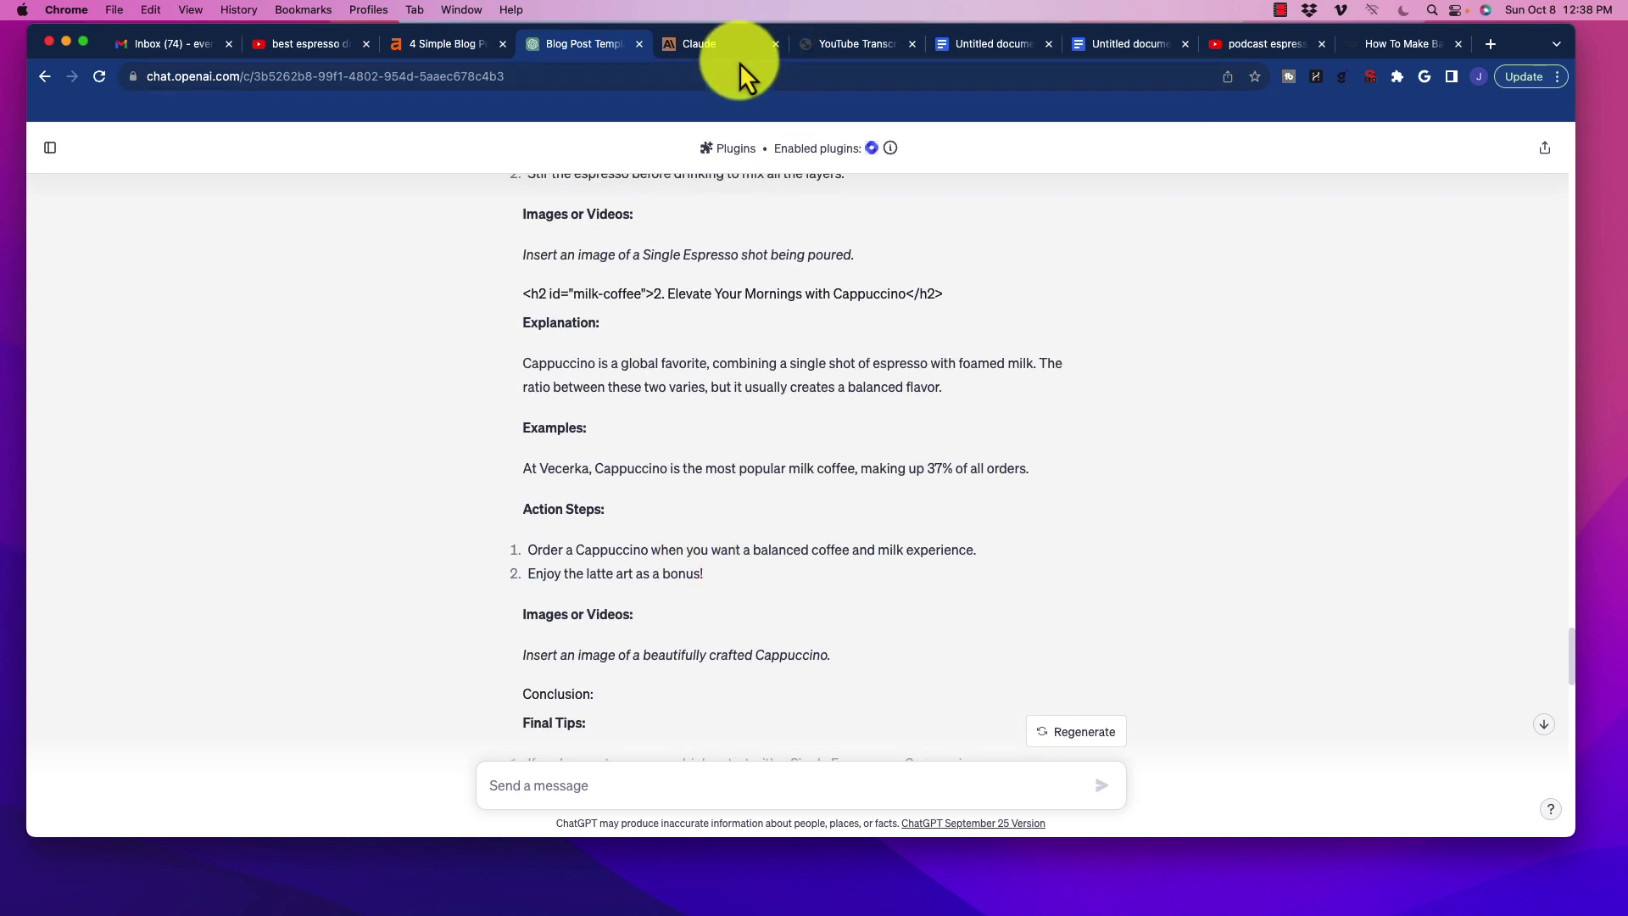
{"action": "left_click", "coordinate": [712, 46]}
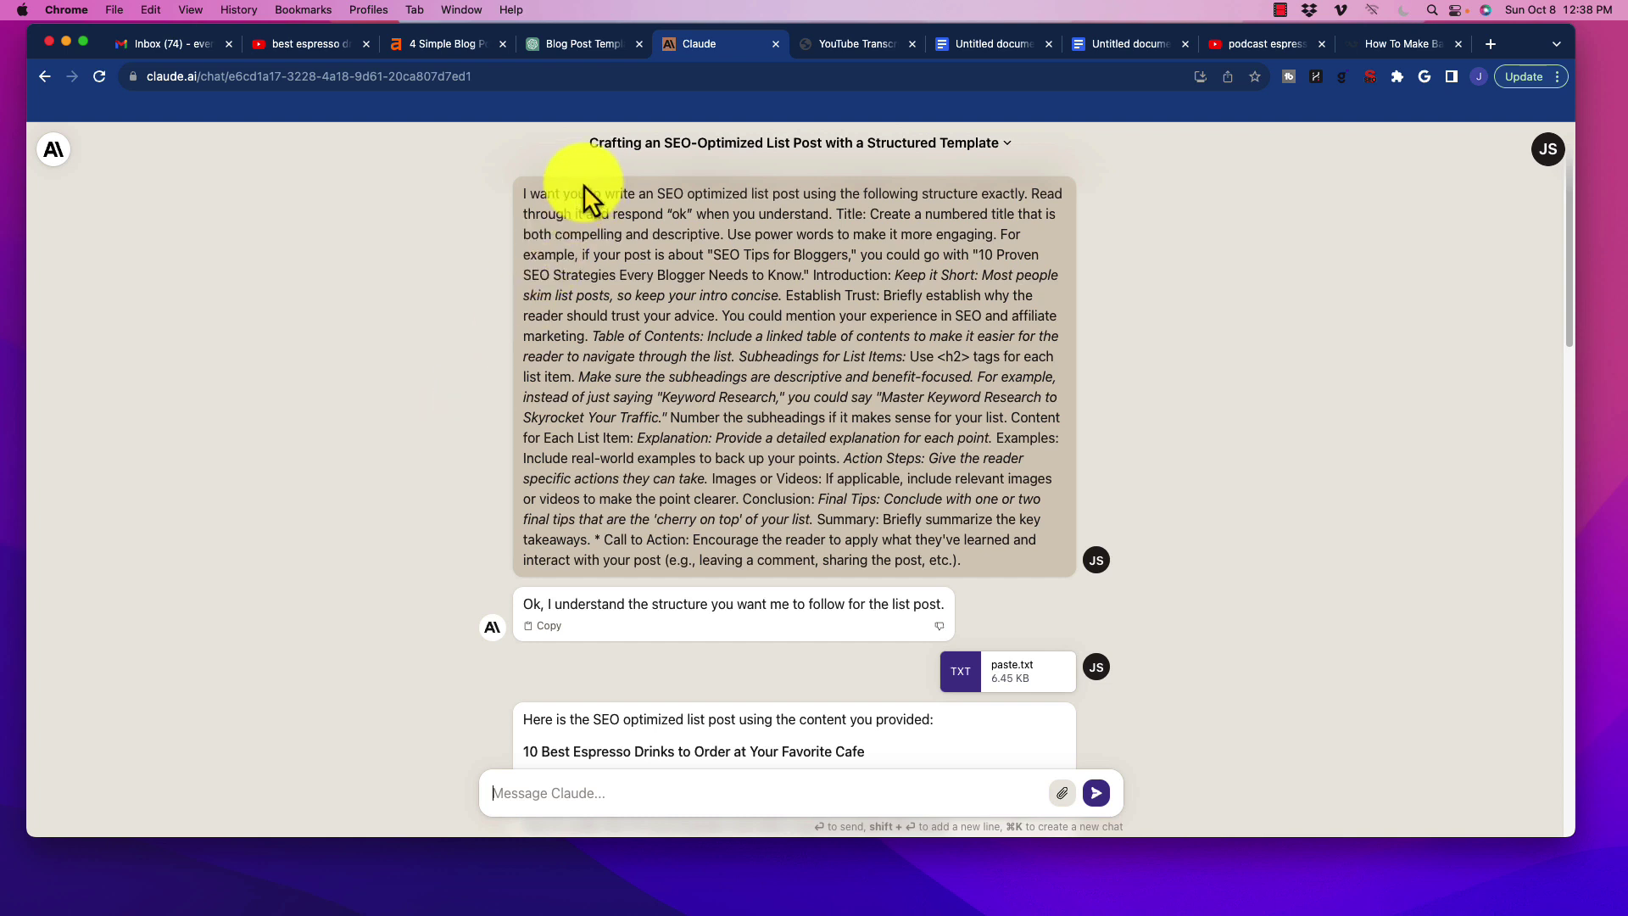
{"action": "left_click_drag", "start_coordinate": [663, 195], "coordinate": [972, 519]}
{"action": "left_click", "coordinate": [885, 390]}
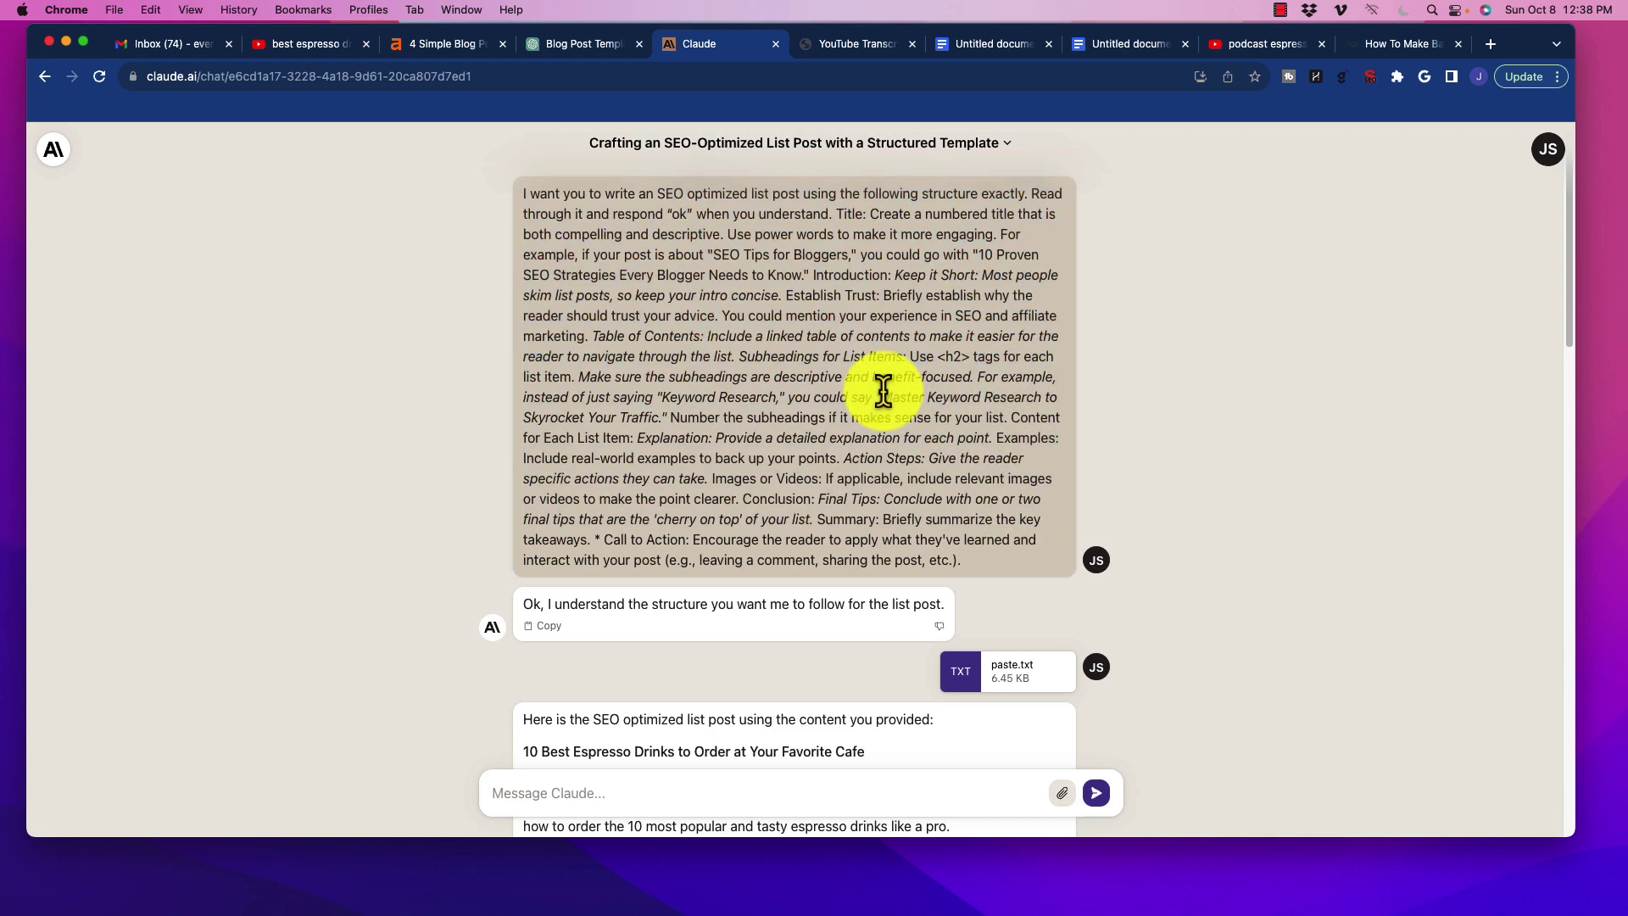
{"action": "scroll", "coordinate": [773, 317], "scroll_direction": "down", "scroll_amount": 5}
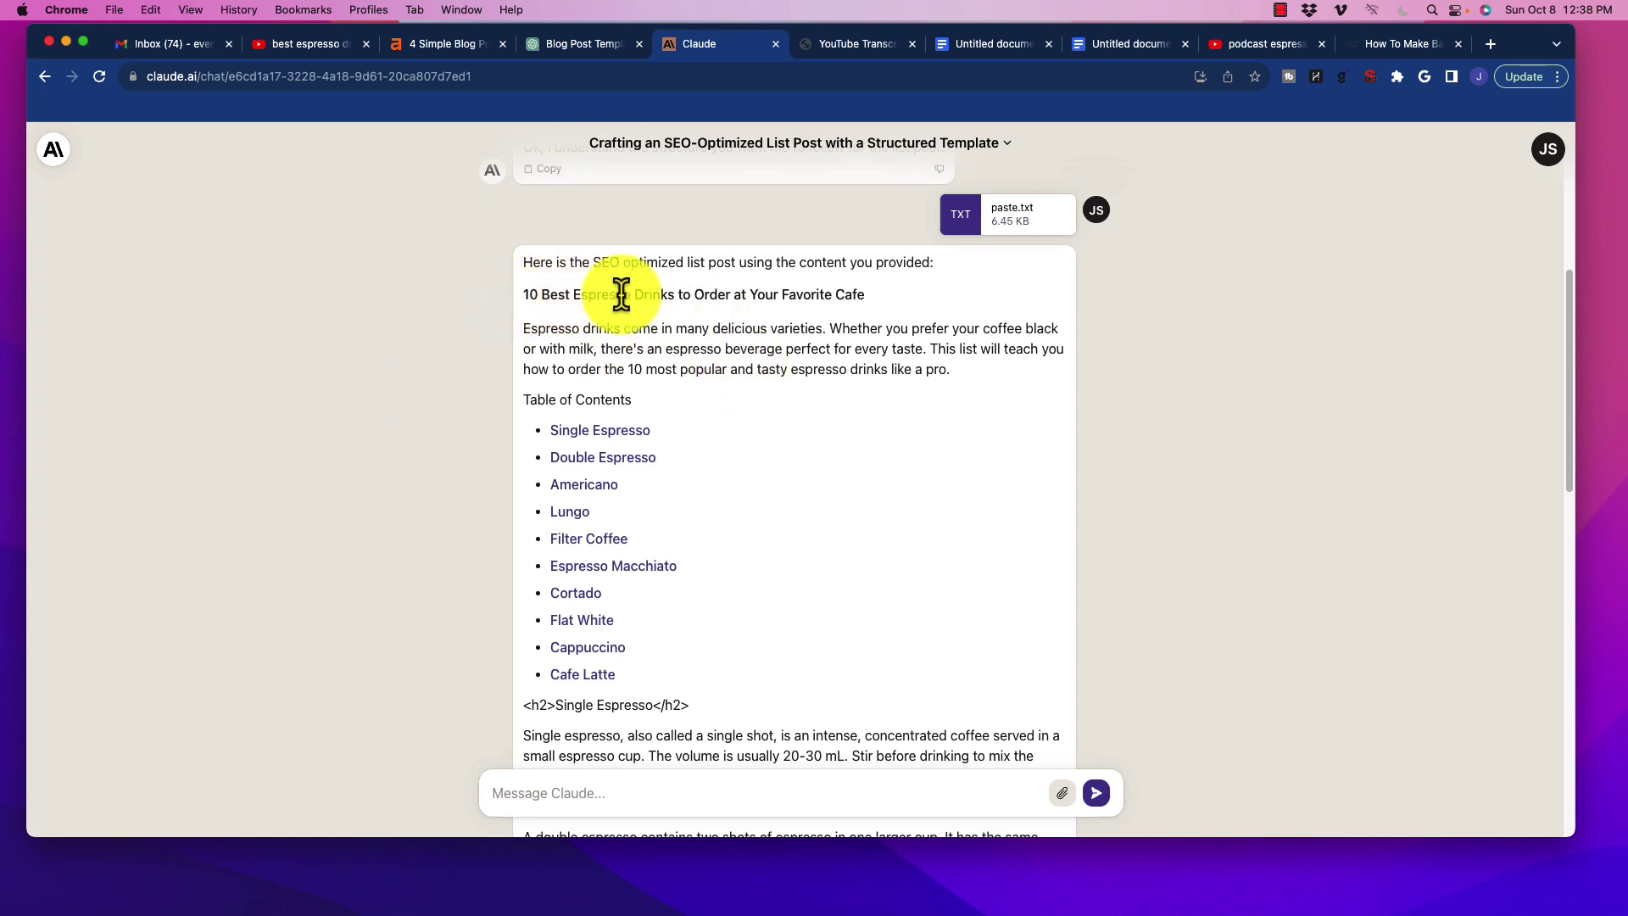
{"action": "scroll", "coordinate": [746, 356], "scroll_direction": "down", "scroll_amount": 2}
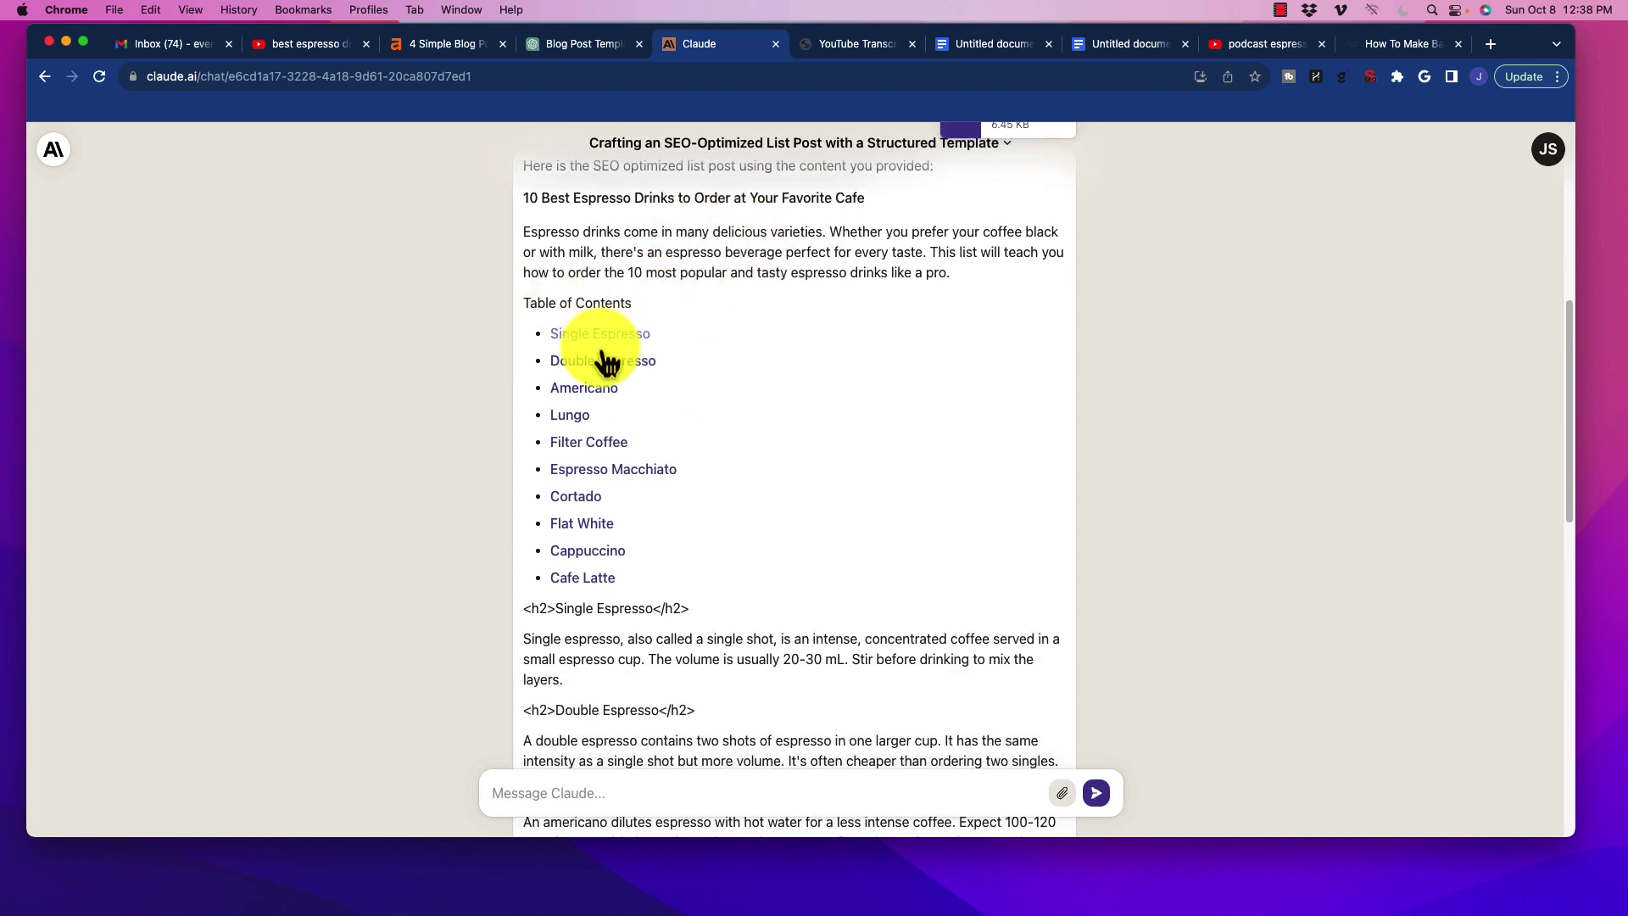
{"action": "scroll", "coordinate": [697, 477], "scroll_direction": "down", "scroll_amount": 3}
{"action": "scroll", "coordinate": [696, 471], "scroll_direction": "down", "scroll_amount": 3}
{"action": "scroll", "coordinate": [694, 461], "scroll_direction": "down", "scroll_amount": 12}
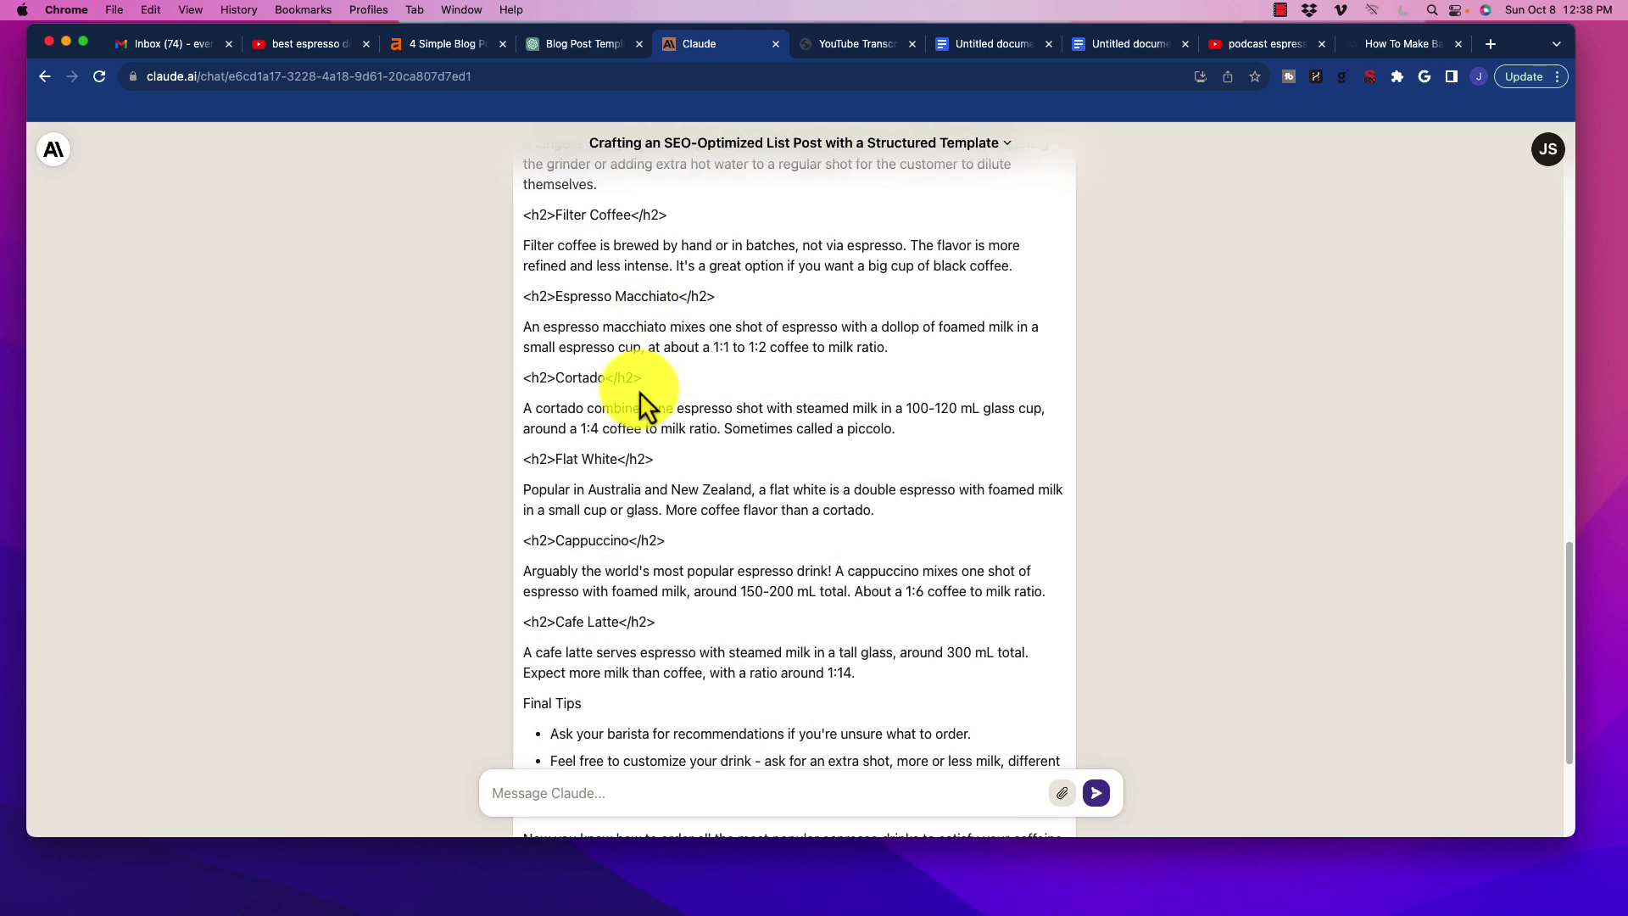
{"action": "scroll", "coordinate": [700, 392], "scroll_direction": "down", "scroll_amount": 4}
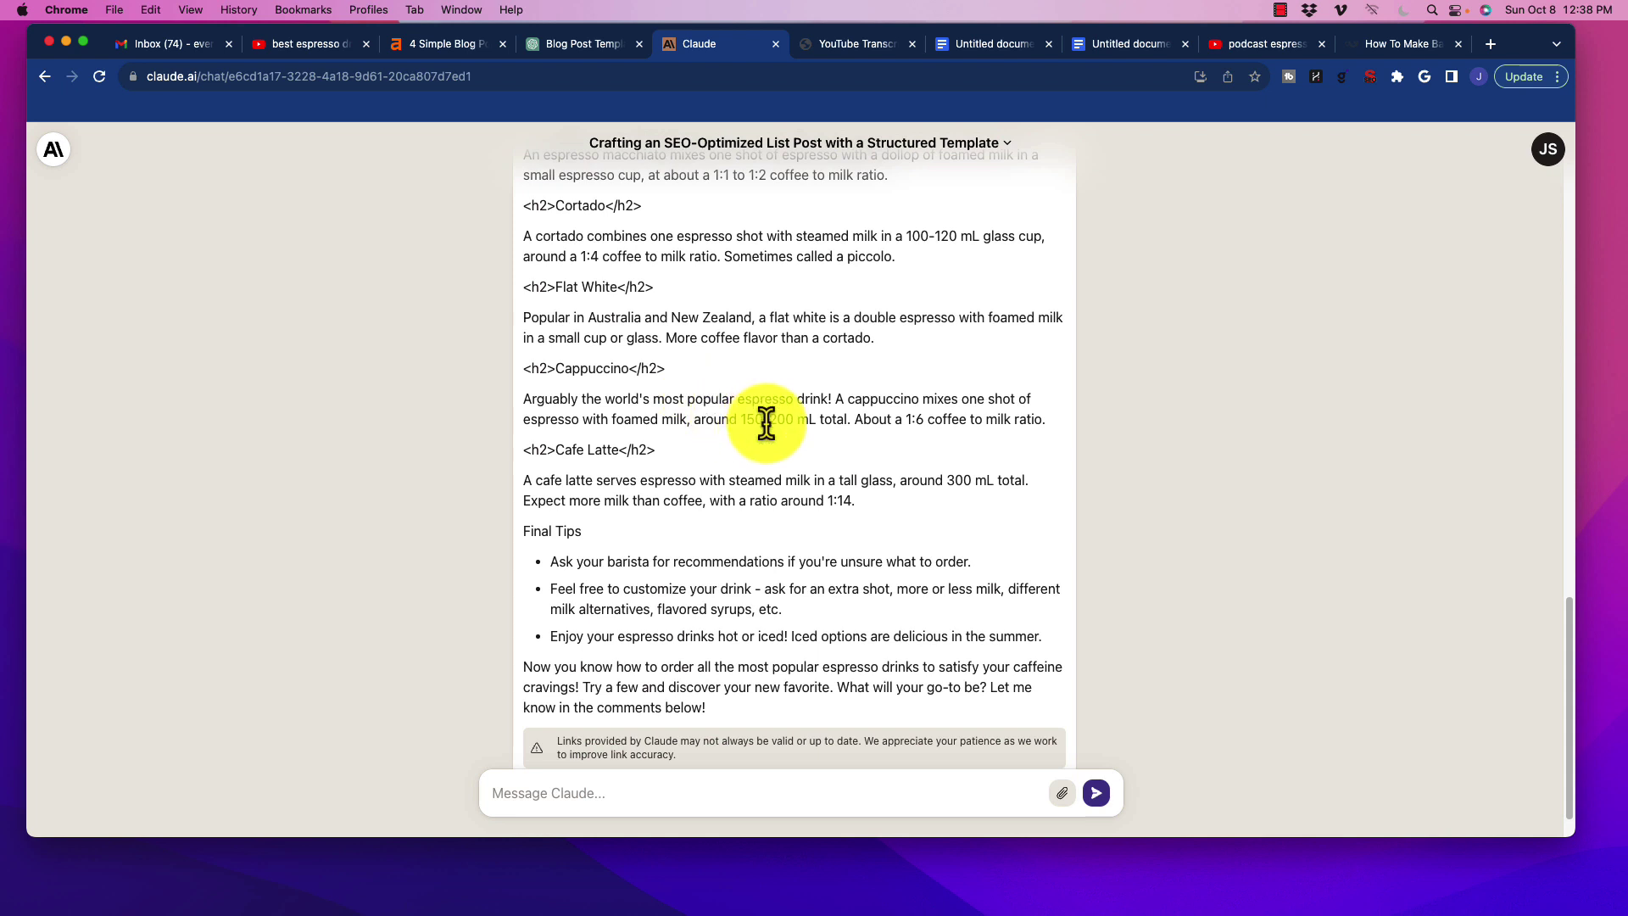
{"action": "left_click_drag", "start_coordinate": [534, 485], "coordinate": [745, 618]}
{"action": "left_click", "coordinate": [647, 625]}
{"action": "left_click_drag", "start_coordinate": [616, 620], "coordinate": [724, 637]}
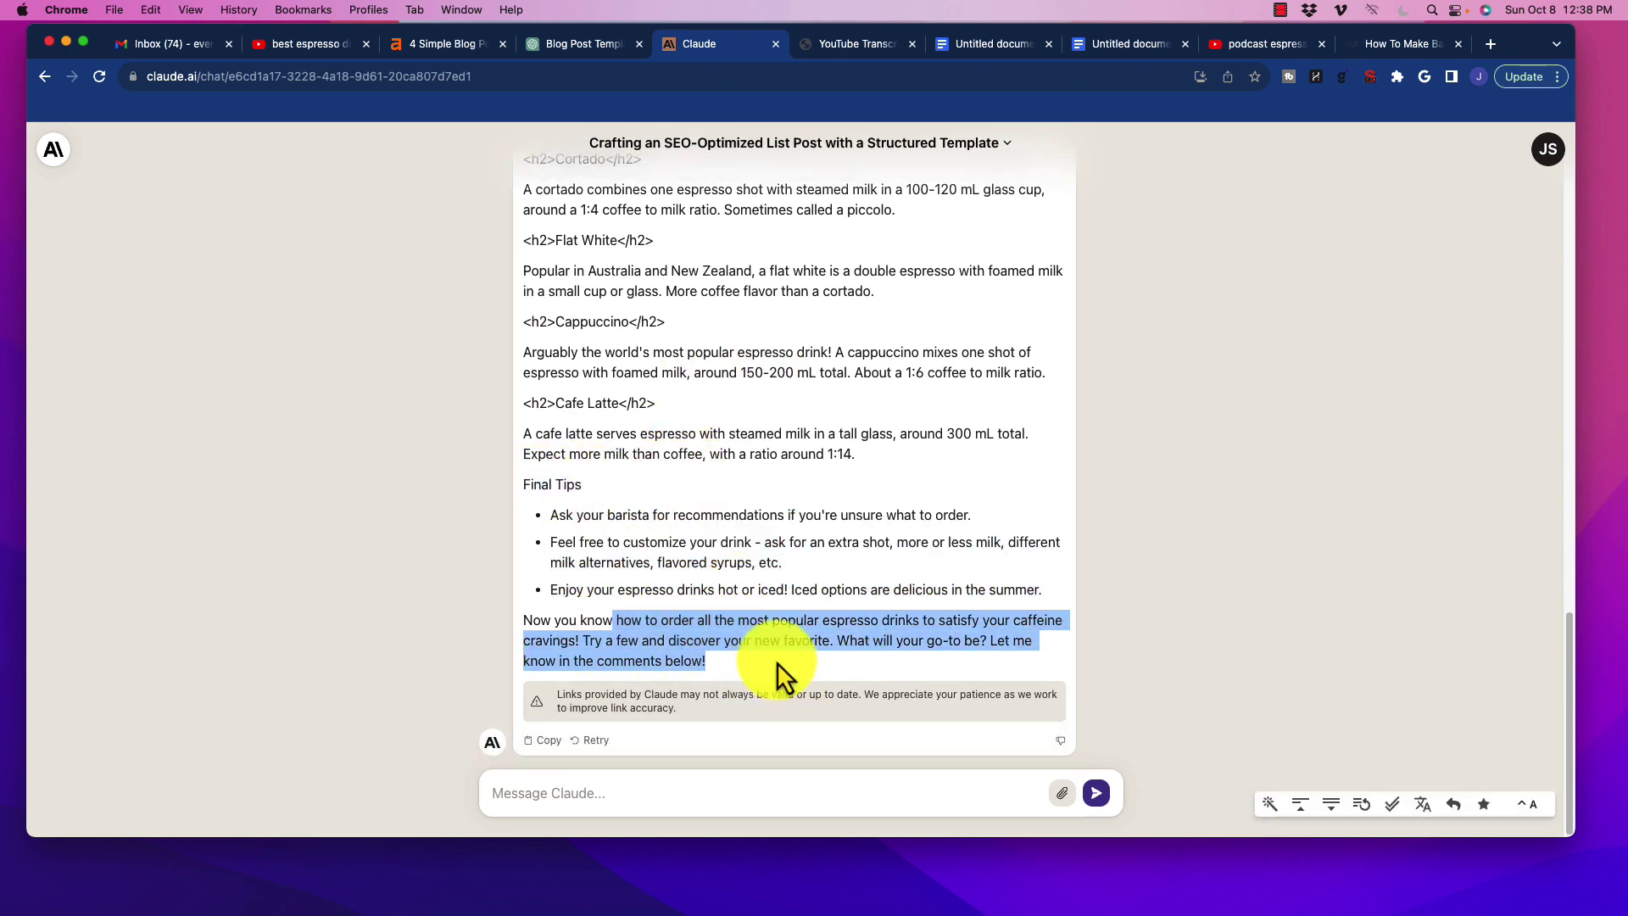
{"action": "left_click", "coordinate": [774, 636]}
{"action": "scroll", "coordinate": [781, 472], "scroll_direction": "up", "scroll_amount": 3}
{"action": "scroll", "coordinate": [781, 472], "scroll_direction": "up", "scroll_amount": 10}
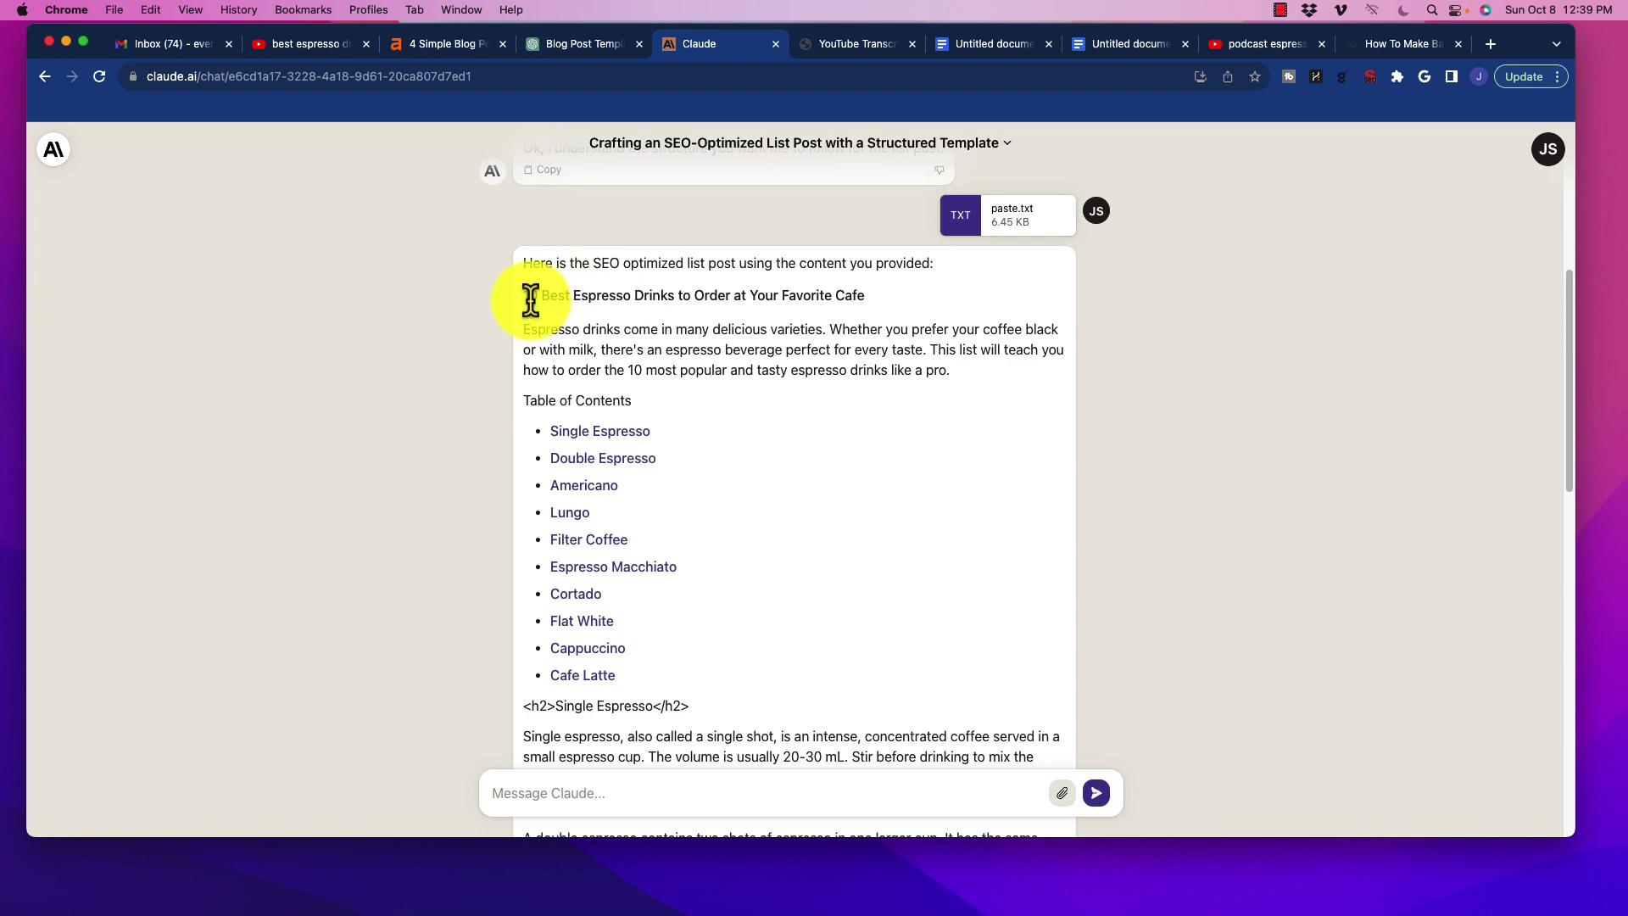
{"action": "left_click_drag", "start_coordinate": [530, 297], "coordinate": [679, 295]}
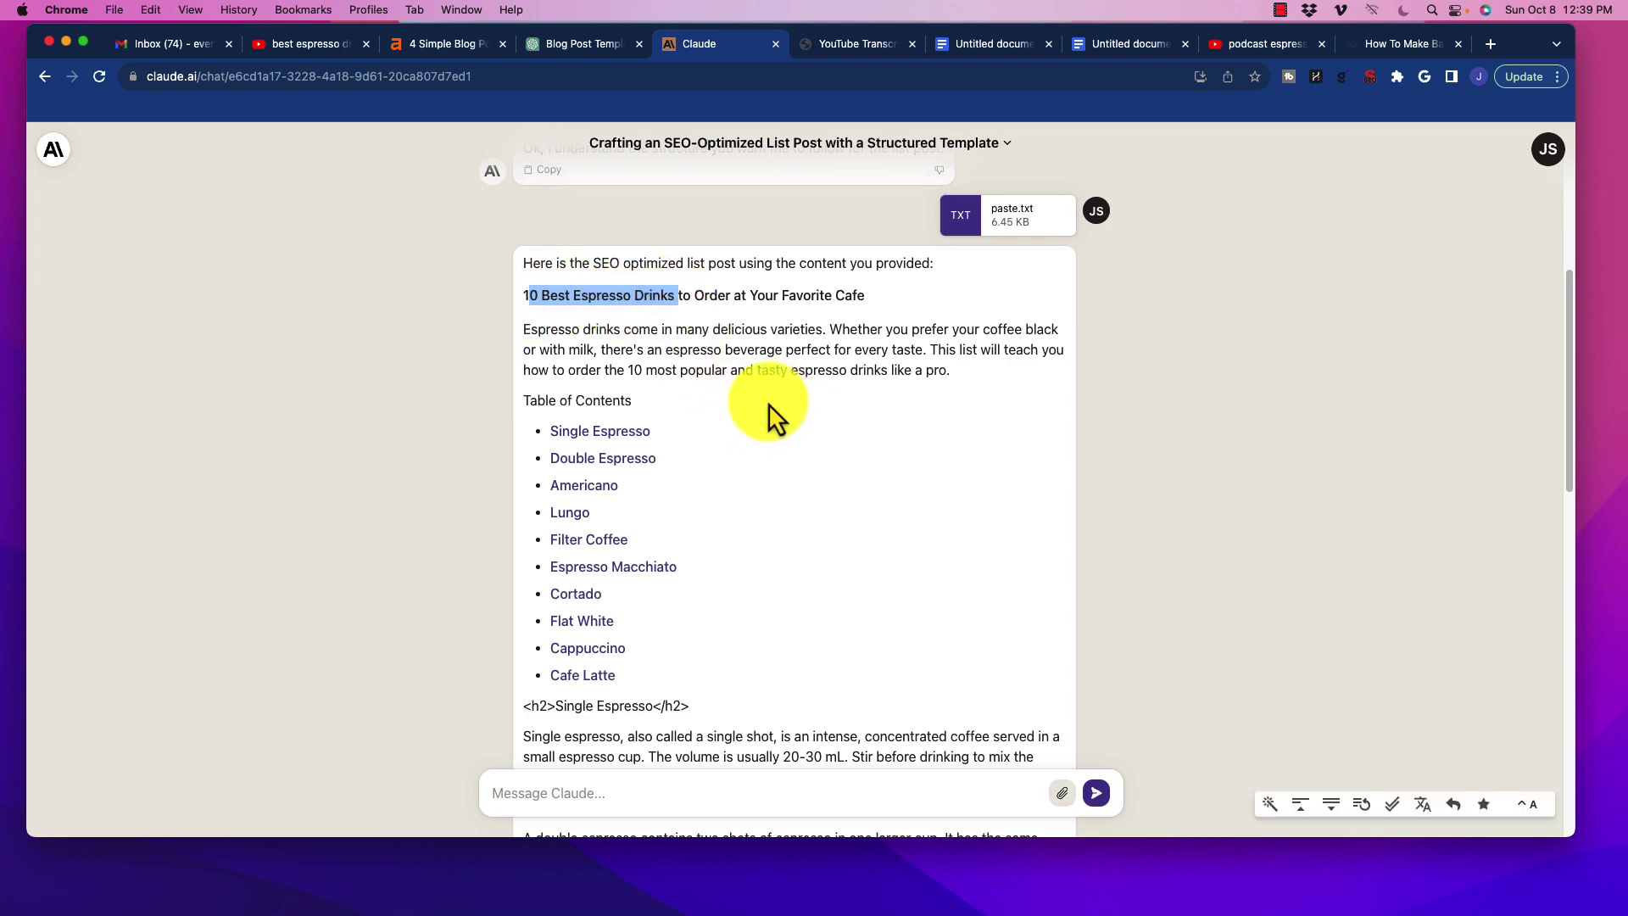
{"action": "scroll", "coordinate": [776, 407], "scroll_direction": "down", "scroll_amount": 10}
{"action": "scroll", "coordinate": [782, 459], "scroll_direction": "down", "scroll_amount": 5}
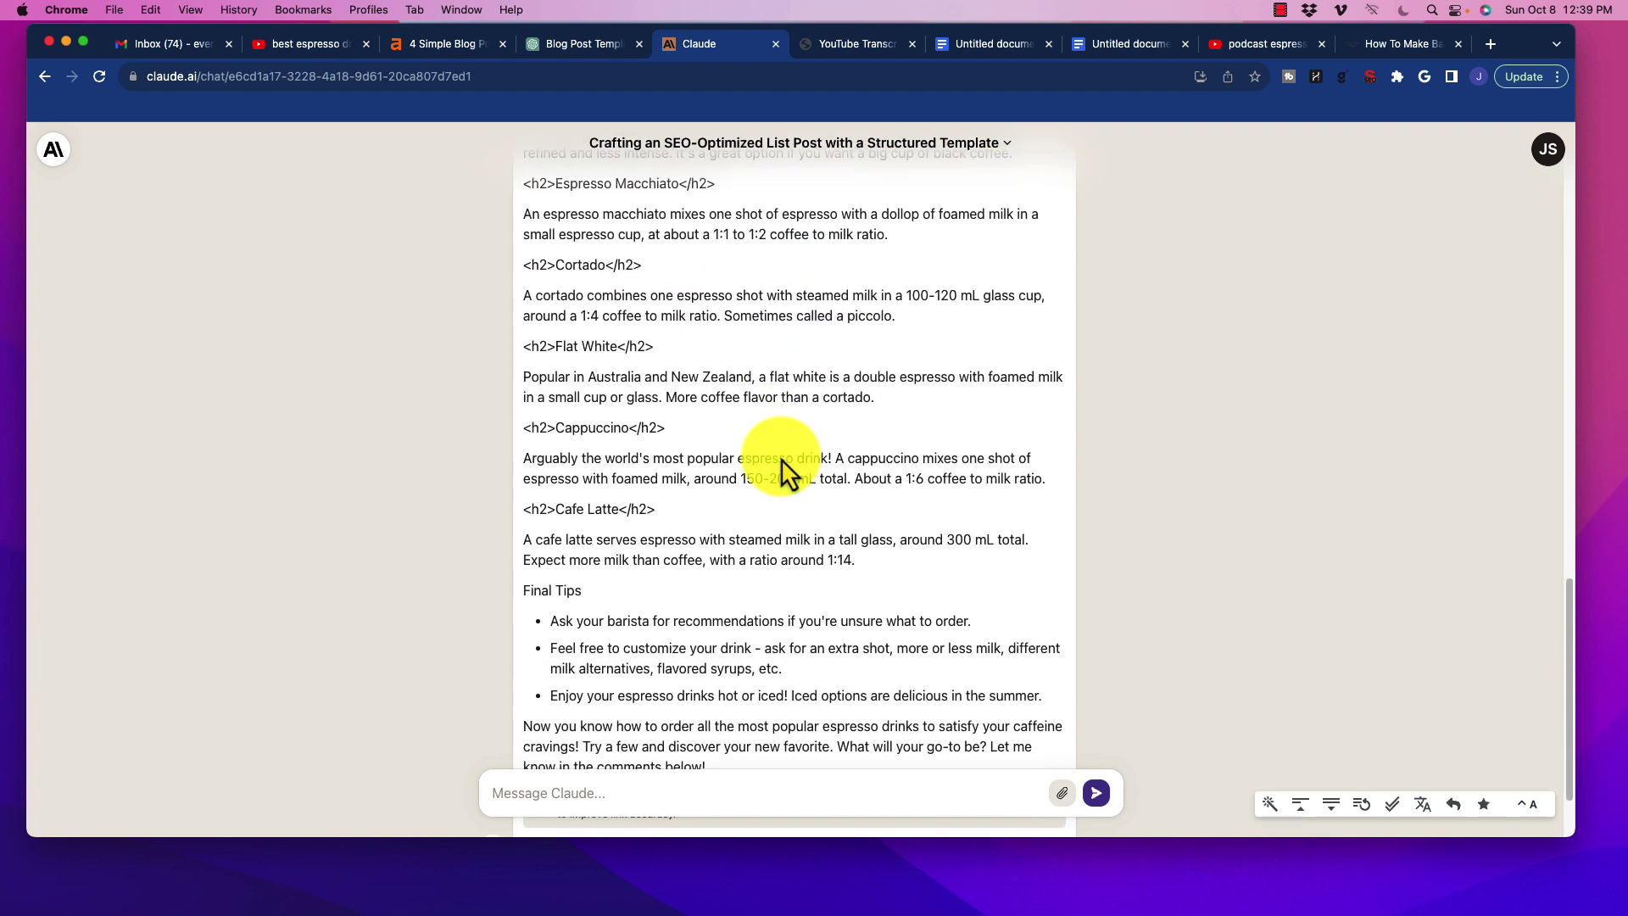
{"action": "scroll", "coordinate": [777, 454], "scroll_direction": "down", "scroll_amount": 2}
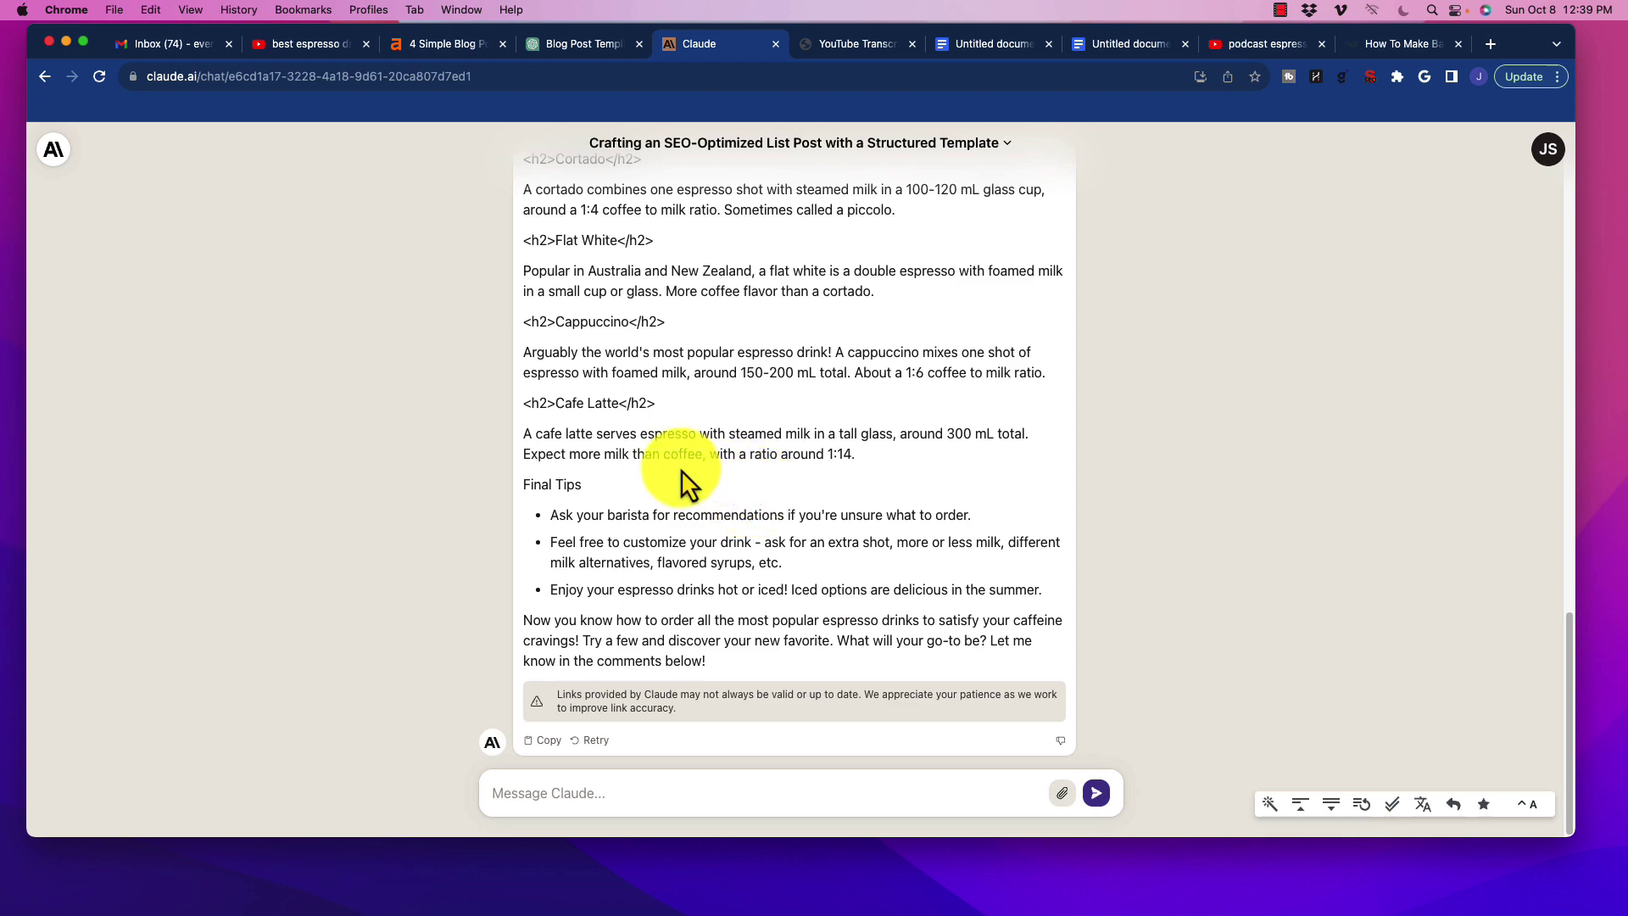
{"action": "scroll", "coordinate": [698, 476], "scroll_direction": "up", "scroll_amount": 10}
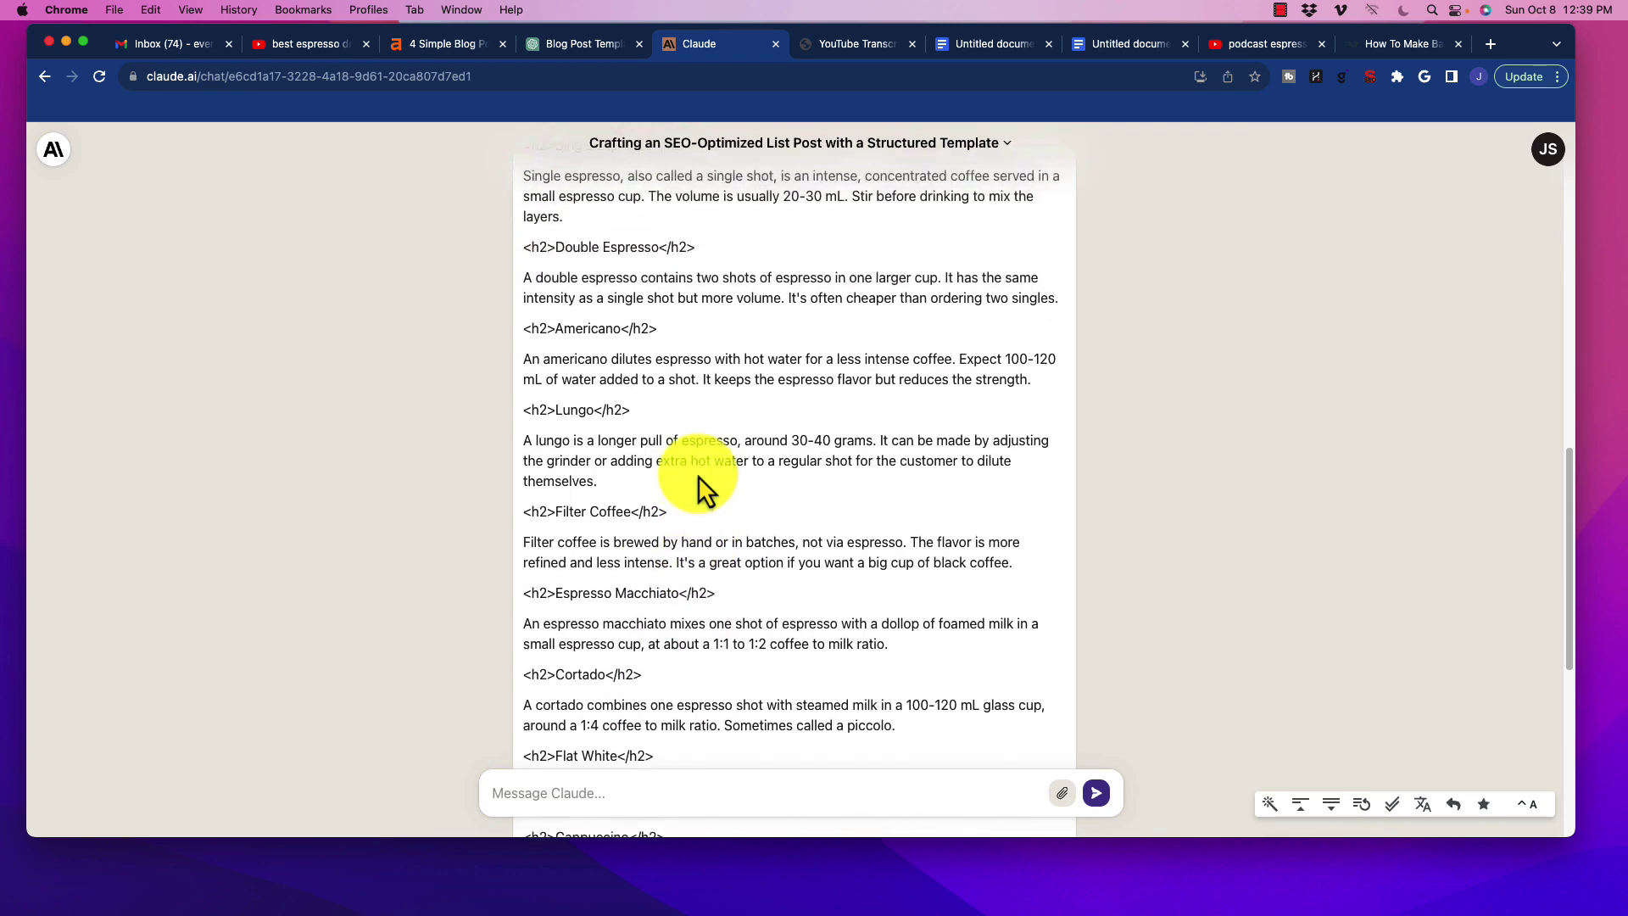
{"action": "scroll", "coordinate": [699, 476], "scroll_direction": "up", "scroll_amount": 4}
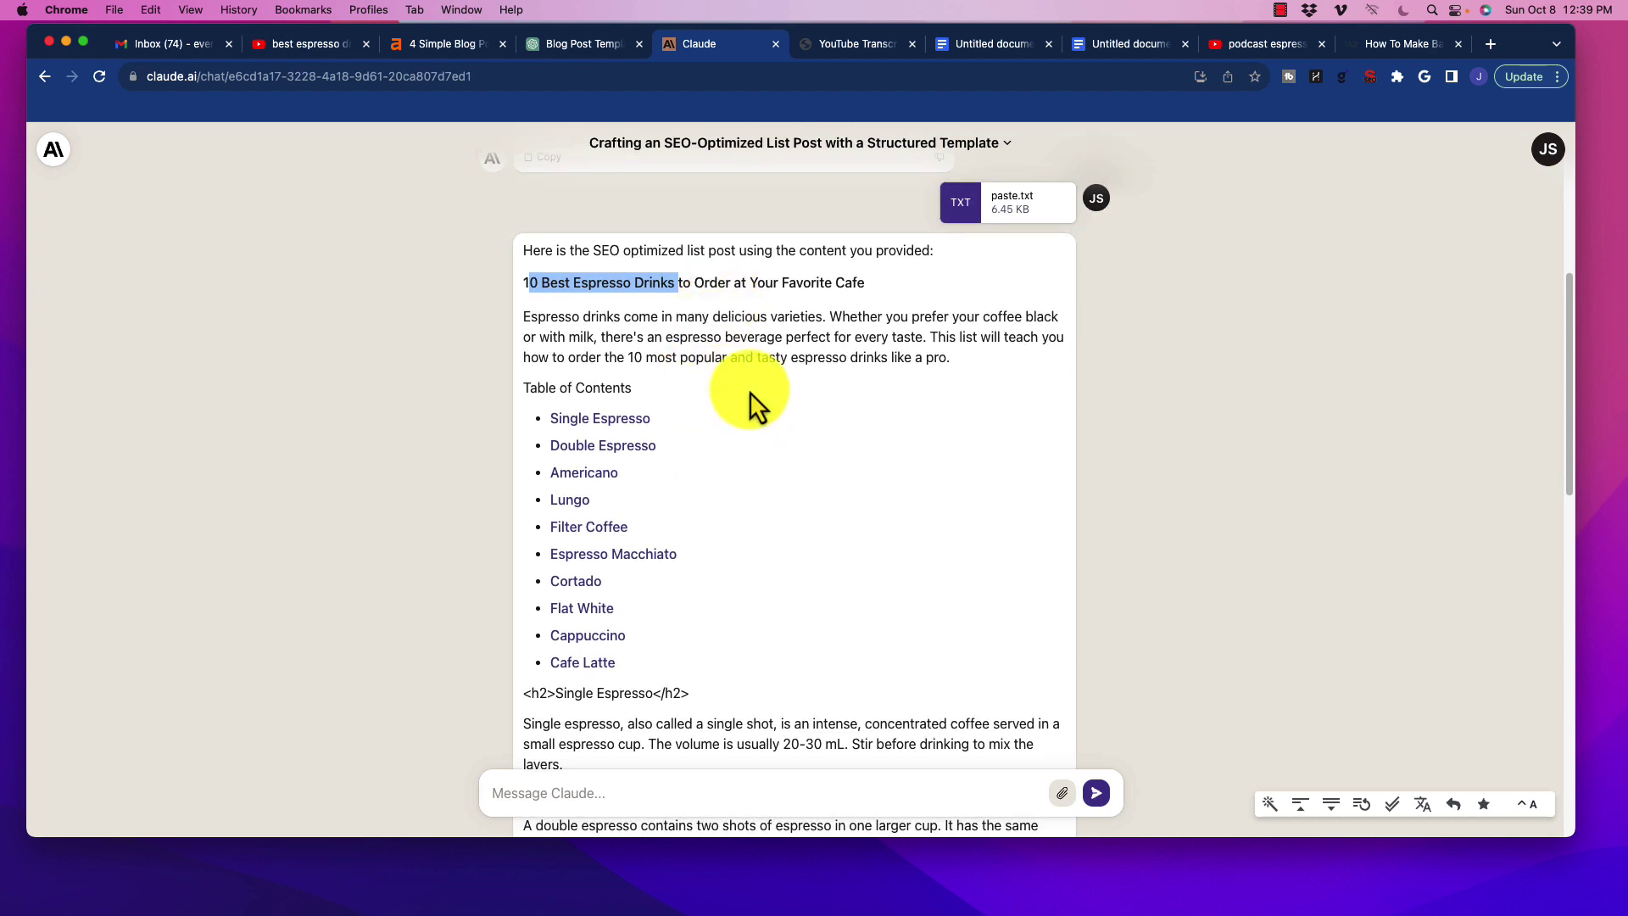
{"action": "scroll", "coordinate": [725, 381], "scroll_direction": "down", "scroll_amount": 14}
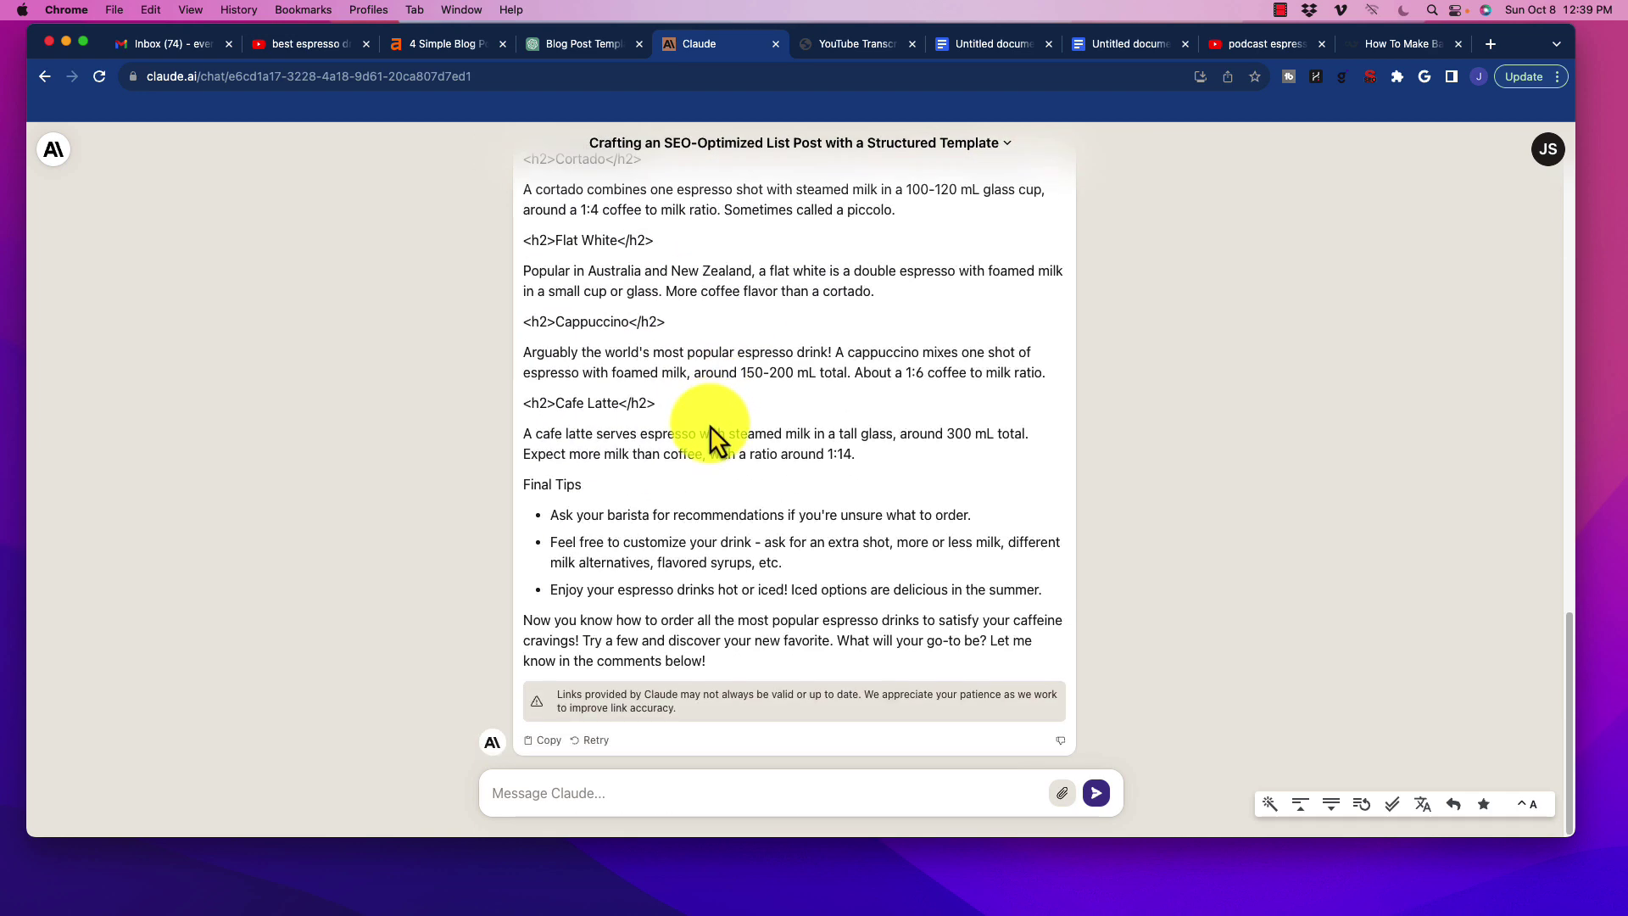
Step: Return to the Ahrefs templates article and scroll past The List Post to '2. The Step-By-Step Guide'
{"action": "left_click", "coordinate": [456, 48]}
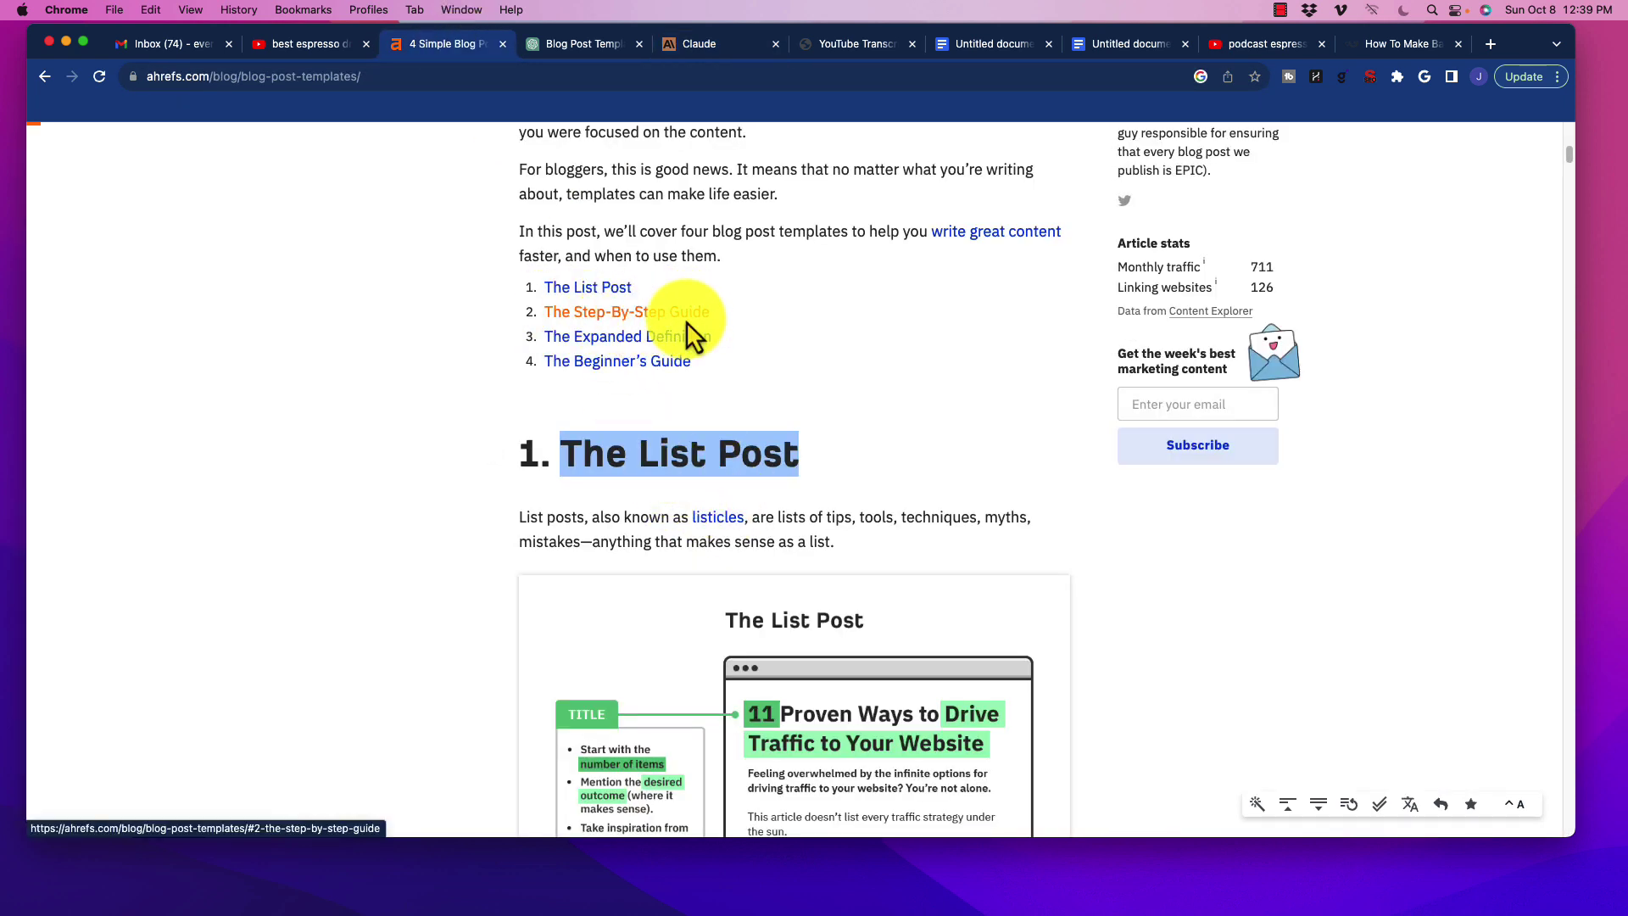
{"action": "scroll", "coordinate": [509, 374], "scroll_direction": "down", "scroll_amount": 15}
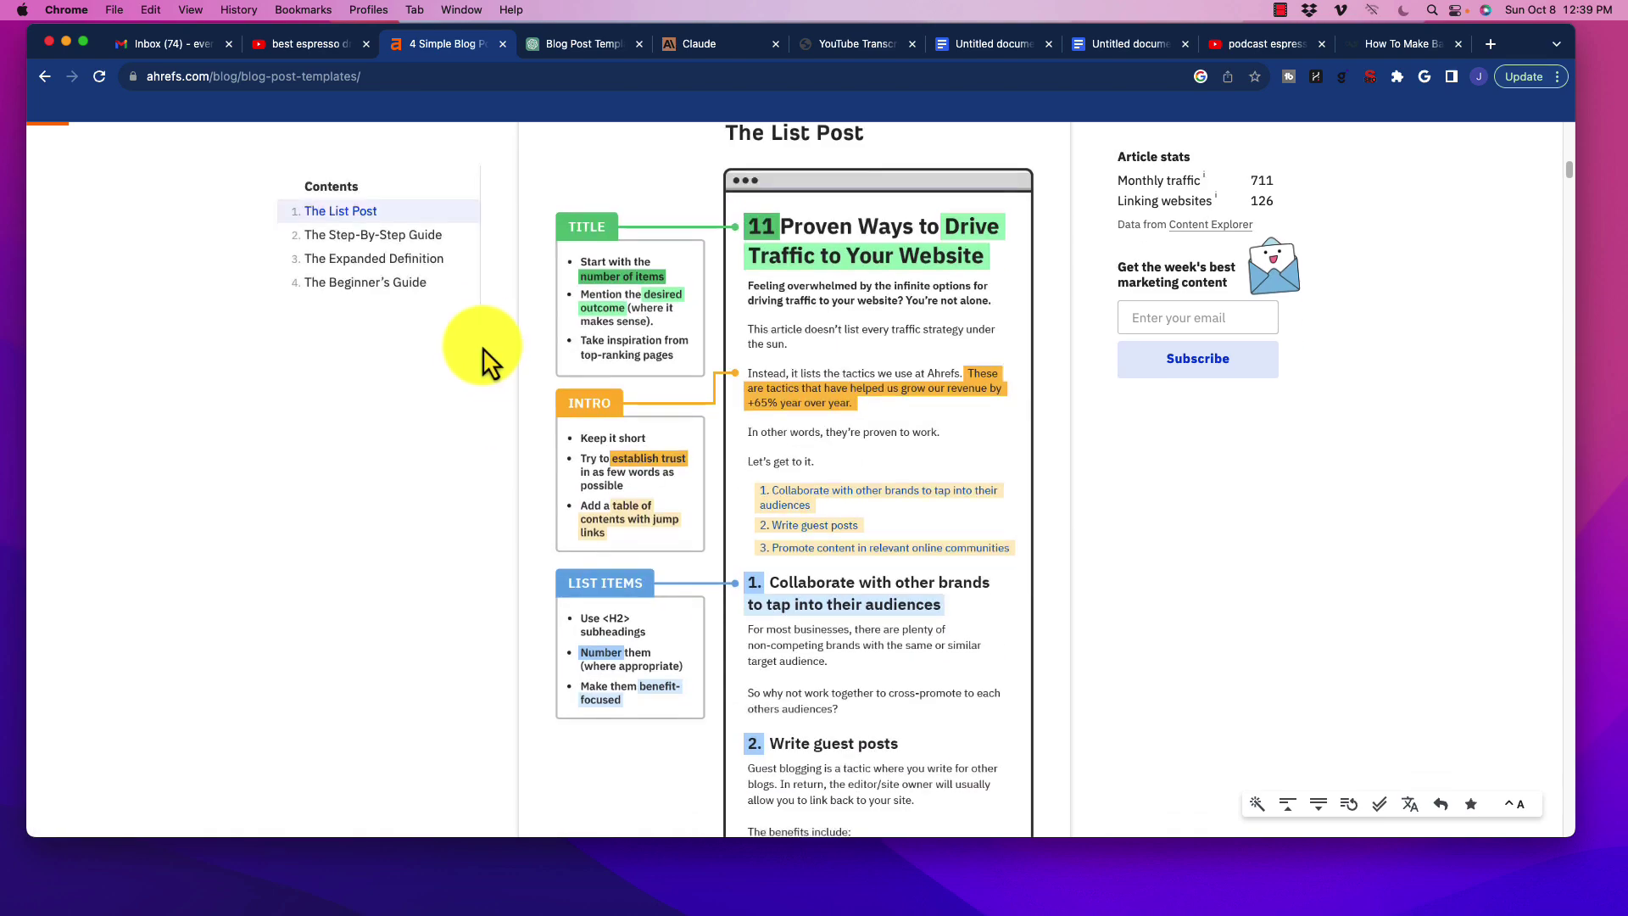
{"action": "scroll", "coordinate": [483, 360], "scroll_direction": "up", "scroll_amount": 10}
{"action": "scroll", "coordinate": [735, 544], "scroll_direction": "down", "scroll_amount": 3}
{"action": "scroll", "coordinate": [737, 543], "scroll_direction": "down", "scroll_amount": 15}
{"action": "scroll", "coordinate": [746, 547], "scroll_direction": "down", "scroll_amount": 15}
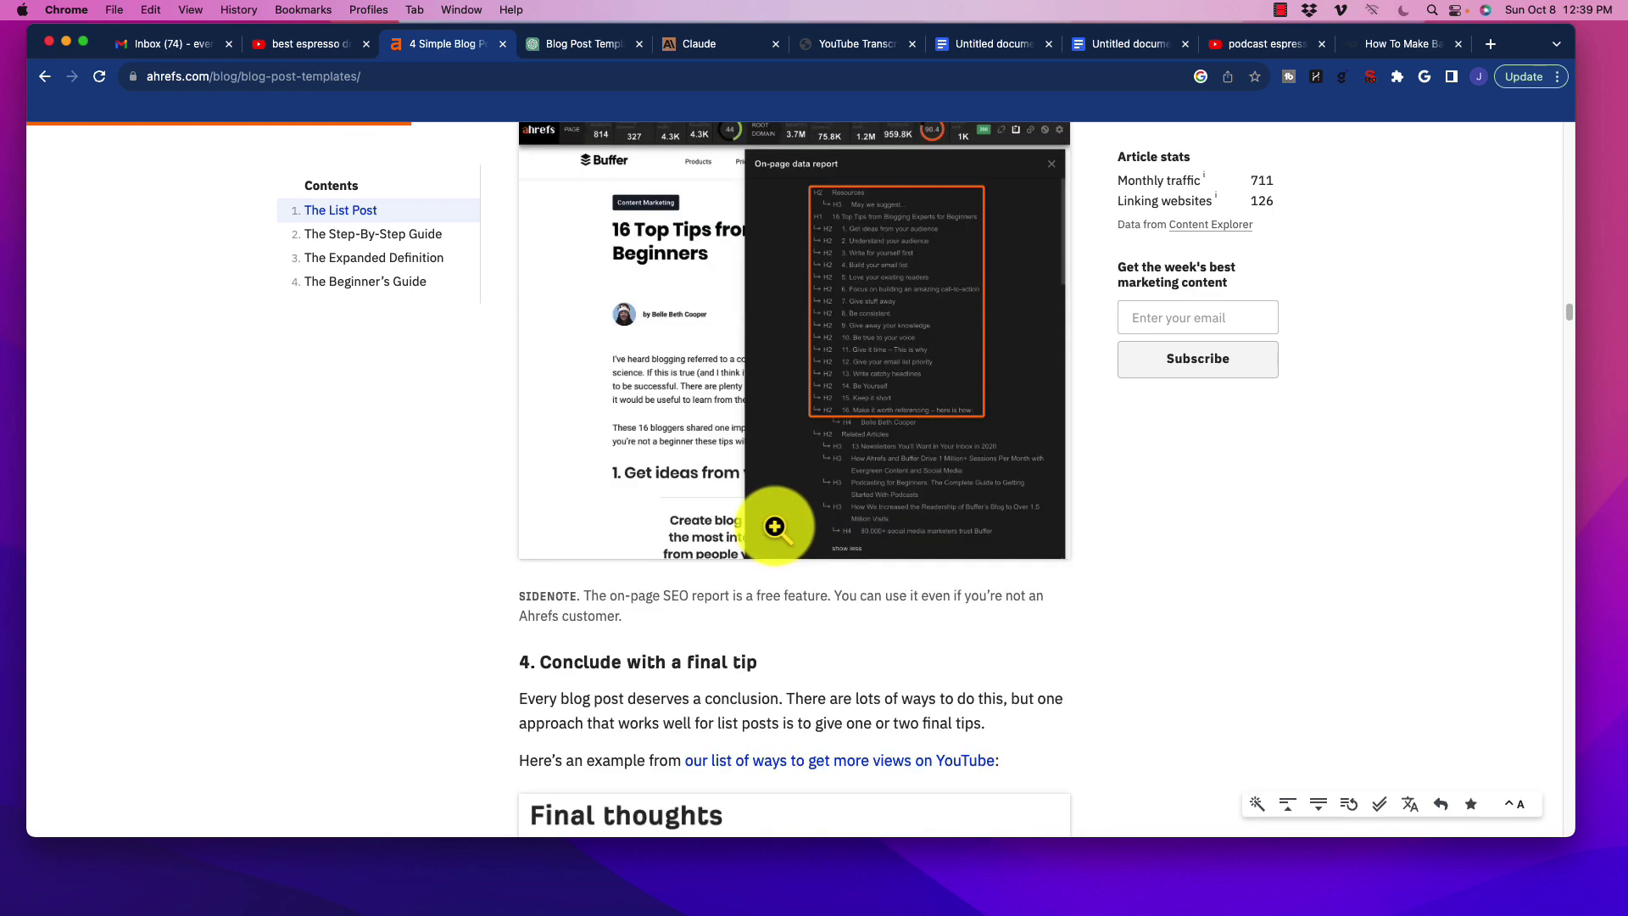
{"action": "scroll", "coordinate": [775, 526], "scroll_direction": "down", "scroll_amount": 15}
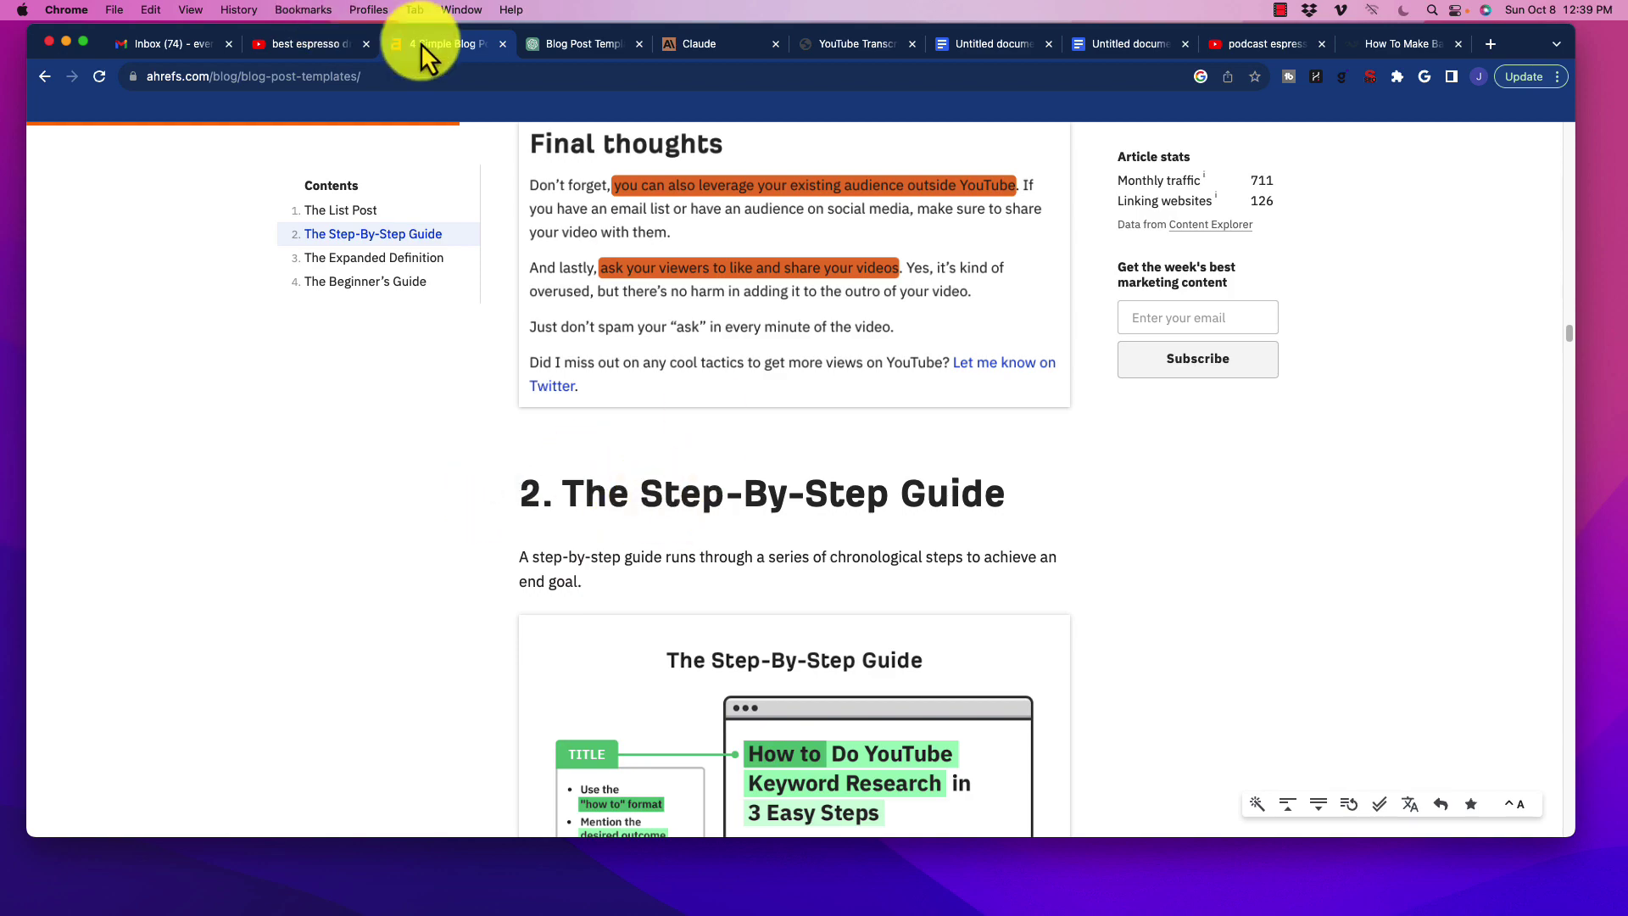
Step: Back in ChatGPT, highlight 'The Step-By-Step Guide' in the templates summary and scroll on
{"action": "left_click", "coordinate": [570, 44]}
{"action": "scroll", "coordinate": [801, 394], "scroll_direction": "up", "scroll_amount": 10}
{"action": "scroll", "coordinate": [801, 394], "scroll_direction": "up", "scroll_amount": 10}
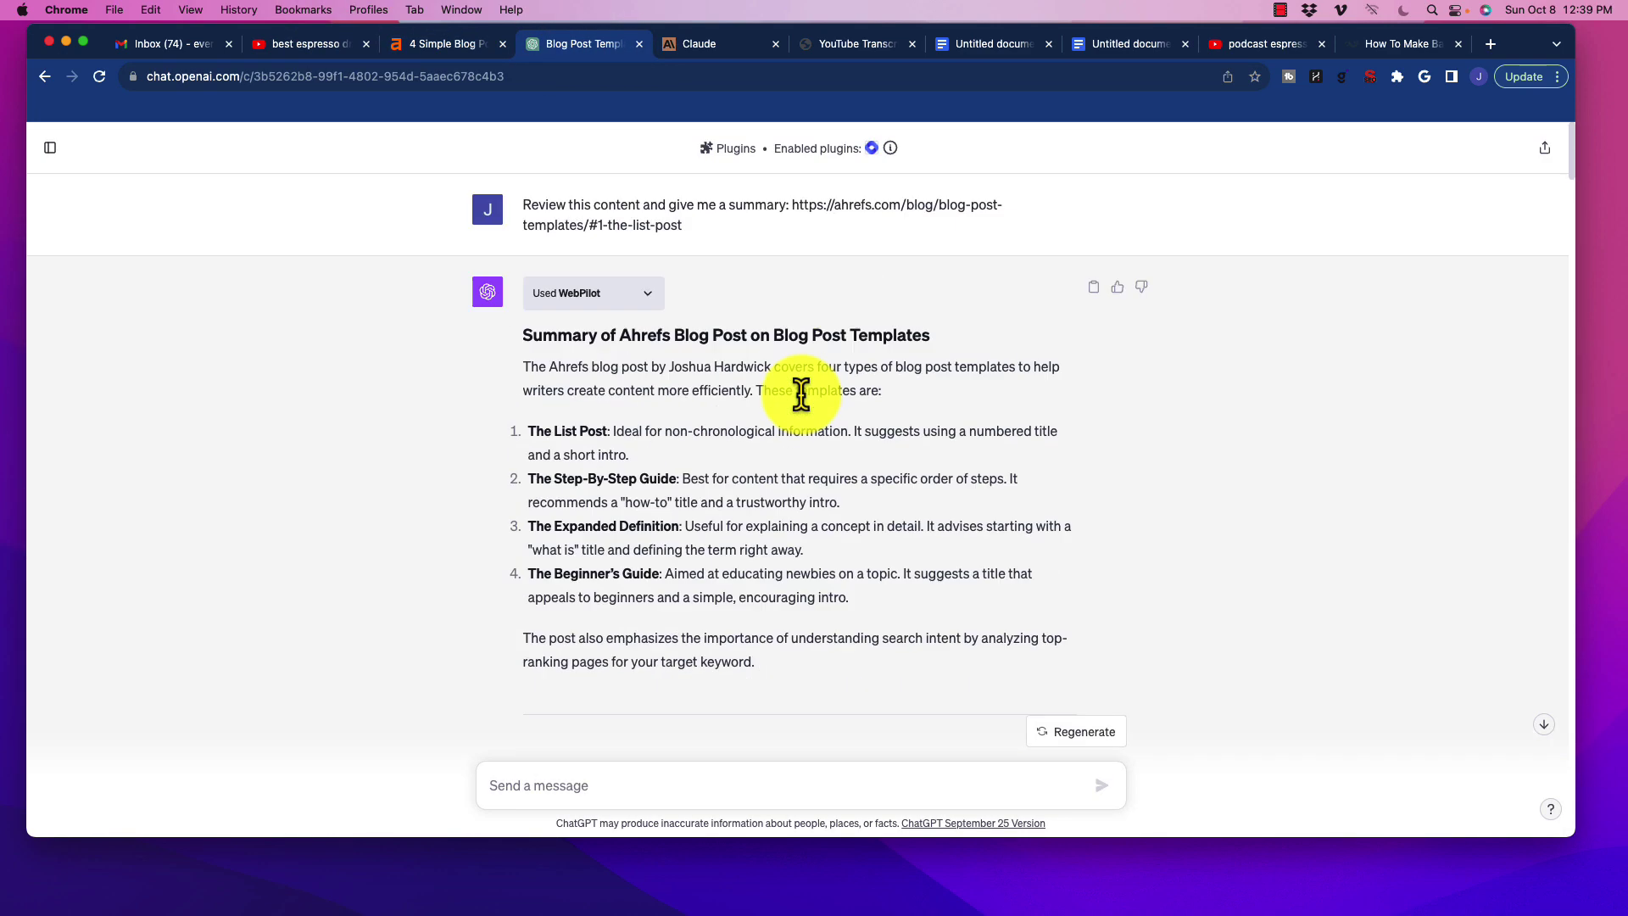
{"action": "scroll", "coordinate": [543, 483], "scroll_direction": "down", "scroll_amount": 1}
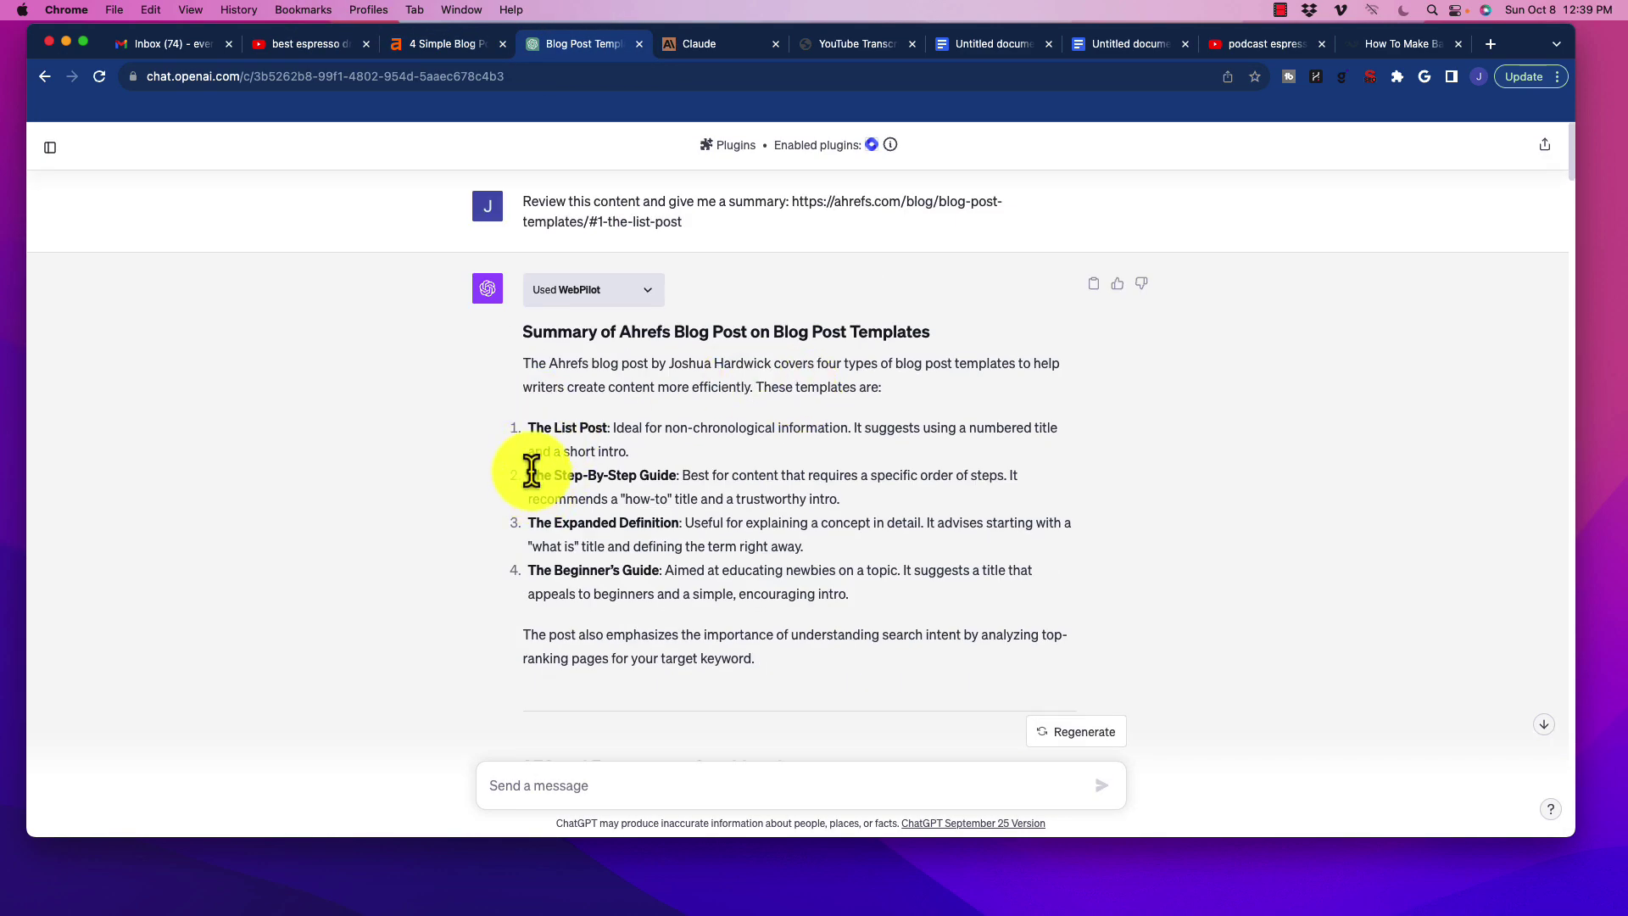
{"action": "left_click_drag", "start_coordinate": [529, 475], "coordinate": [675, 477]}
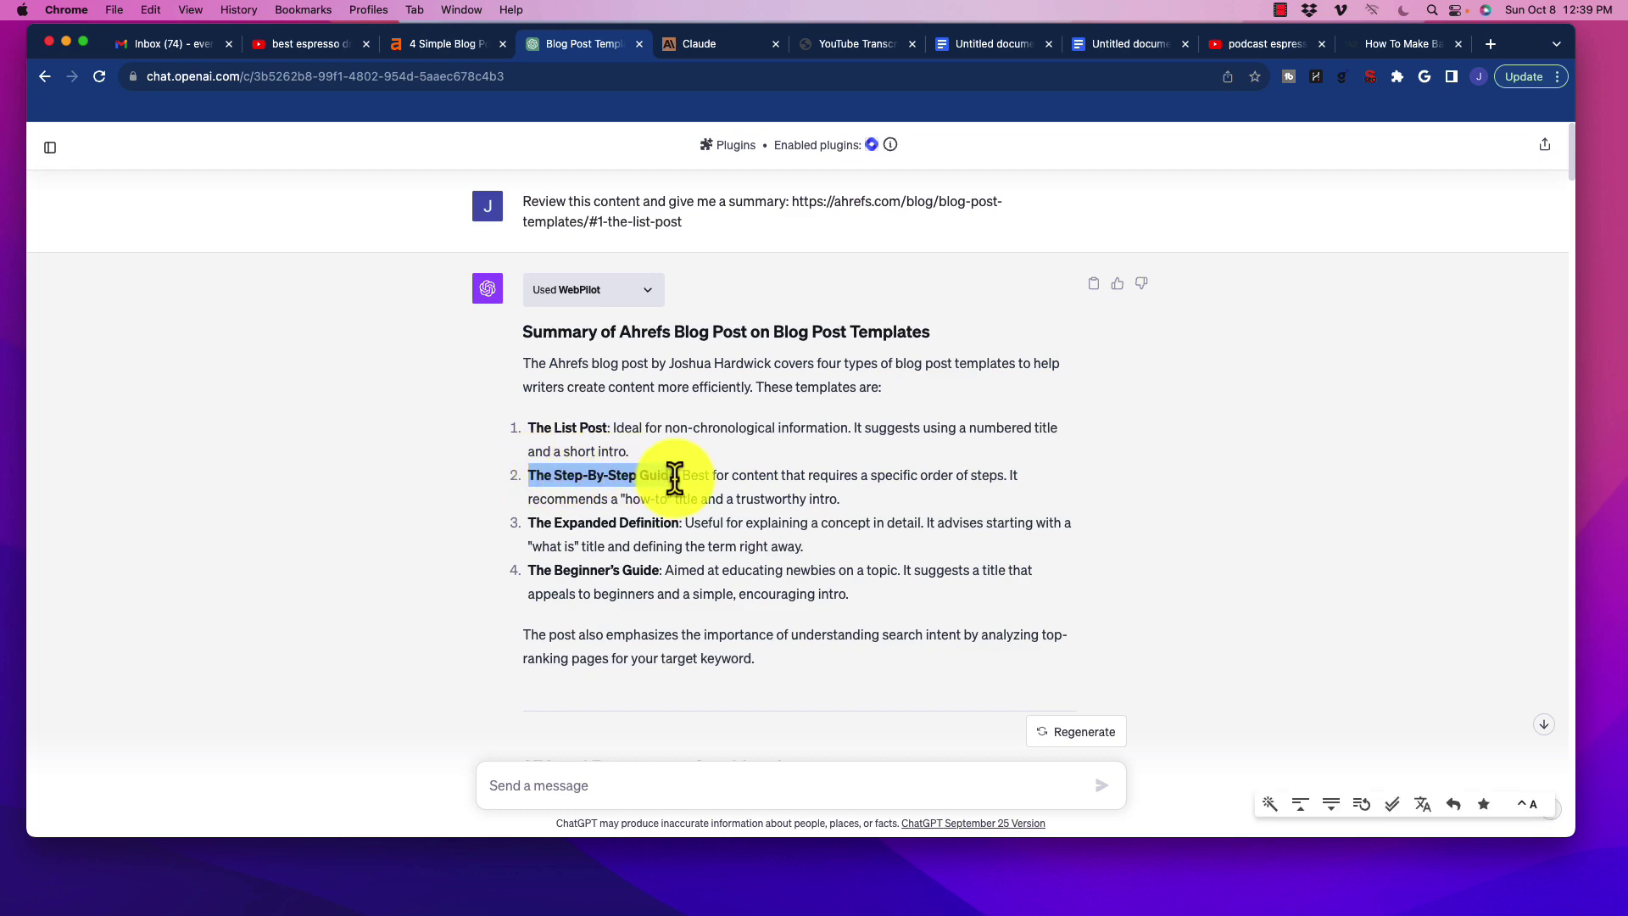
{"action": "scroll", "coordinate": [552, 487], "scroll_direction": "down", "scroll_amount": 1}
{"action": "scroll", "coordinate": [560, 487], "scroll_direction": "down", "scroll_amount": 20}
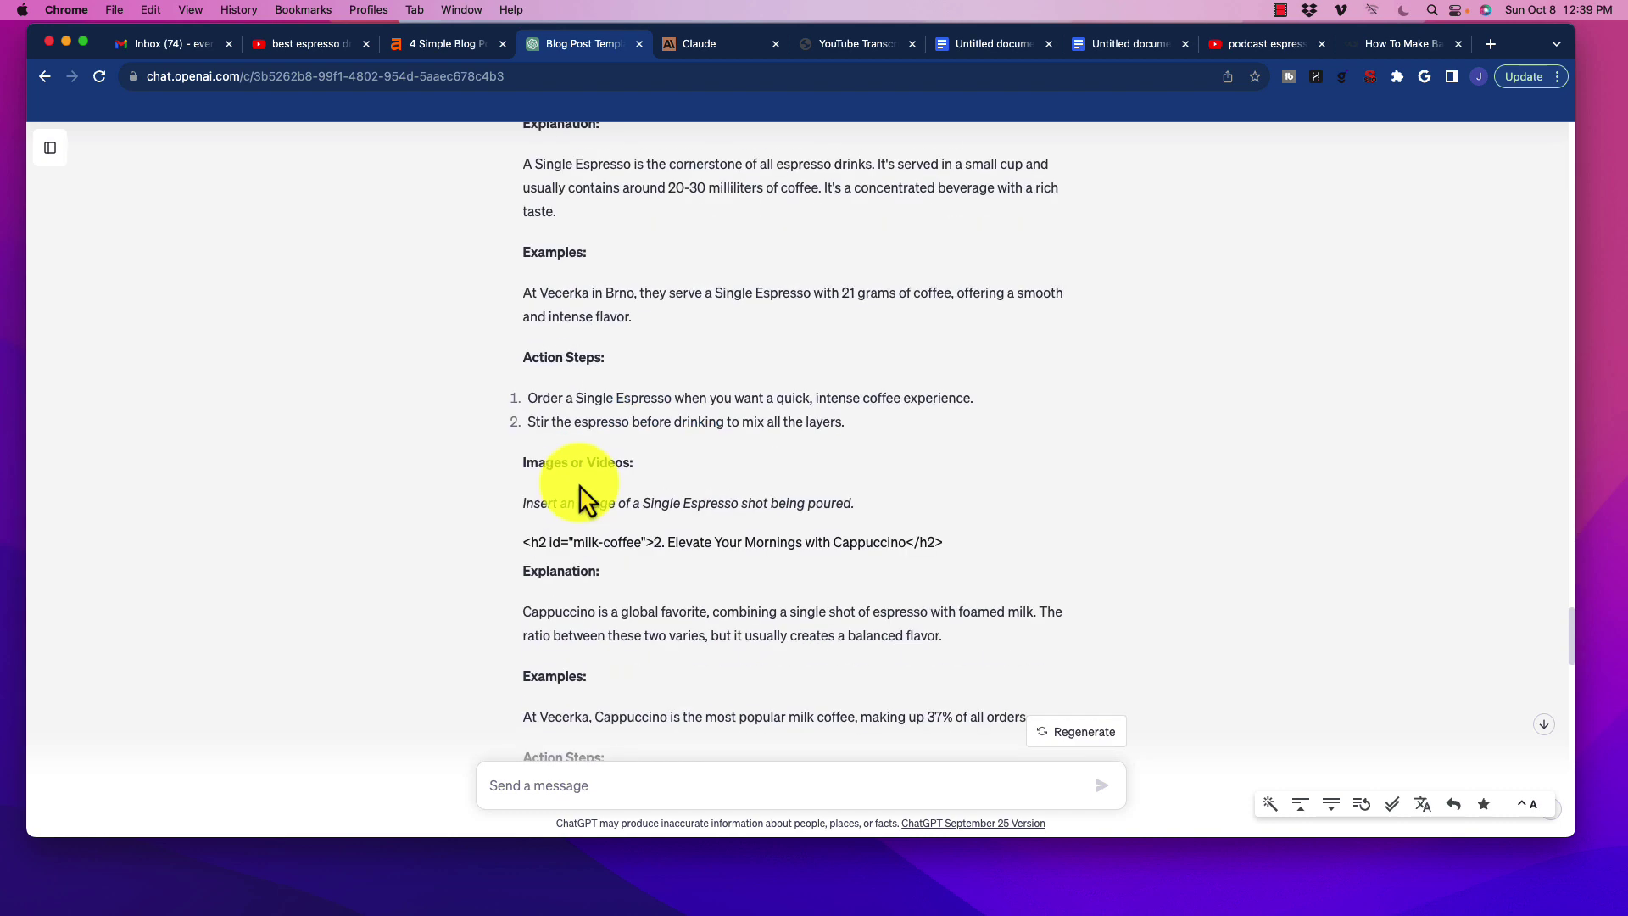
Step: Review the 'how to make espresso' keyword at the top of Claude's espresso guide
{"action": "key", "text": "ctrl+Tab"}
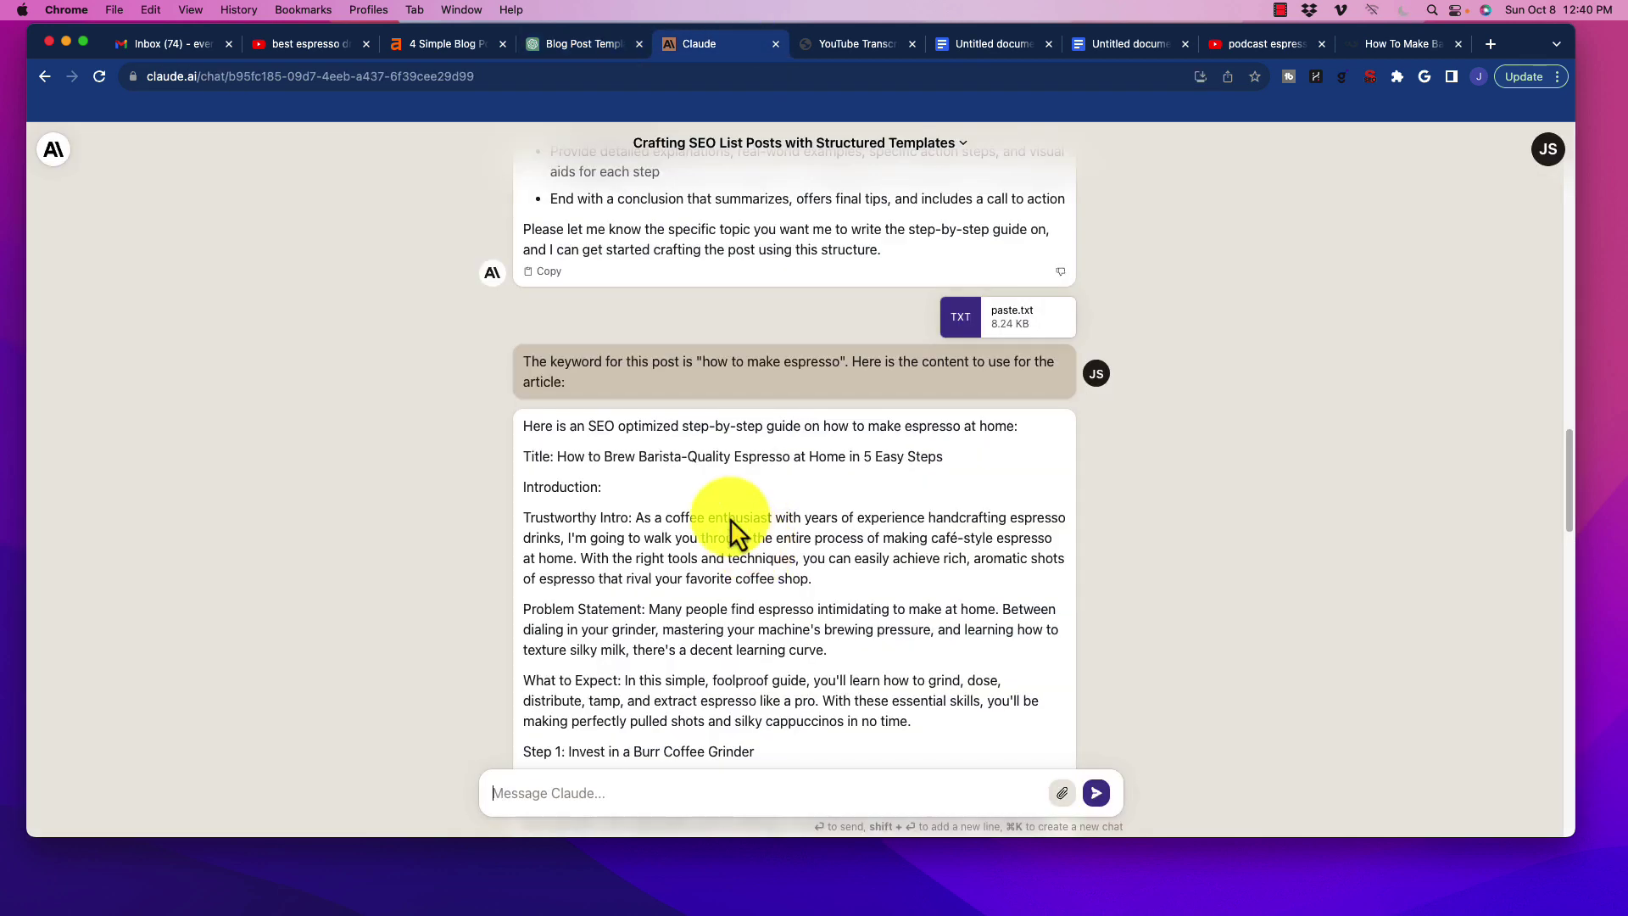
{"action": "scroll", "coordinate": [774, 429], "scroll_direction": "up", "scroll_amount": 6}
{"action": "scroll", "coordinate": [777, 436], "scroll_direction": "down", "scroll_amount": 3}
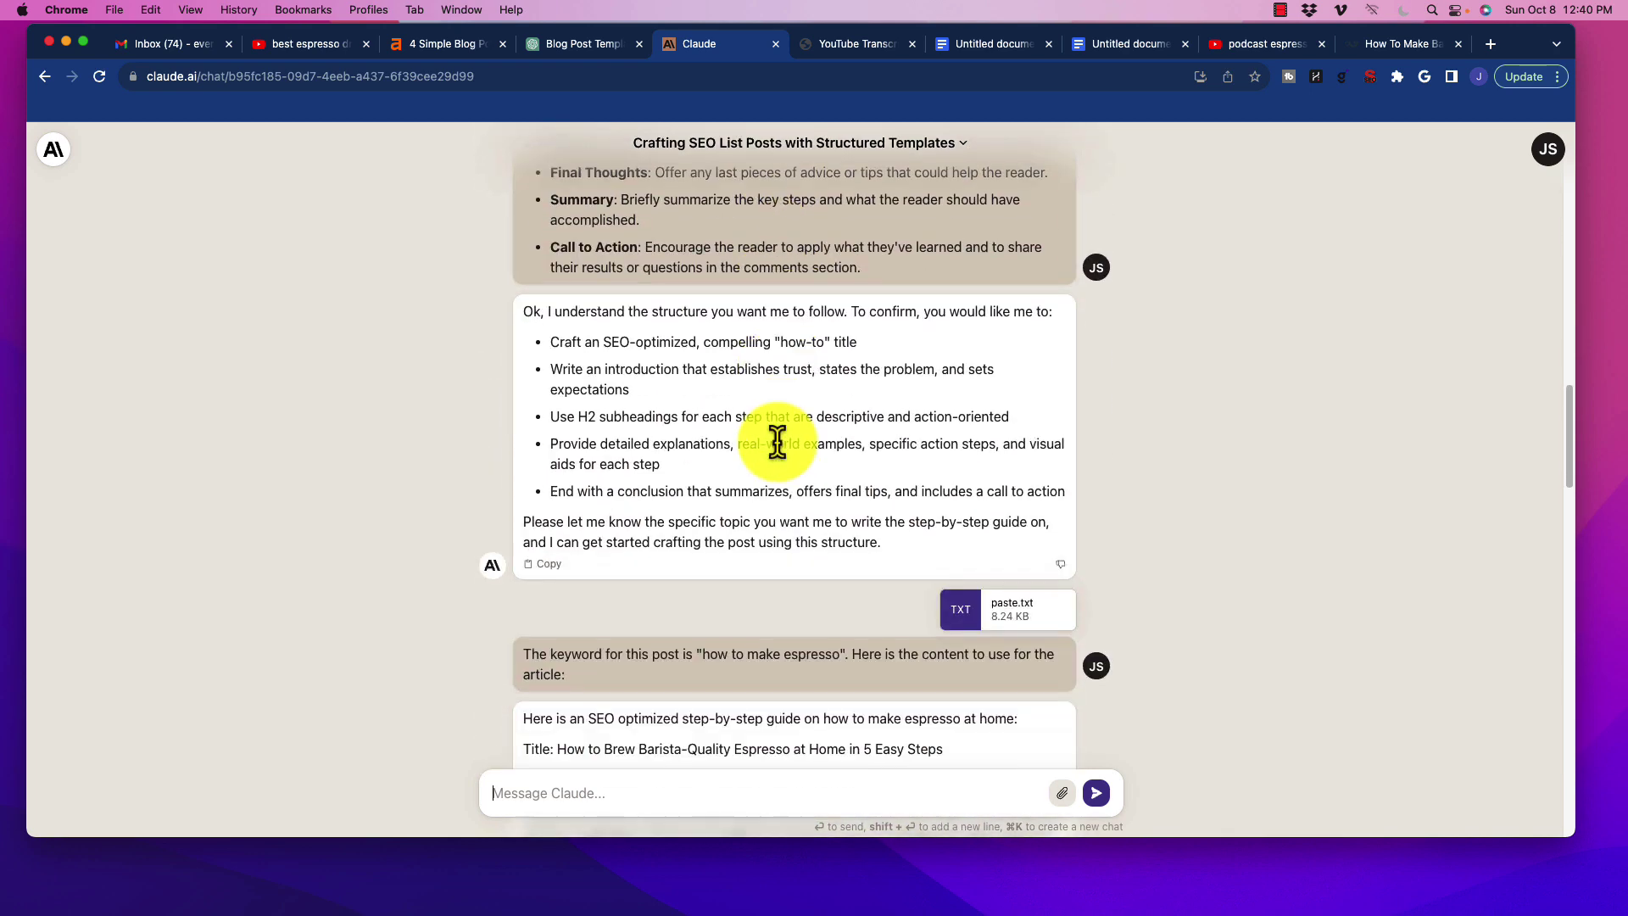
{"action": "scroll", "coordinate": [777, 442], "scroll_direction": "up", "scroll_amount": 6}
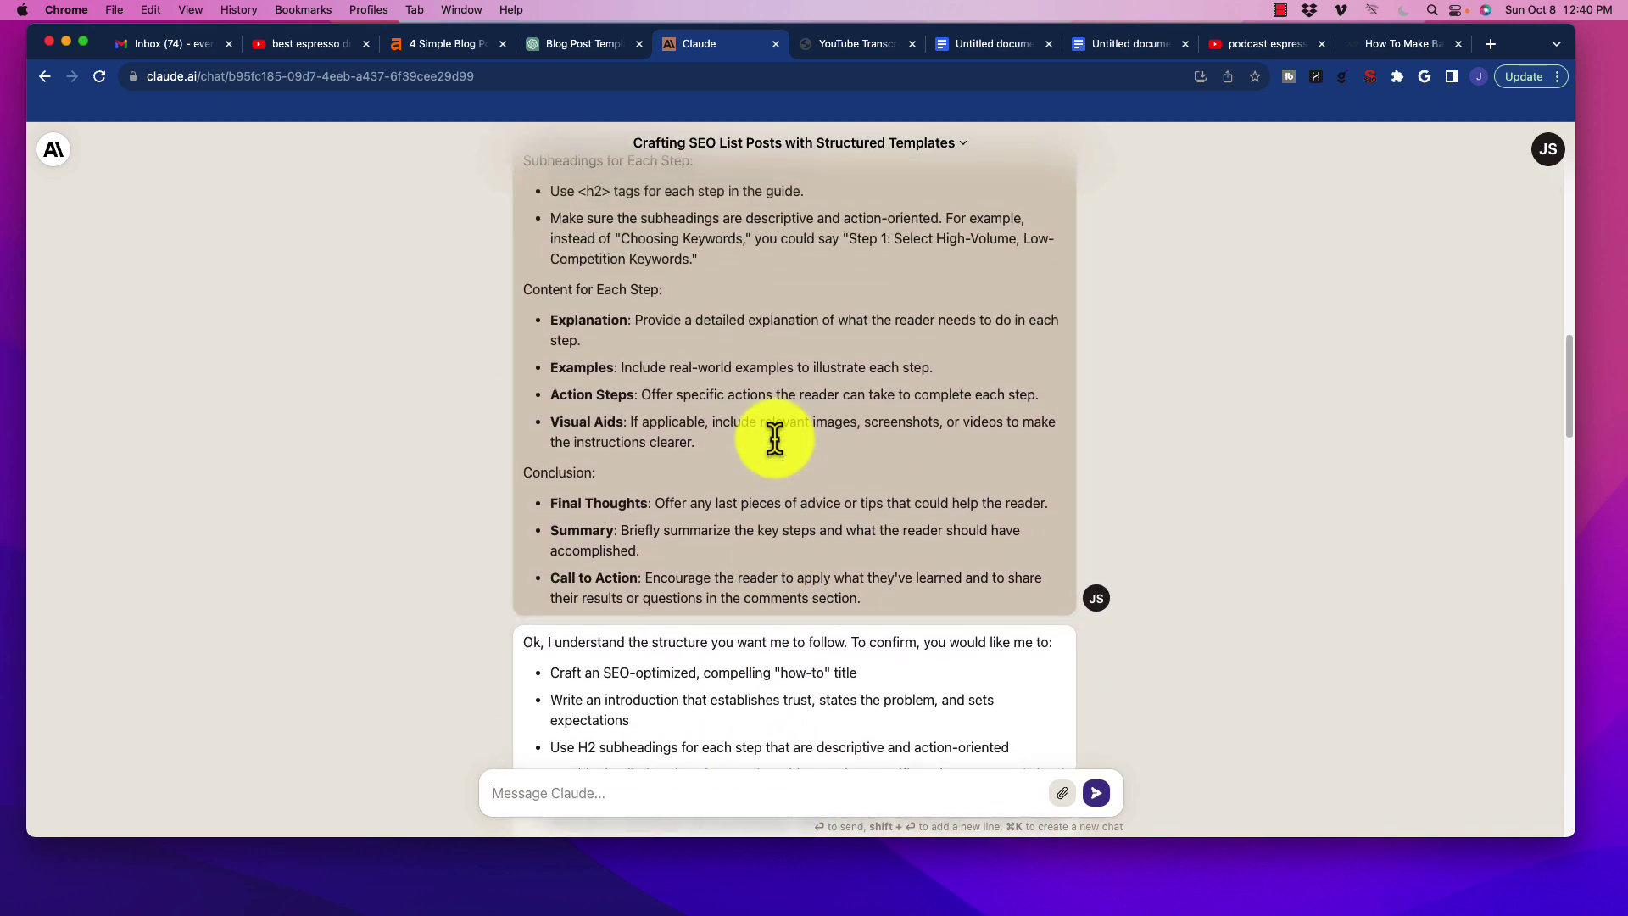
{"action": "scroll", "coordinate": [775, 438], "scroll_direction": "up", "scroll_amount": 3}
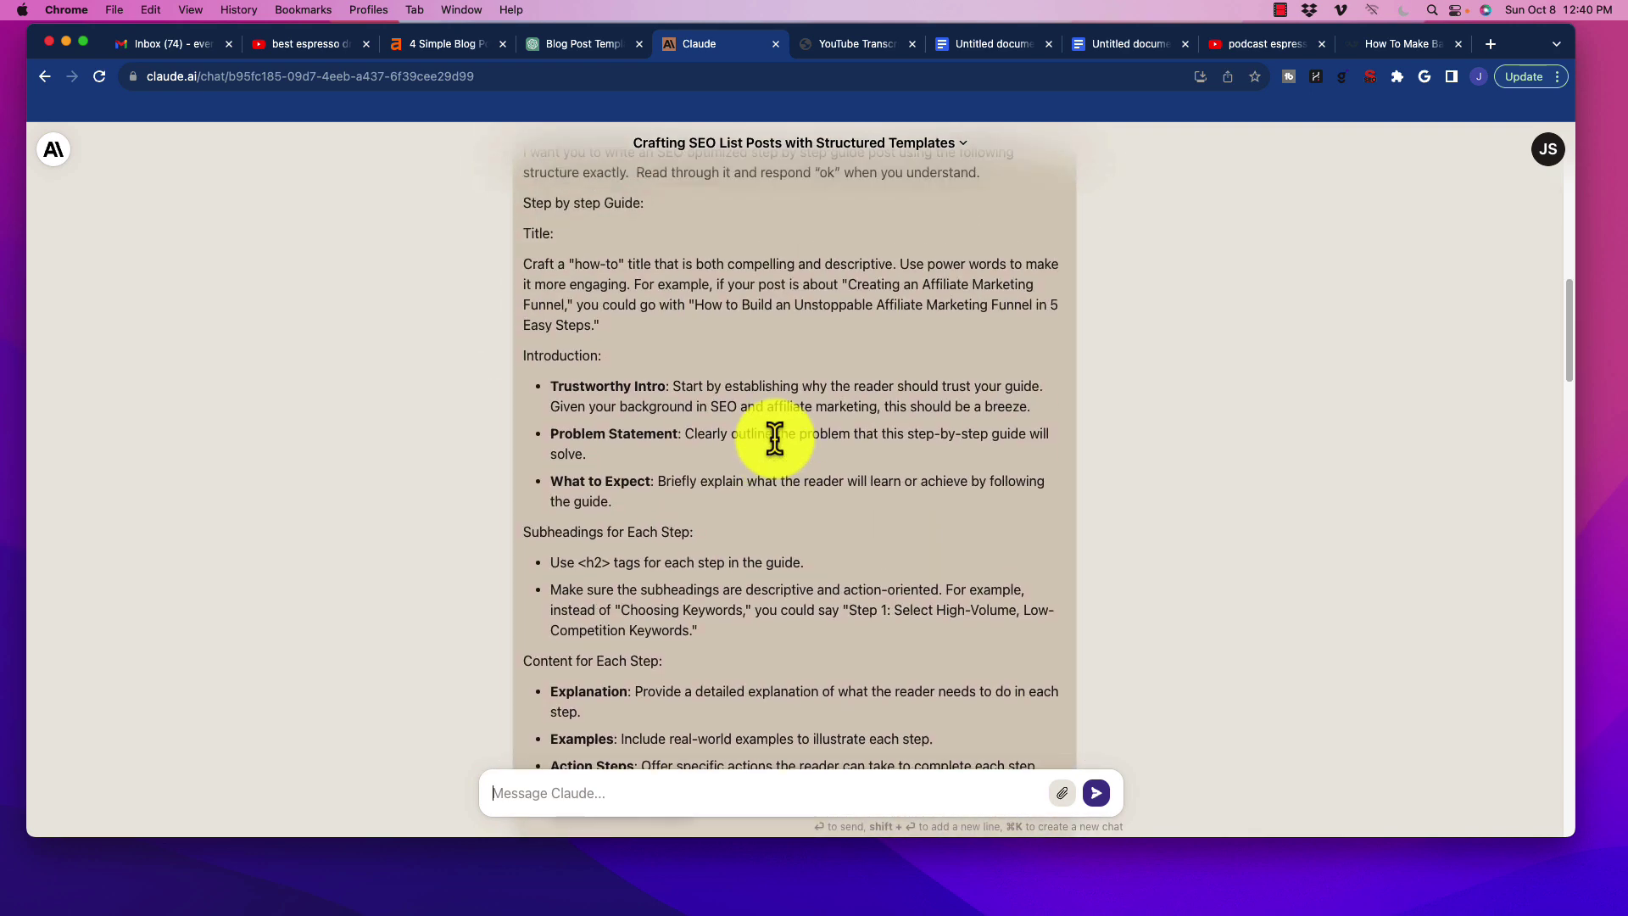
{"action": "scroll", "coordinate": [746, 435], "scroll_direction": "up", "scroll_amount": 1}
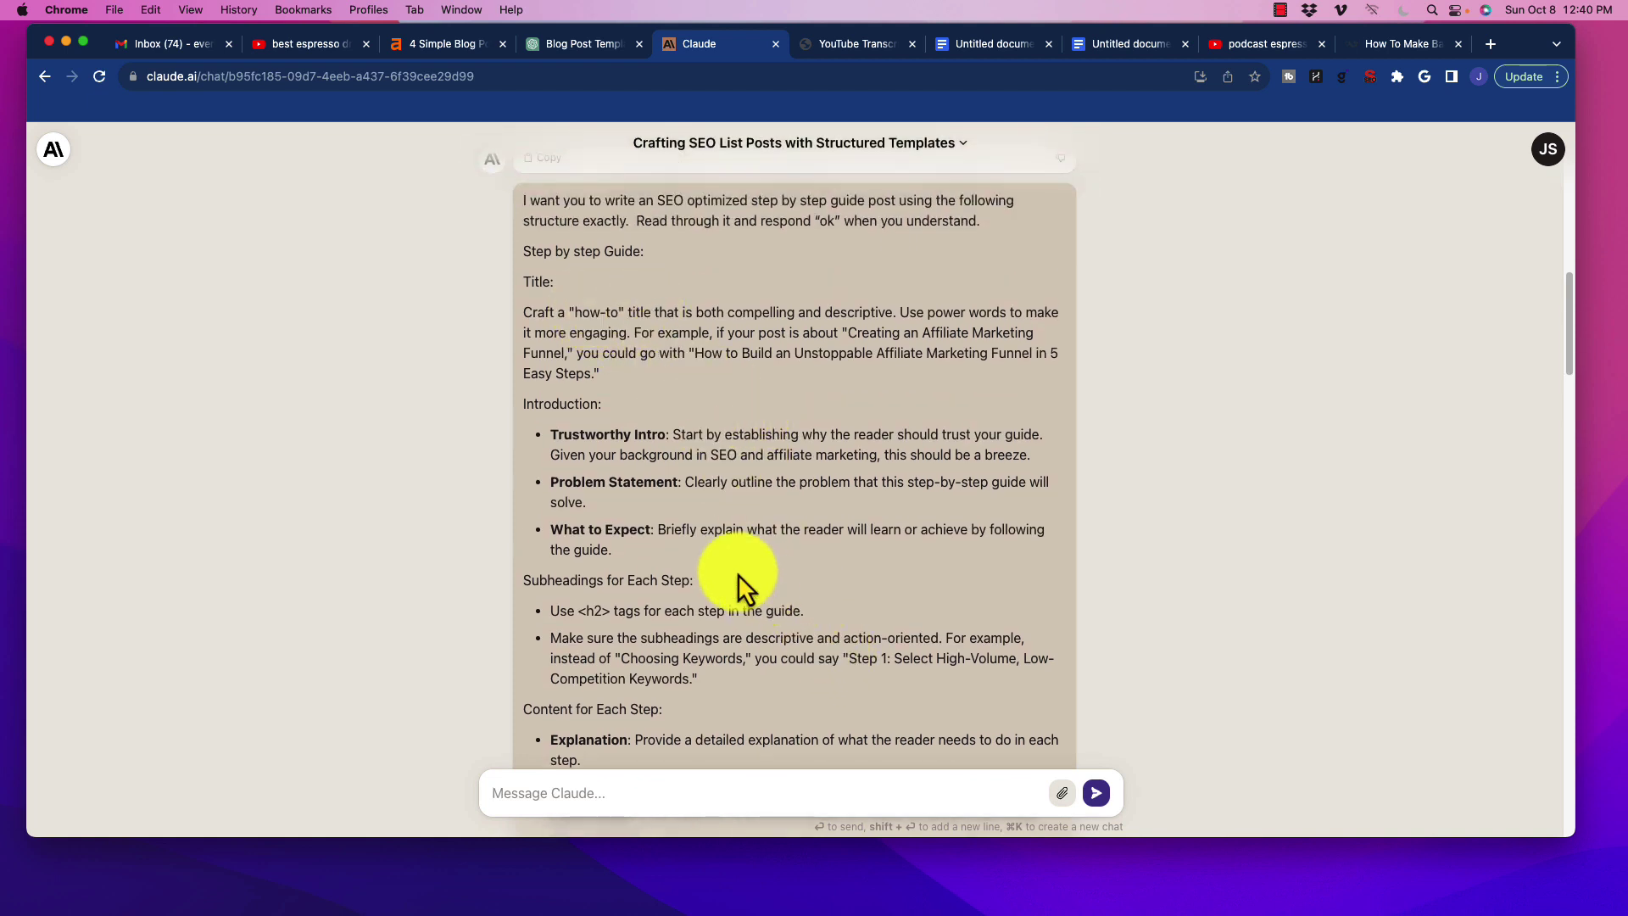
{"action": "scroll", "coordinate": [787, 502], "scroll_direction": "down", "scroll_amount": 10}
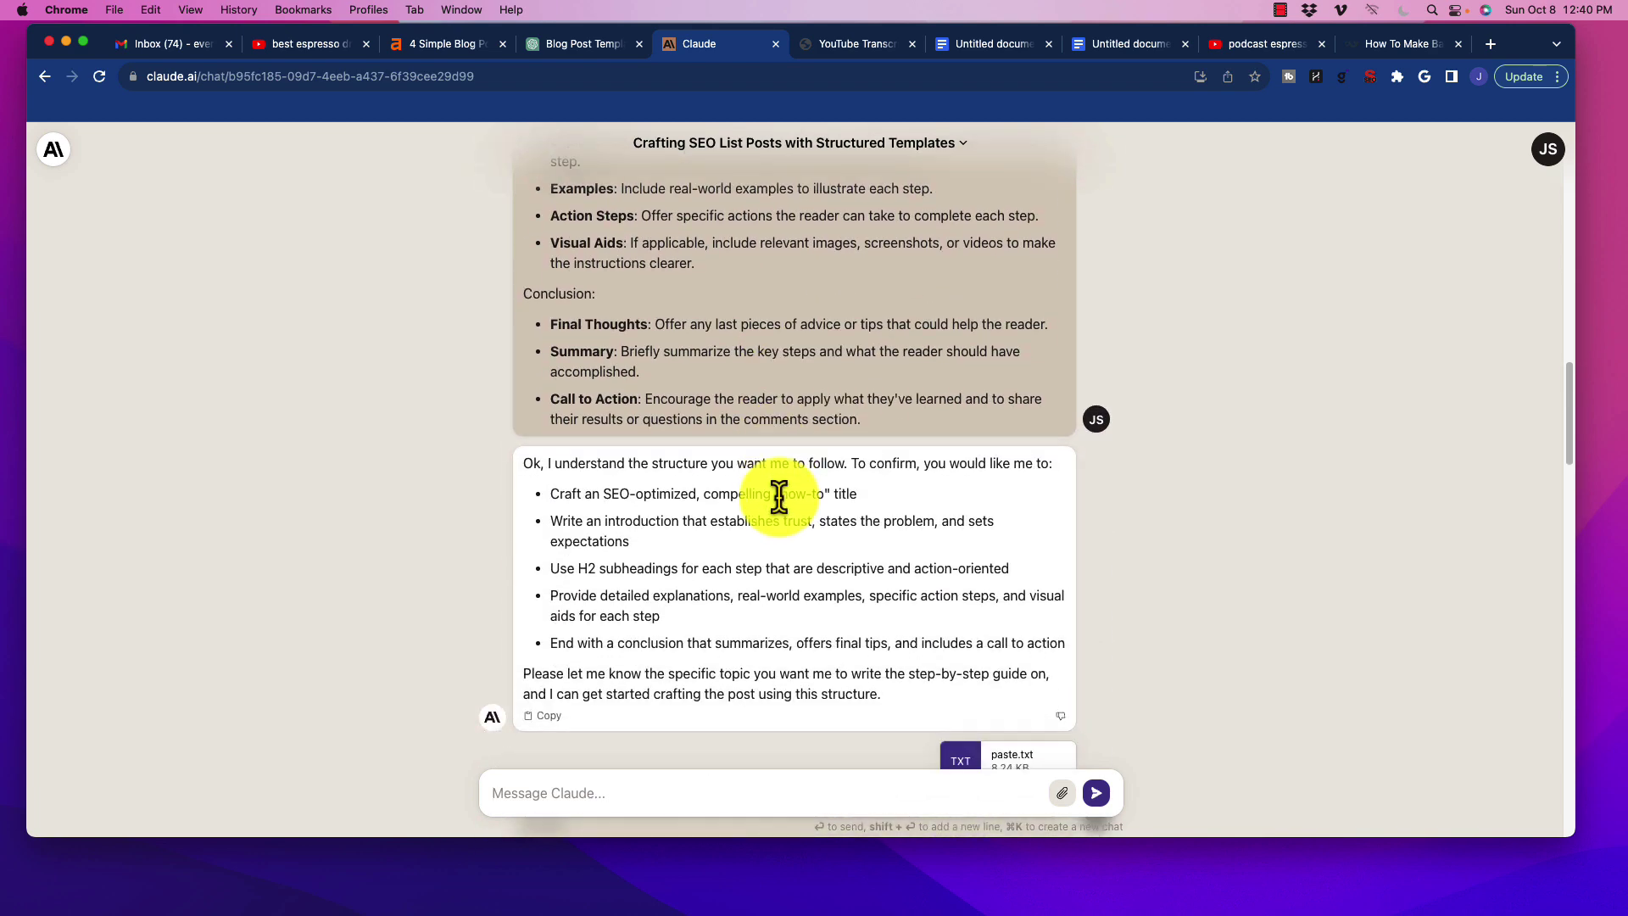
{"action": "scroll", "coordinate": [777, 497], "scroll_direction": "down", "scroll_amount": 4}
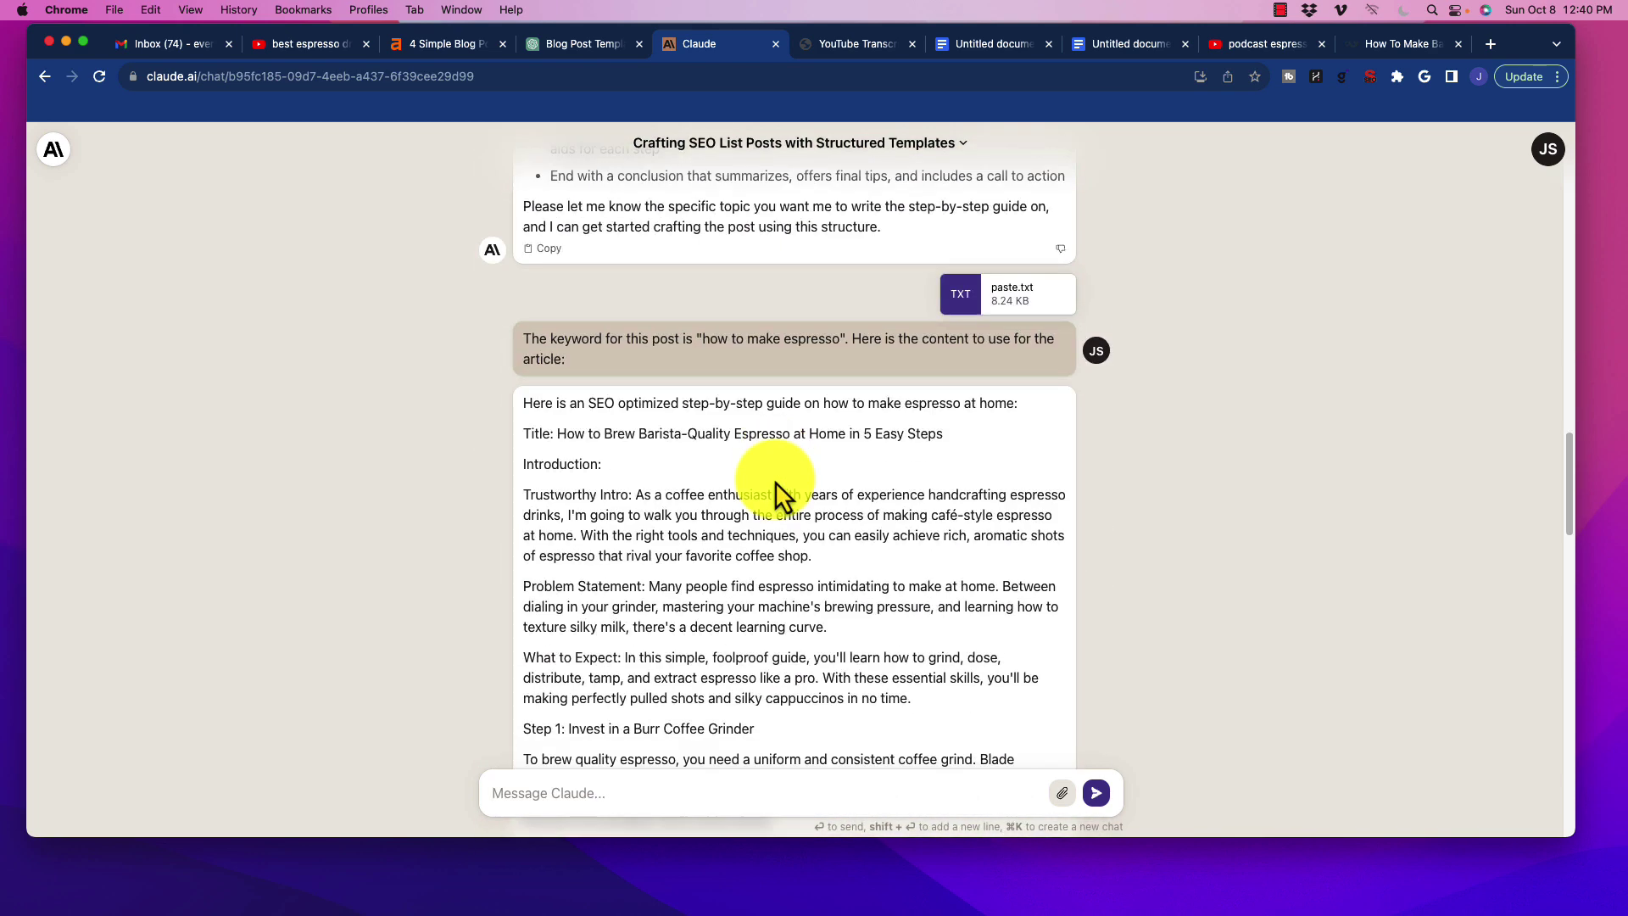
{"action": "left_click_drag", "start_coordinate": [703, 339], "coordinate": [846, 341]}
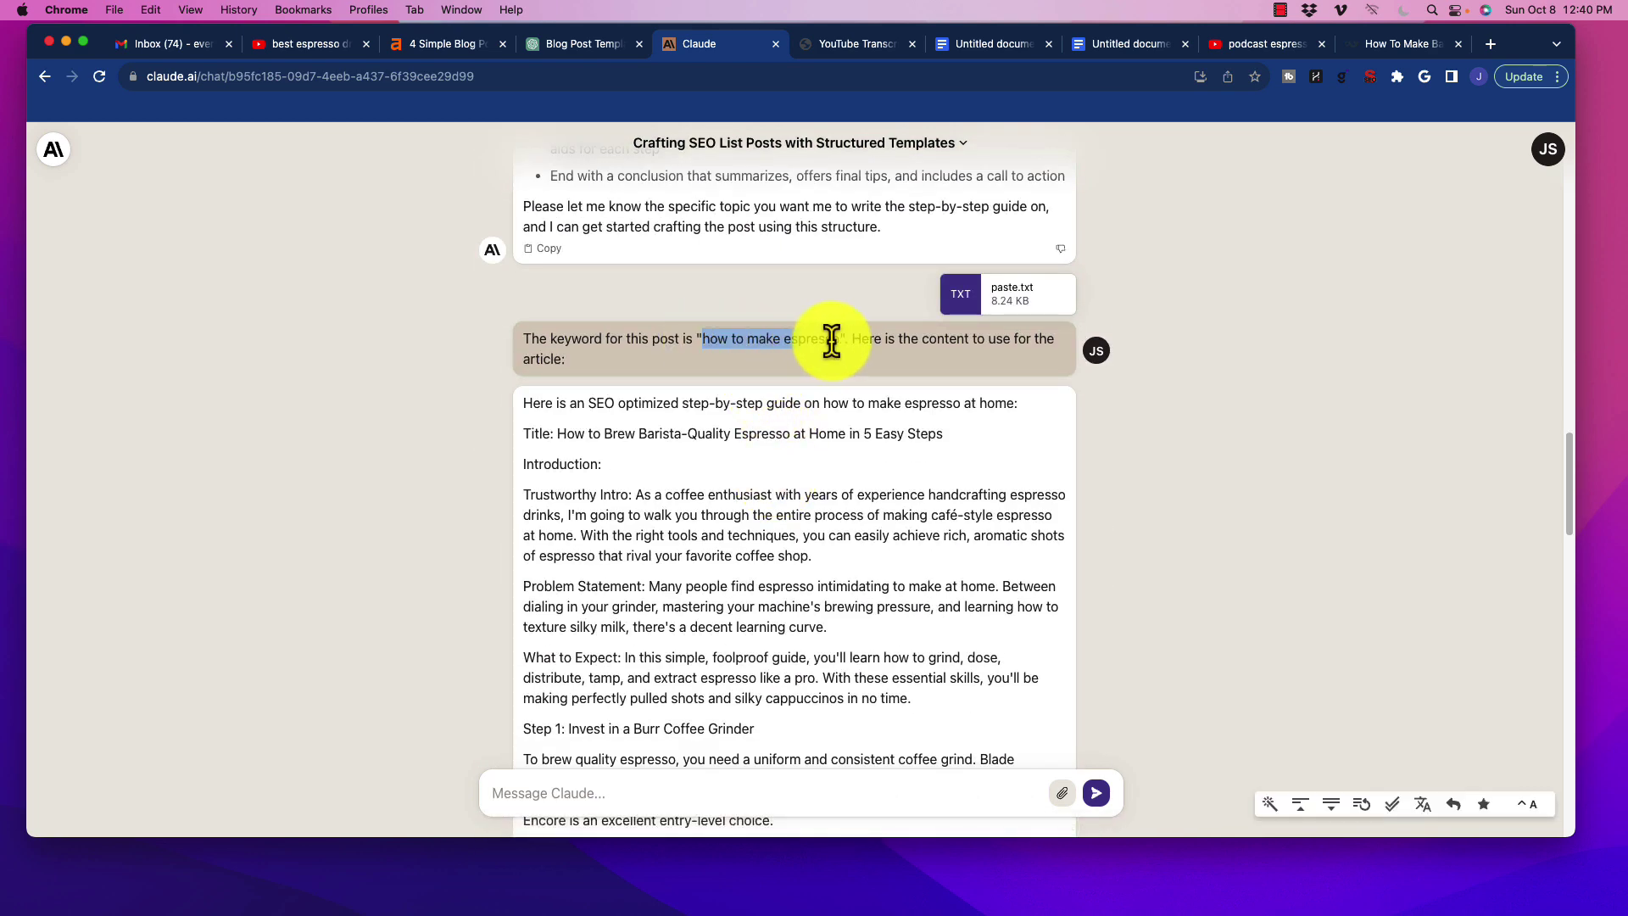
{"action": "left_click", "coordinate": [864, 361]}
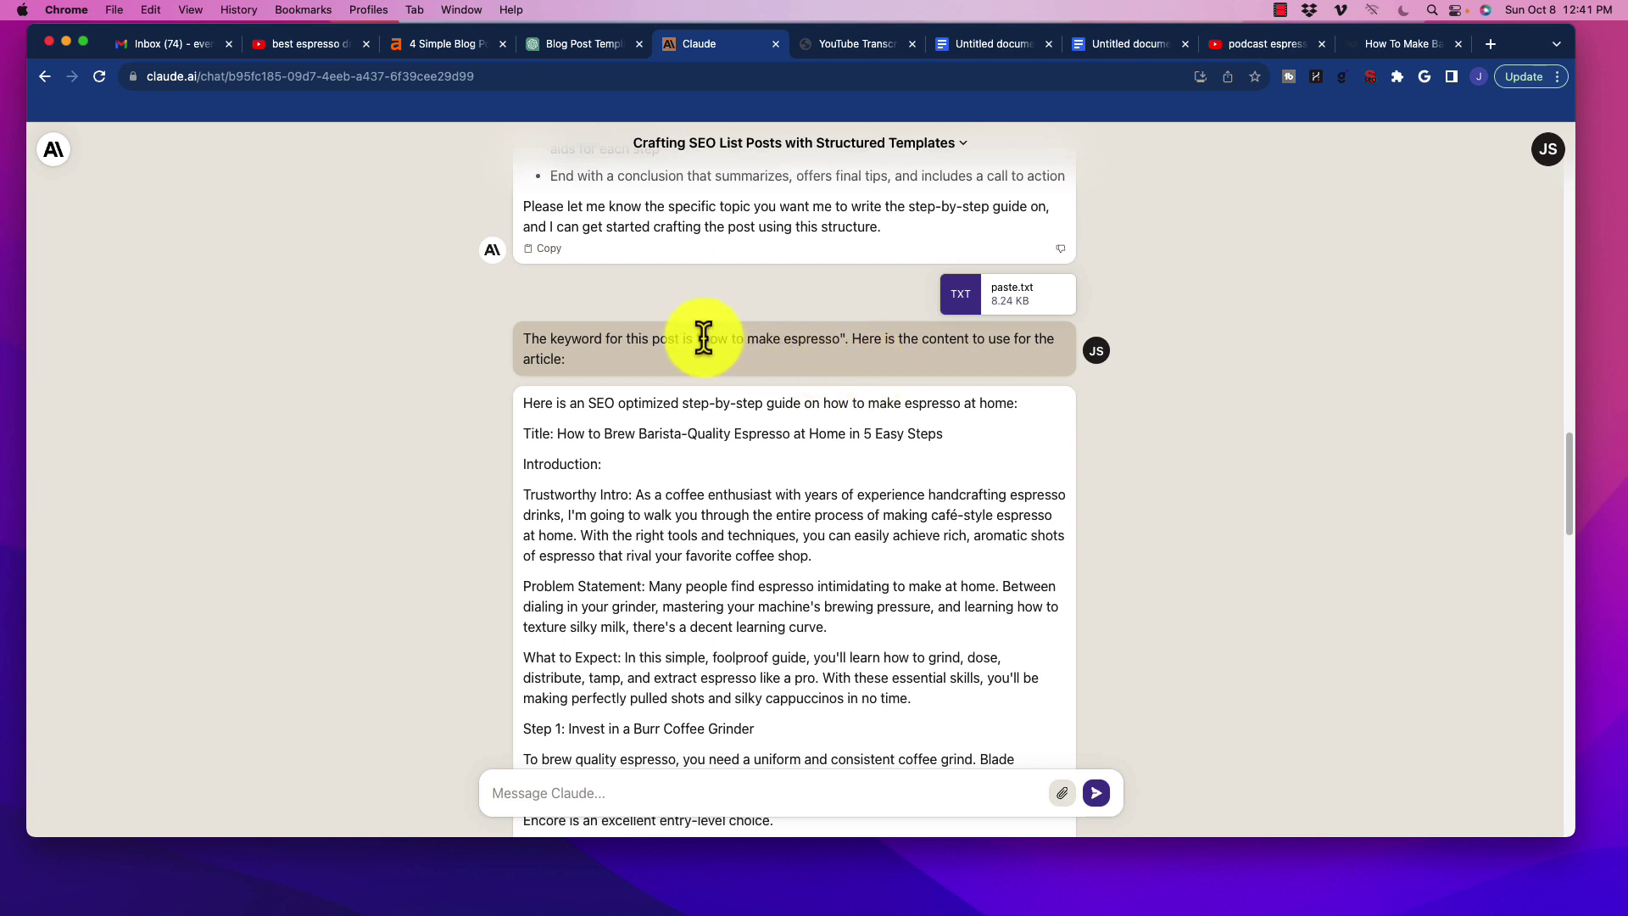
{"action": "left_click_drag", "start_coordinate": [702, 337], "coordinate": [841, 338]}
Step: Check the reply's opening line and the guide's title by highlighting them
{"action": "scroll", "coordinate": [869, 475], "scroll_direction": "down", "scroll_amount": 3}
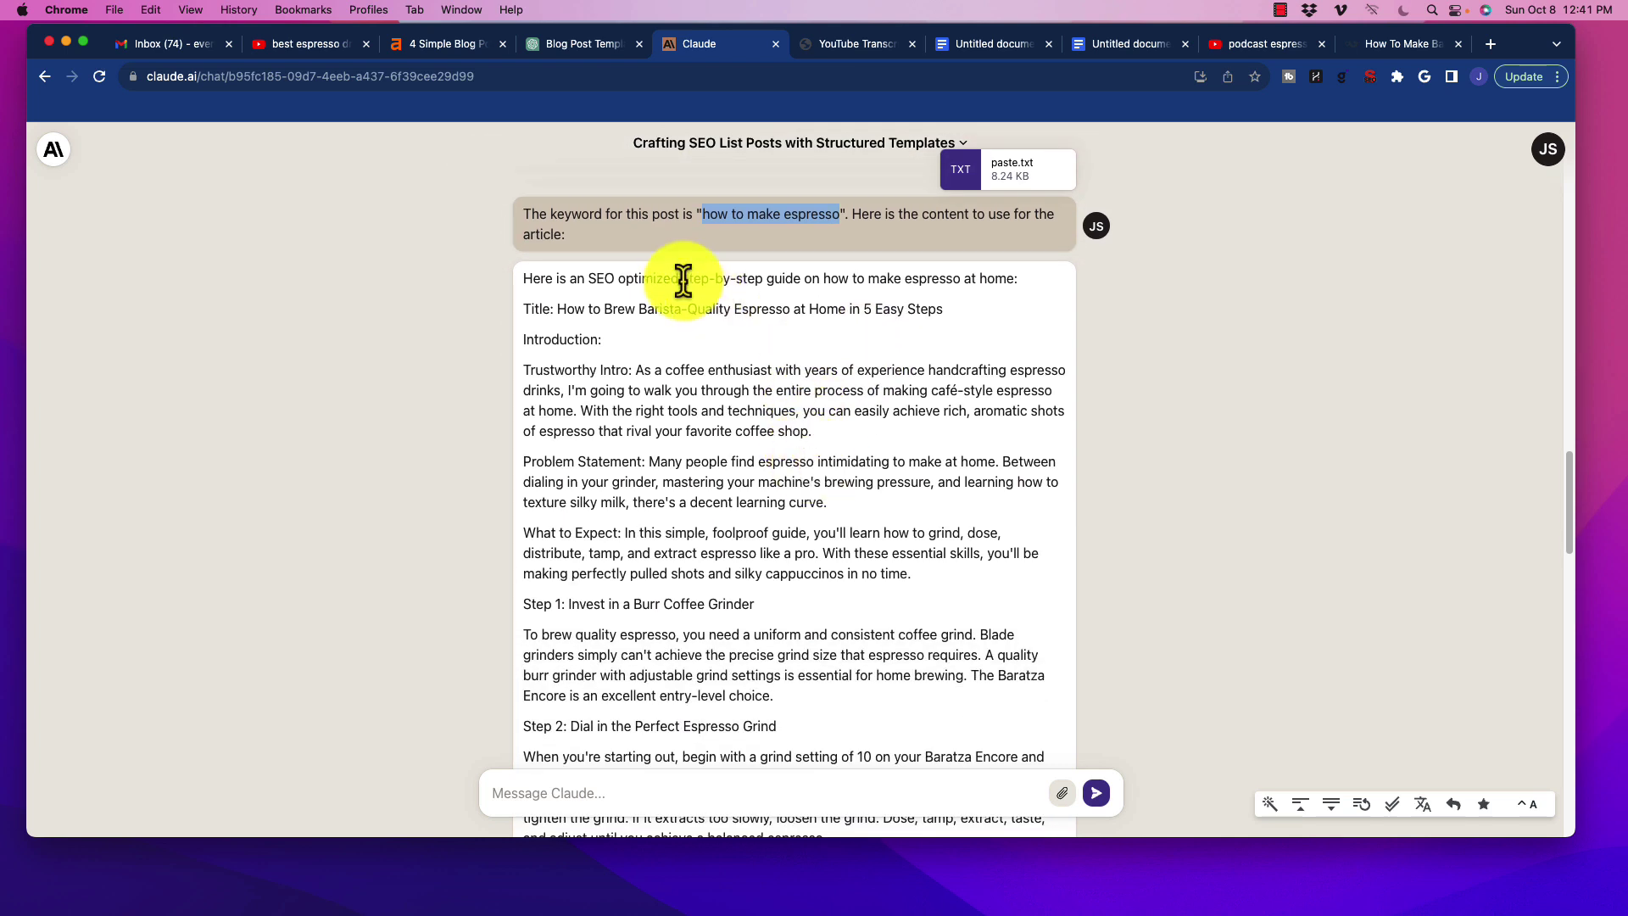
{"action": "left_click_drag", "start_coordinate": [670, 278], "coordinate": [925, 275]}
{"action": "left_click", "coordinate": [828, 309]}
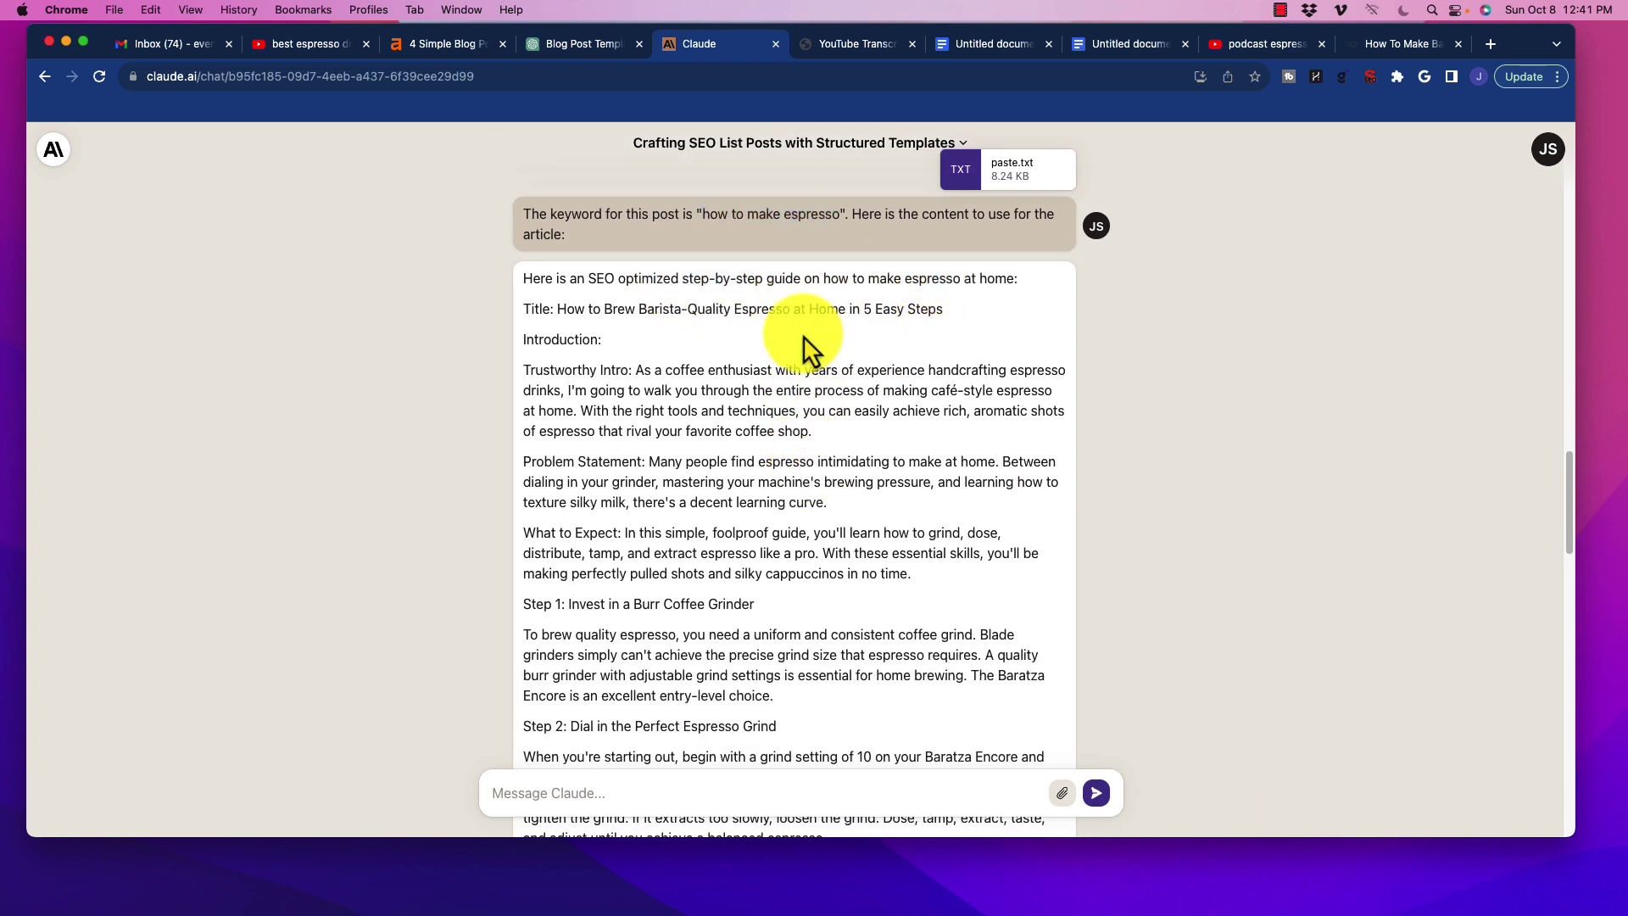
{"action": "left_click_drag", "start_coordinate": [566, 309], "coordinate": [957, 312]}
{"action": "left_click_drag", "start_coordinate": [822, 450], "coordinate": [763, 476]}
{"action": "left_click", "coordinate": [643, 476]}
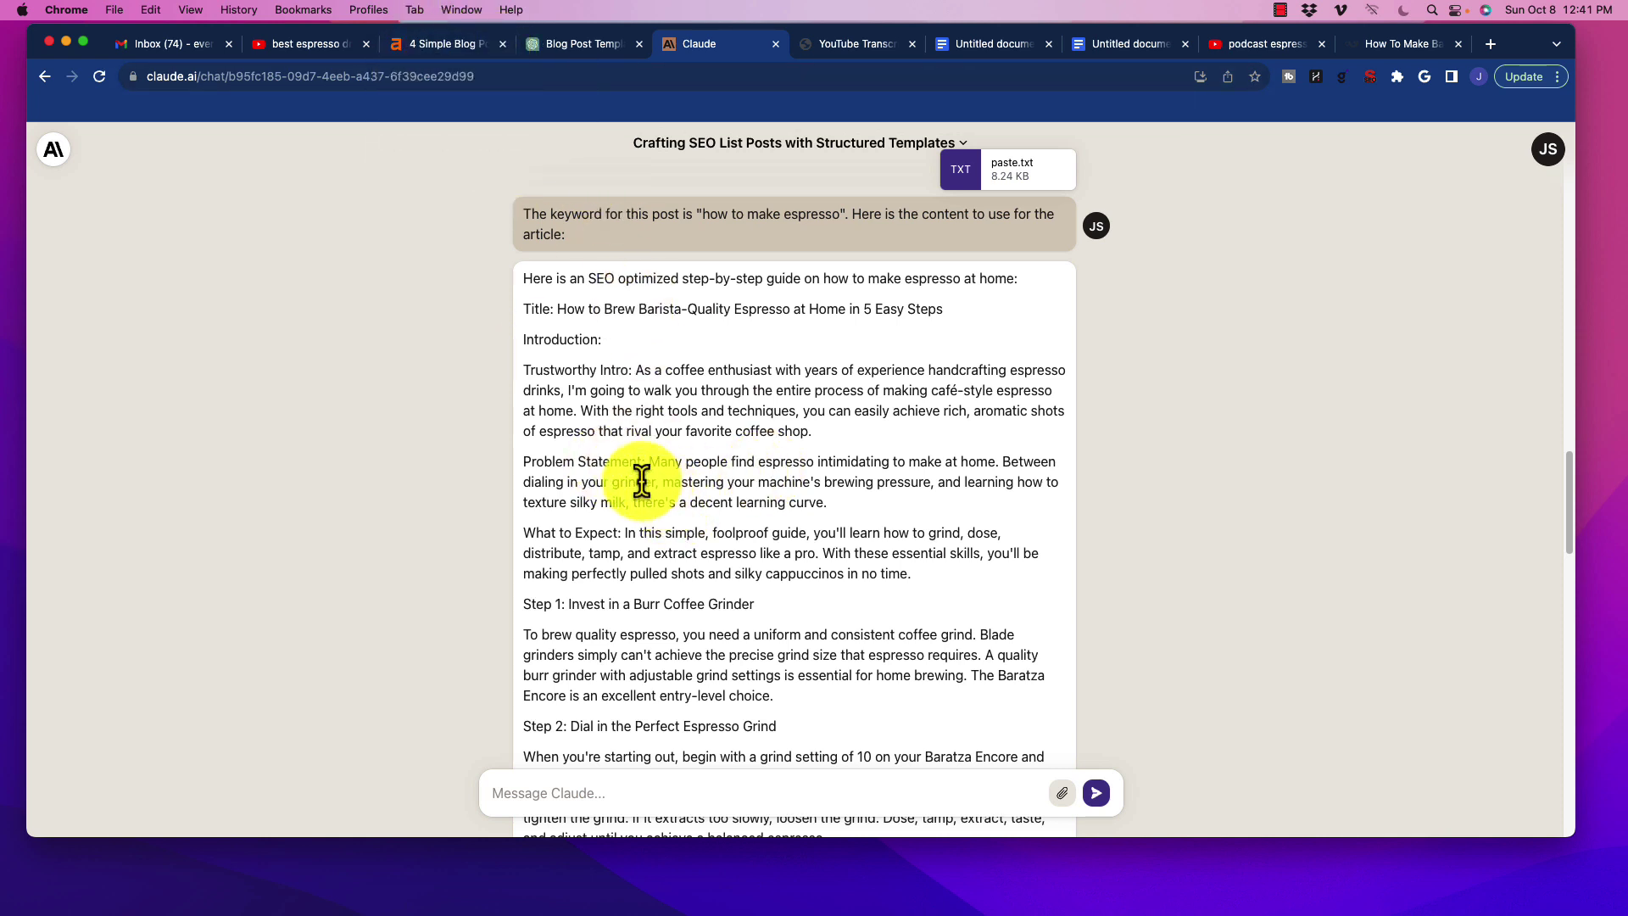
Step: Read the Trustworthy Intro paragraph, then move down to the guide's steps
{"action": "scroll", "coordinate": [670, 394], "scroll_direction": "down", "scroll_amount": 1}
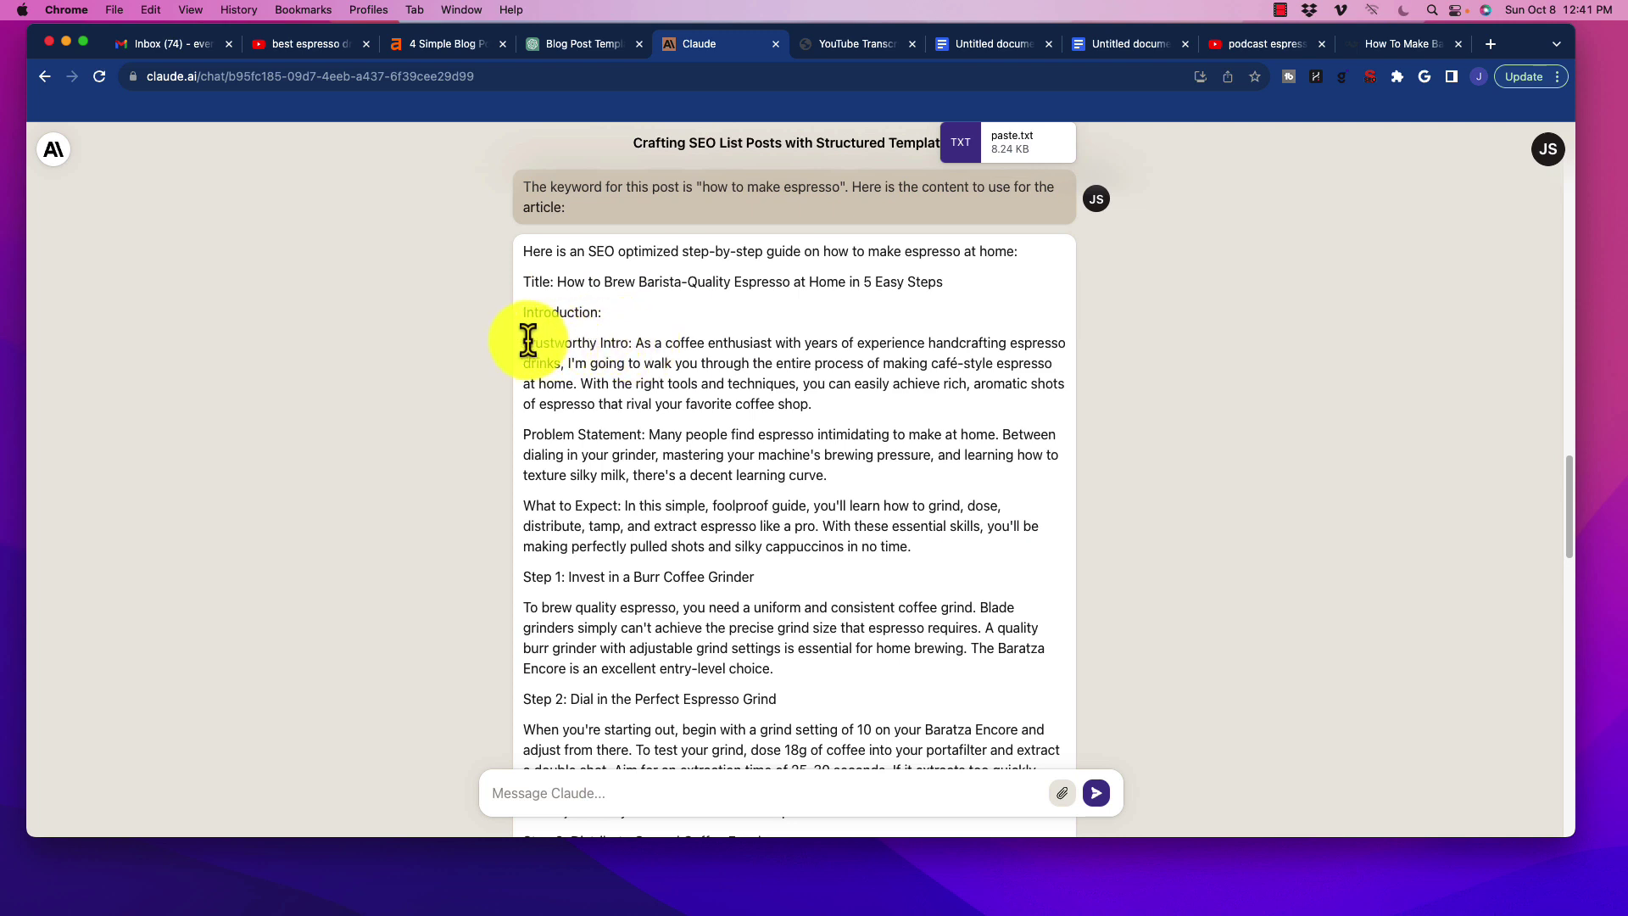
{"action": "left_click_drag", "start_coordinate": [529, 341], "coordinate": [1063, 337]}
{"action": "left_click", "coordinate": [803, 401]}
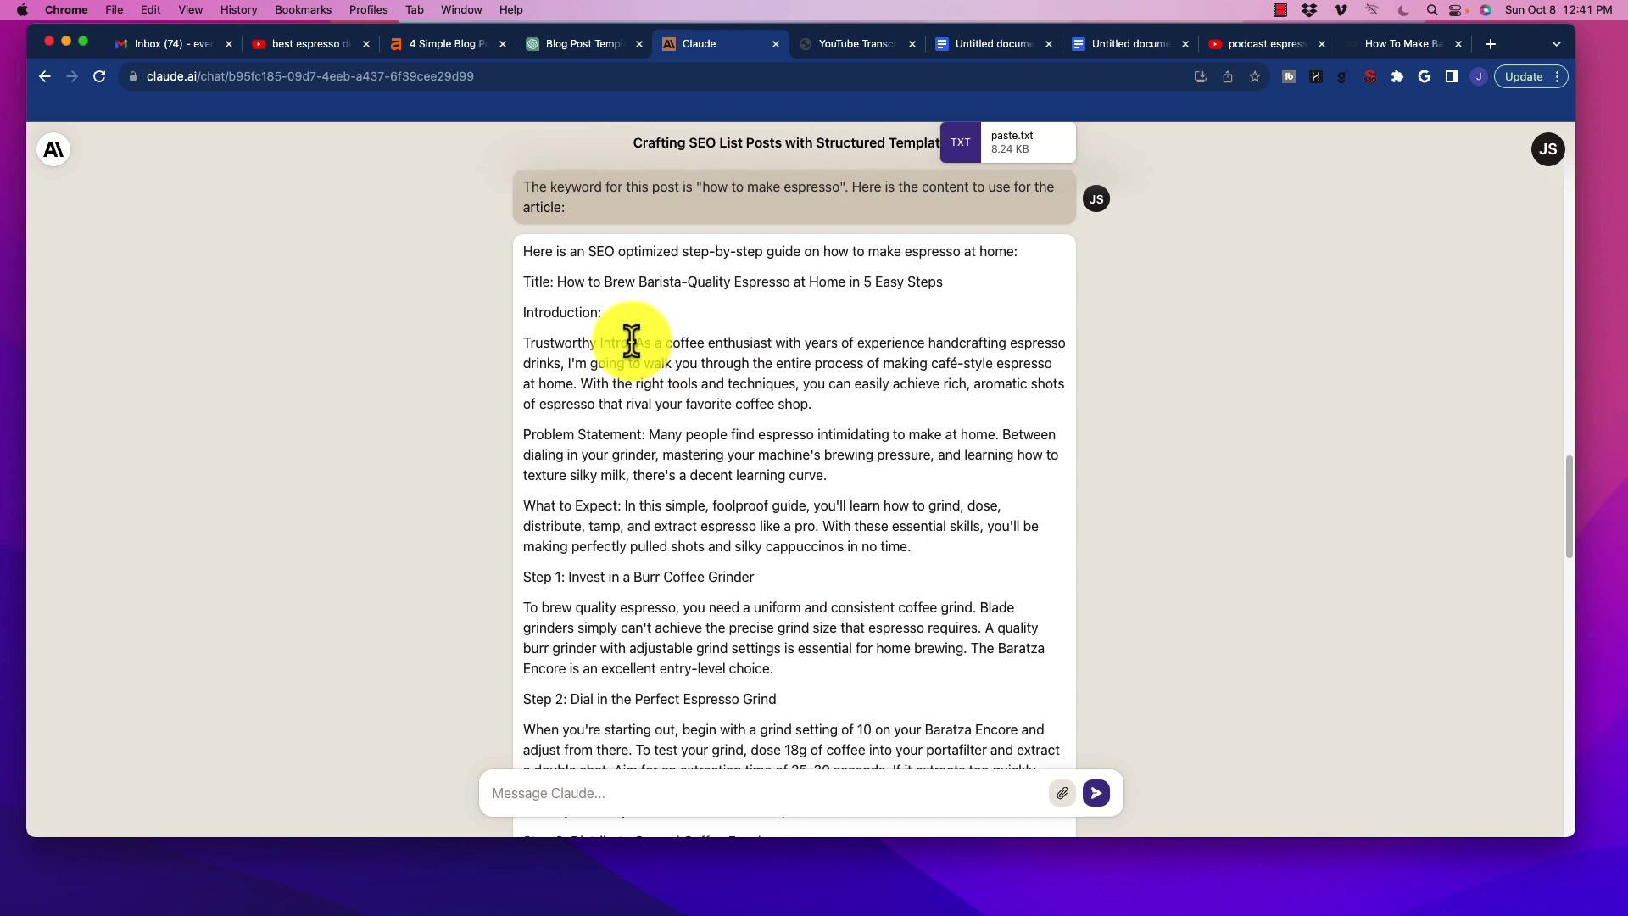
{"action": "scroll", "coordinate": [640, 416], "scroll_direction": "down", "scroll_amount": 2}
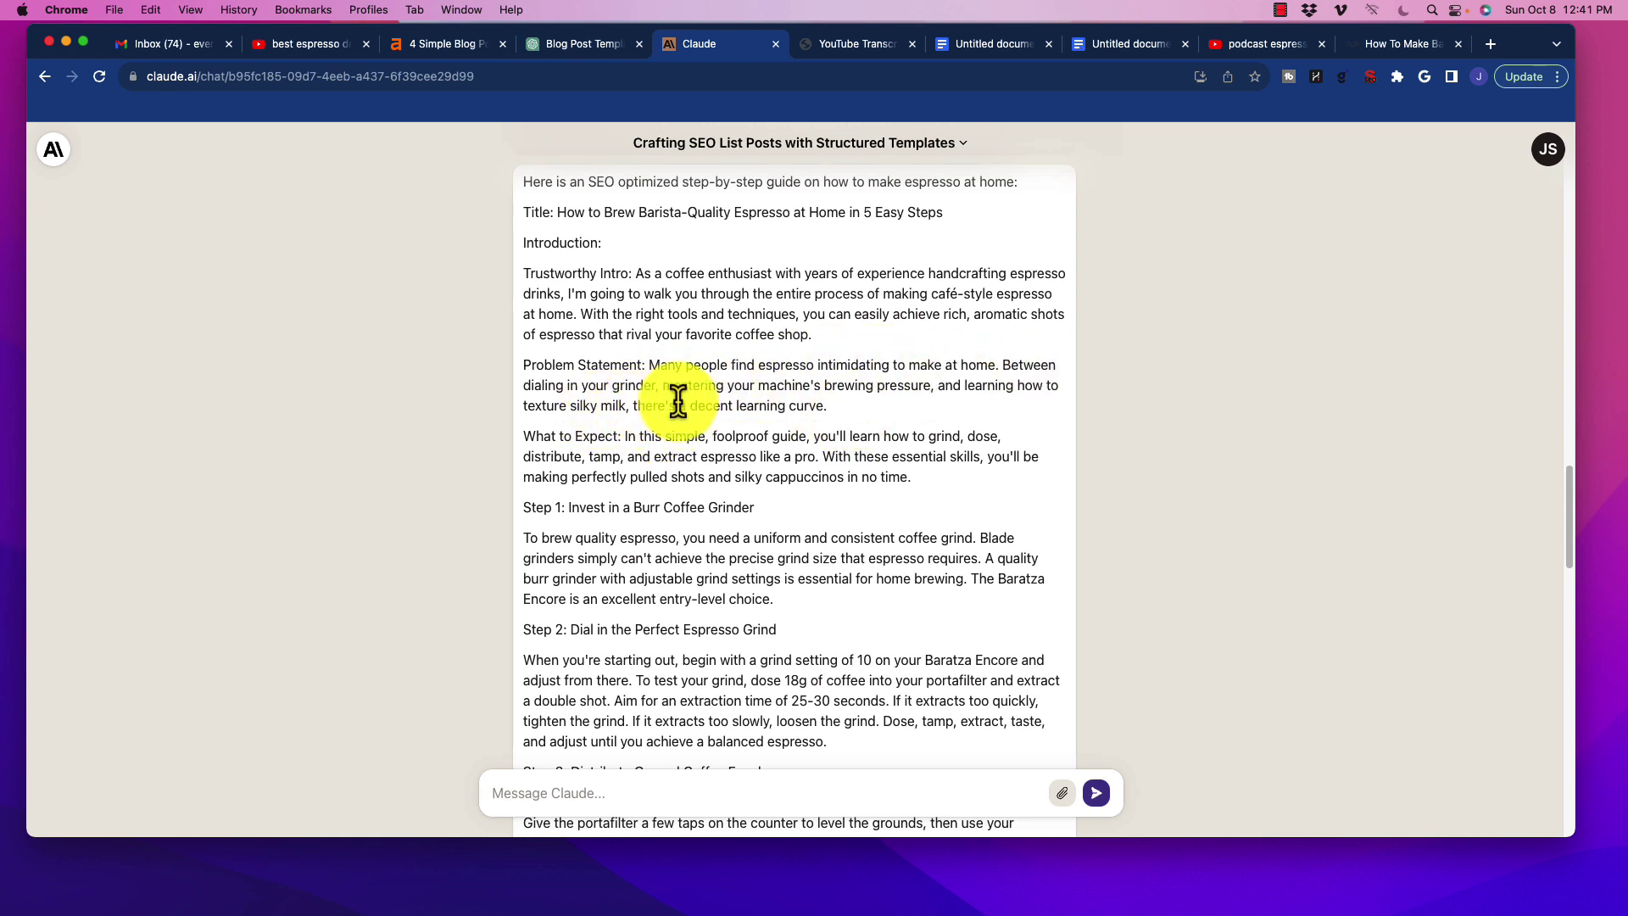
{"action": "scroll", "coordinate": [819, 415], "scroll_direction": "down", "scroll_amount": 4}
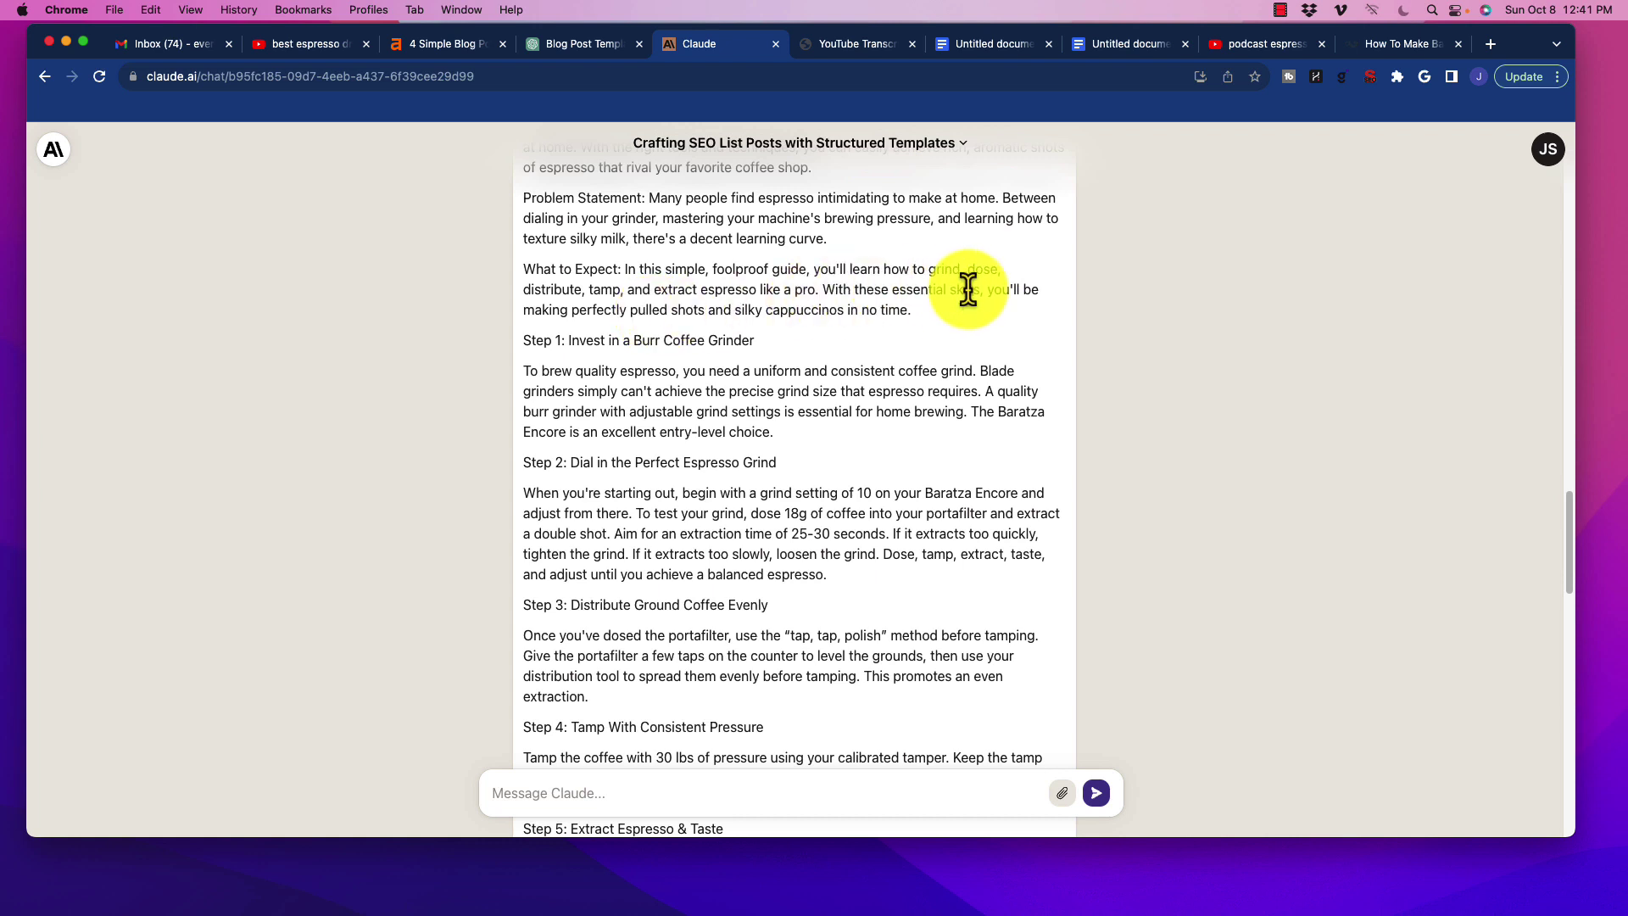
{"action": "scroll", "coordinate": [744, 364], "scroll_direction": "up", "scroll_amount": 1}
{"action": "scroll", "coordinate": [745, 367], "scroll_direction": "up", "scroll_amount": 4}
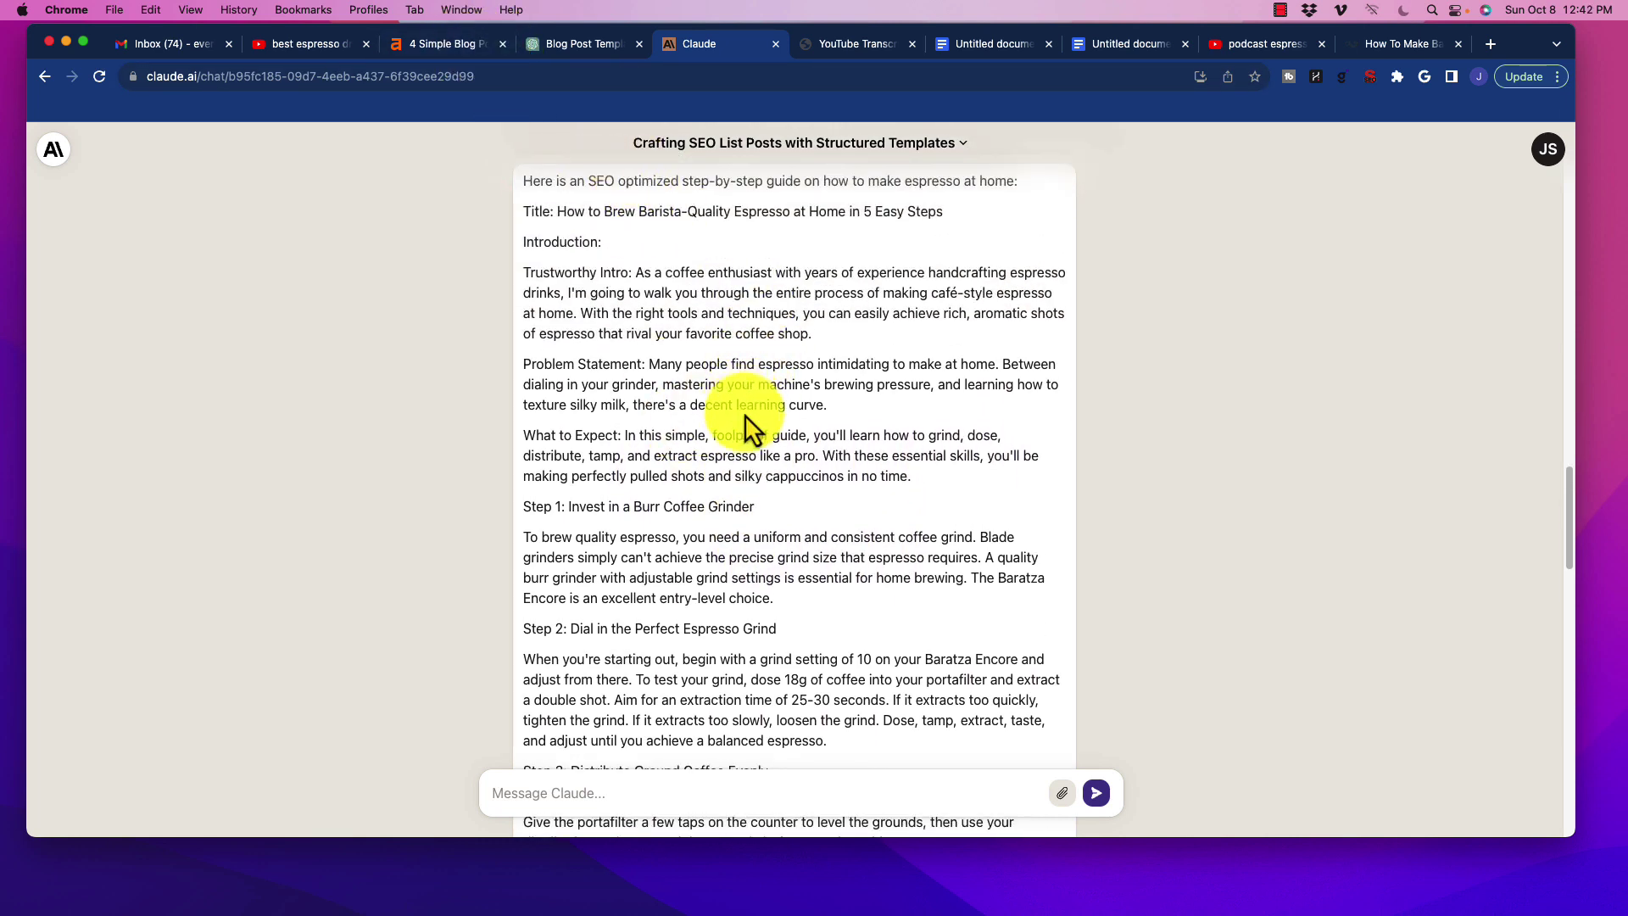
{"action": "scroll", "coordinate": [736, 394], "scroll_direction": "down", "scroll_amount": 3}
{"action": "scroll", "coordinate": [734, 392], "scroll_direction": "down", "scroll_amount": 2}
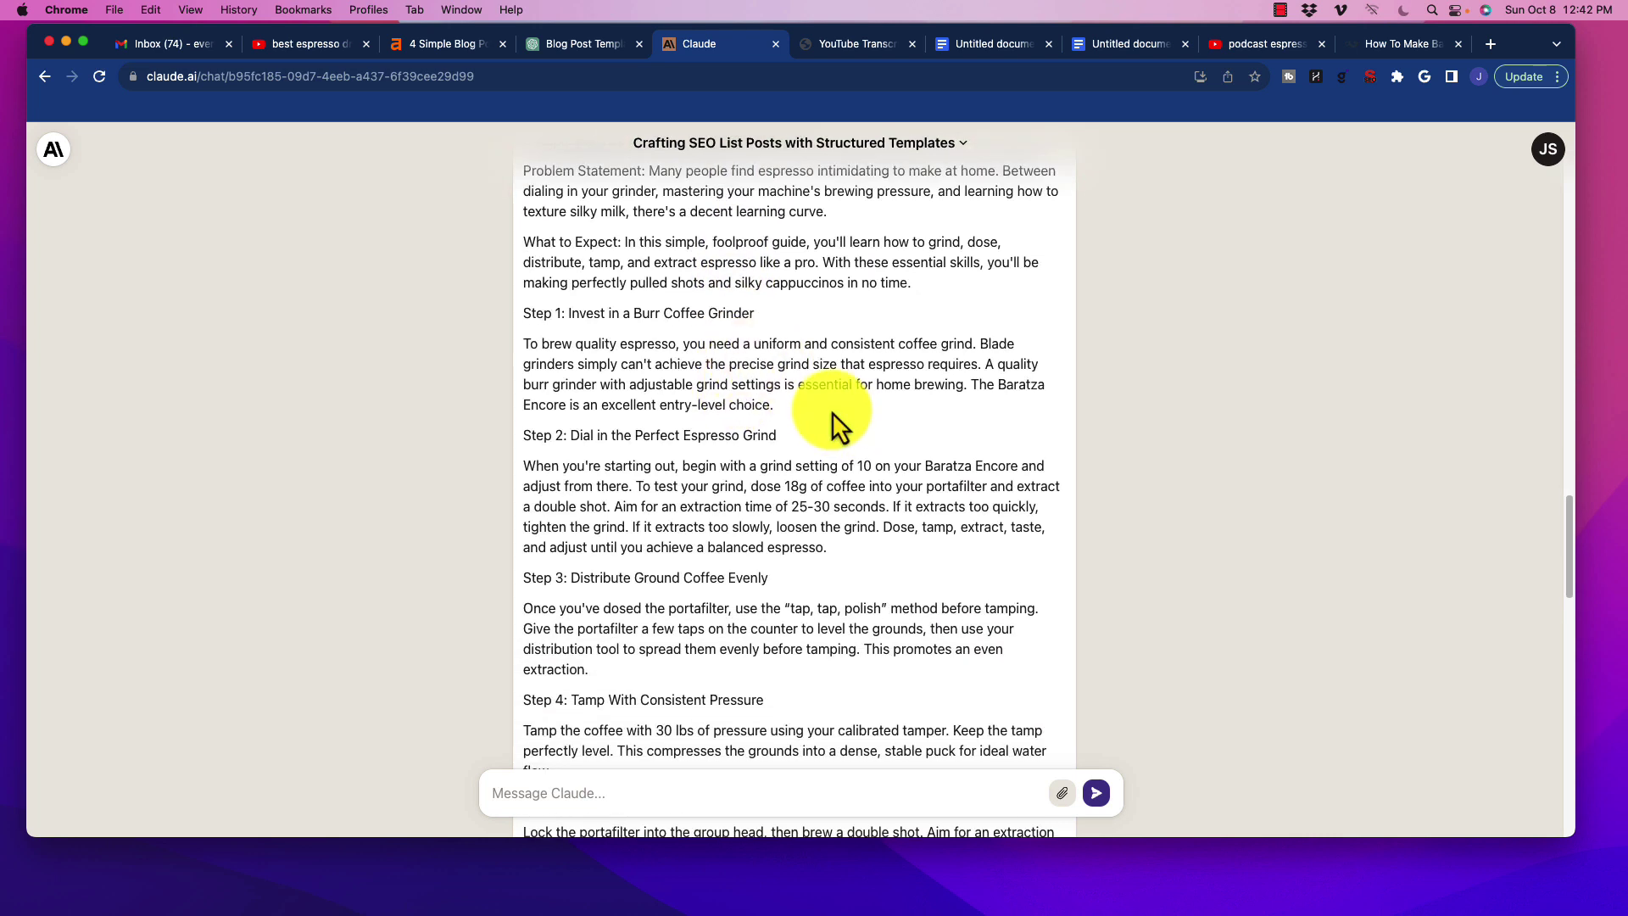
{"action": "scroll", "coordinate": [832, 412], "scroll_direction": "up", "scroll_amount": 6}
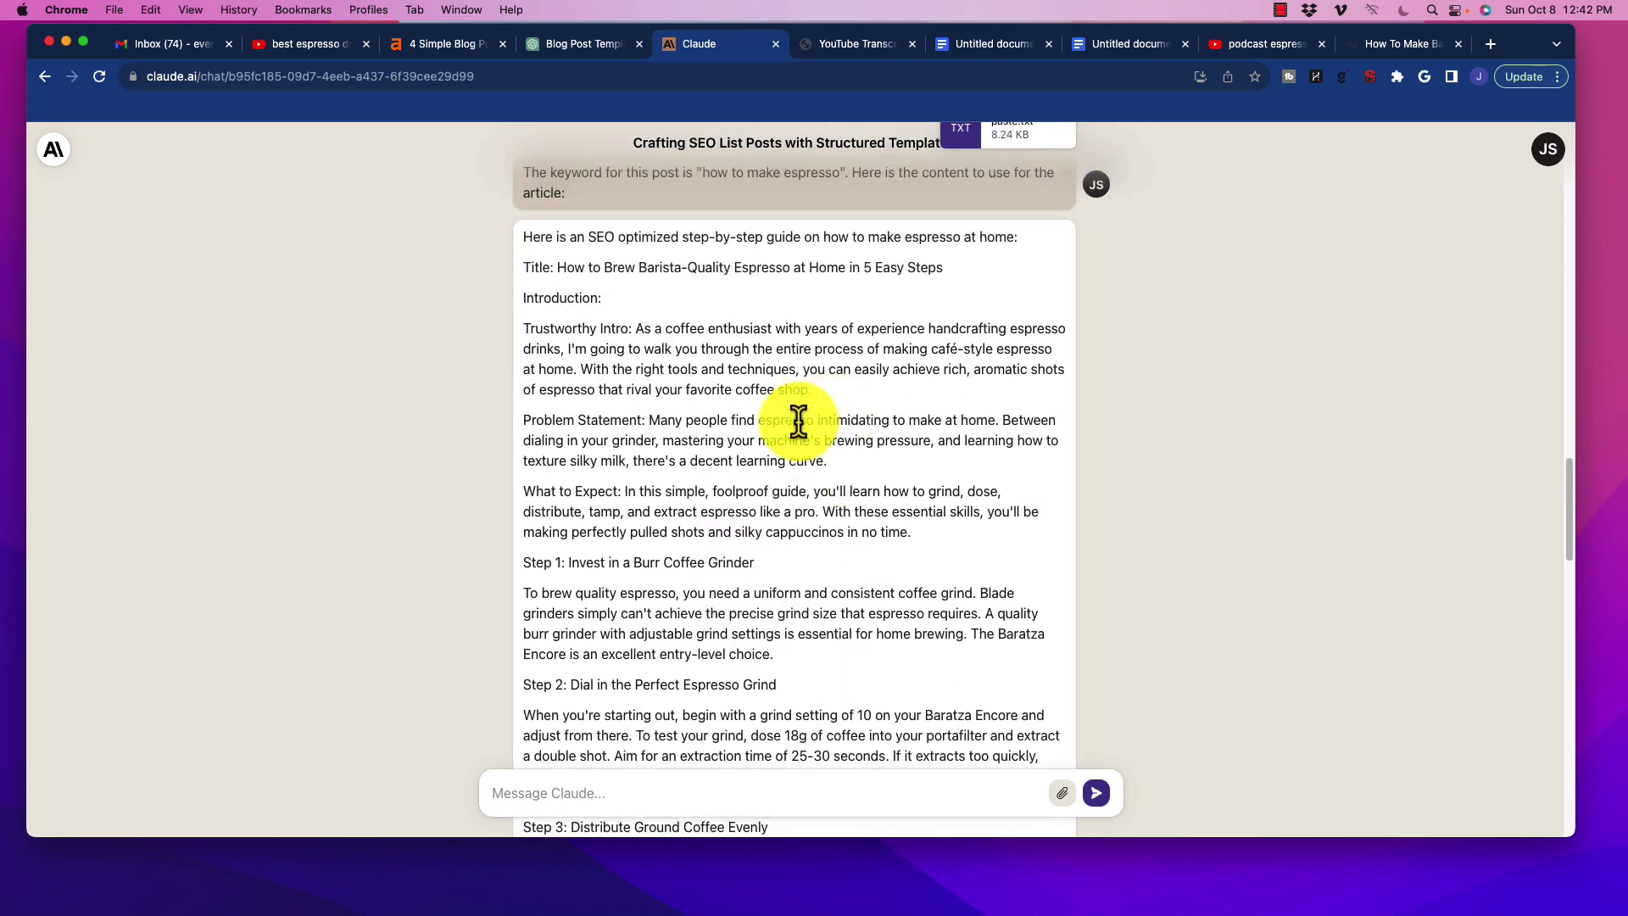
Step: Scan the five steps of the espresso guide, from burr grinder to tasting
{"action": "scroll", "coordinate": [728, 480], "scroll_direction": "down", "scroll_amount": 2}
{"action": "scroll", "coordinate": [727, 480], "scroll_direction": "down", "scroll_amount": 4}
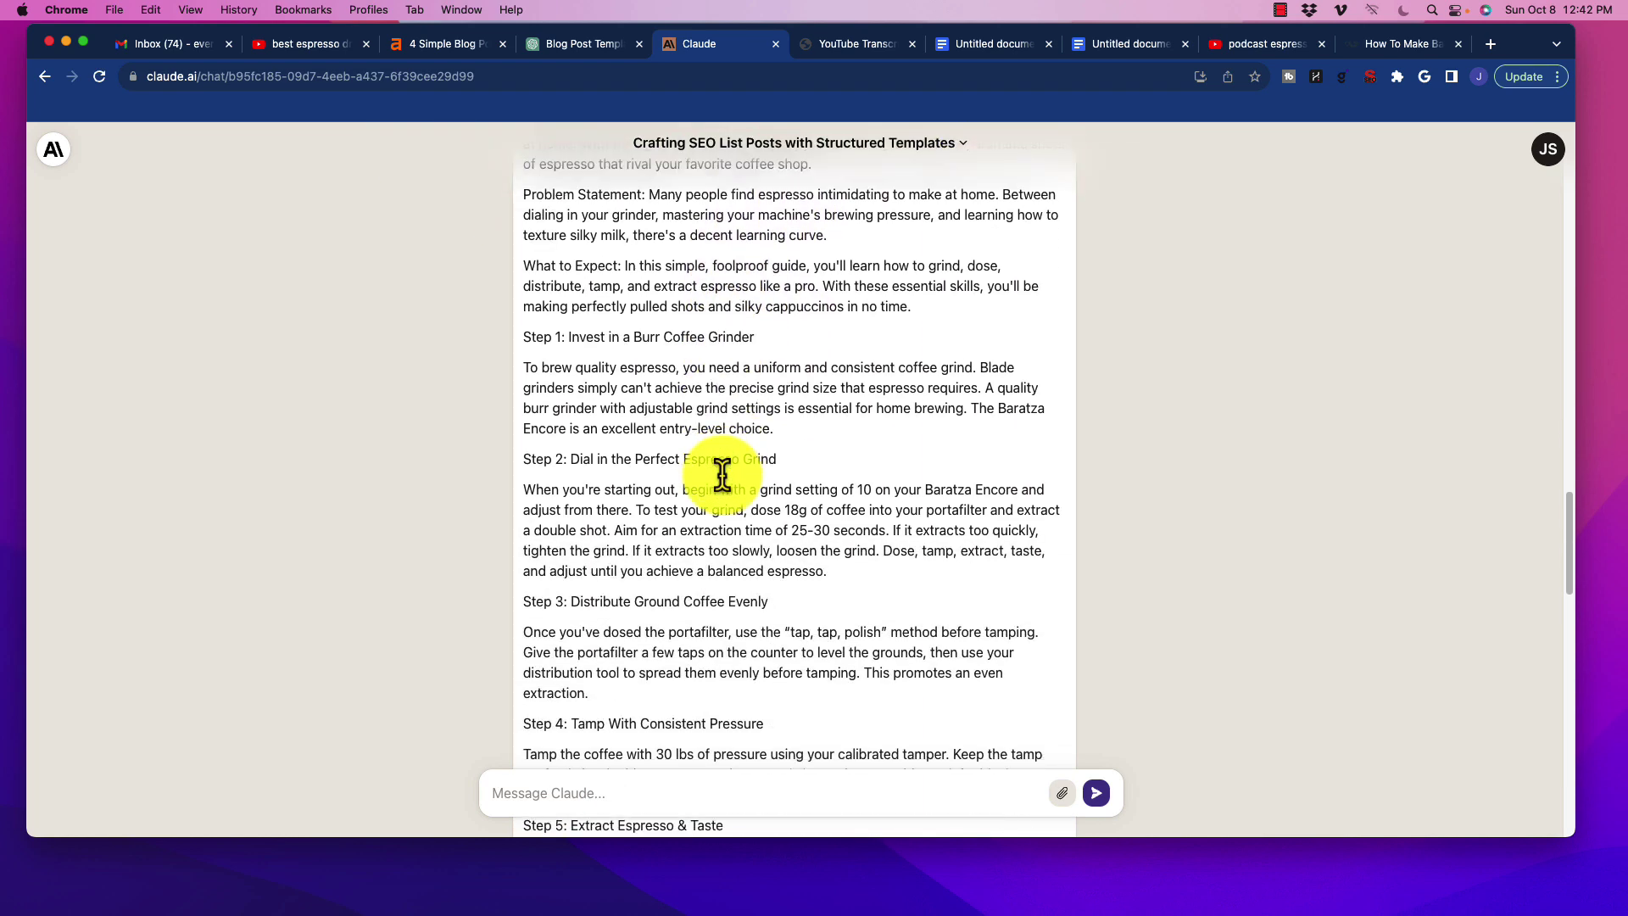
{"action": "left_click_drag", "start_coordinate": [561, 337], "coordinate": [711, 339]}
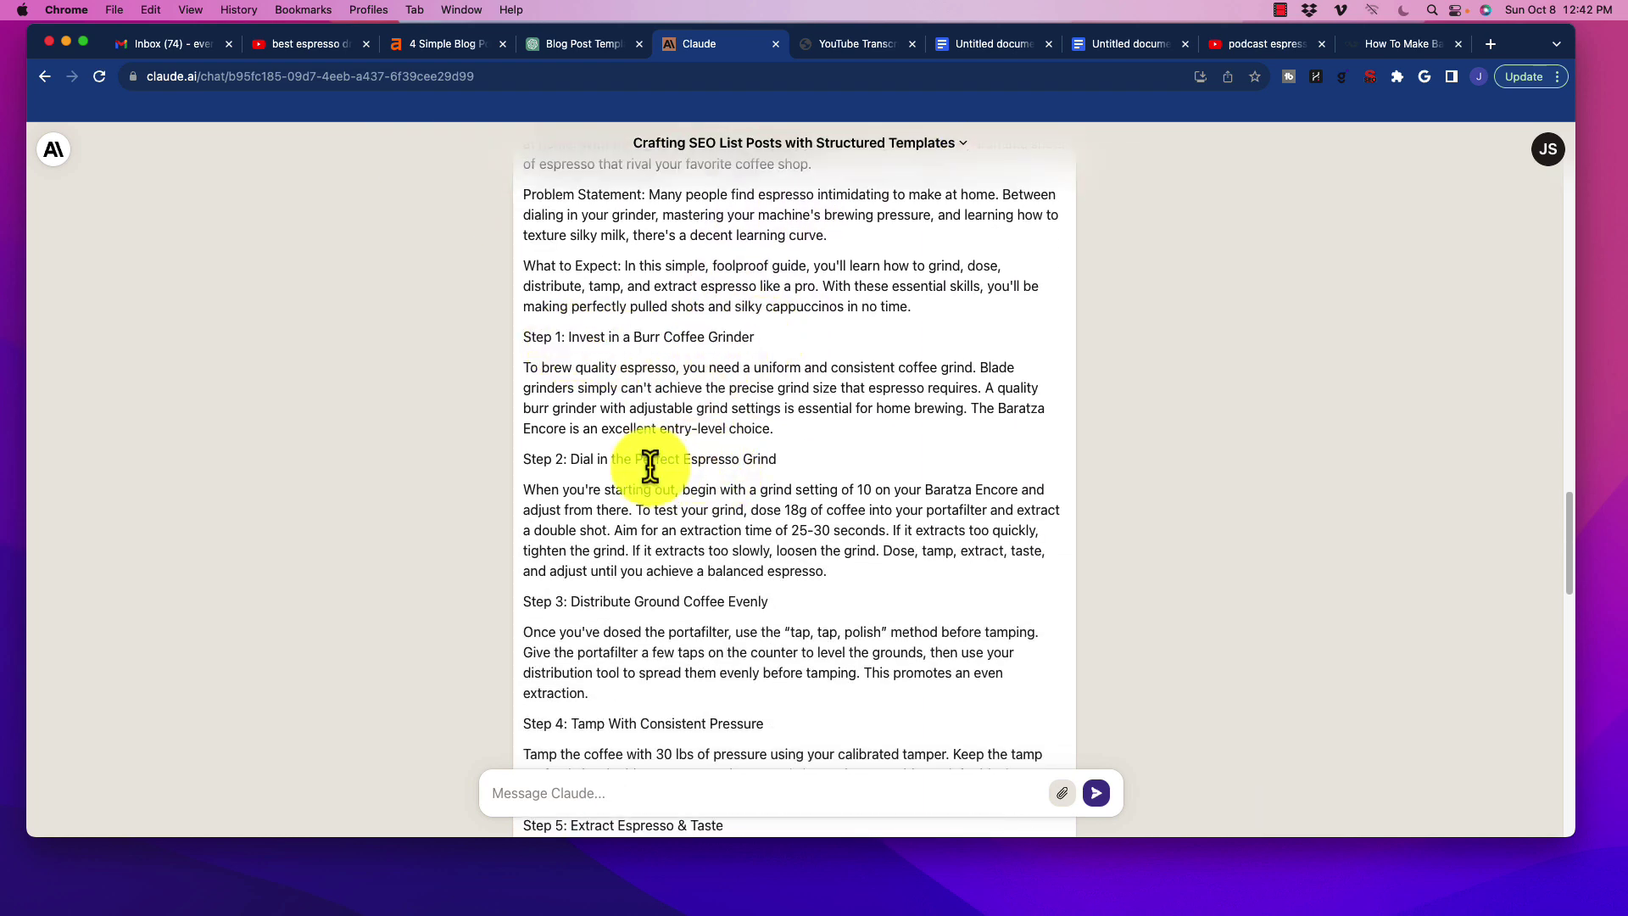
{"action": "left_click_drag", "start_coordinate": [583, 459], "coordinate": [789, 466]}
{"action": "scroll", "coordinate": [752, 444], "scroll_direction": "down", "scroll_amount": 3}
{"action": "scroll", "coordinate": [687, 488], "scroll_direction": "down", "scroll_amount": 6}
{"action": "scroll", "coordinate": [732, 407], "scroll_direction": "up", "scroll_amount": 10}
{"action": "scroll", "coordinate": [731, 404], "scroll_direction": "up", "scroll_amount": 3}
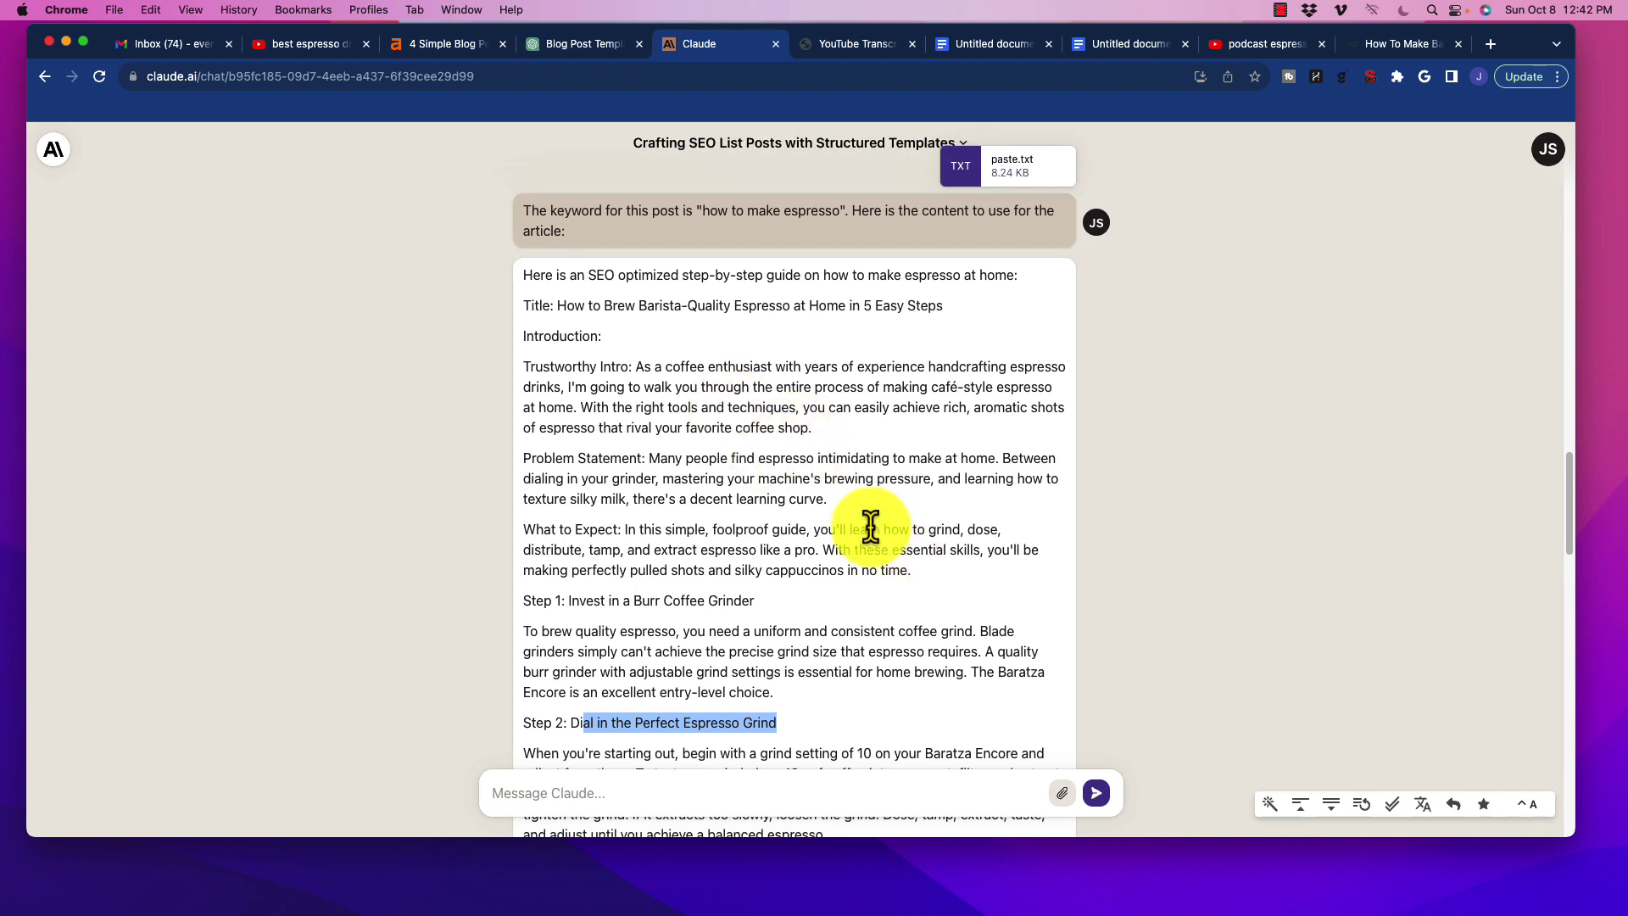
{"action": "scroll", "coordinate": [718, 492], "scroll_direction": "down", "scroll_amount": 4}
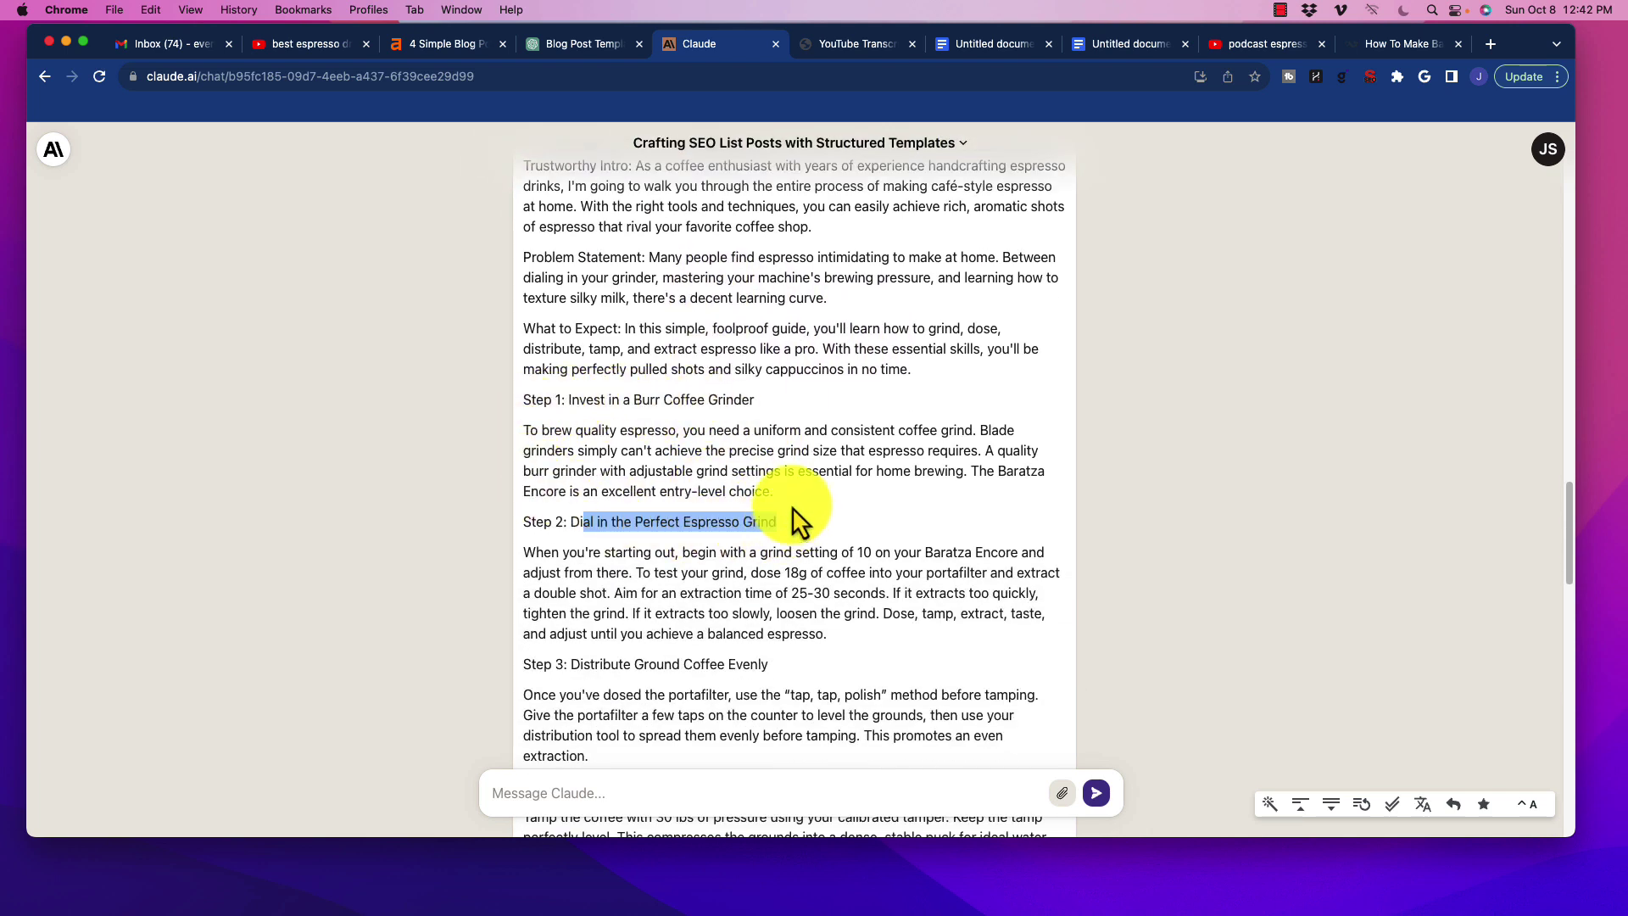
Step: Select the Step 1 burr grinder paragraph through 'entry-level choice.'
{"action": "left_click", "coordinate": [782, 510]}
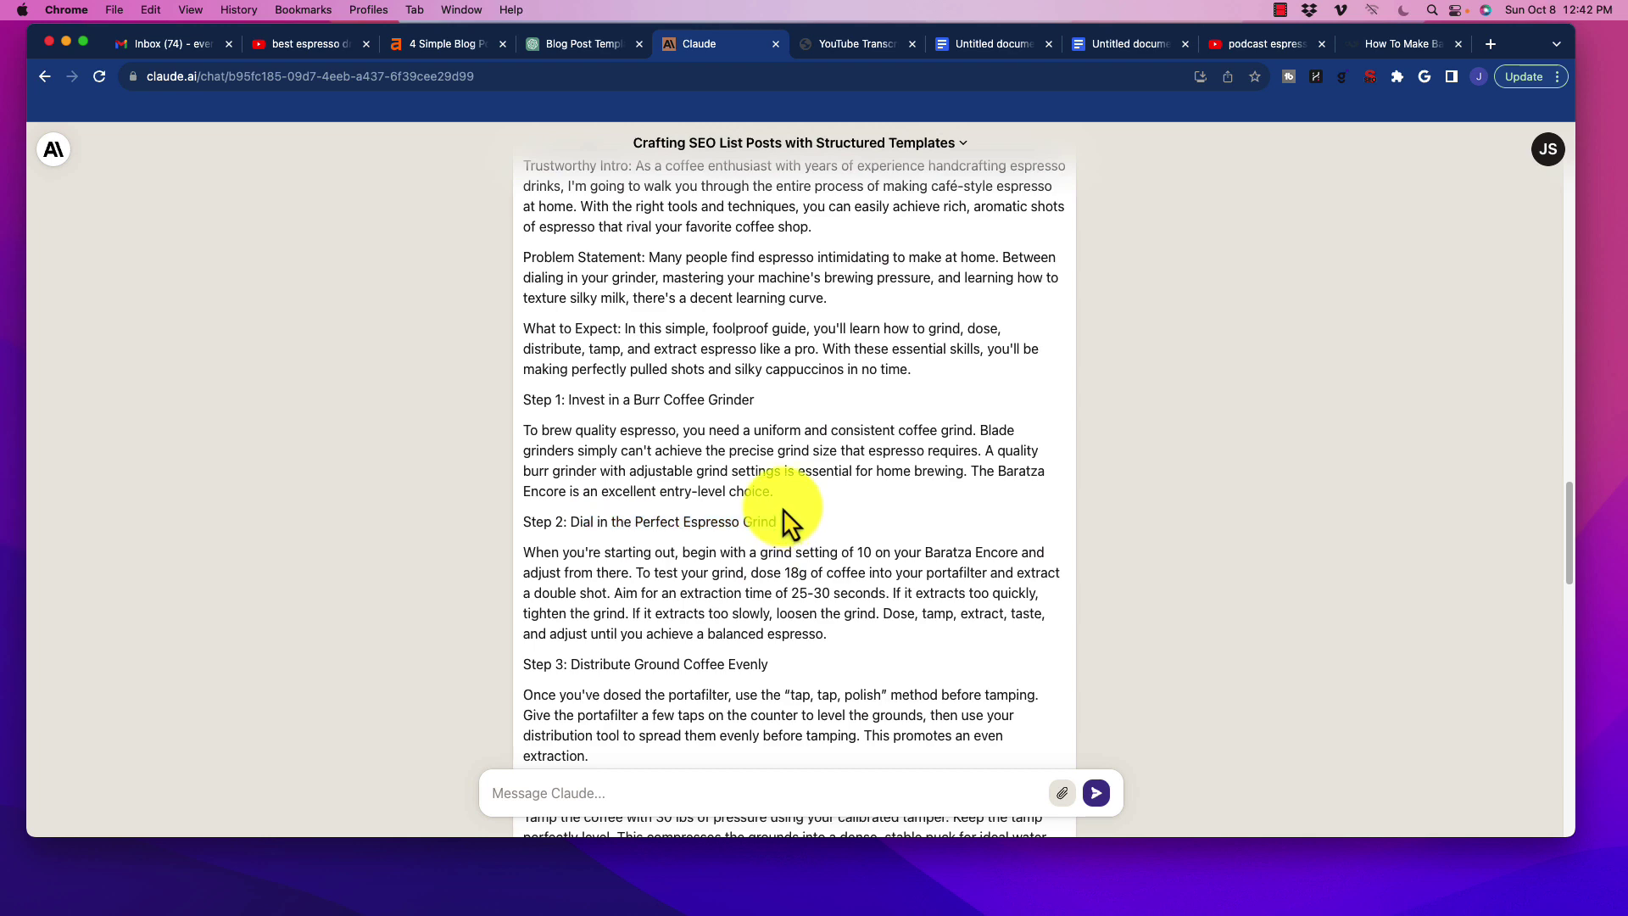
{"action": "scroll", "coordinate": [827, 500], "scroll_direction": "up", "scroll_amount": 4}
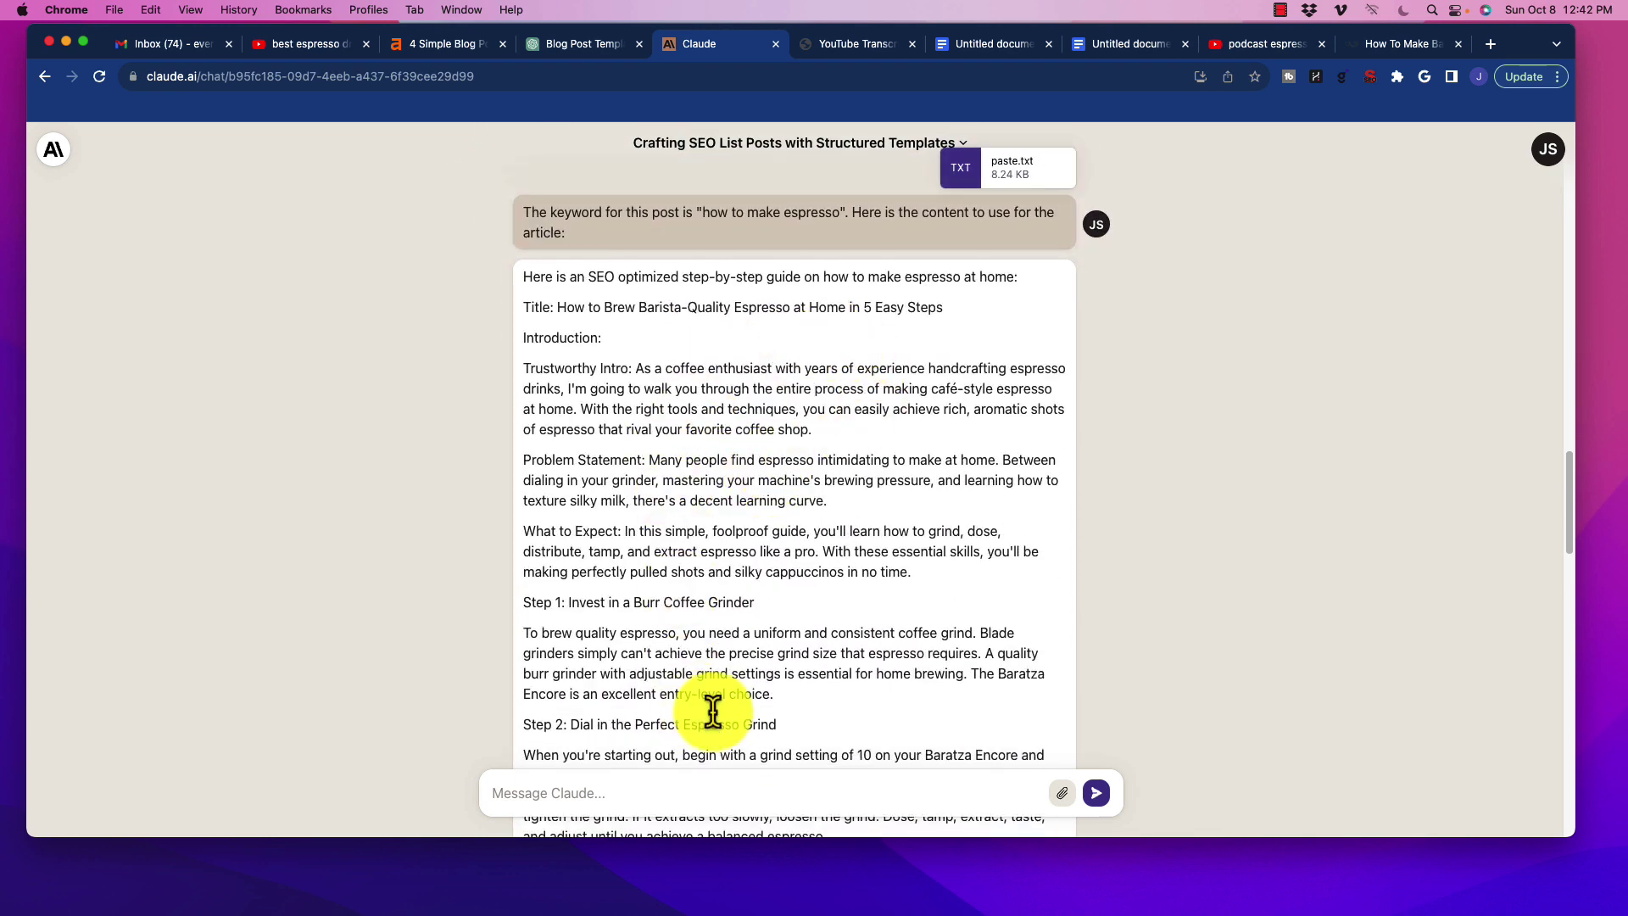
{"action": "scroll", "coordinate": [724, 470], "scroll_direction": "down", "scroll_amount": 2}
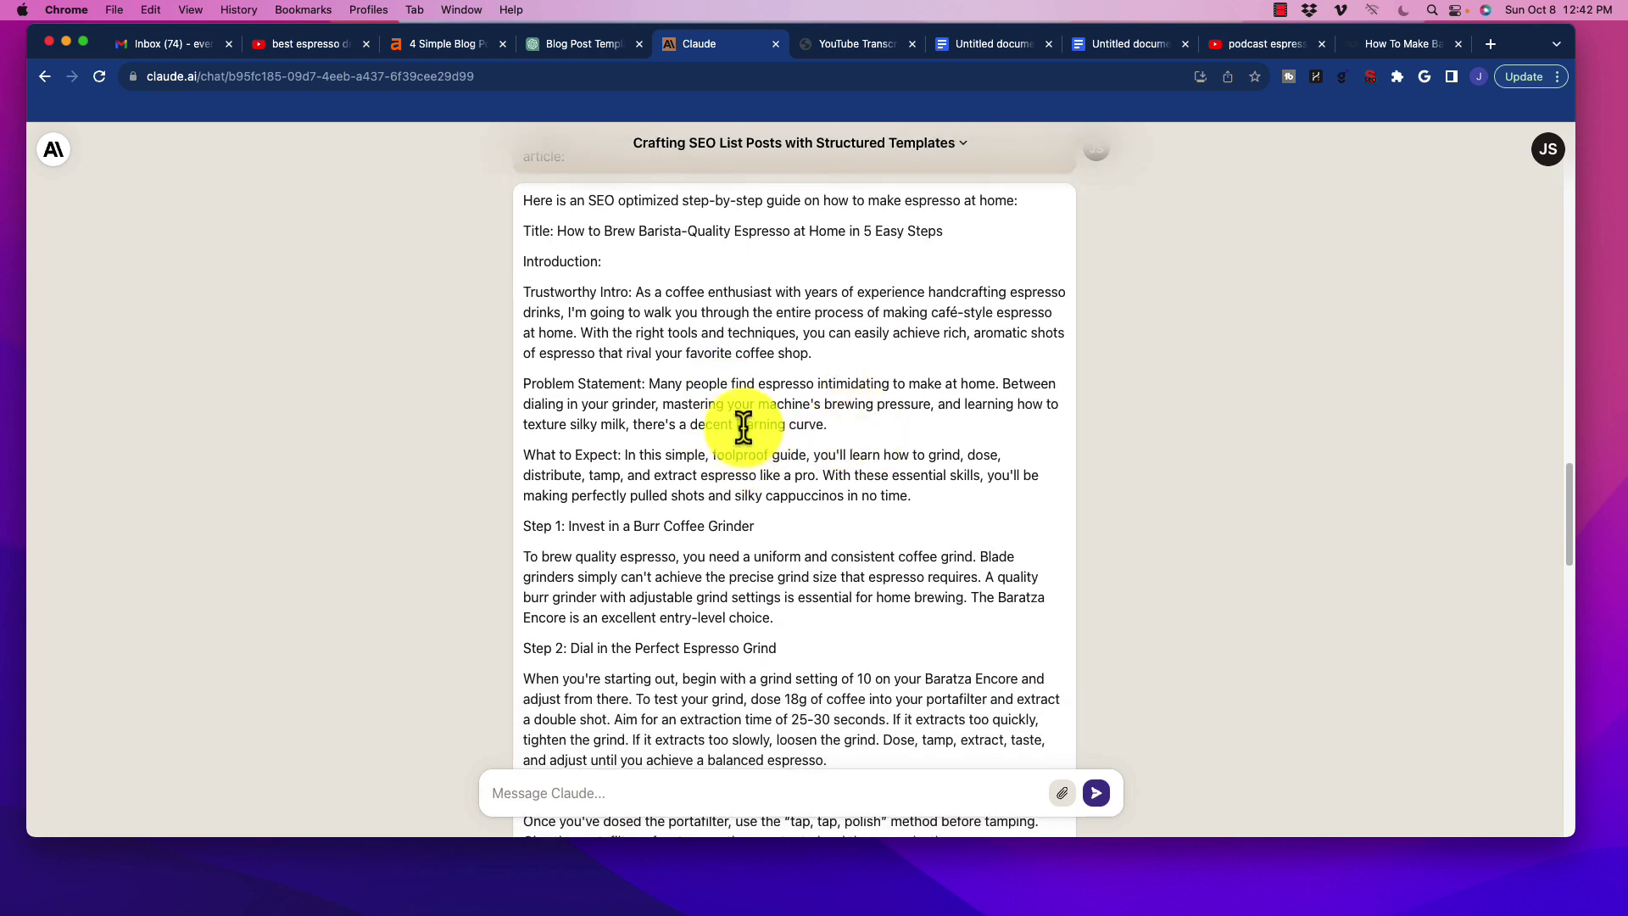
{"action": "scroll", "coordinate": [676, 290], "scroll_direction": "down", "scroll_amount": 5}
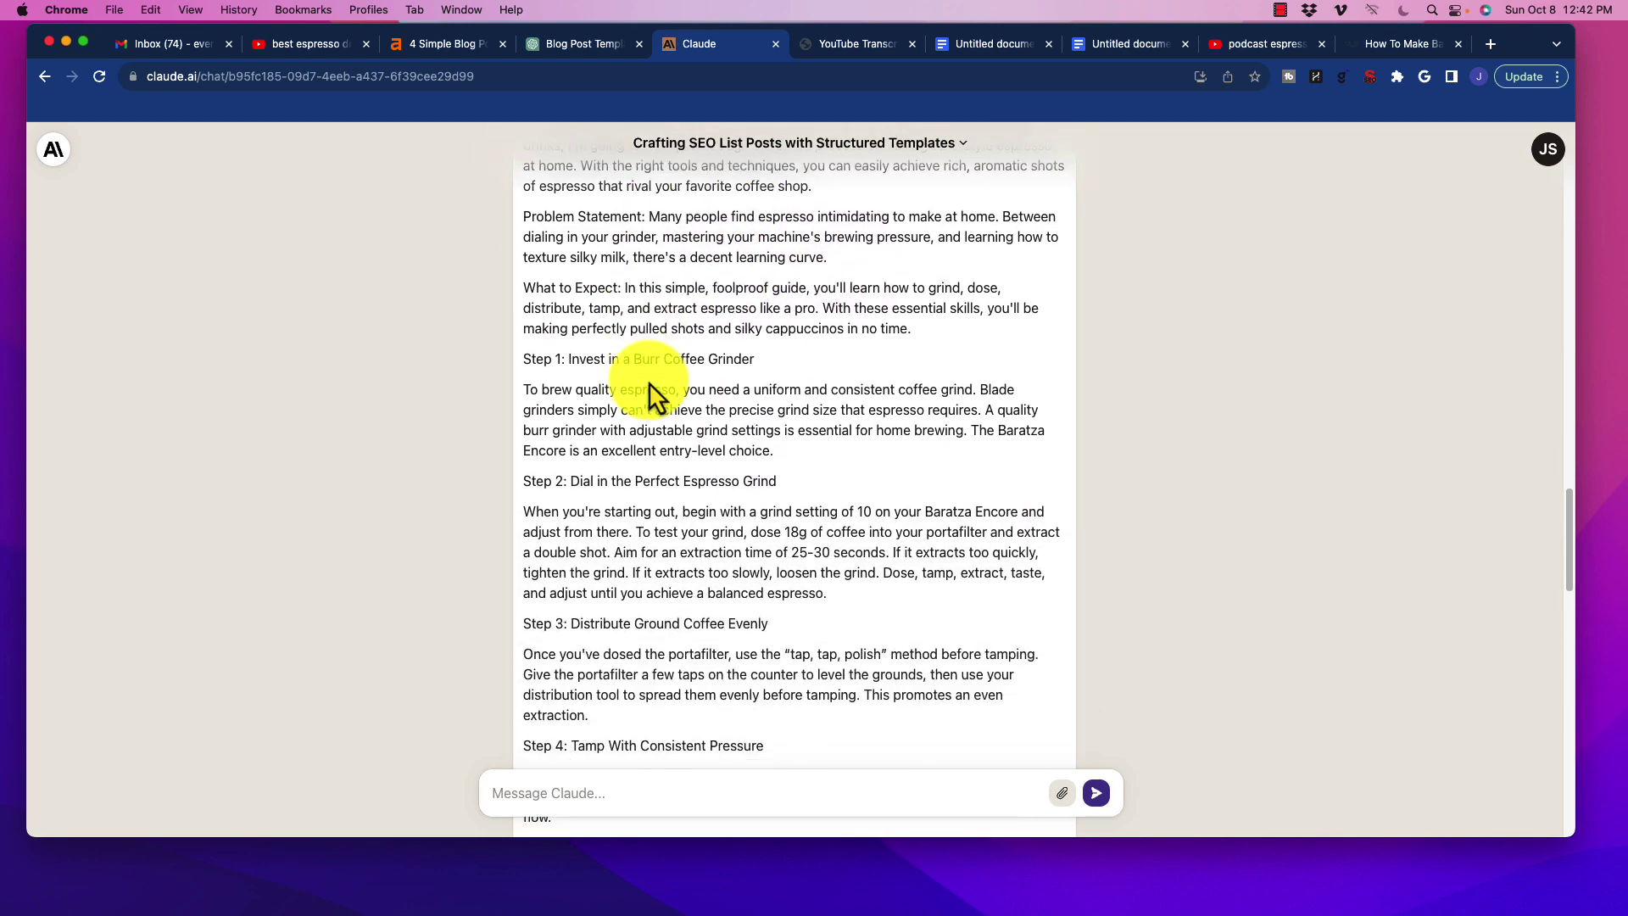
{"action": "scroll", "coordinate": [643, 358], "scroll_direction": "up", "scroll_amount": 2}
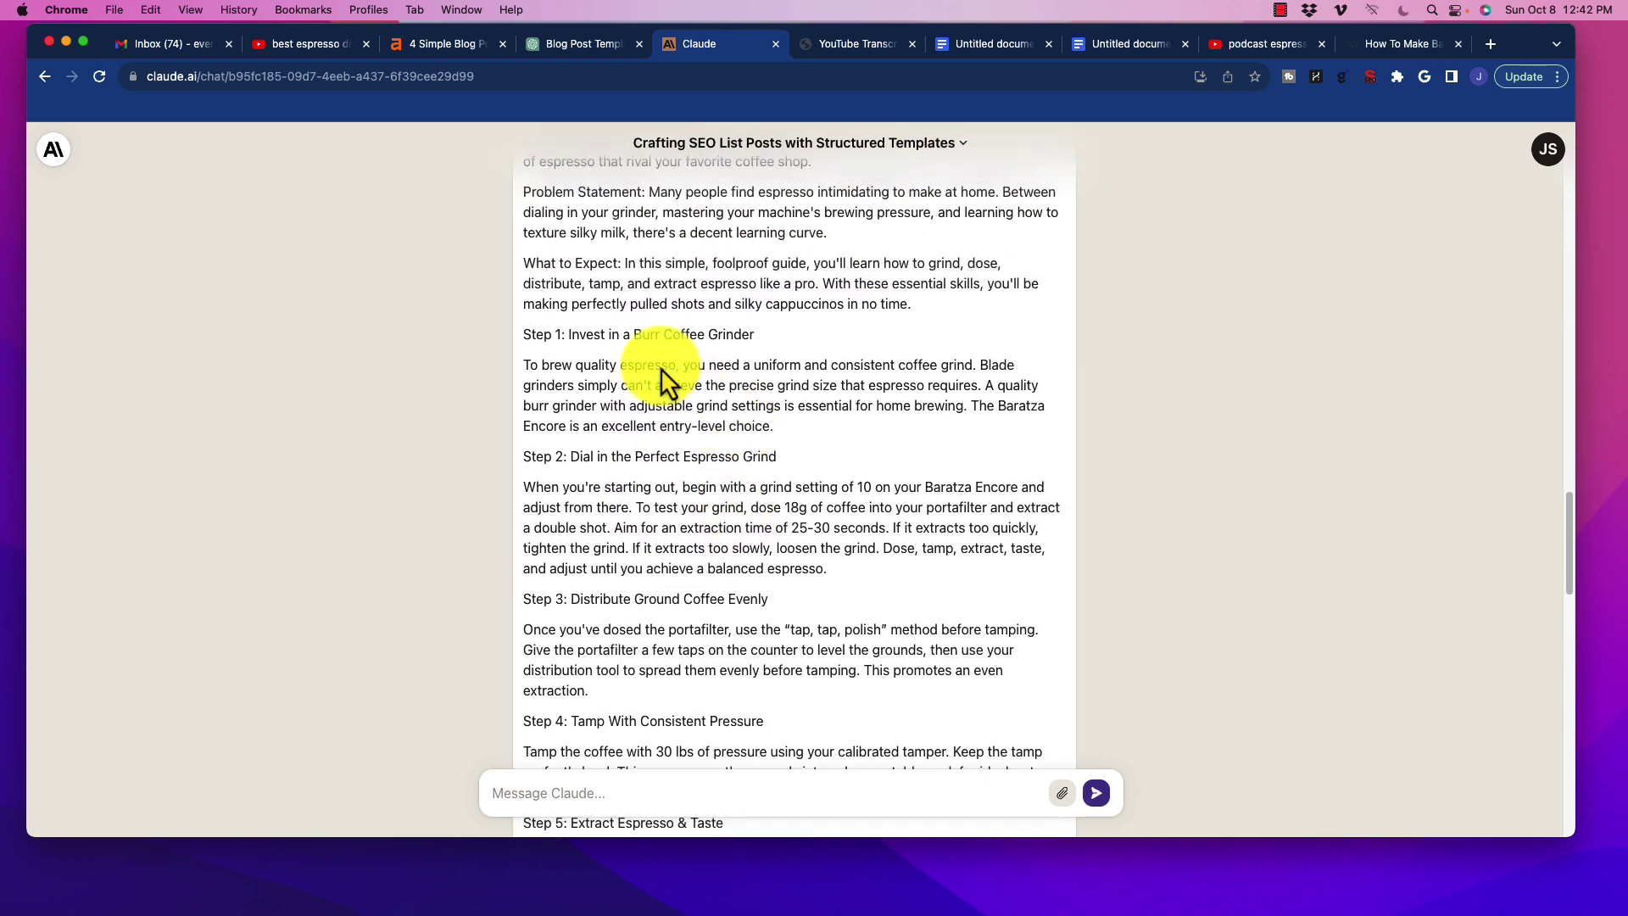
{"action": "left_click_drag", "start_coordinate": [565, 335], "coordinate": [756, 342]}
{"action": "left_click_drag", "start_coordinate": [678, 385], "coordinate": [861, 433]}
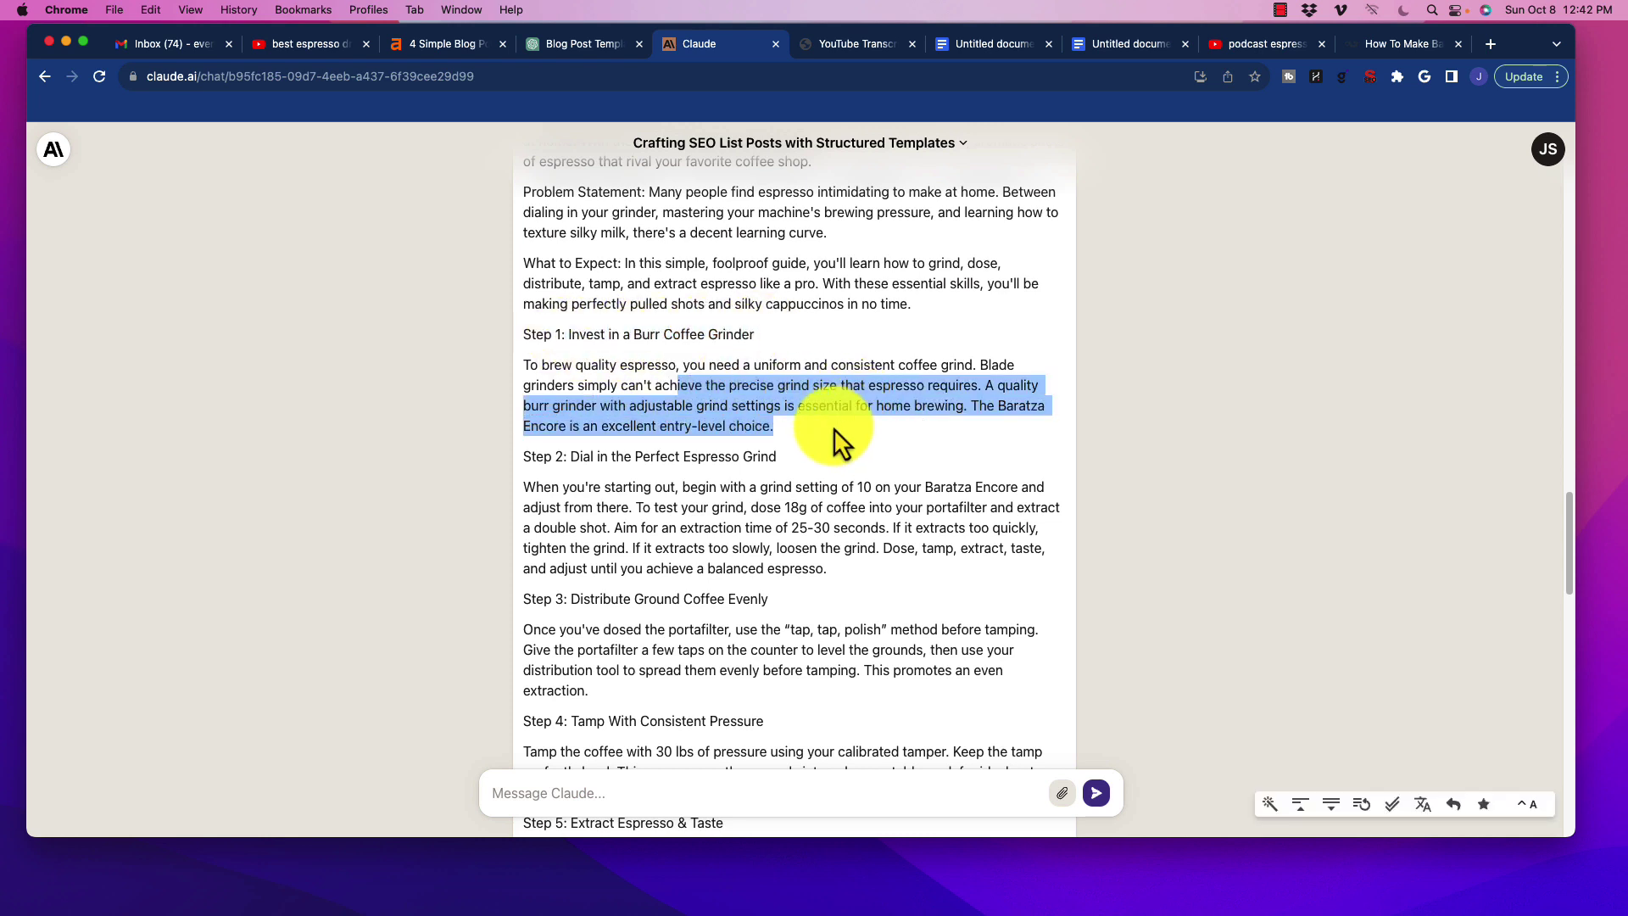
Step: Select the end of the 'Step 1: Invest in a Burr Coffee Grinder' heading, then return to YouTube
{"action": "left_click", "coordinate": [1000, 44]}
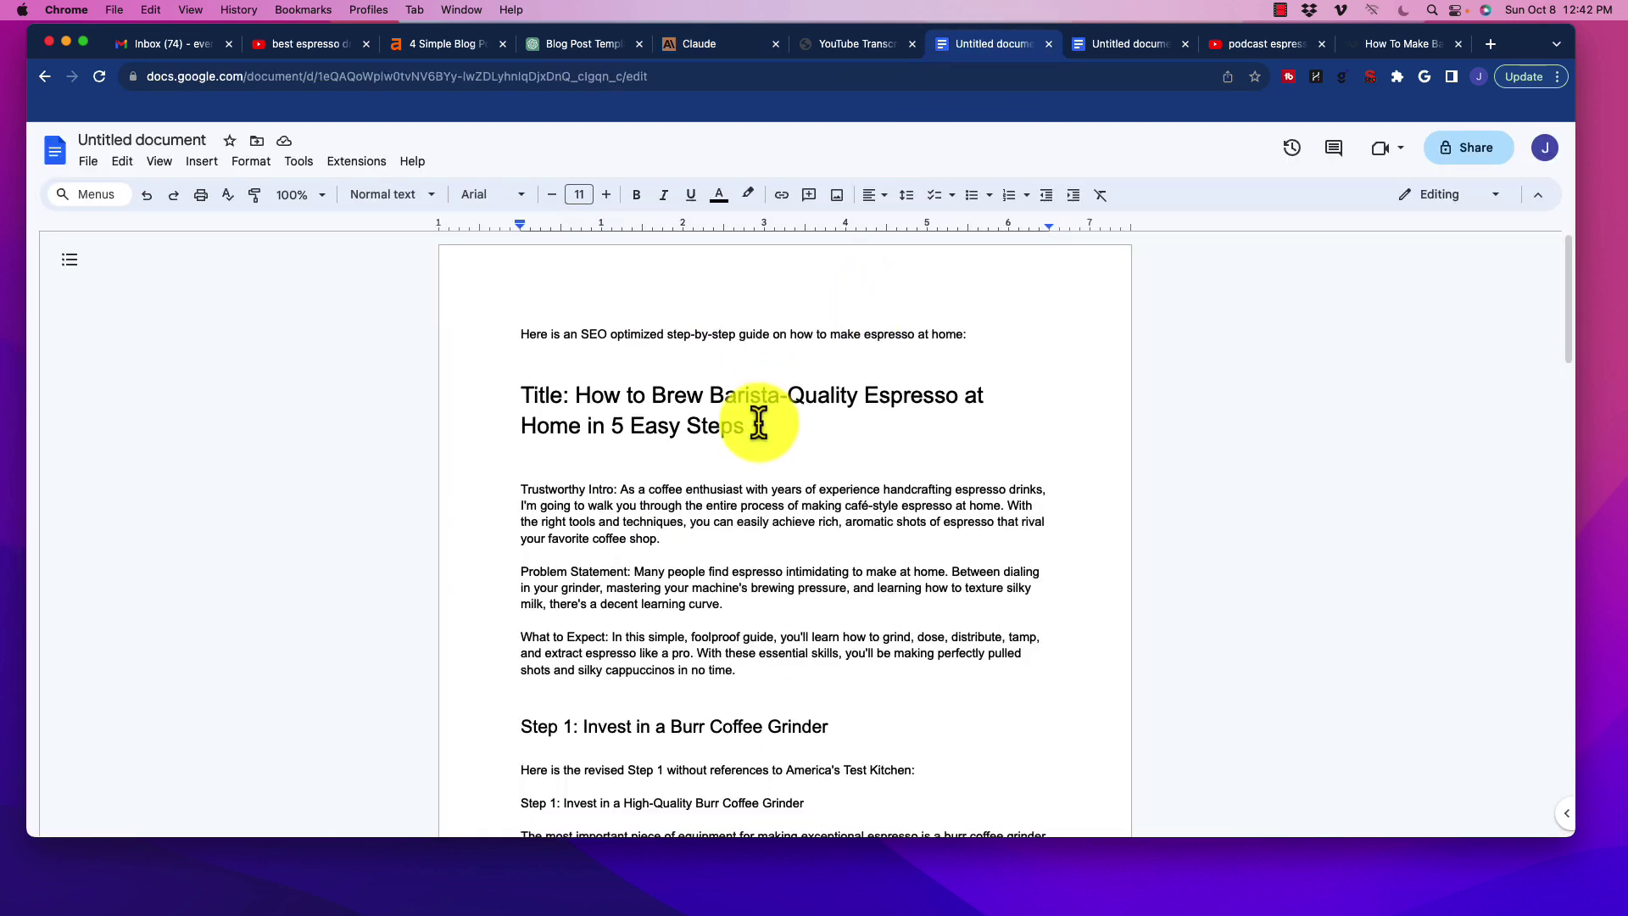
{"action": "scroll", "coordinate": [693, 500], "scroll_direction": "down", "scroll_amount": 10}
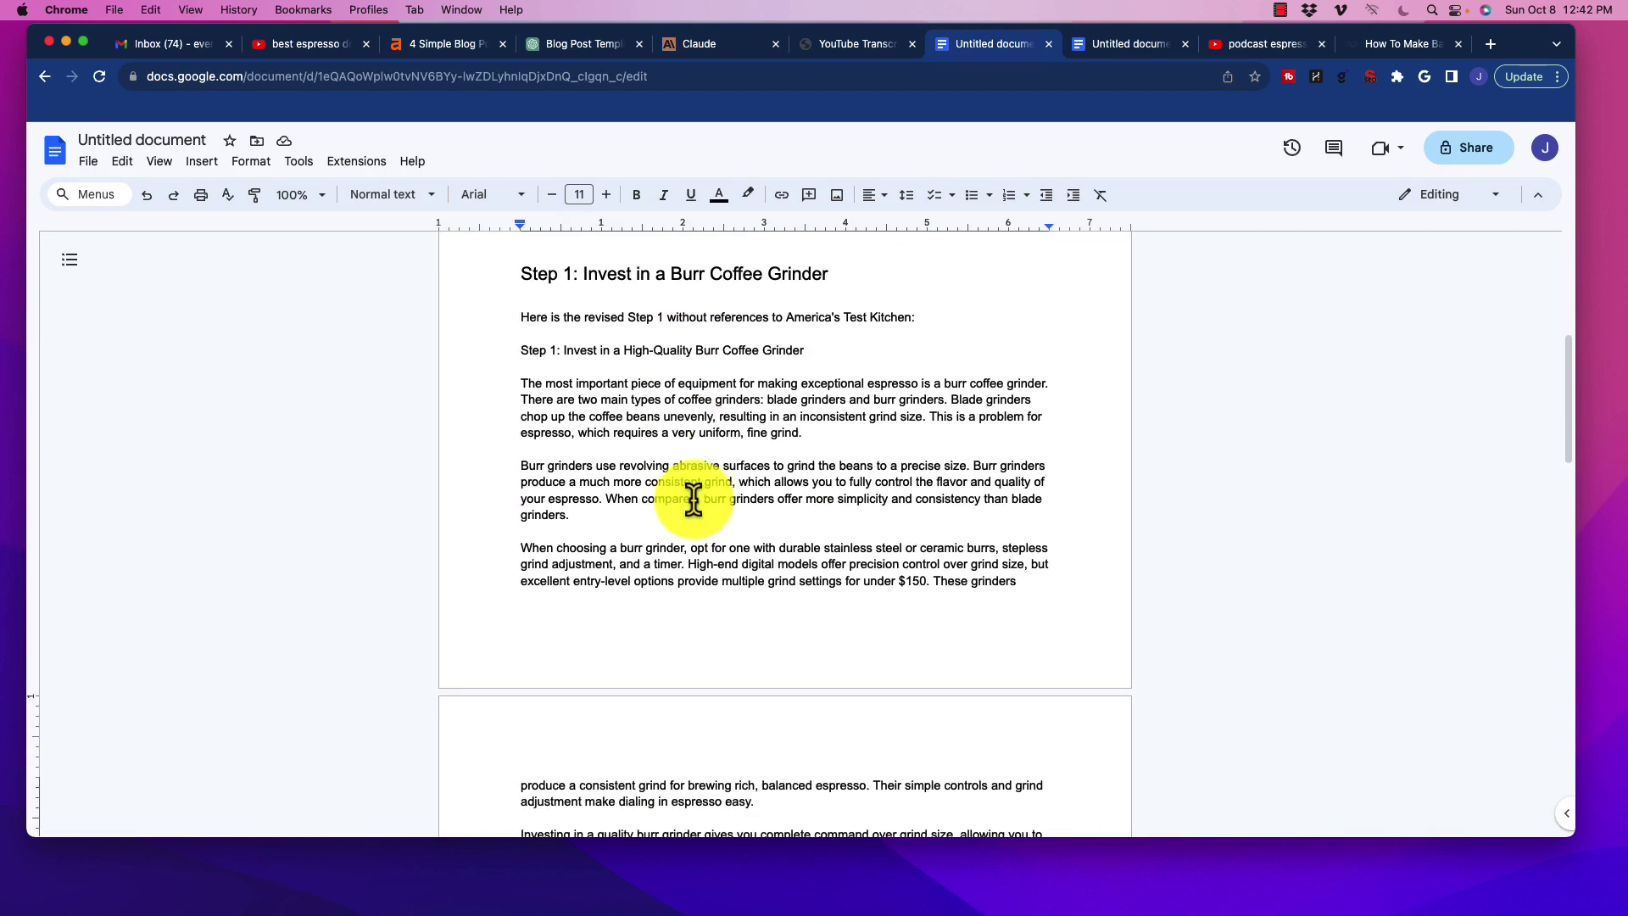
{"action": "scroll", "coordinate": [690, 517], "scroll_direction": "down", "scroll_amount": 4}
{"action": "scroll", "coordinate": [690, 619], "scroll_direction": "up", "scroll_amount": 12}
{"action": "scroll", "coordinate": [693, 509], "scroll_direction": "down", "scroll_amount": 5}
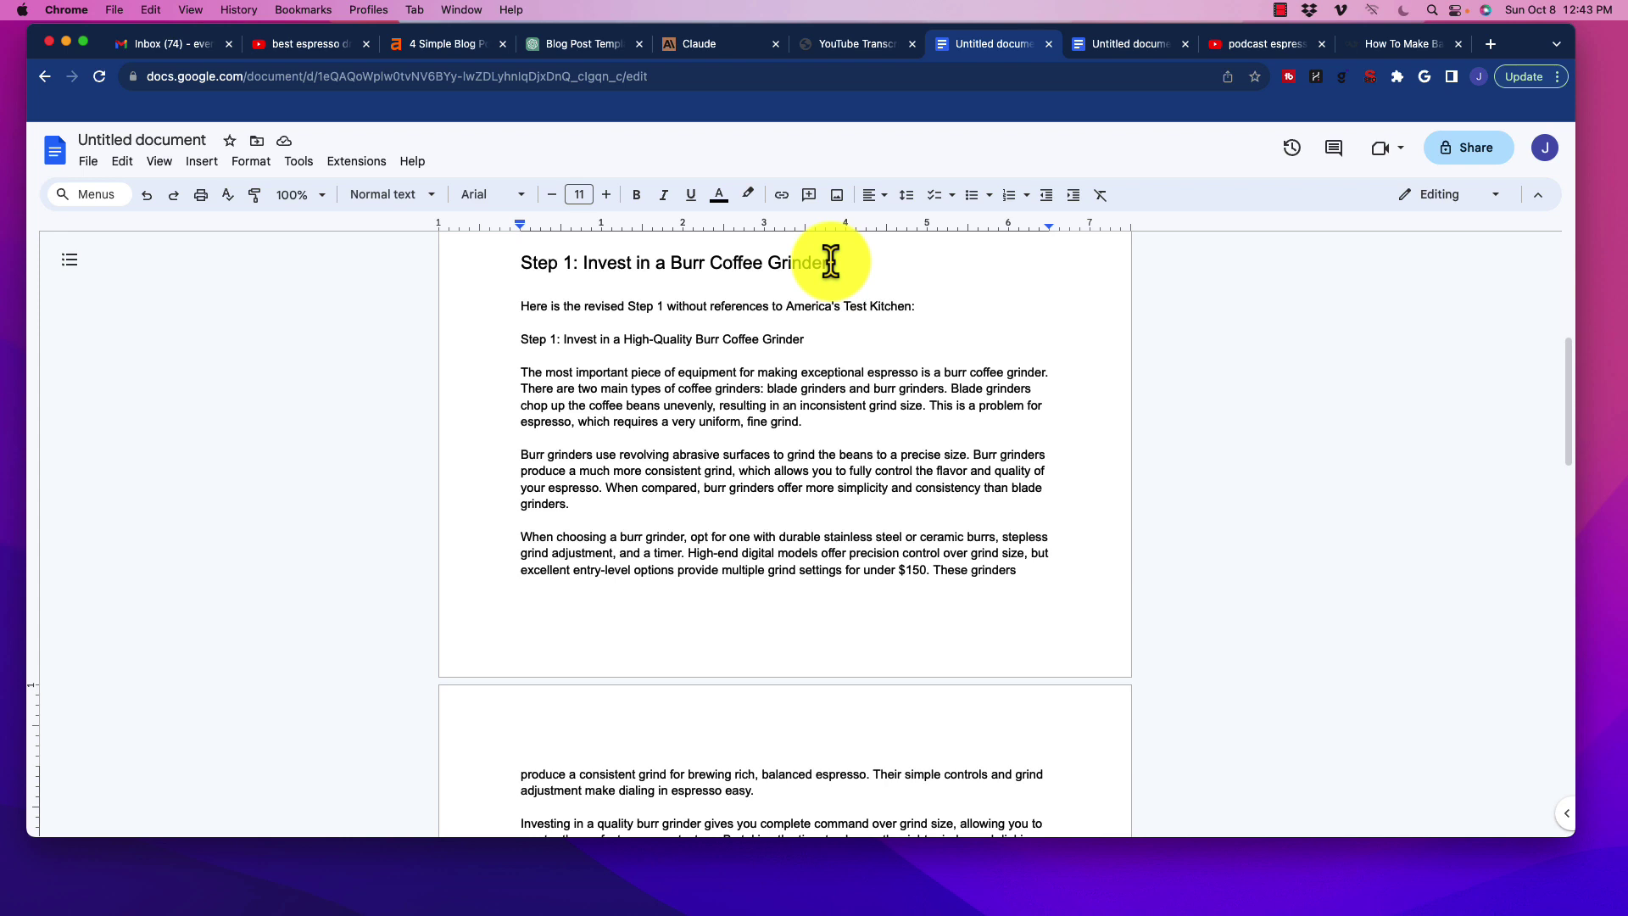
{"action": "left_click_drag", "start_coordinate": [830, 263], "coordinate": [628, 292]}
{"action": "left_click", "coordinate": [625, 389]}
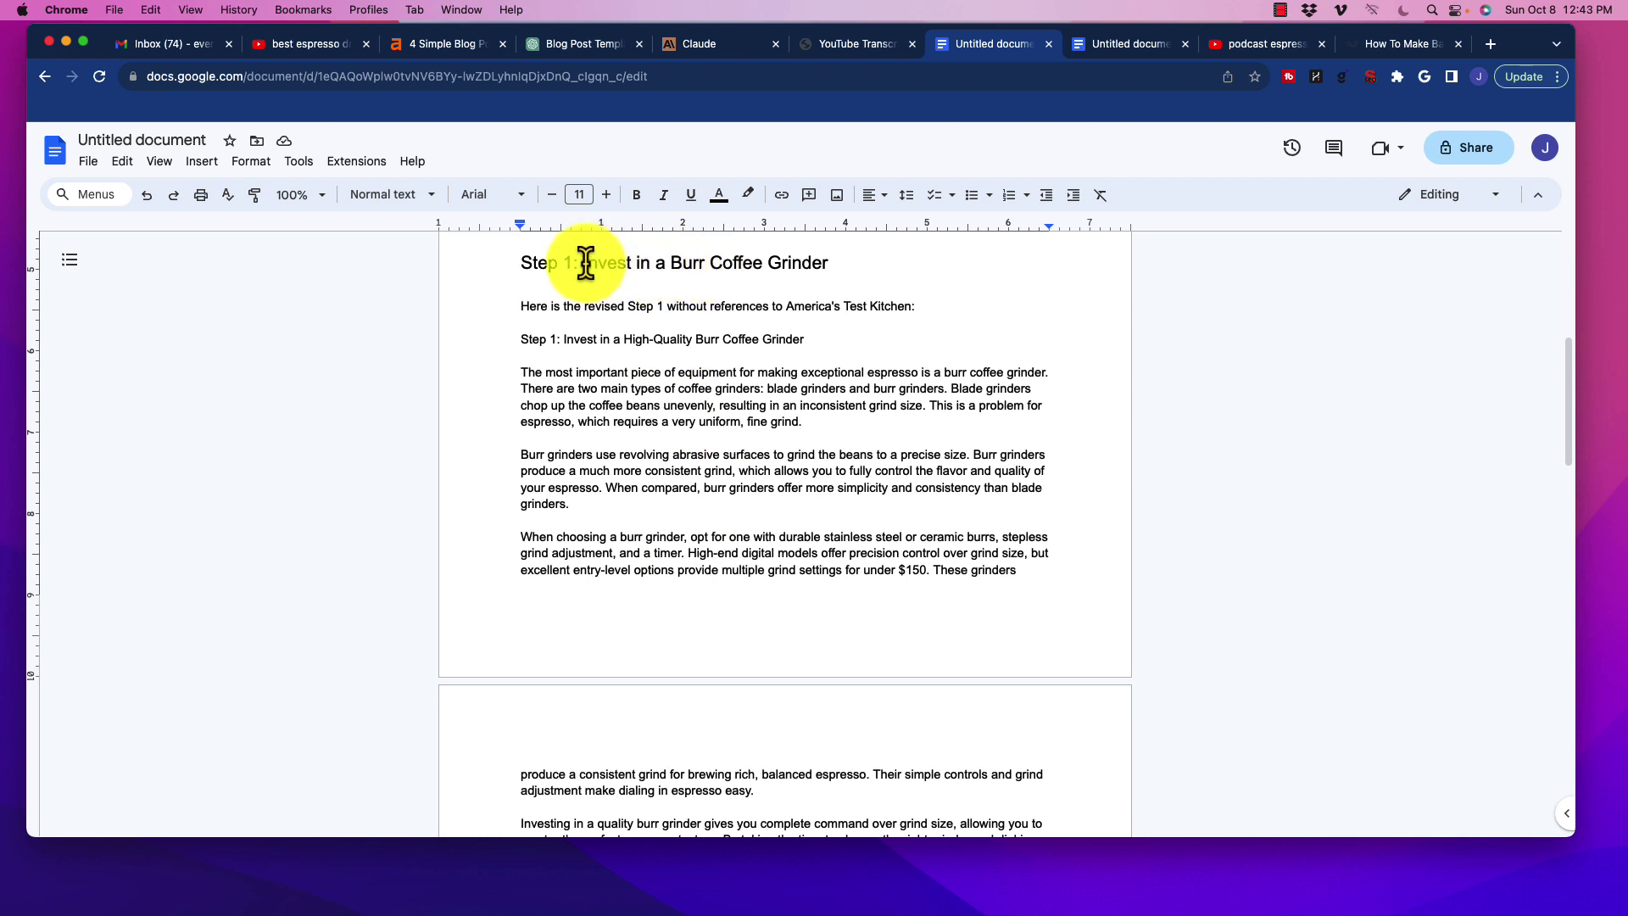
{"action": "left_click_drag", "start_coordinate": [836, 262], "coordinate": [687, 268]}
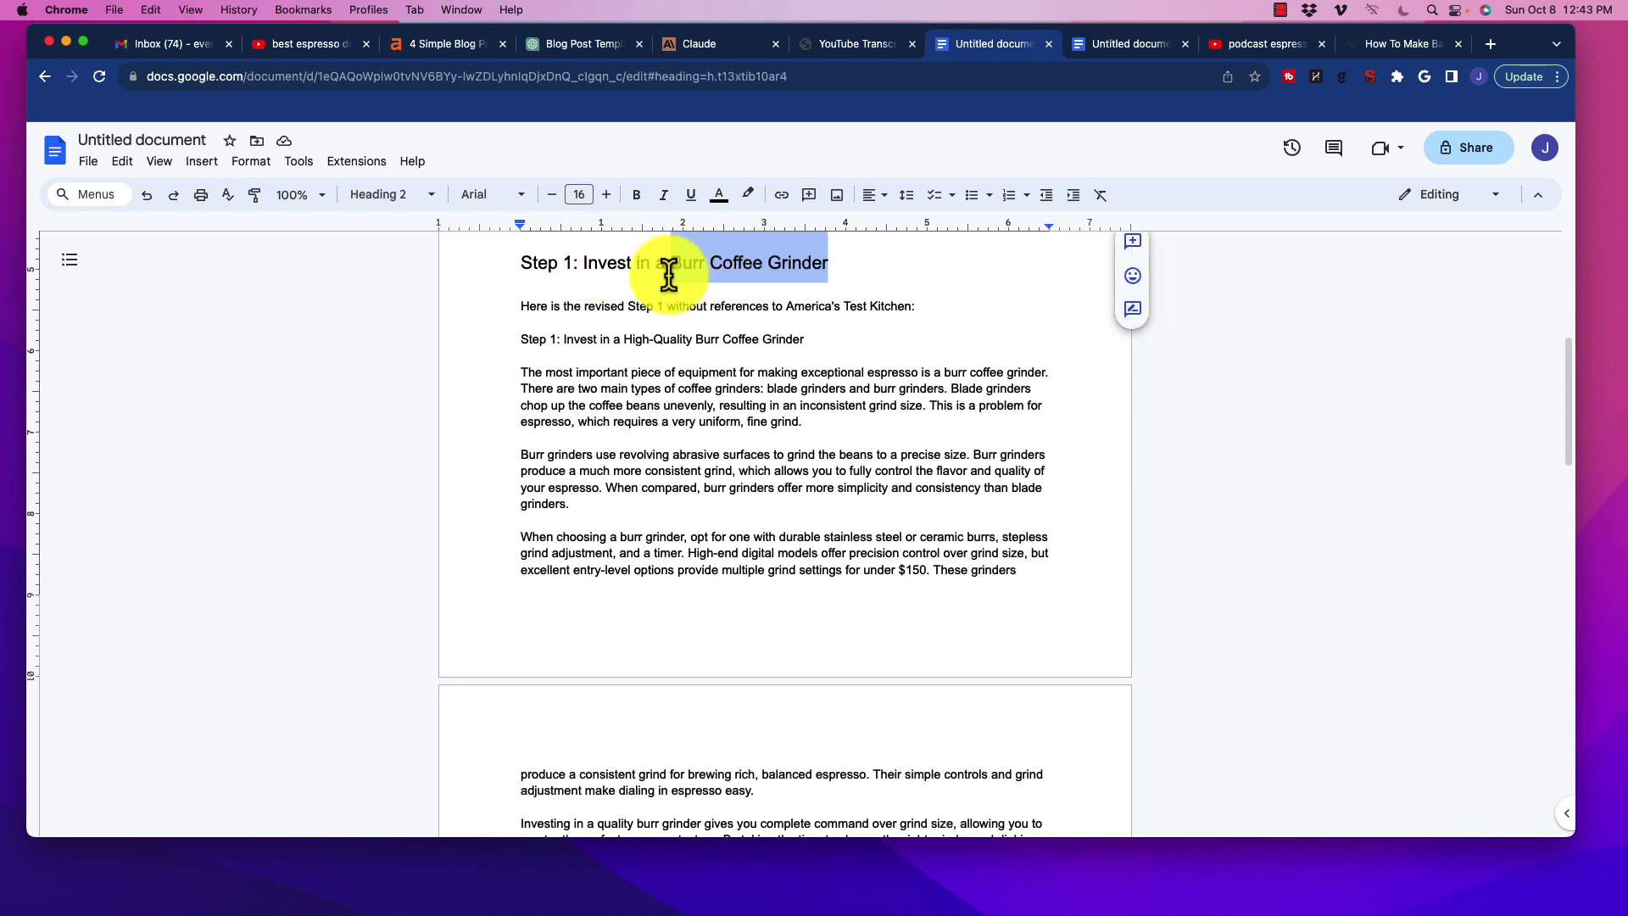
{"action": "left_click", "coordinate": [312, 49]}
Step: Replace the 'best espresso drinks' YouTube search with 'Burr Coffee Grinder'
{"action": "left_click_drag", "start_coordinate": [683, 146], "coordinate": [540, 146]}
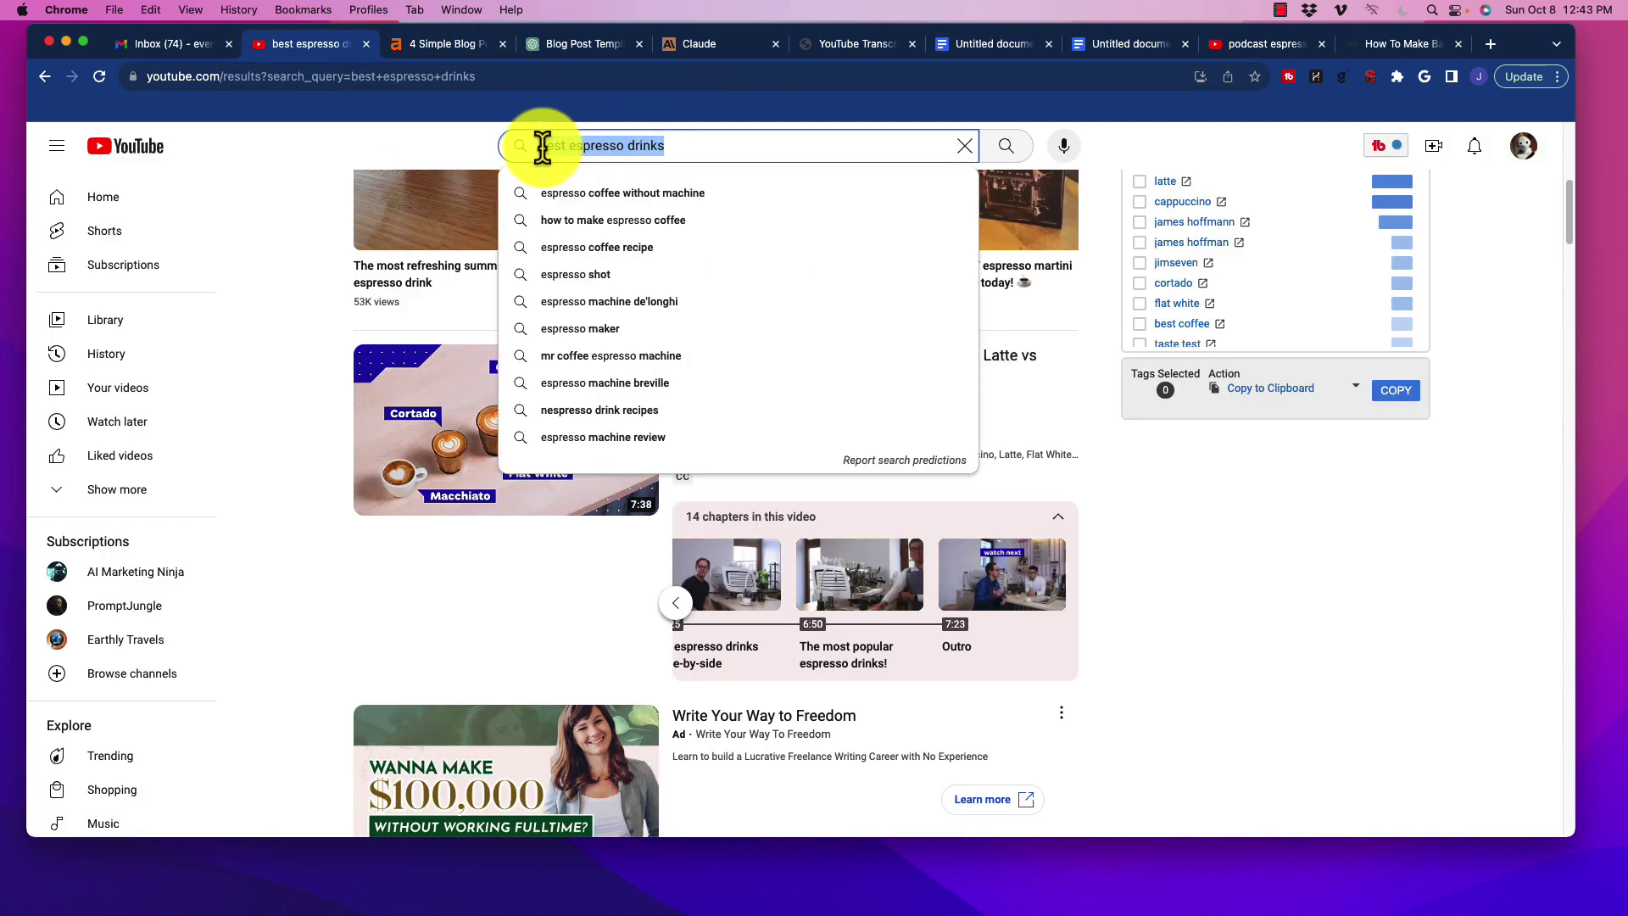
{"action": "type", "text": "Burr Coffee Grinder"}
{"action": "key", "text": "Return"}
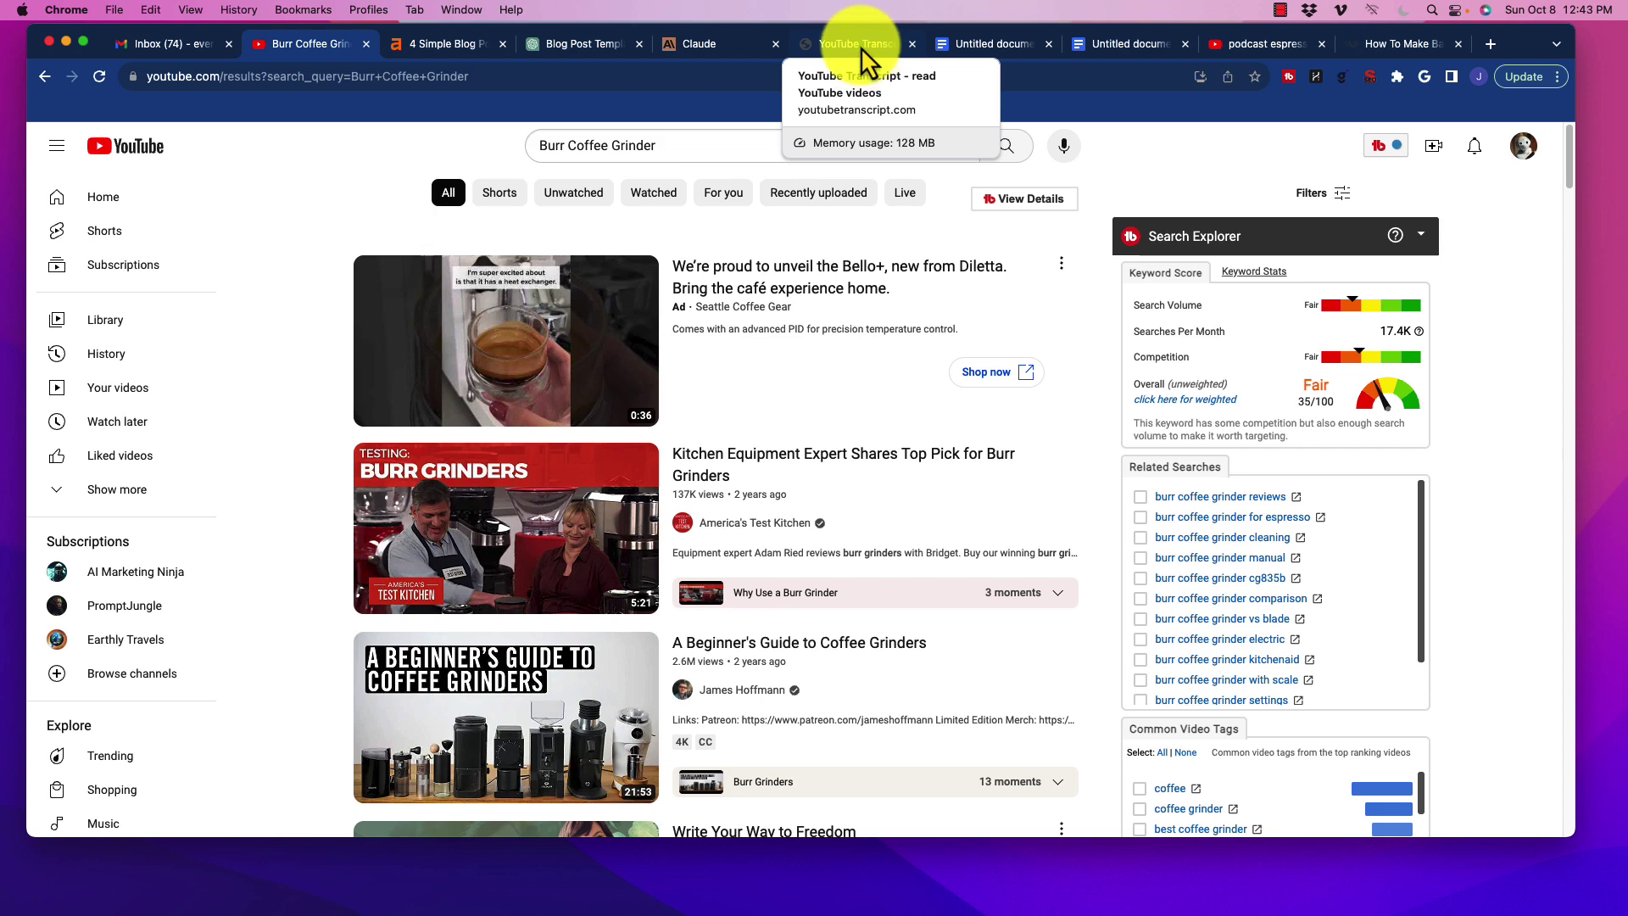
Step: Highlight the prompt asking Claude to expand Step 1 and read the burr grinder reply
{"action": "left_click", "coordinate": [696, 43]}
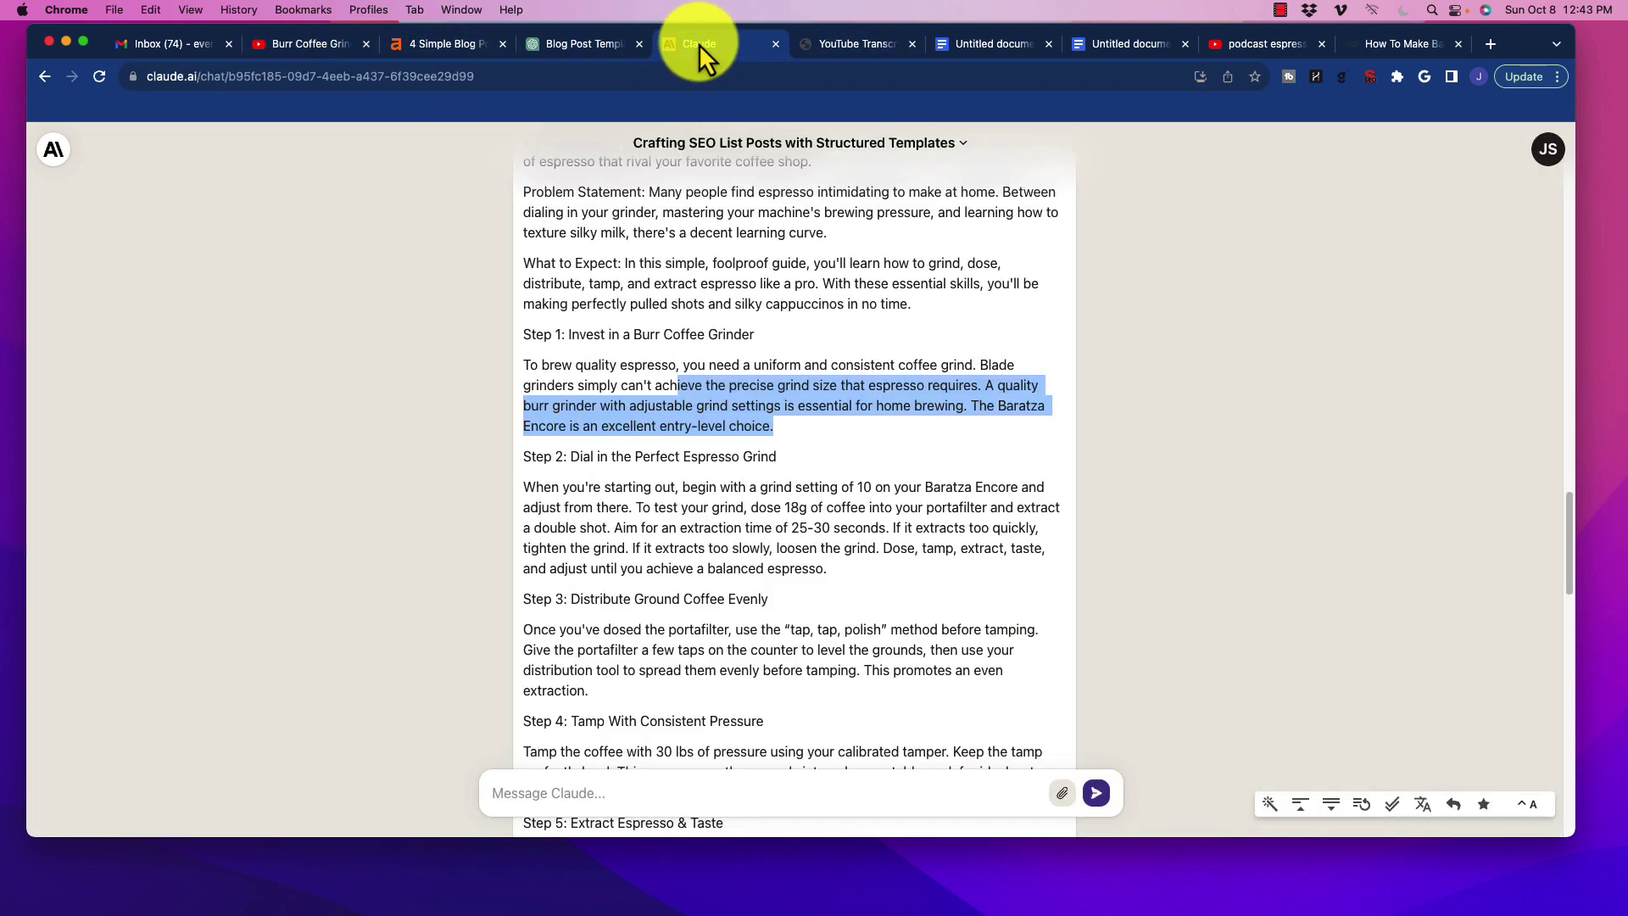
{"action": "scroll", "coordinate": [623, 475], "scroll_direction": "down", "scroll_amount": 10}
{"action": "scroll", "coordinate": [632, 481], "scroll_direction": "down", "scroll_amount": 5}
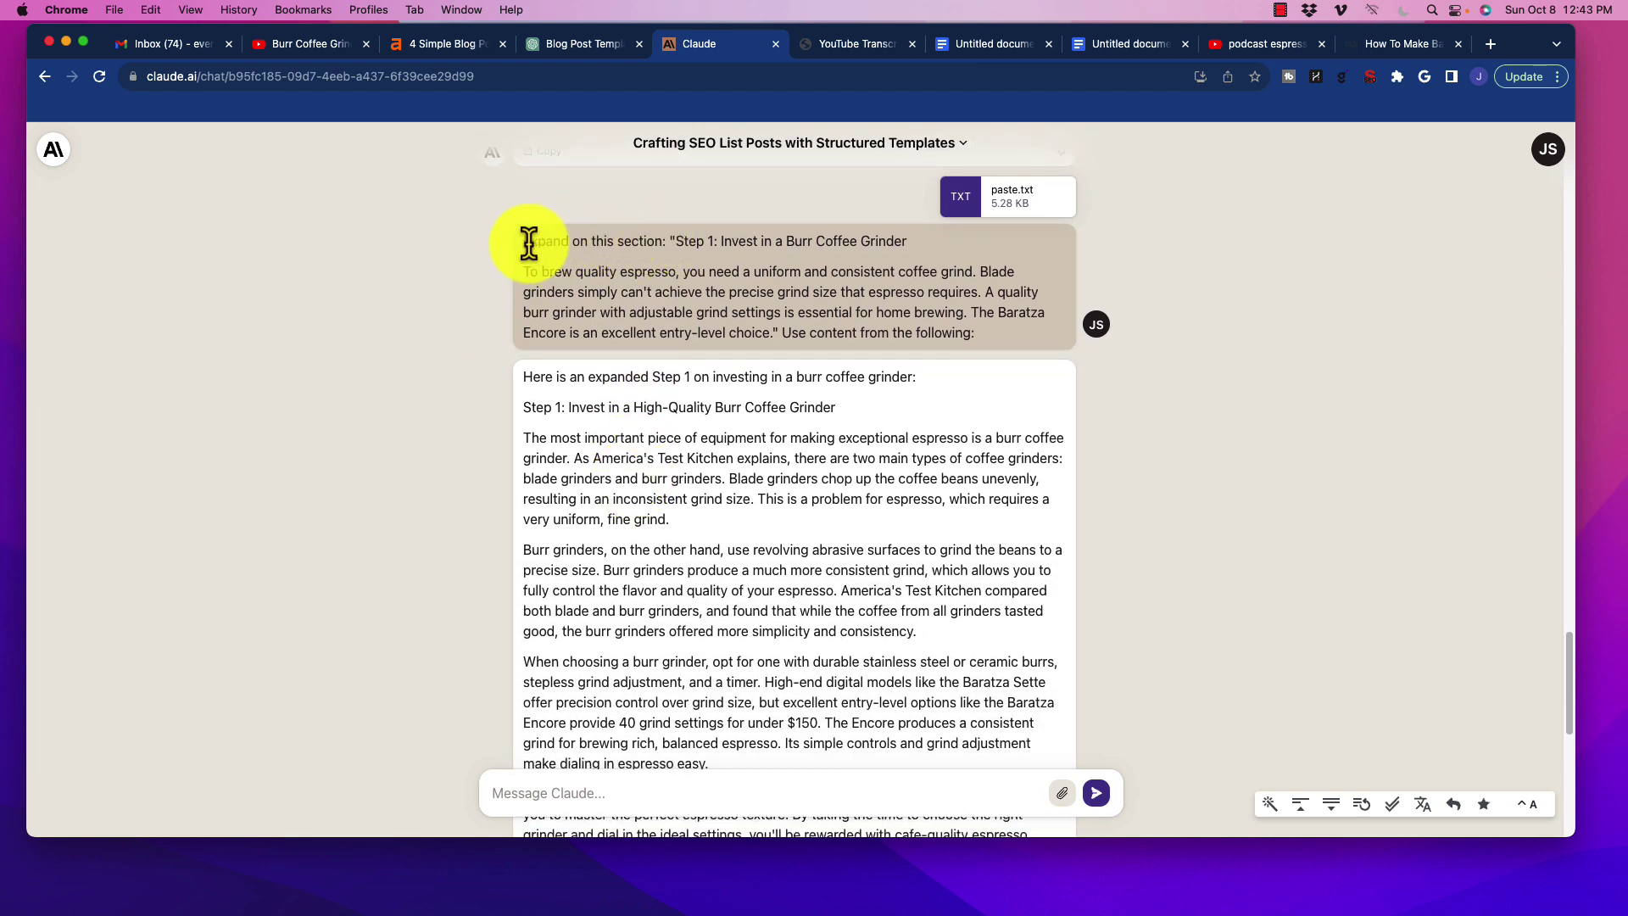
{"action": "left_click_drag", "start_coordinate": [529, 244], "coordinate": [777, 328]}
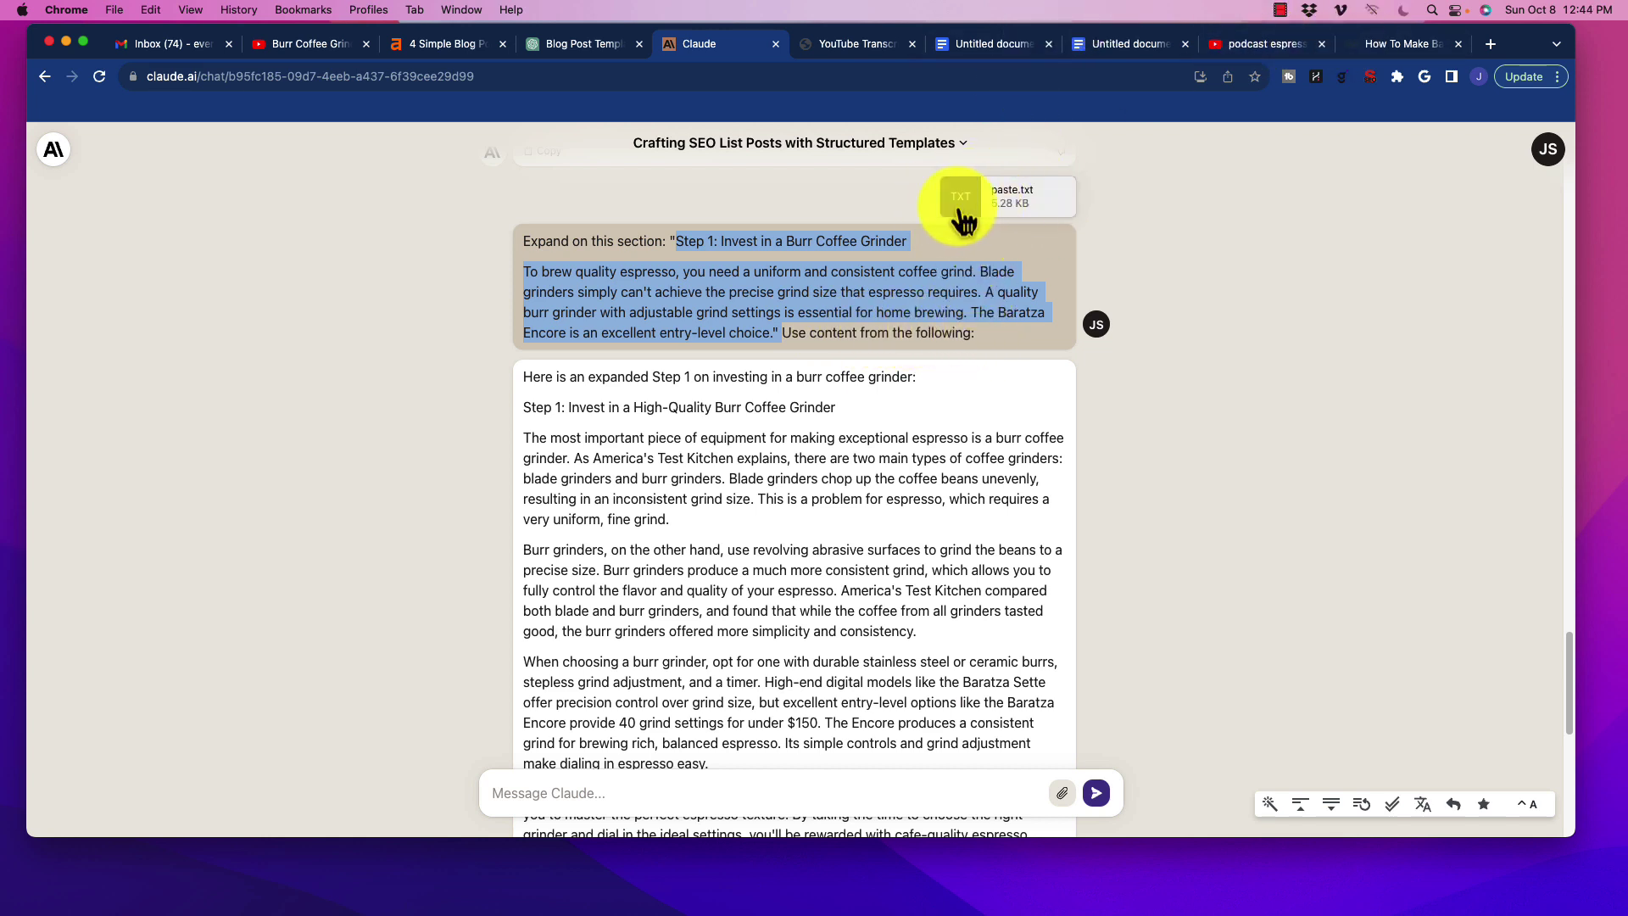
{"action": "scroll", "coordinate": [683, 481], "scroll_direction": "down", "scroll_amount": 3}
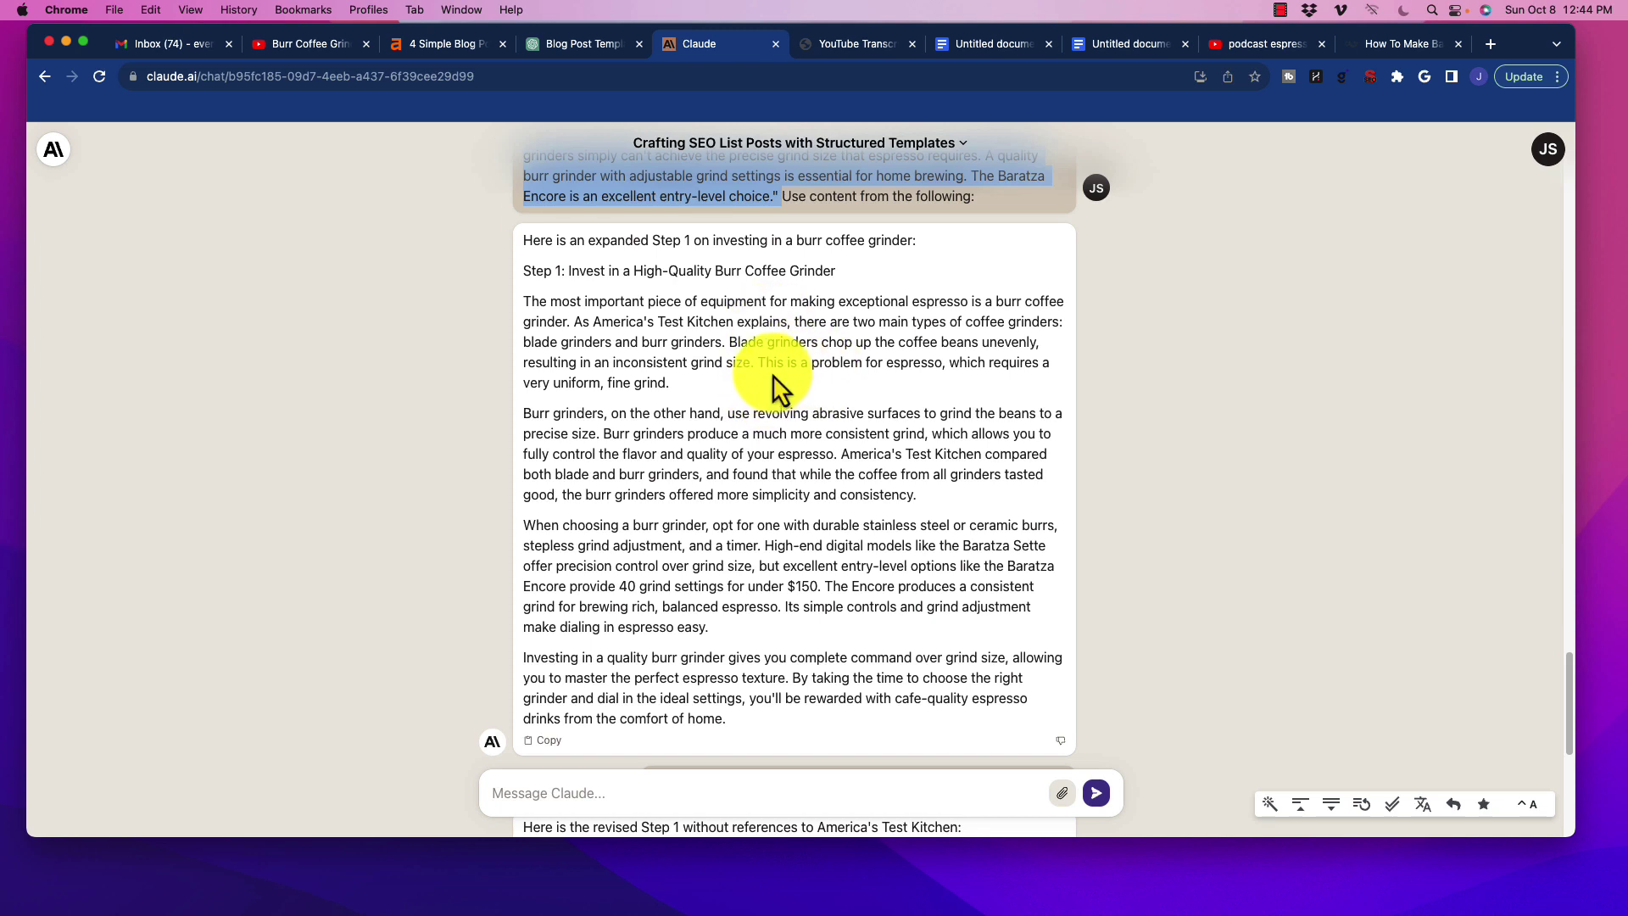
{"action": "scroll", "coordinate": [772, 374], "scroll_direction": "down", "scroll_amount": 1}
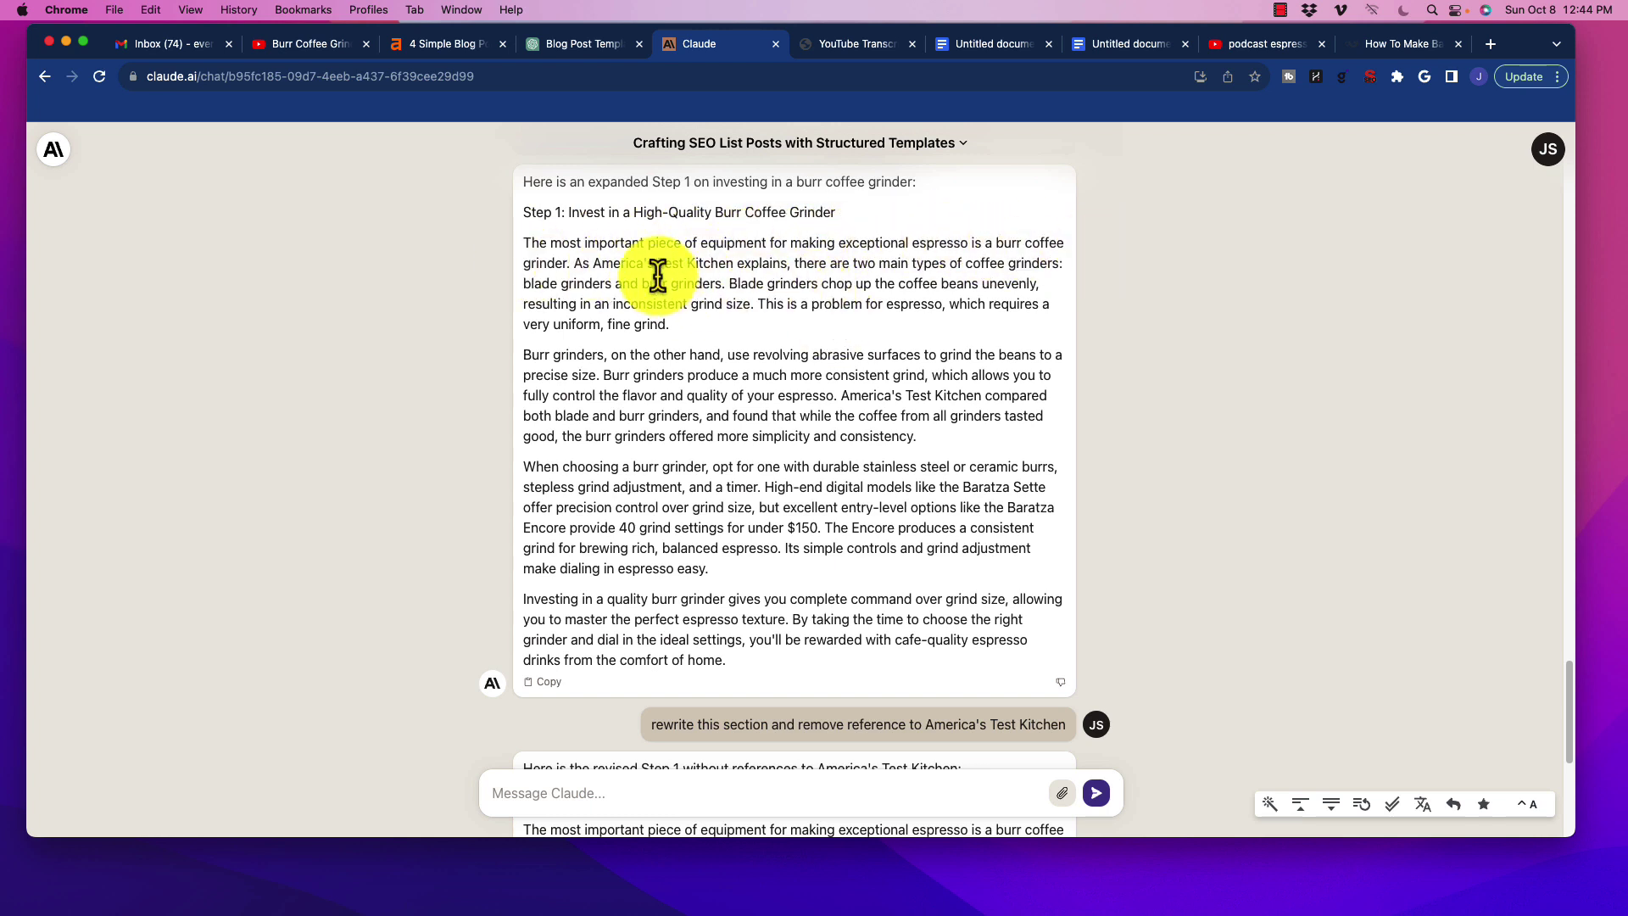
{"action": "left_click_drag", "start_coordinate": [591, 263], "coordinate": [752, 257]}
{"action": "left_click", "coordinate": [752, 258]}
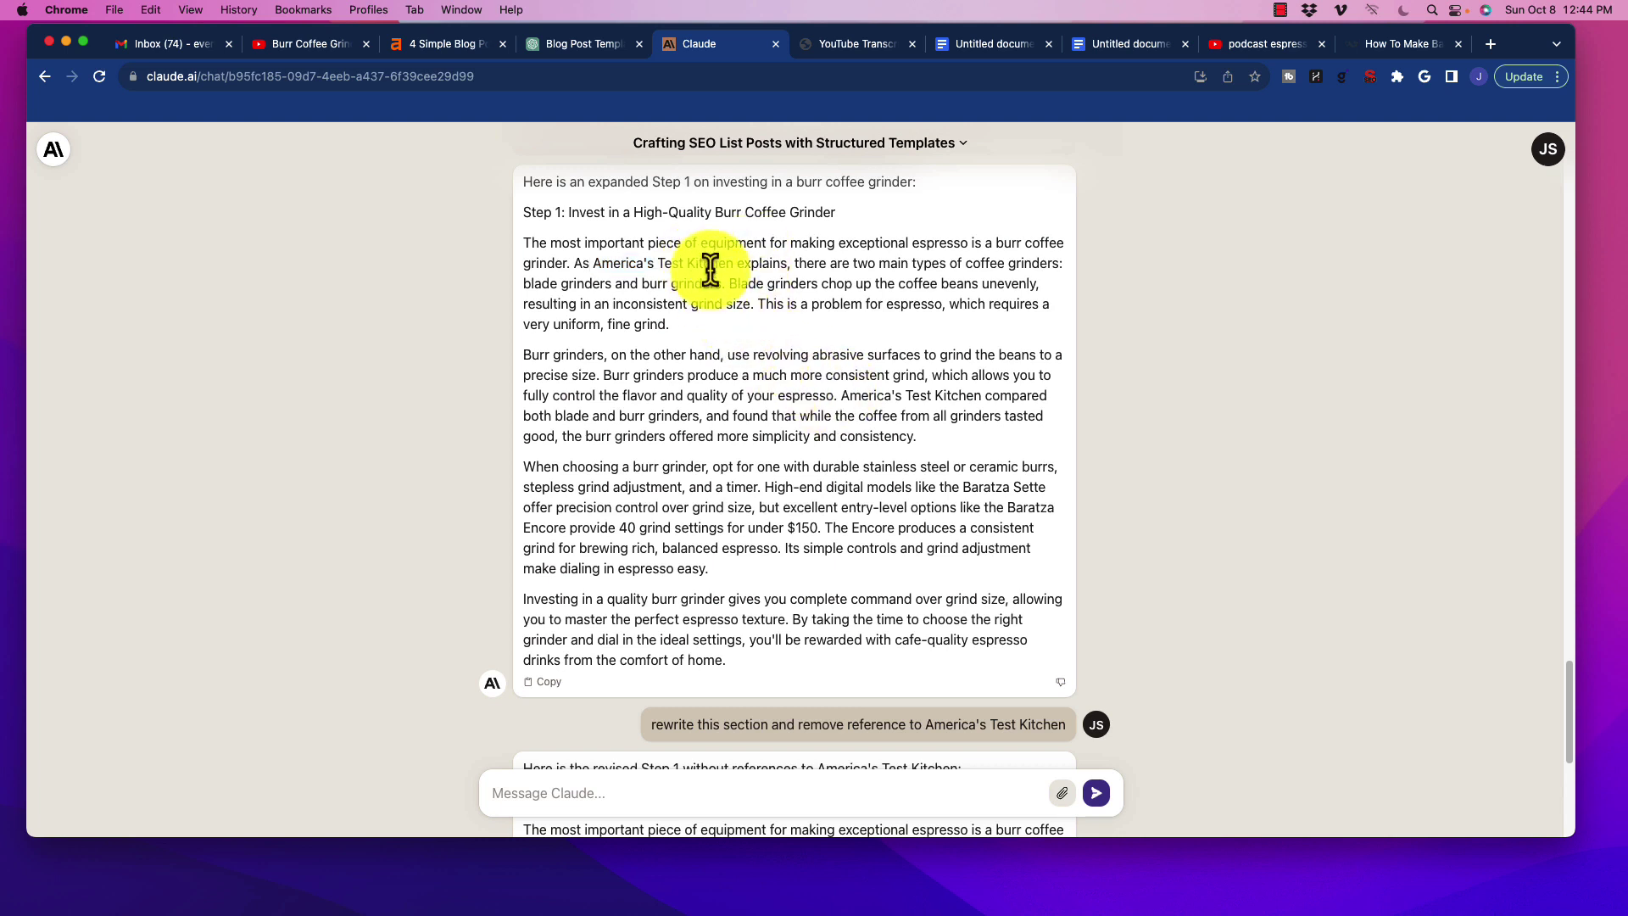
{"action": "scroll", "coordinate": [740, 413], "scroll_direction": "down", "scroll_amount": 1}
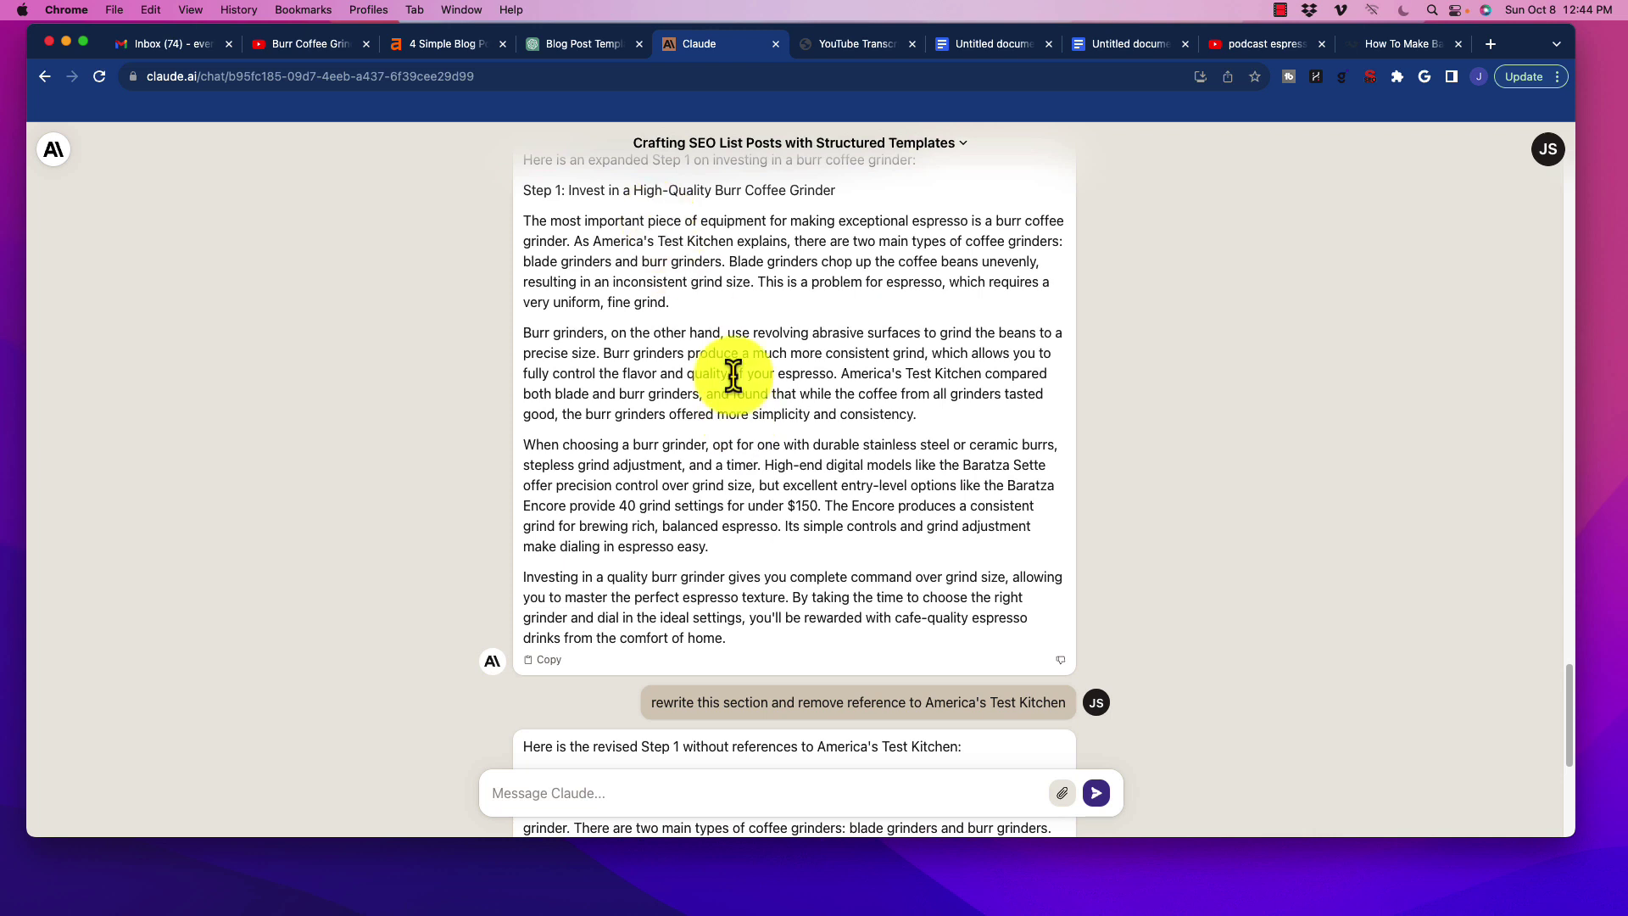
{"action": "scroll", "coordinate": [744, 309], "scroll_direction": "down", "scroll_amount": 3}
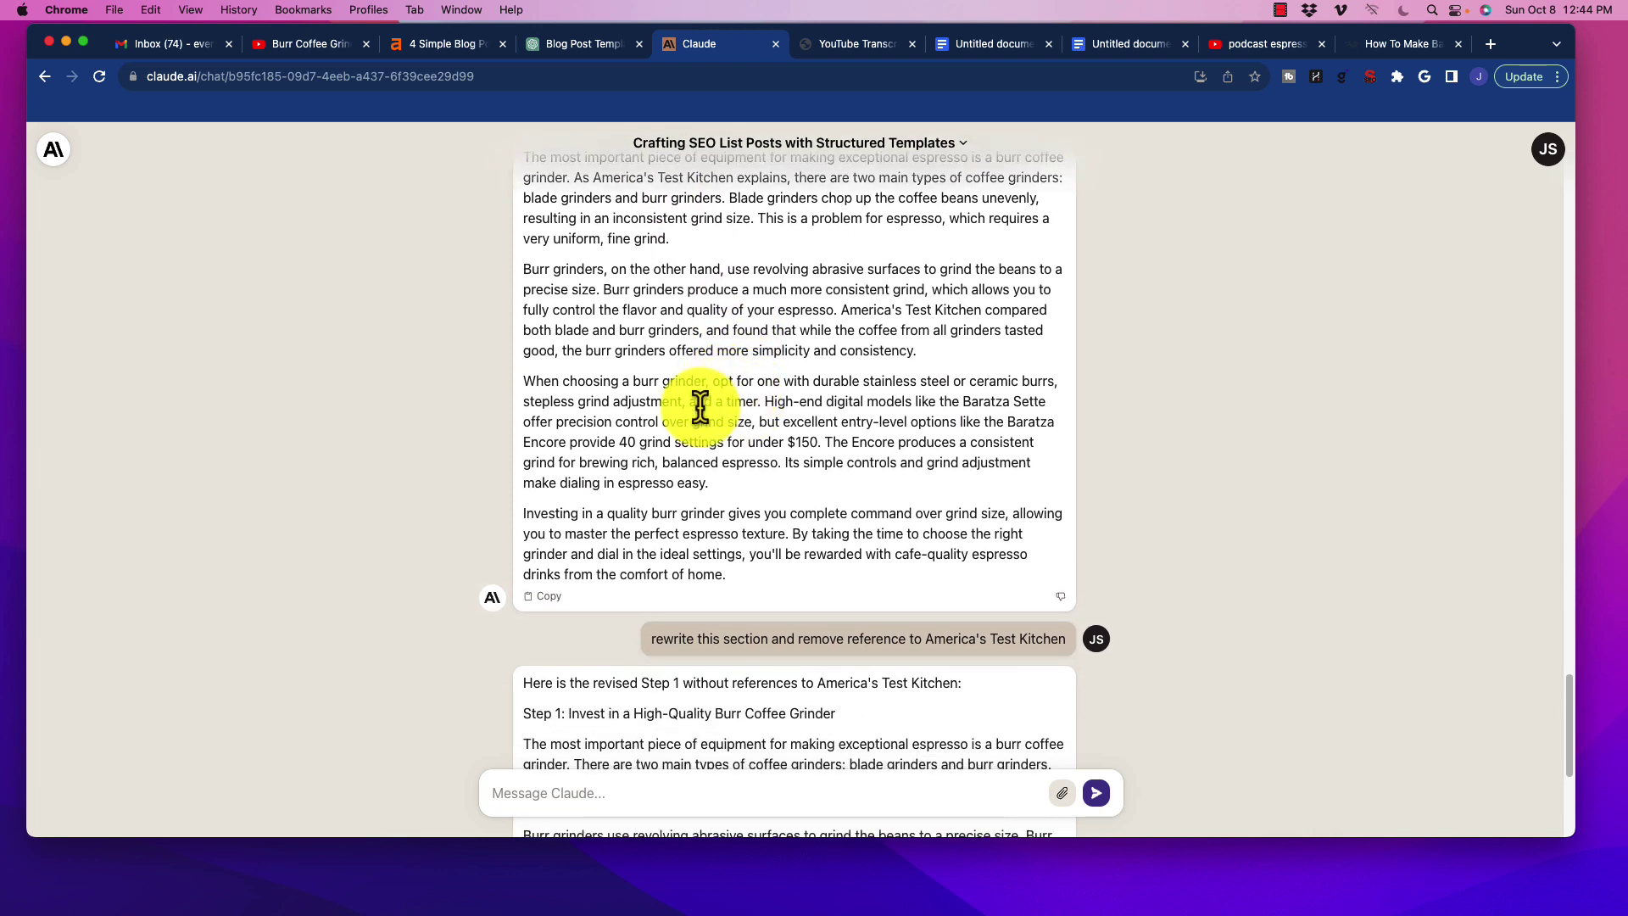
{"action": "left_click_drag", "start_coordinate": [608, 269], "coordinate": [752, 353]}
{"action": "left_click", "coordinate": [752, 352]}
{"action": "left_click_drag", "start_coordinate": [618, 380], "coordinate": [814, 483]}
{"action": "scroll", "coordinate": [760, 447], "scroll_direction": "down", "scroll_amount": 1}
{"action": "left_click", "coordinate": [676, 485]}
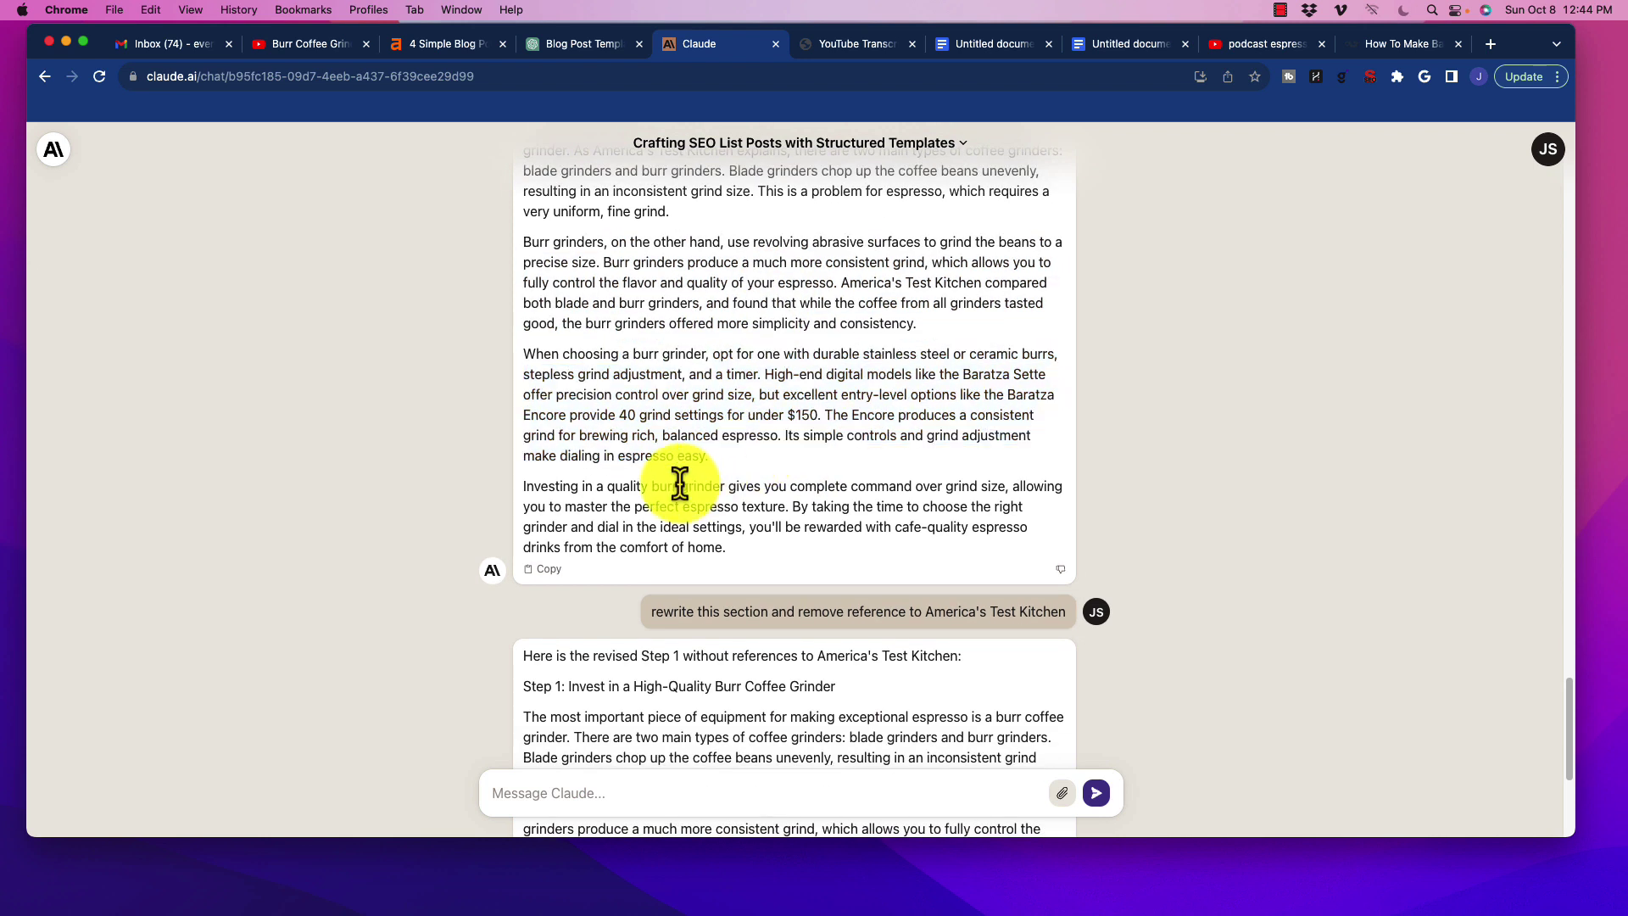
{"action": "left_click_drag", "start_coordinate": [560, 487], "coordinate": [940, 558]}
{"action": "left_click", "coordinate": [843, 493]}
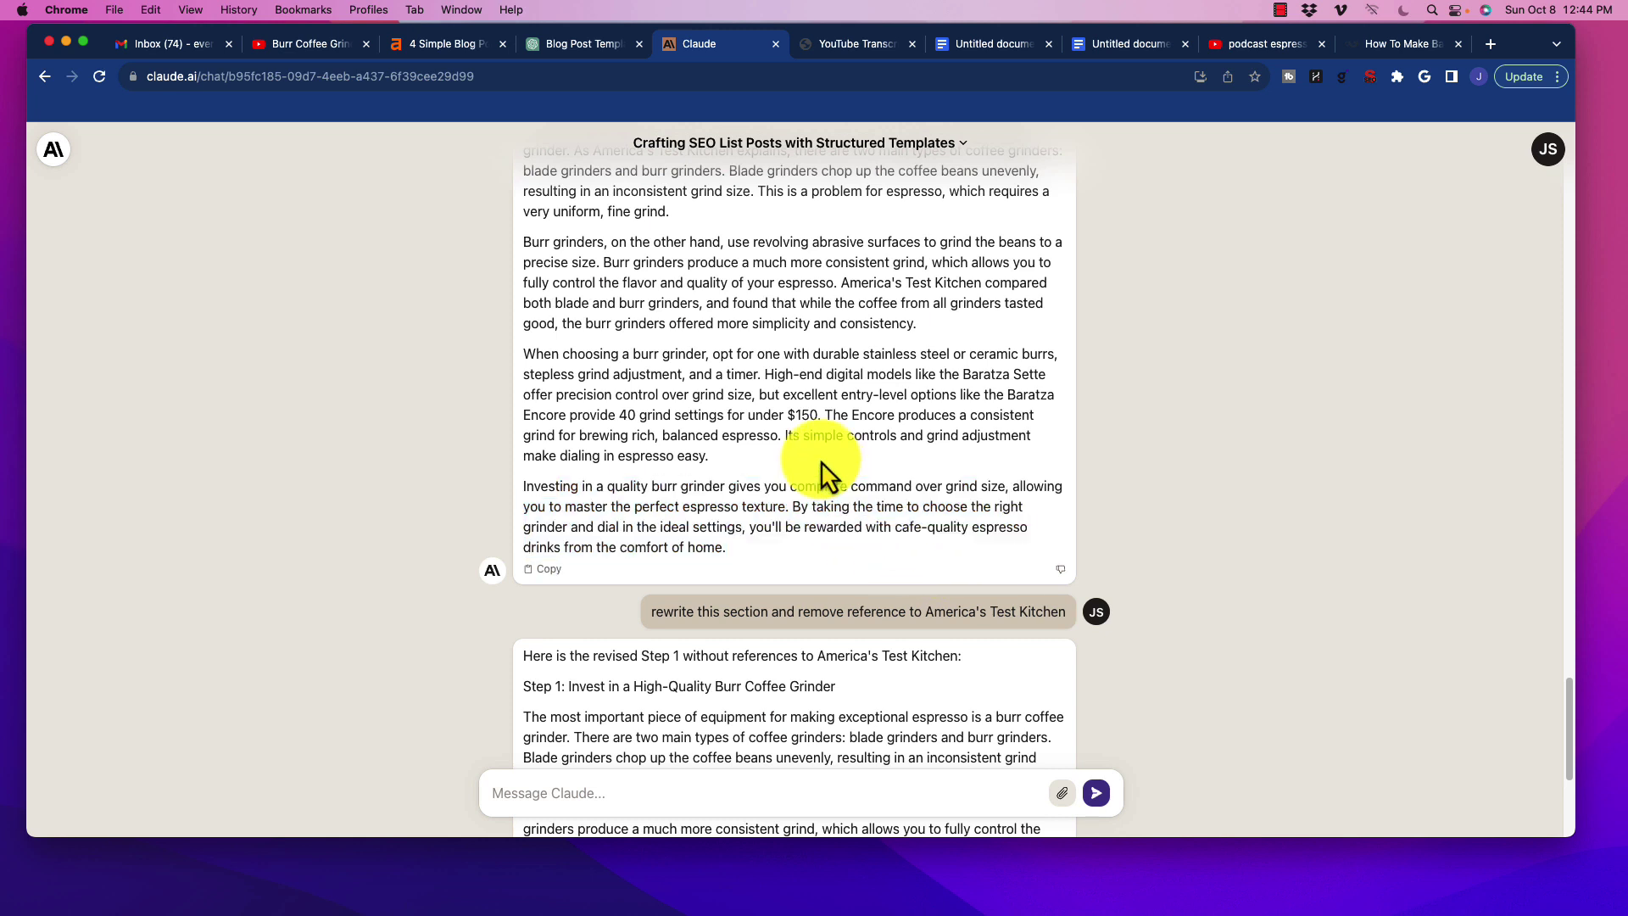
{"action": "scroll", "coordinate": [647, 389], "scroll_direction": "up", "scroll_amount": 4}
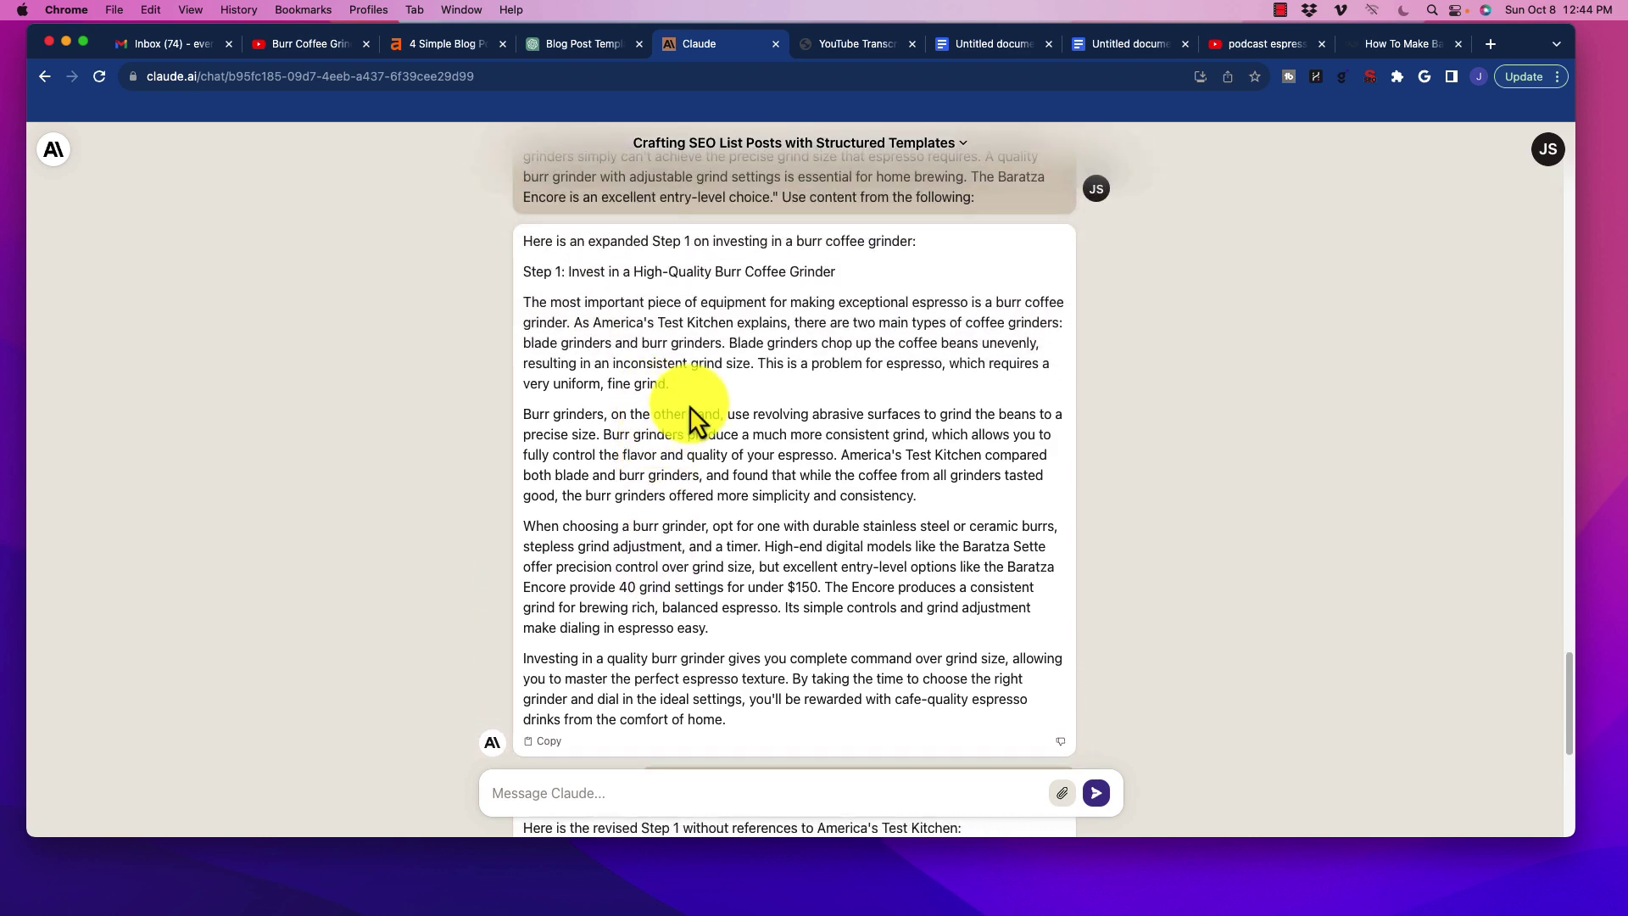
{"action": "scroll", "coordinate": [687, 441], "scroll_direction": "down", "scroll_amount": 4}
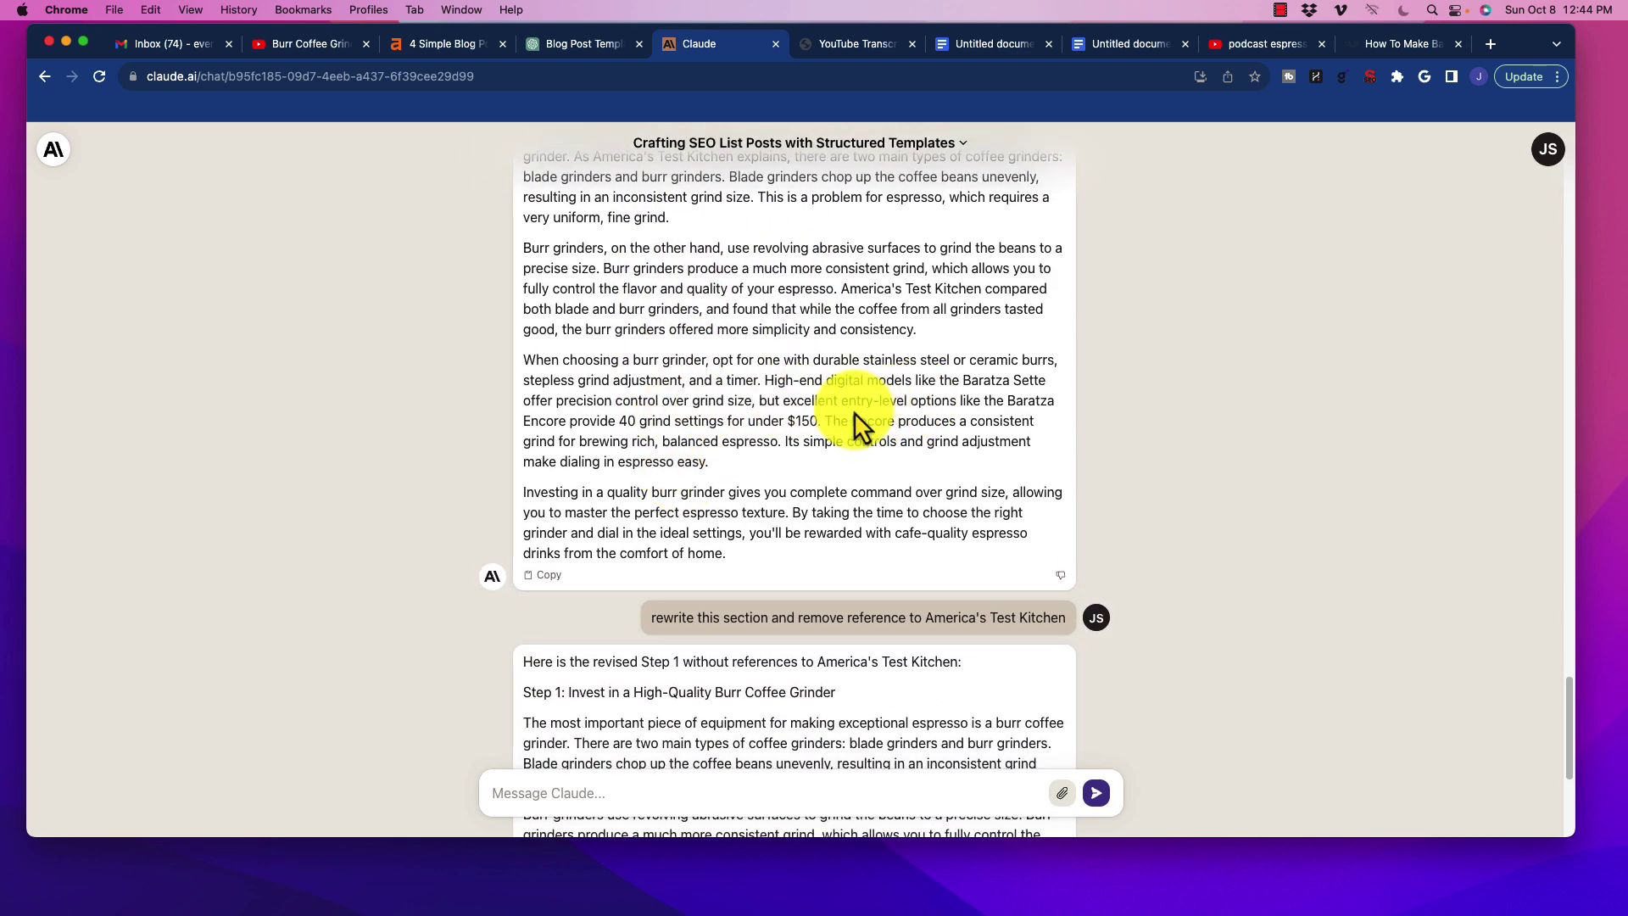
{"action": "left_click_drag", "start_coordinate": [814, 400], "coordinate": [996, 398]}
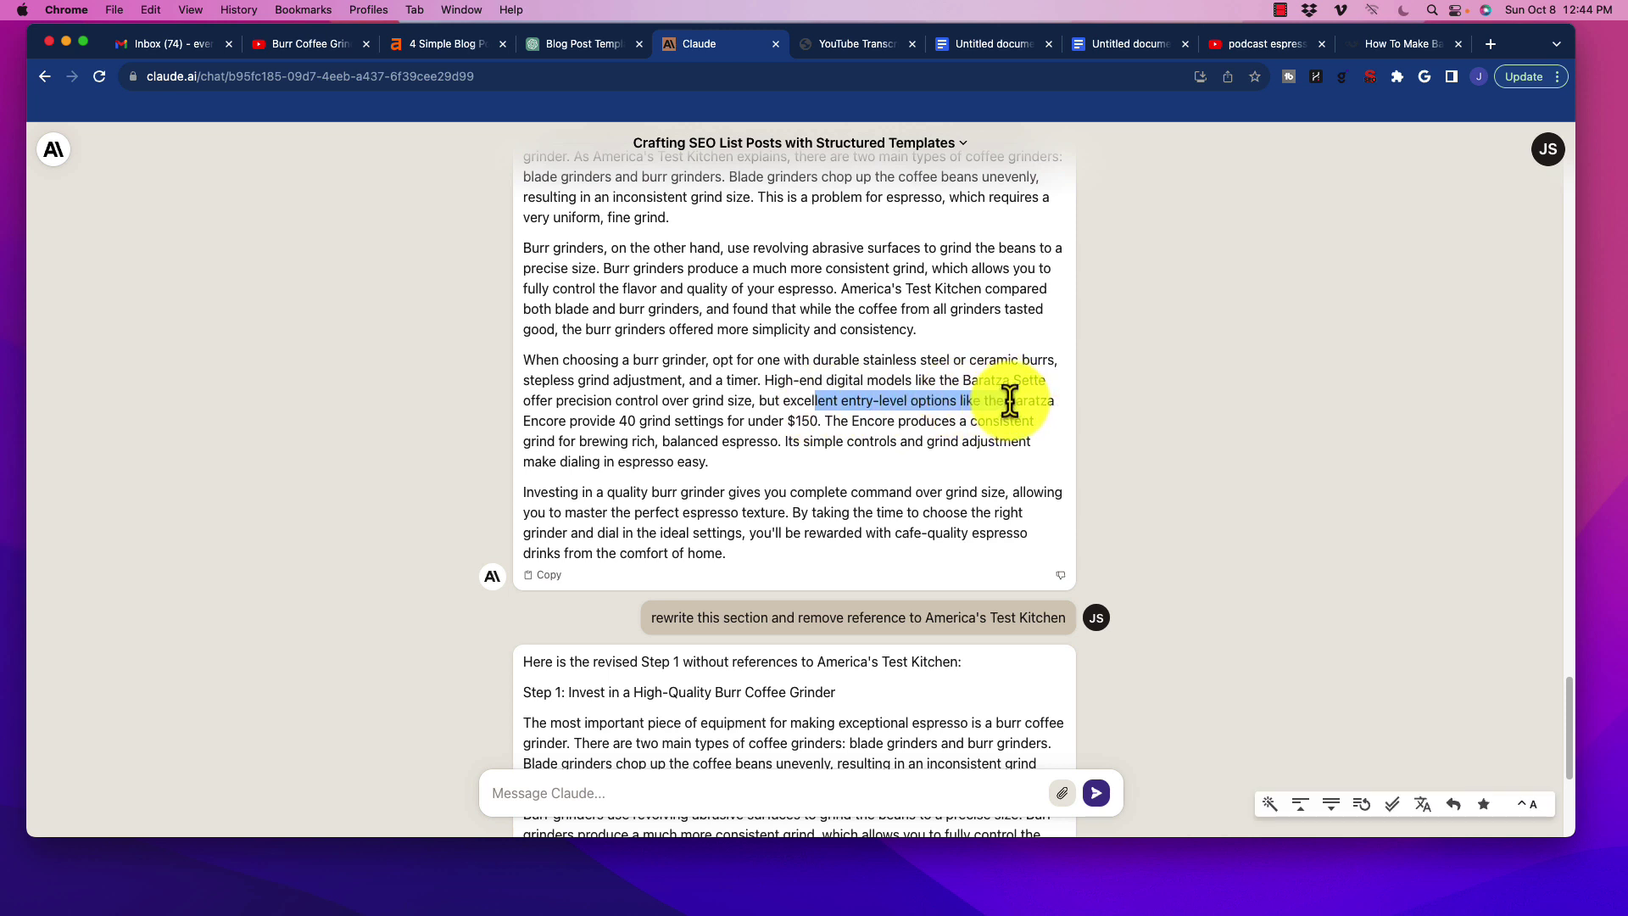
{"action": "left_click", "coordinate": [1009, 401]}
{"action": "left_click_drag", "start_coordinate": [537, 421], "coordinate": [848, 419]}
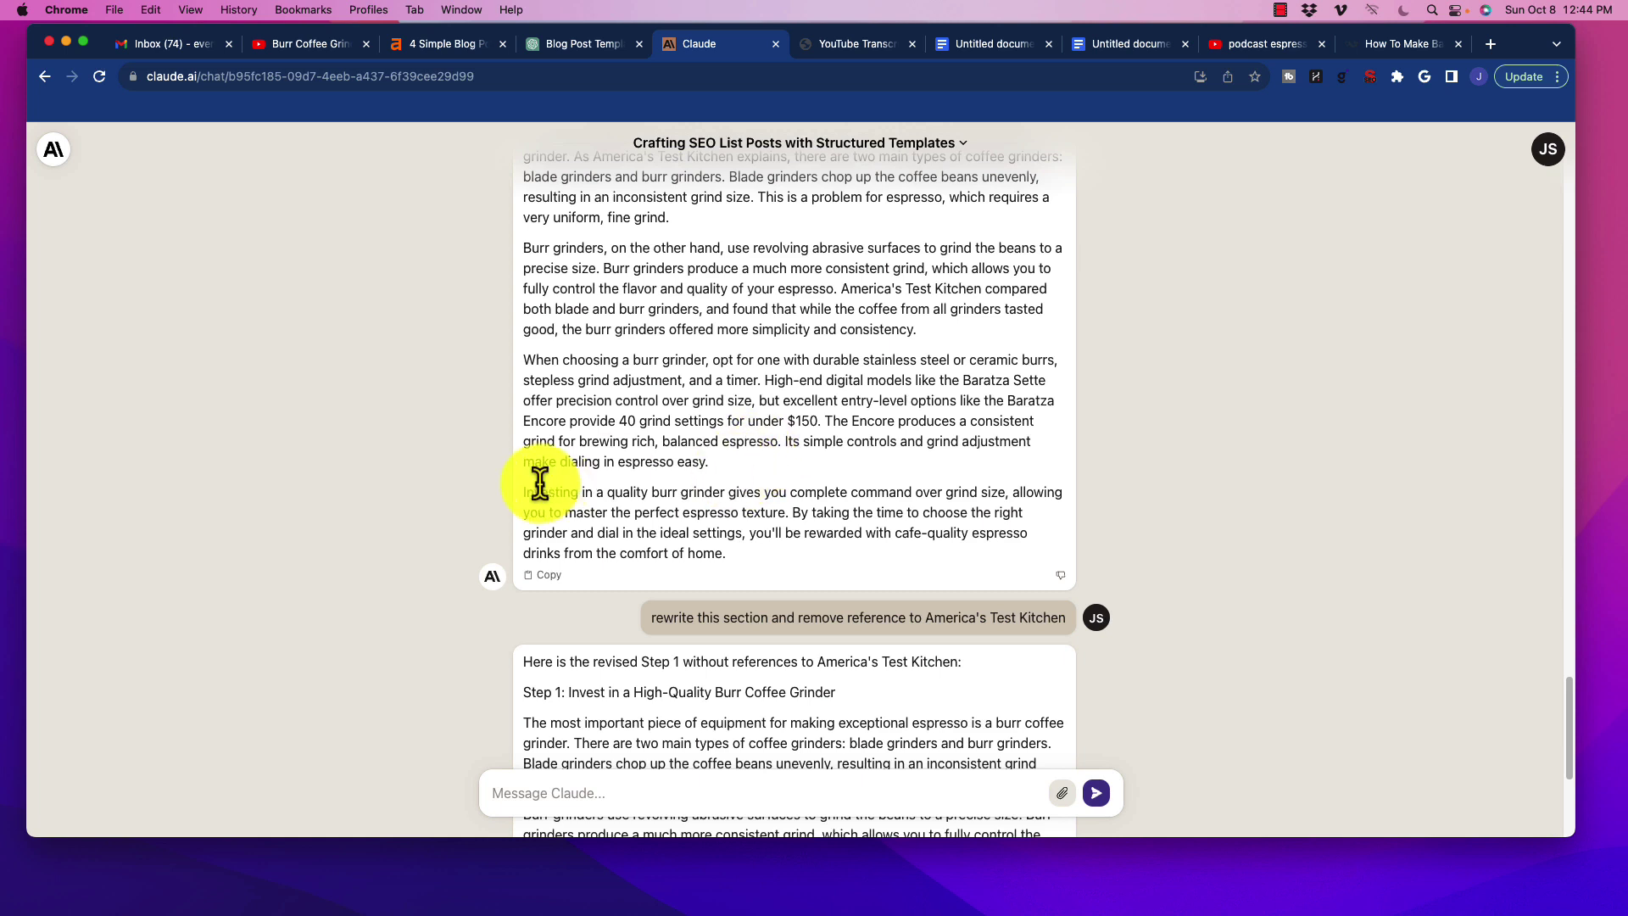
{"action": "scroll", "coordinate": [725, 395], "scroll_direction": "down", "scroll_amount": 2}
{"action": "scroll", "coordinate": [654, 371], "scroll_direction": "down", "scroll_amount": 1}
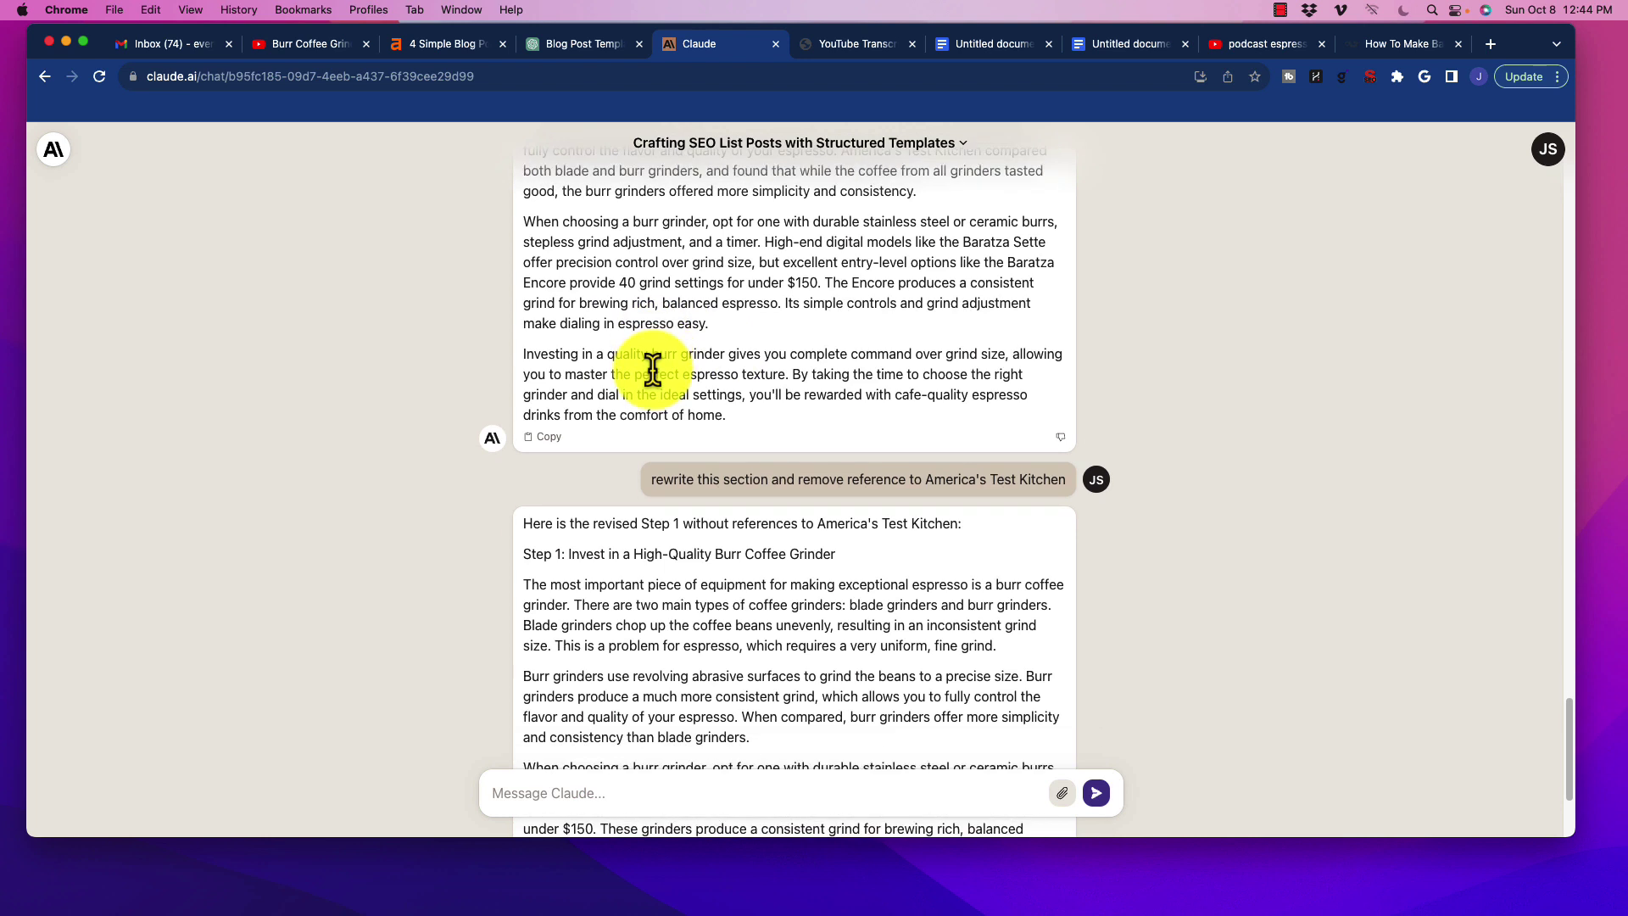
{"action": "scroll", "coordinate": [639, 348], "scroll_direction": "down", "scroll_amount": 5}
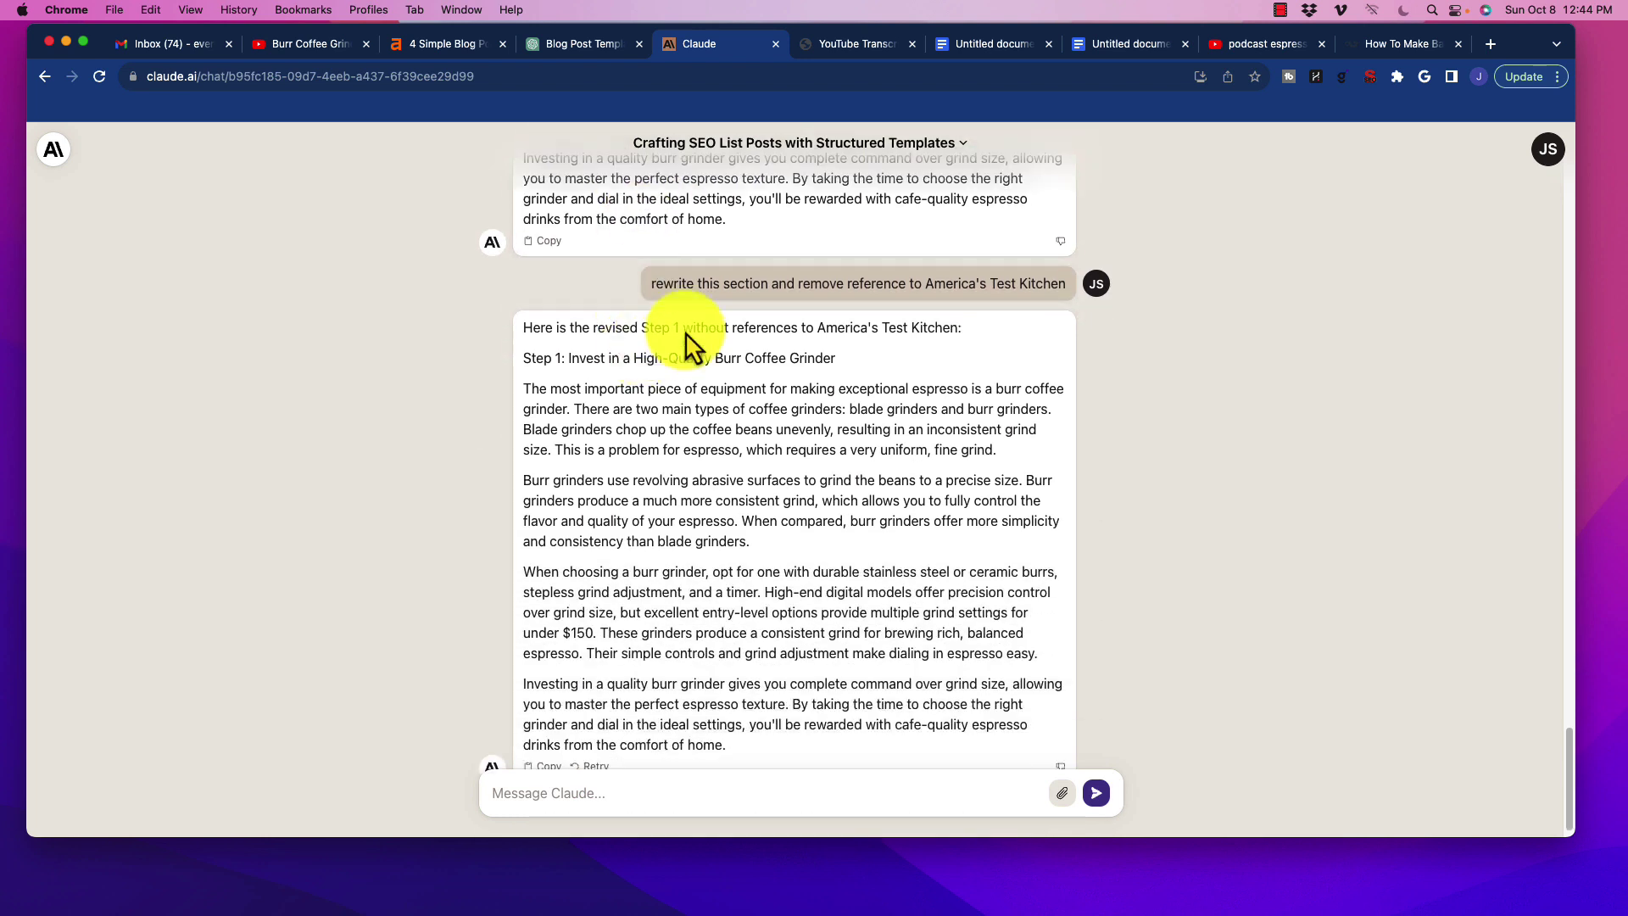
{"action": "left_click_drag", "start_coordinate": [928, 284], "coordinate": [1068, 284]}
{"action": "scroll", "coordinate": [754, 399], "scroll_direction": "down", "scroll_amount": 1}
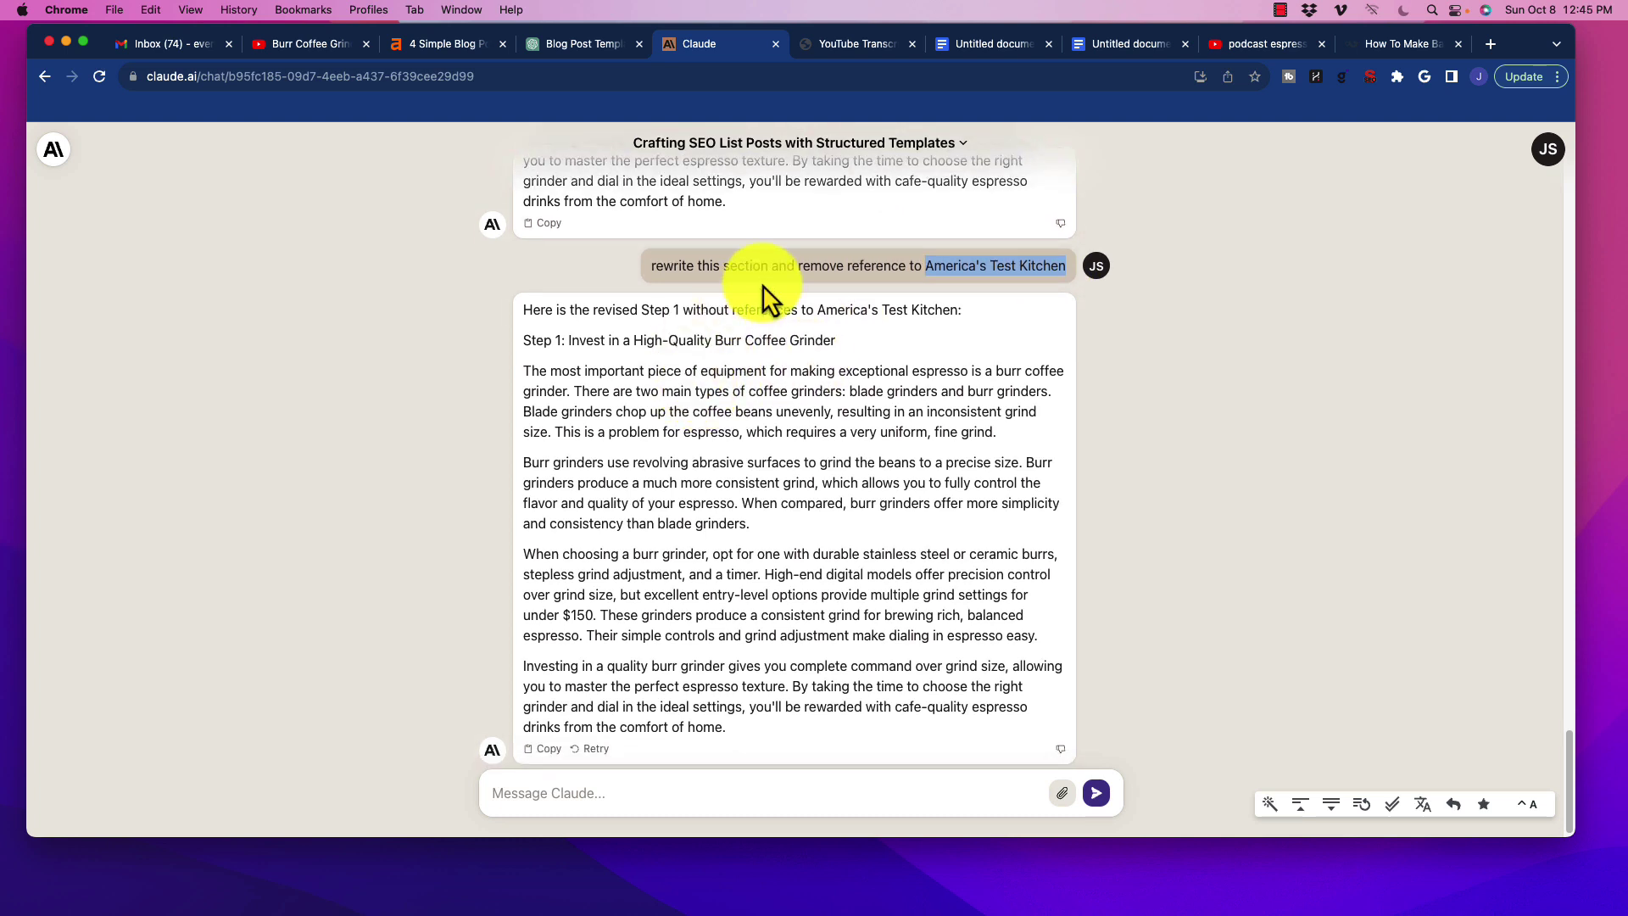
{"action": "left_click_drag", "start_coordinate": [724, 264], "coordinate": [1036, 258]}
{"action": "left_click", "coordinate": [745, 411]}
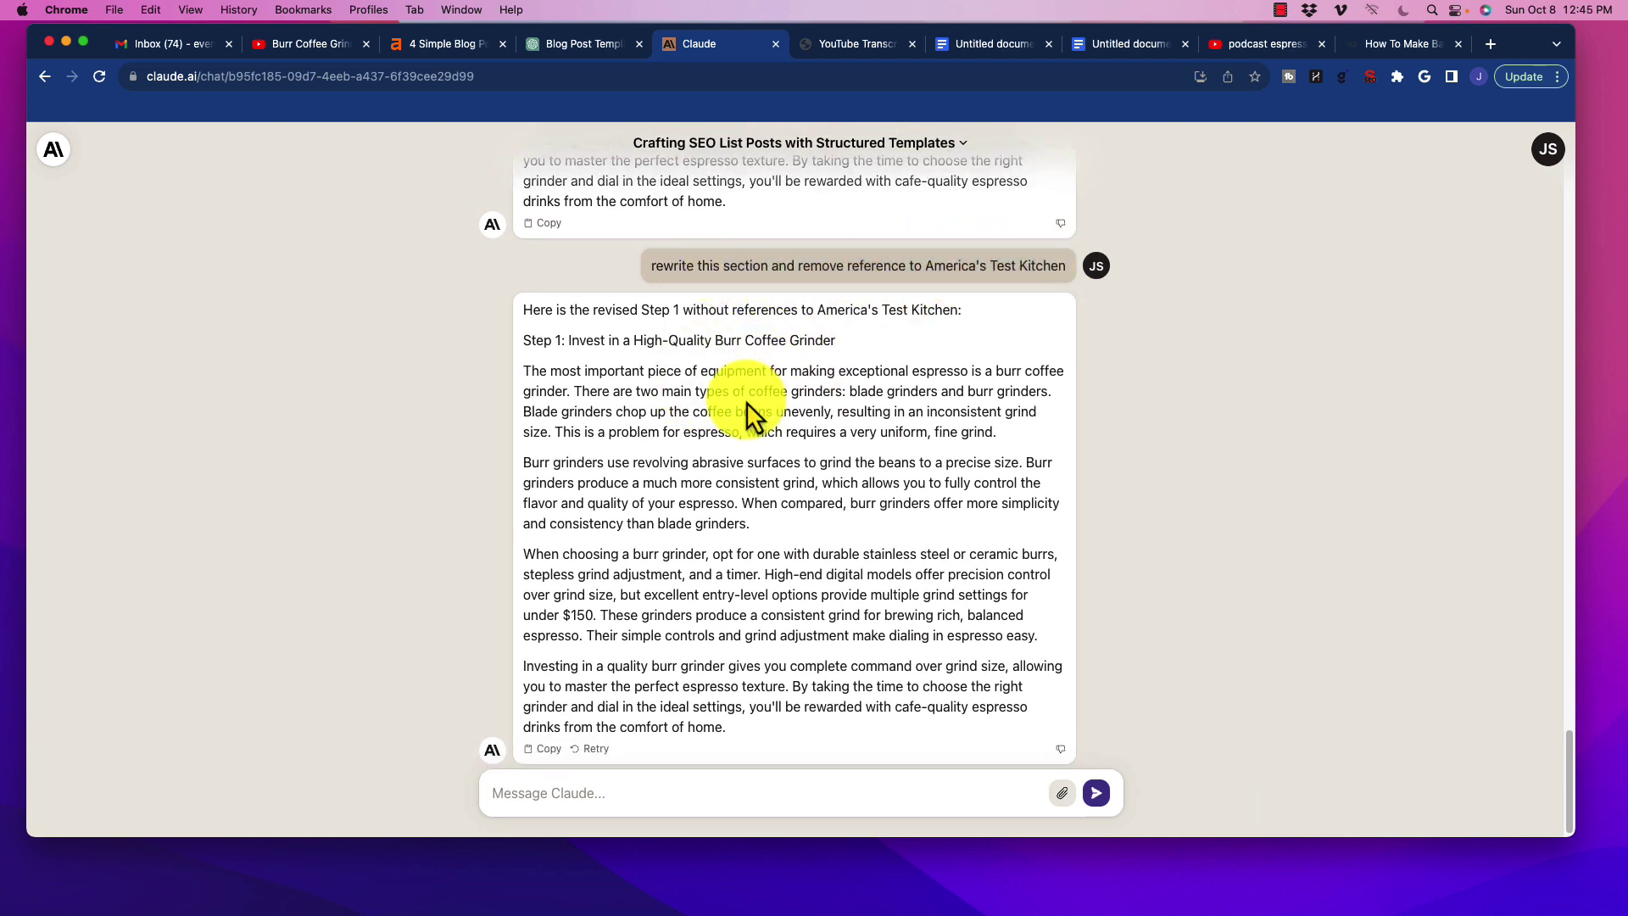
{"action": "scroll", "coordinate": [679, 418], "scroll_direction": "down", "scroll_amount": 1}
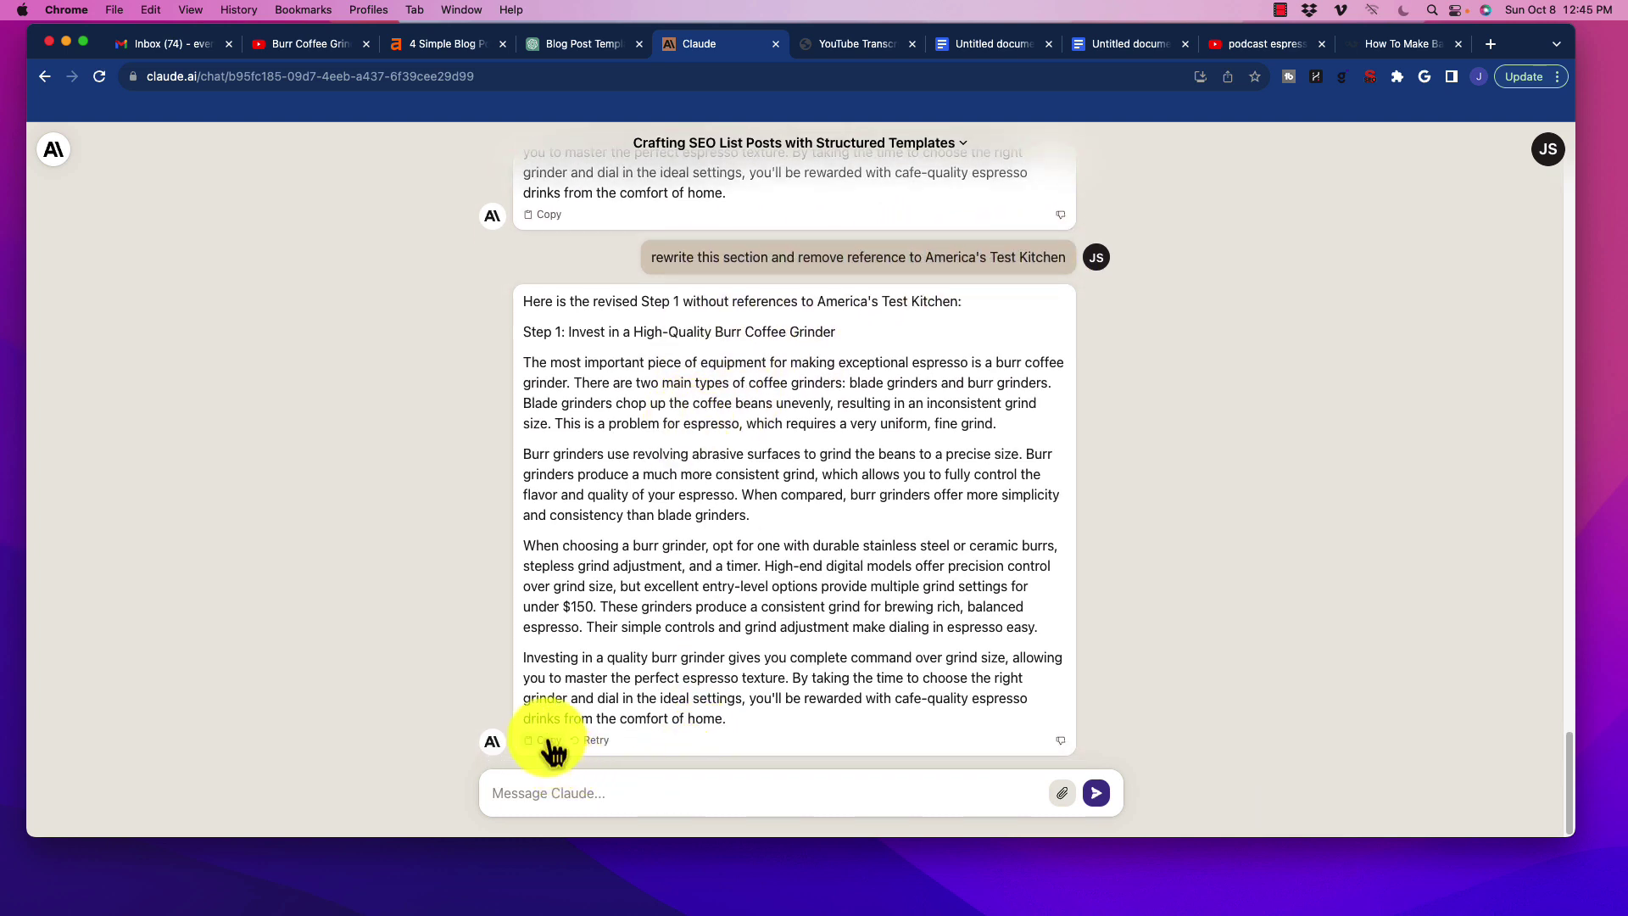
Step: Check the four Step 1 body paragraphs now in the Google Doc
{"action": "left_click", "coordinate": [998, 46]}
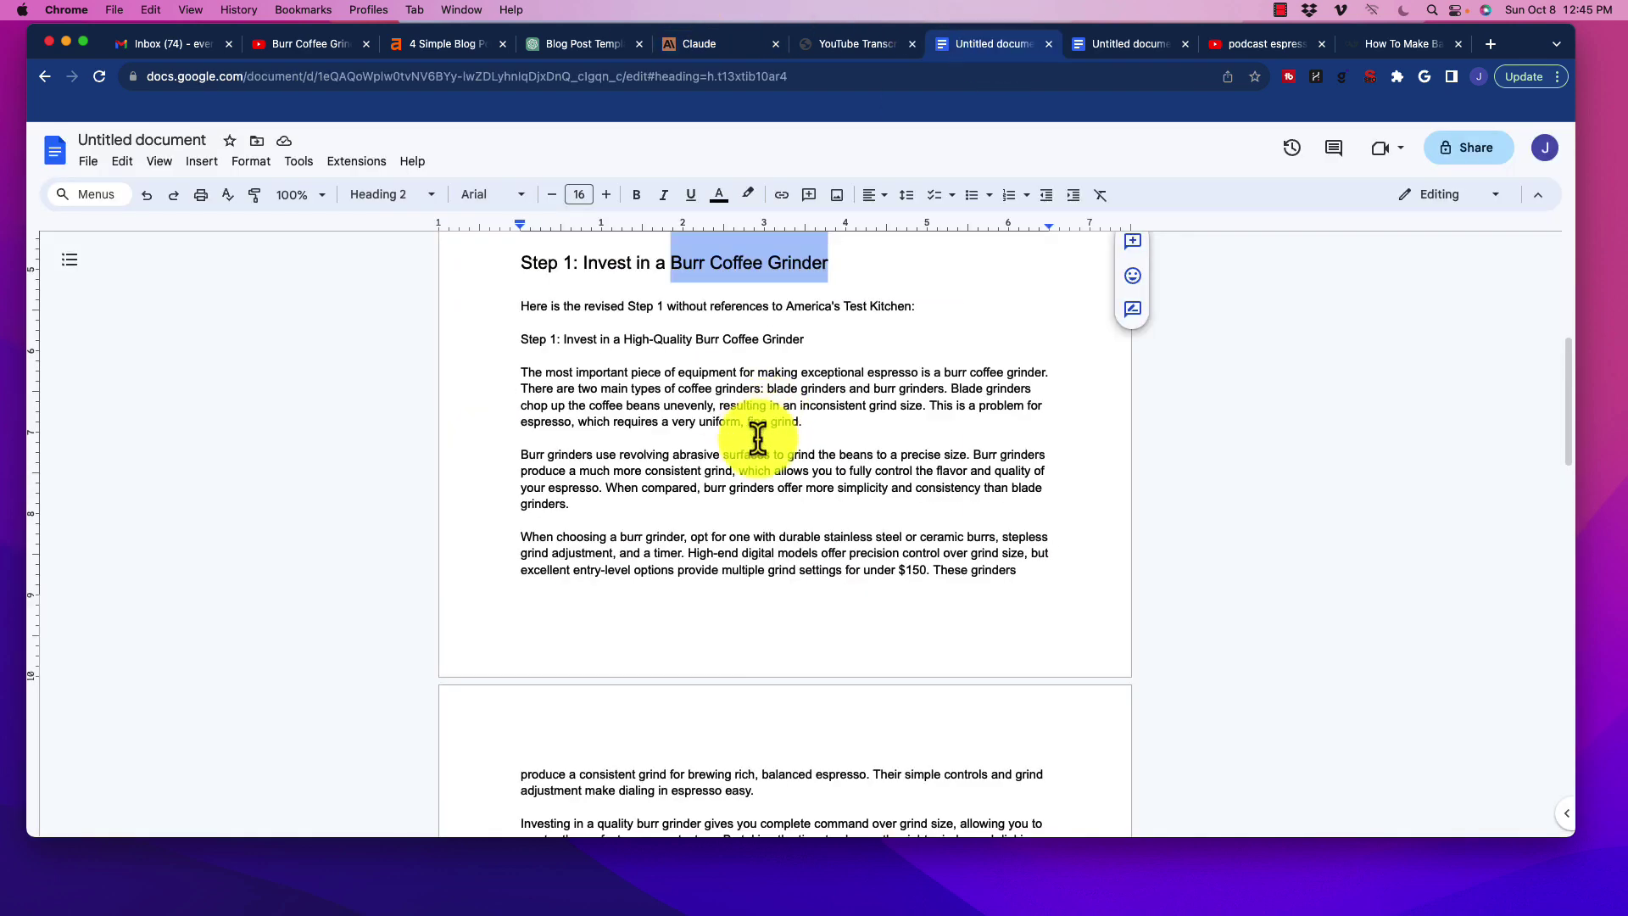
{"action": "scroll", "coordinate": [712, 407], "scroll_direction": "up", "scroll_amount": 1}
{"action": "scroll", "coordinate": [891, 665], "scroll_direction": "down", "scroll_amount": 2}
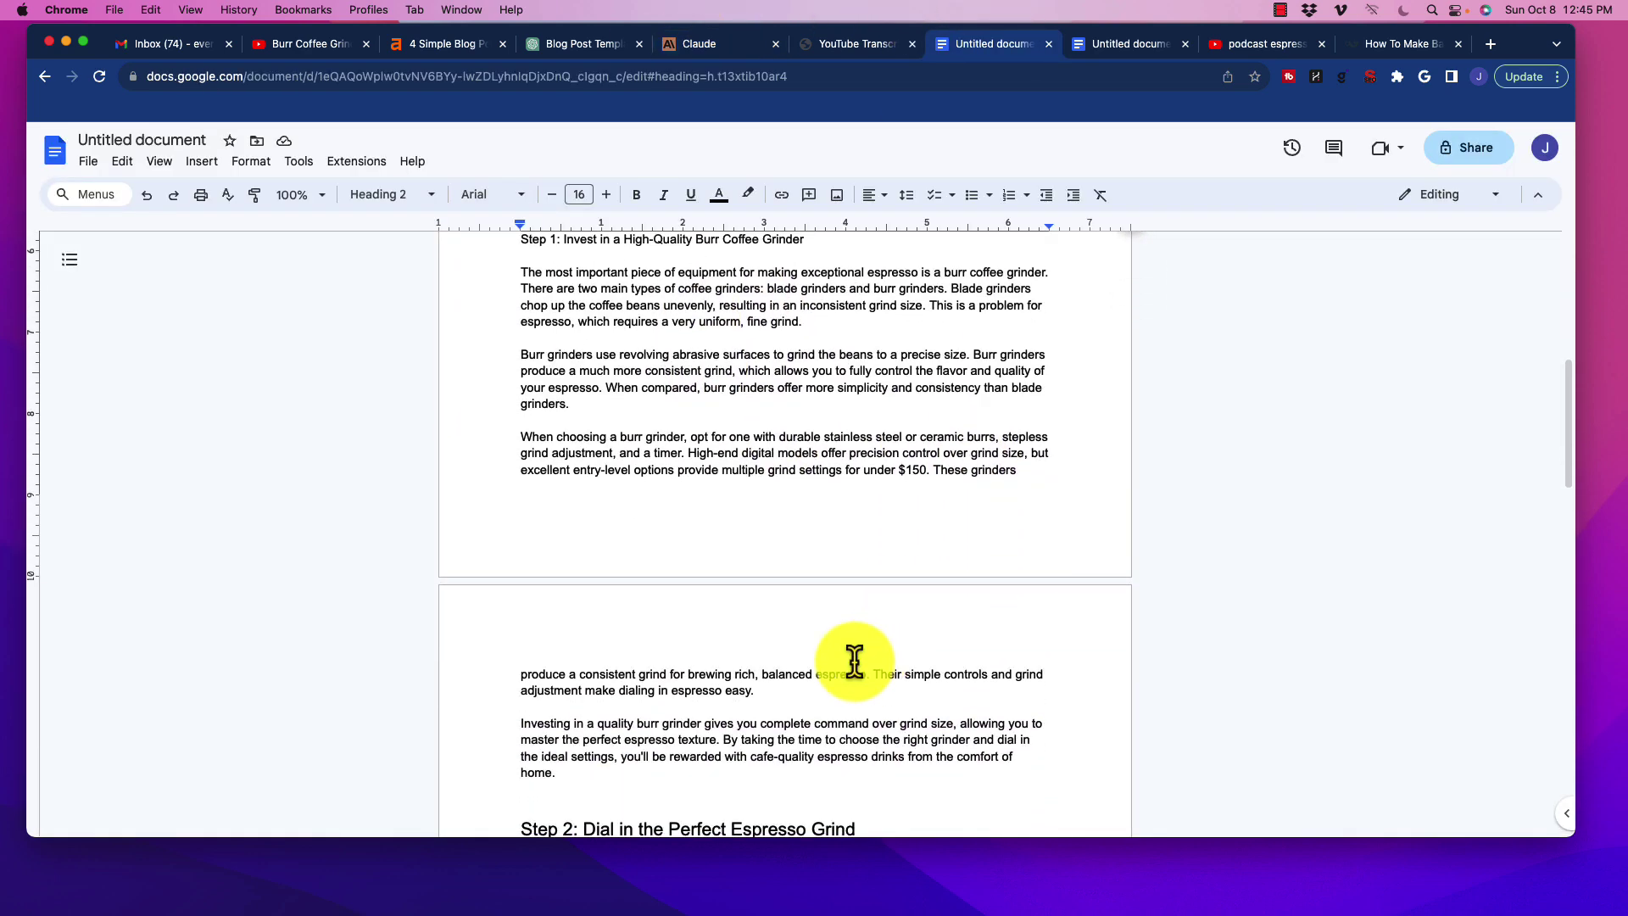
{"action": "left_click", "coordinate": [610, 779]}
{"action": "left_click_drag", "start_coordinate": [611, 779], "coordinate": [491, 276]}
{"action": "scroll", "coordinate": [795, 343], "scroll_direction": "up", "scroll_amount": 2}
{"action": "left_click", "coordinate": [607, 364]}
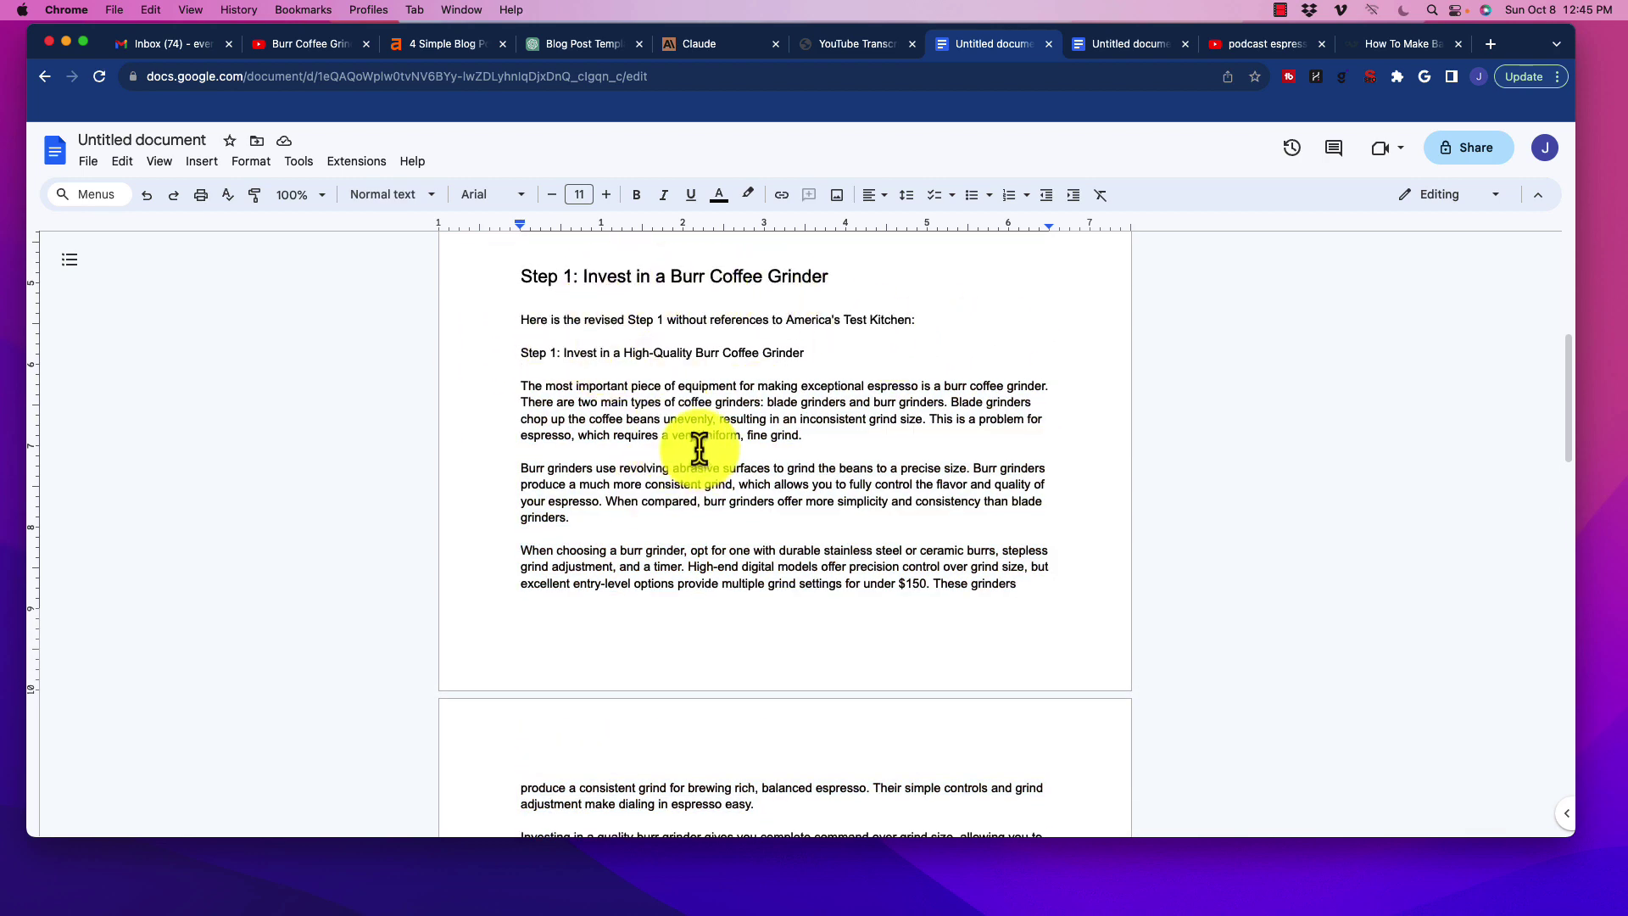
Step: Copy 'Perfect Espresso Grind' from the Step 2 heading and go back to YouTube
{"action": "scroll", "coordinate": [692, 436], "scroll_direction": "down", "scroll_amount": 8}
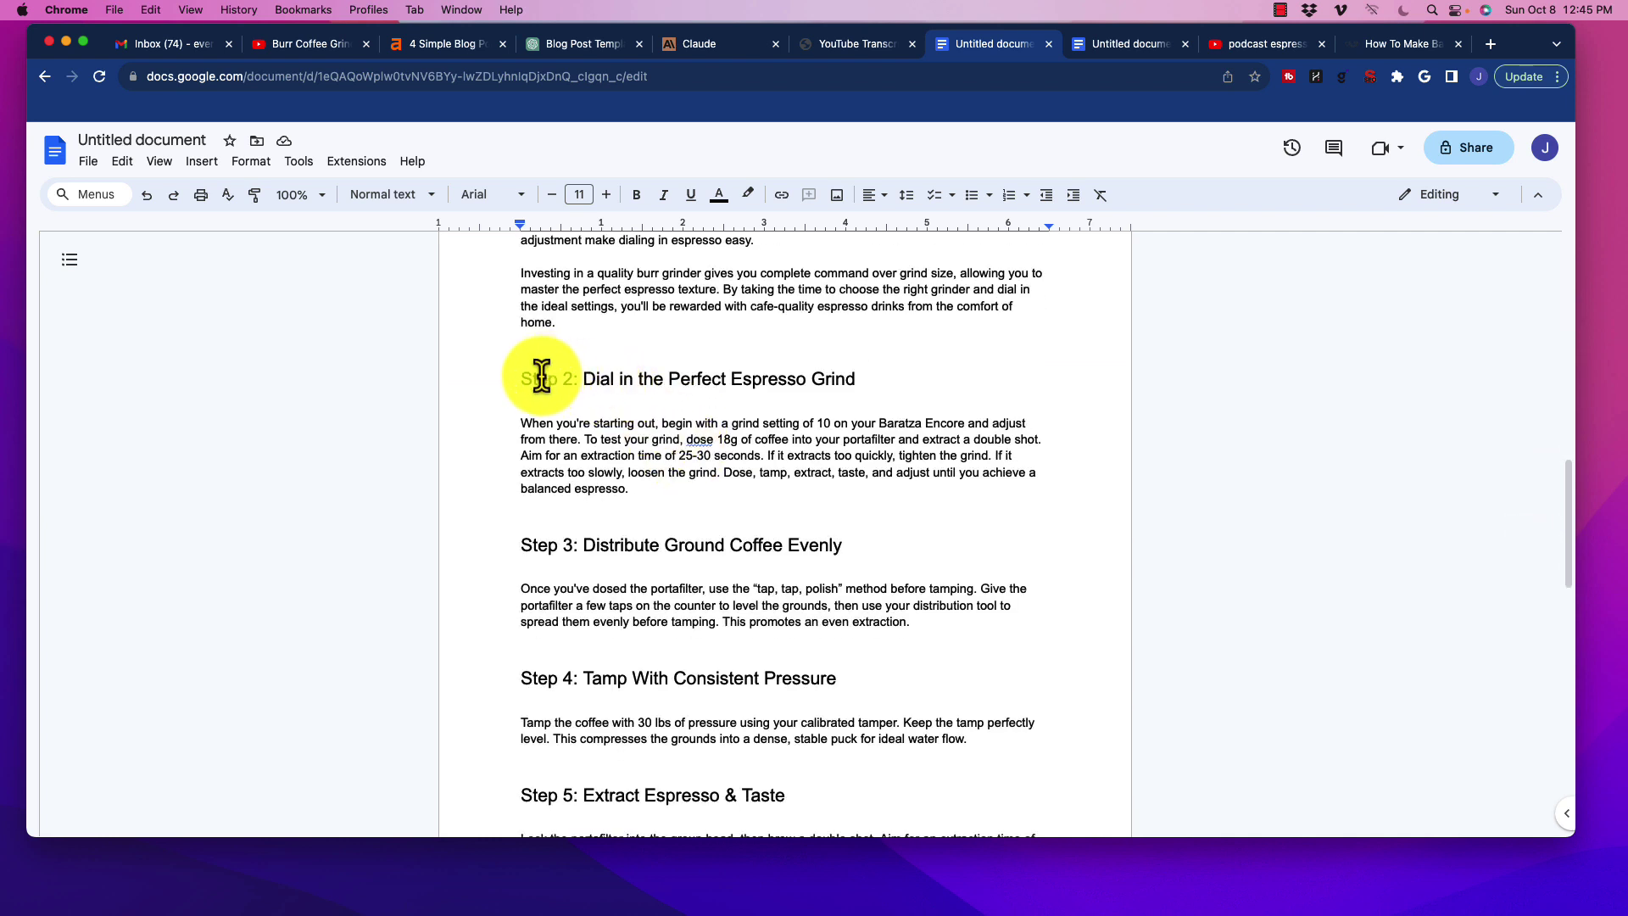
{"action": "left_click_drag", "start_coordinate": [670, 383], "coordinate": [887, 390]}
{"action": "key", "text": "super+c"}
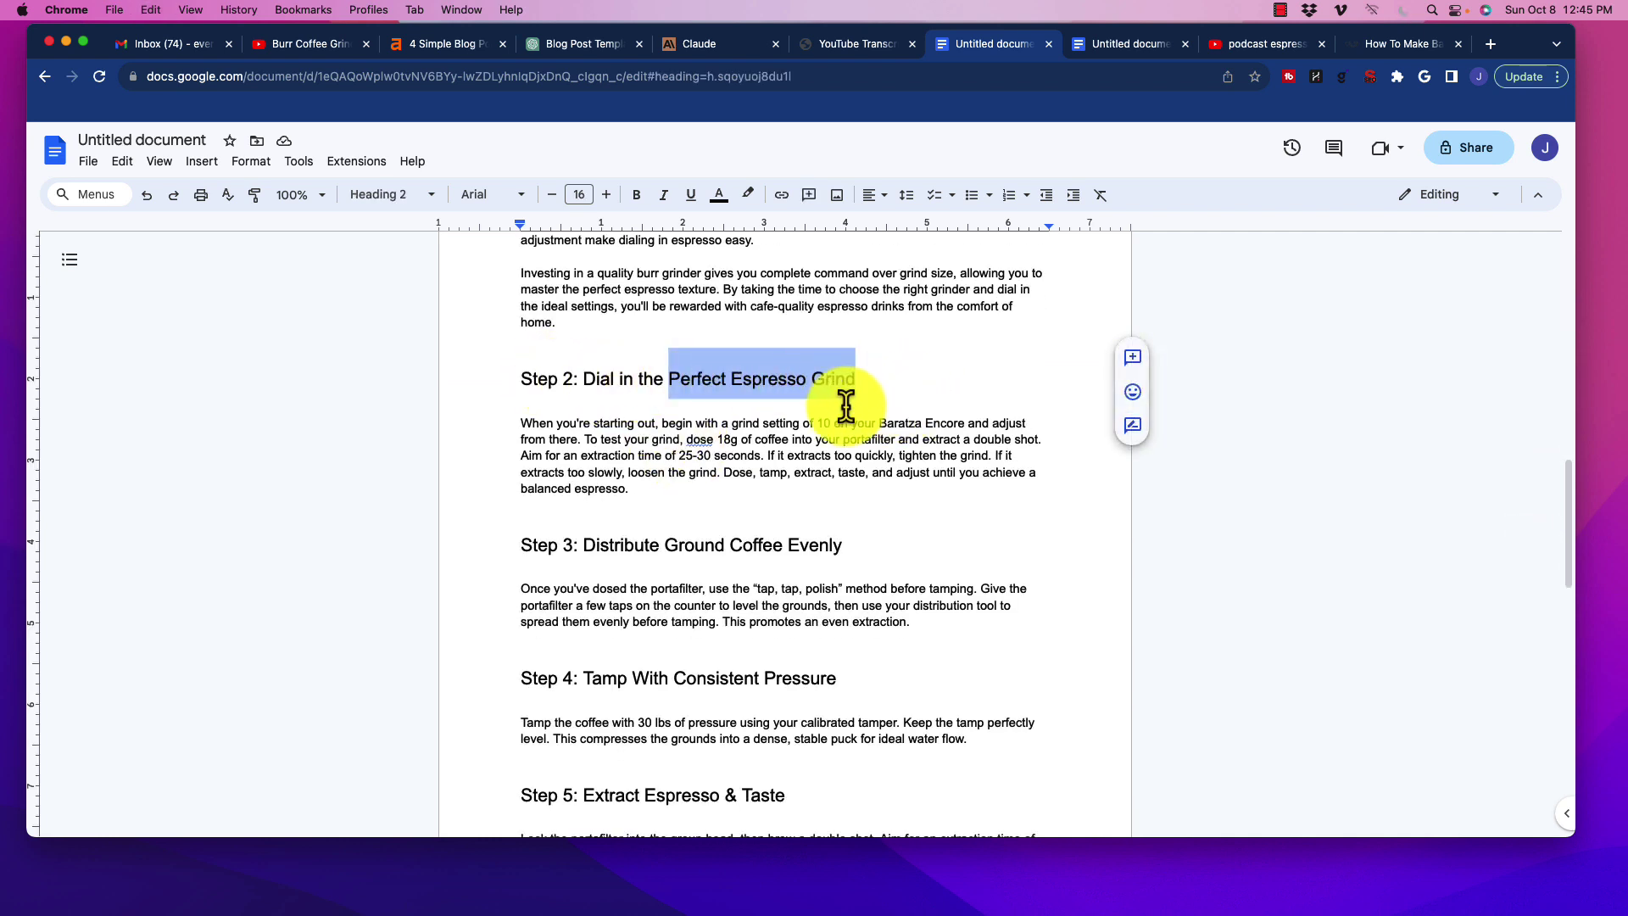
{"action": "left_click", "coordinate": [331, 44]}
Step: Search YouTube for 'Perfect Espresso Grind' and look over its 82/100 results
{"action": "left_click_drag", "start_coordinate": [683, 146], "coordinate": [538, 149]}
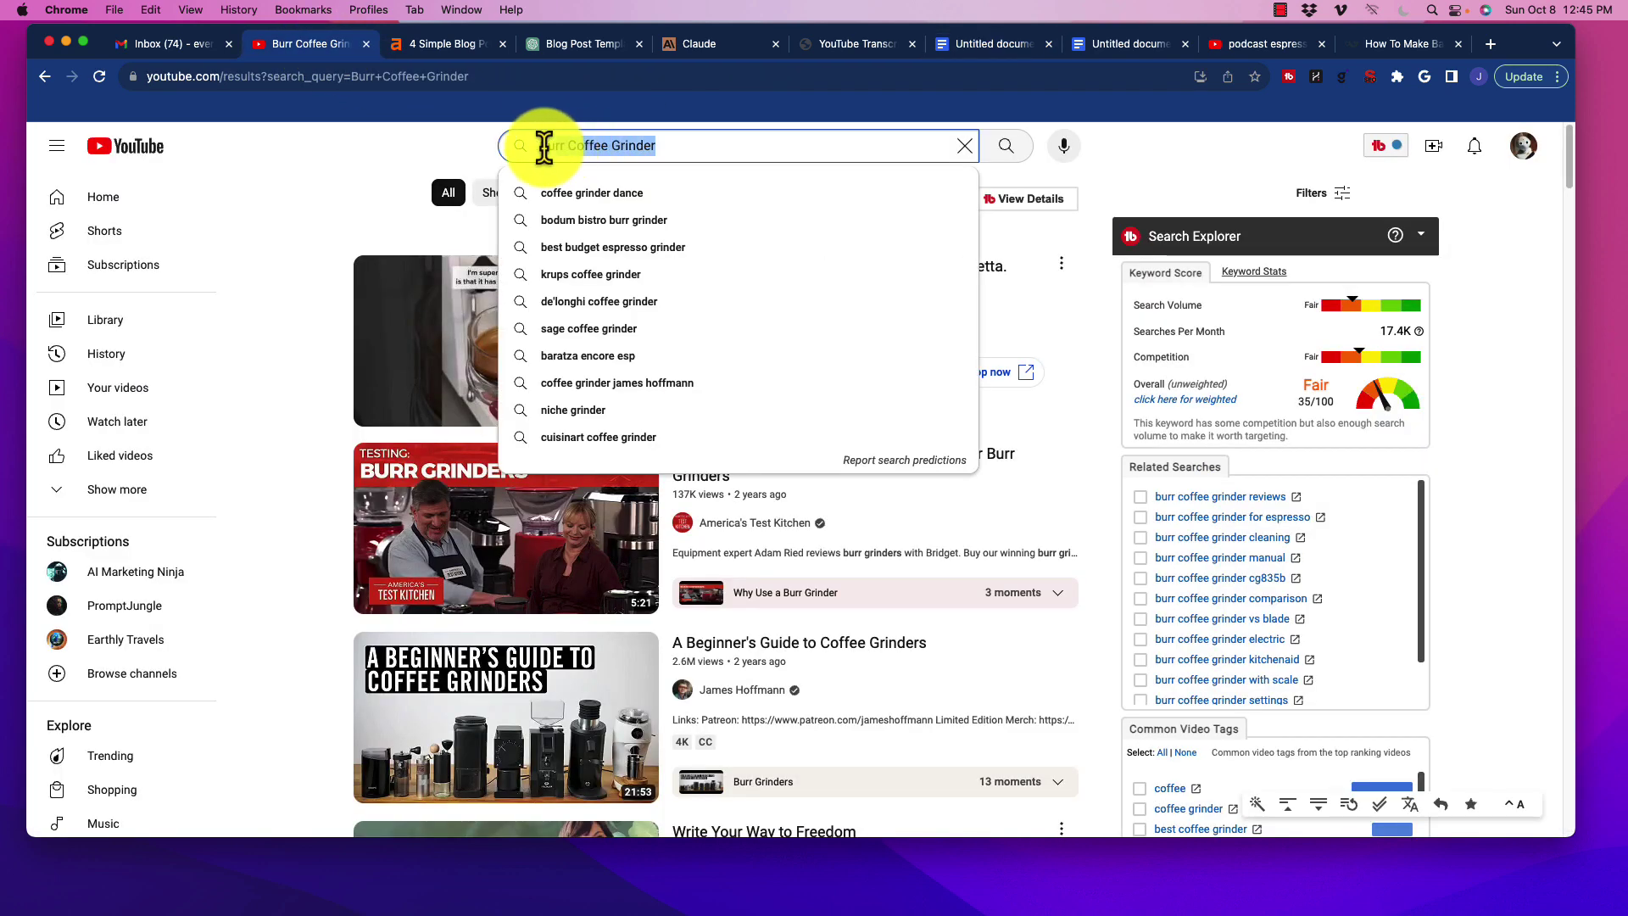
{"action": "key", "text": "super+v"}
{"action": "key", "text": "Return"}
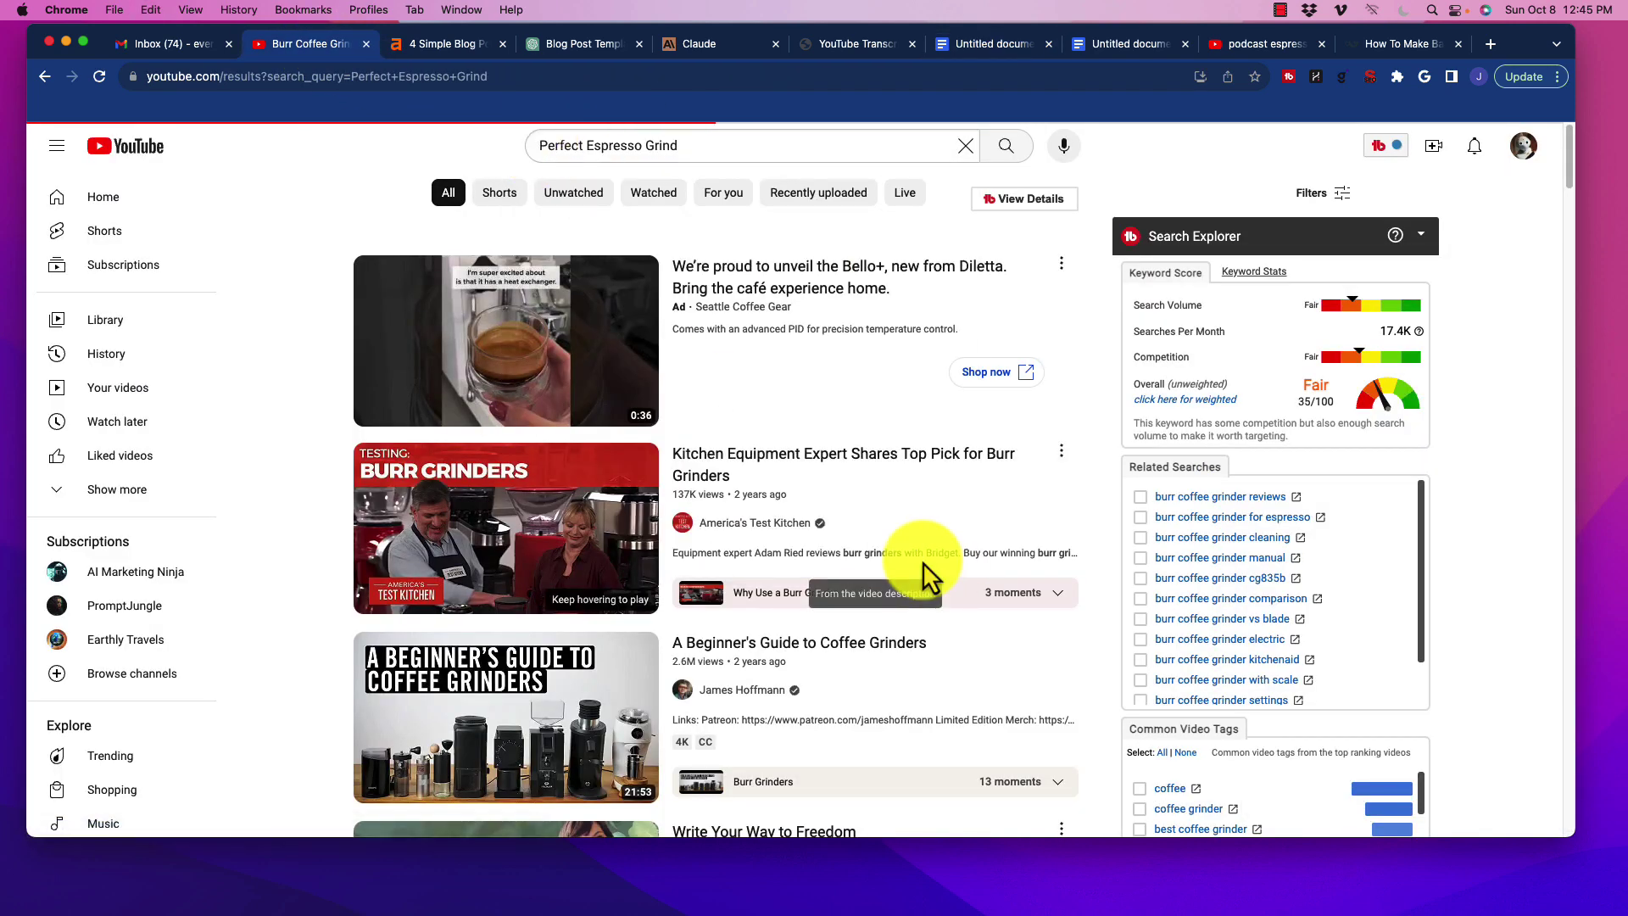
{"action": "scroll", "coordinate": [1047, 382], "scroll_direction": "down", "scroll_amount": 3}
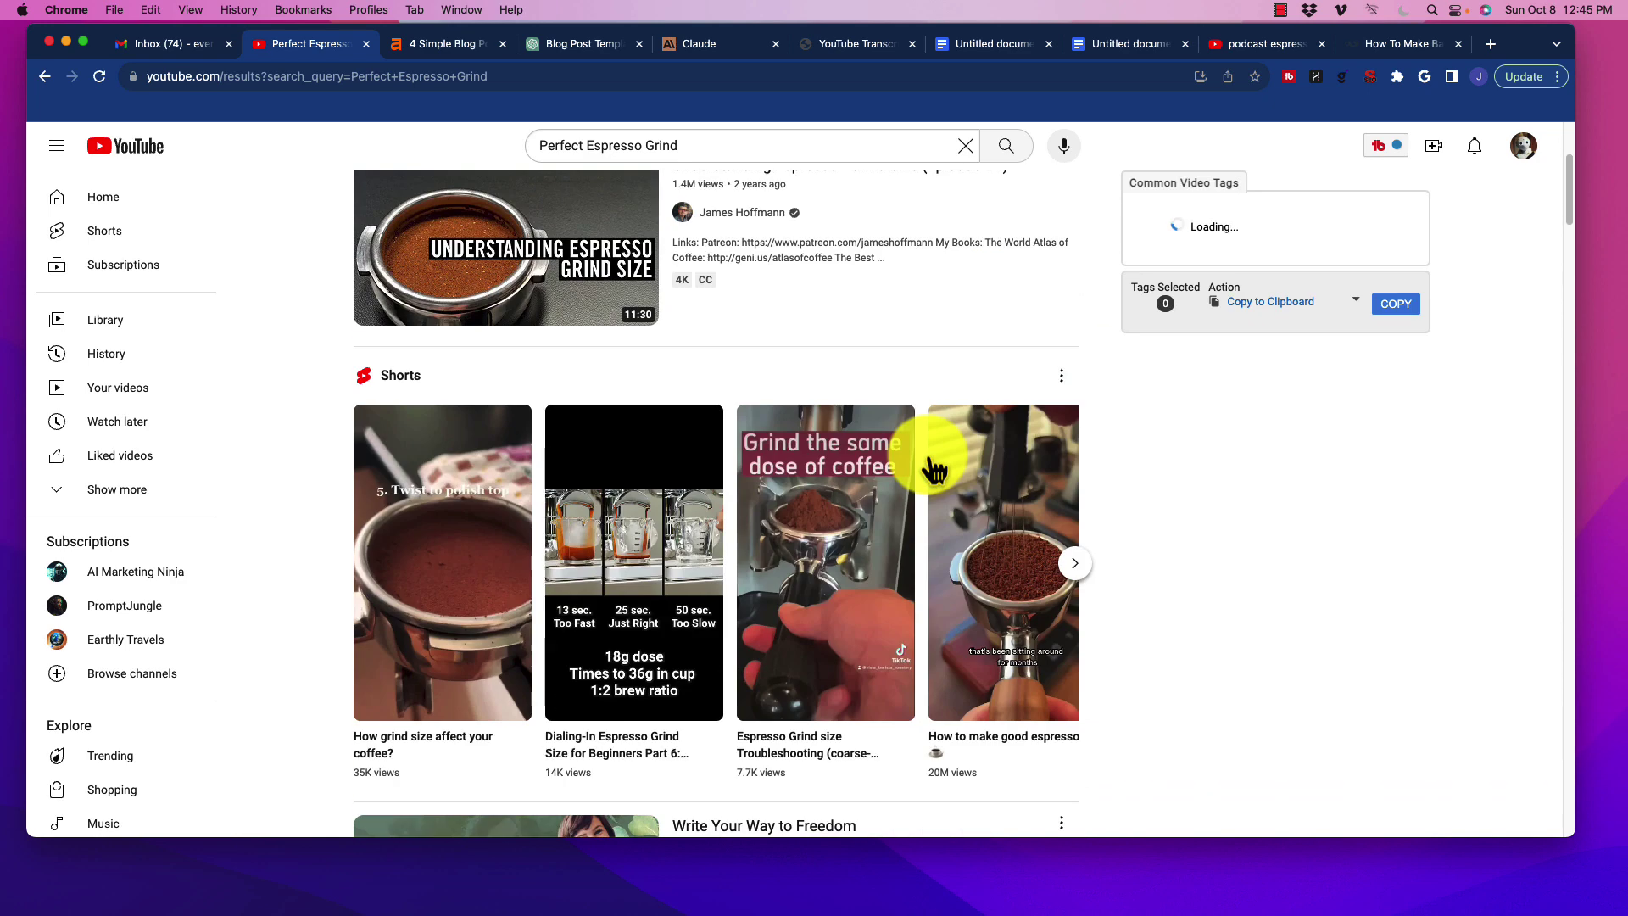
{"action": "scroll", "coordinate": [938, 465], "scroll_direction": "up", "scroll_amount": 1}
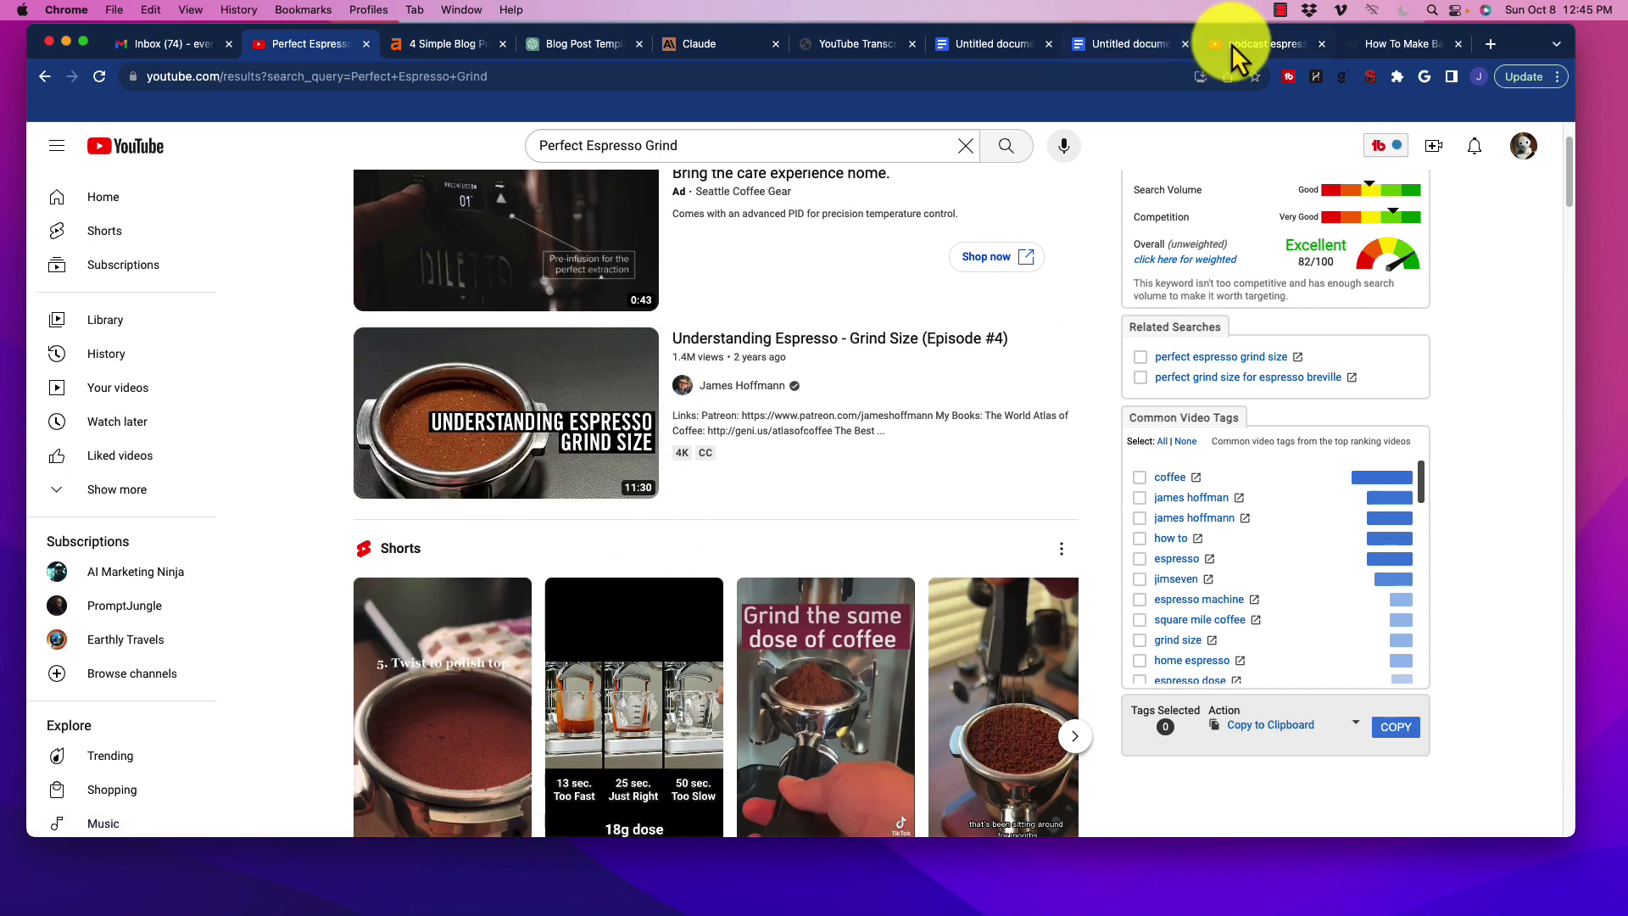
Step: Read the Untitled espresso guide document down to the Conclusion and back to the title
{"action": "left_click", "coordinate": [716, 43]}
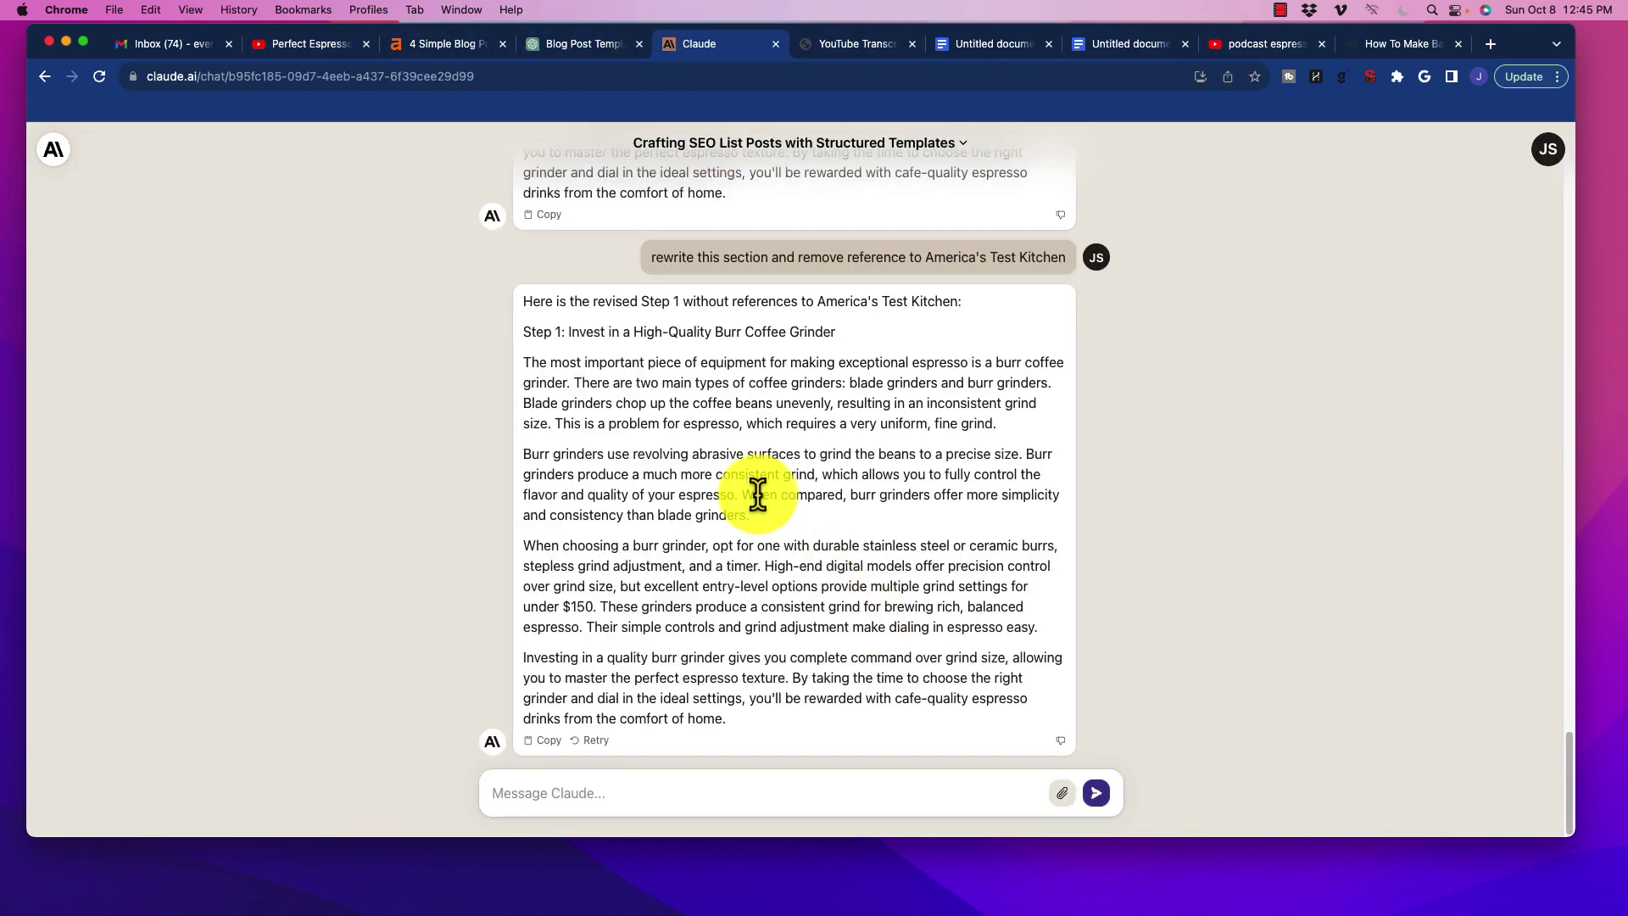
{"action": "scroll", "coordinate": [748, 516], "scroll_direction": "up", "scroll_amount": 5}
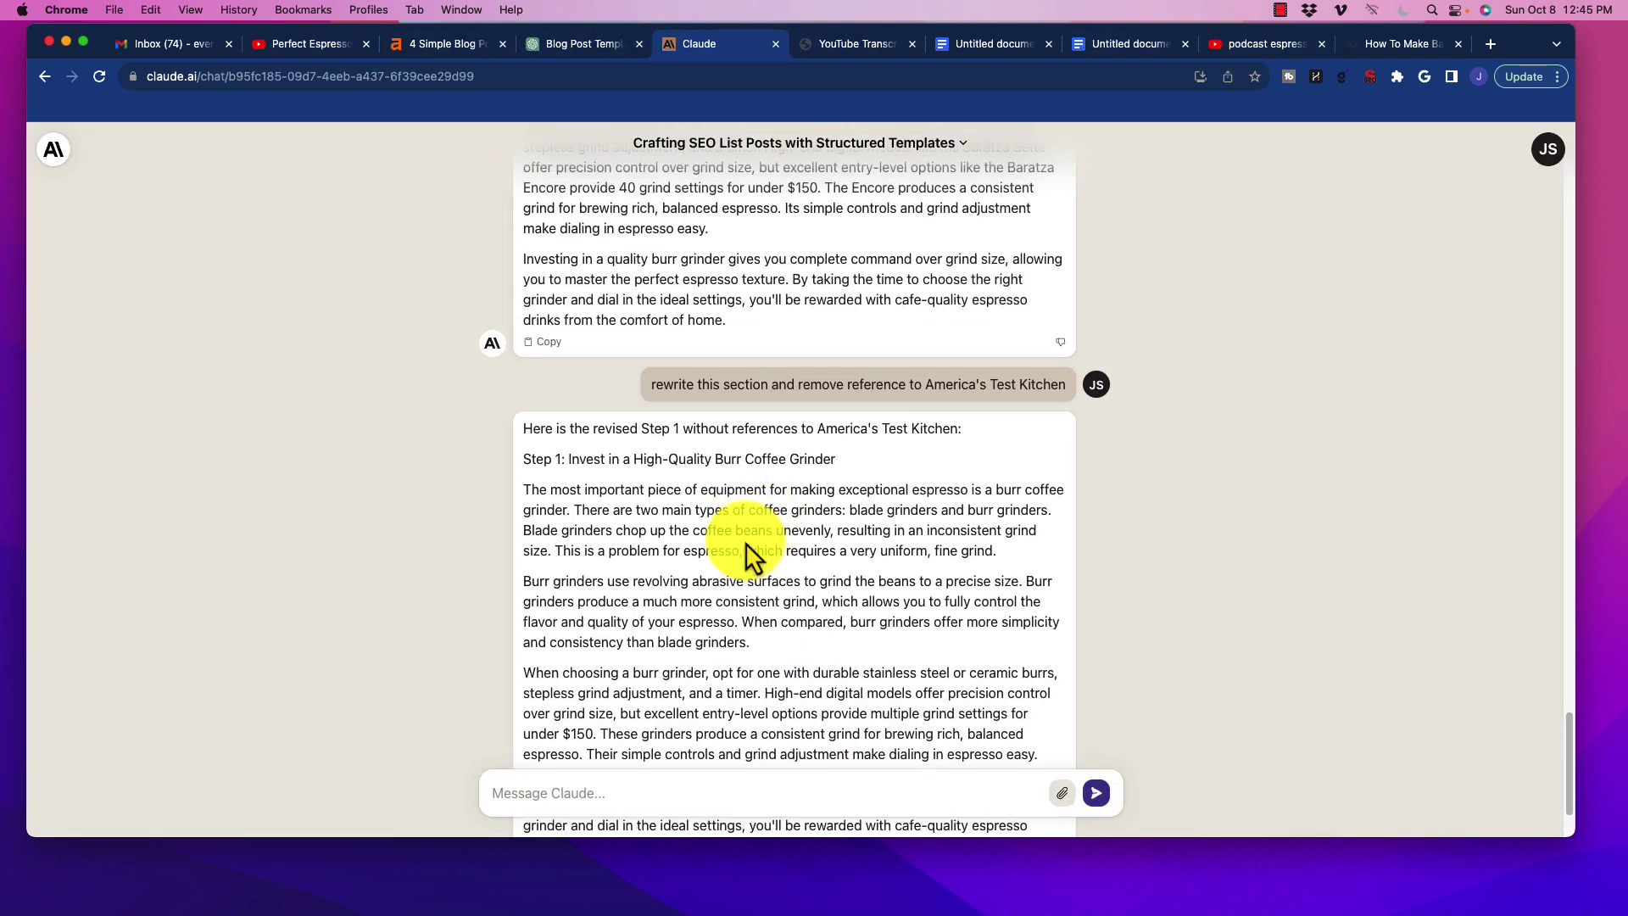
{"action": "left_click", "coordinate": [1052, 53]}
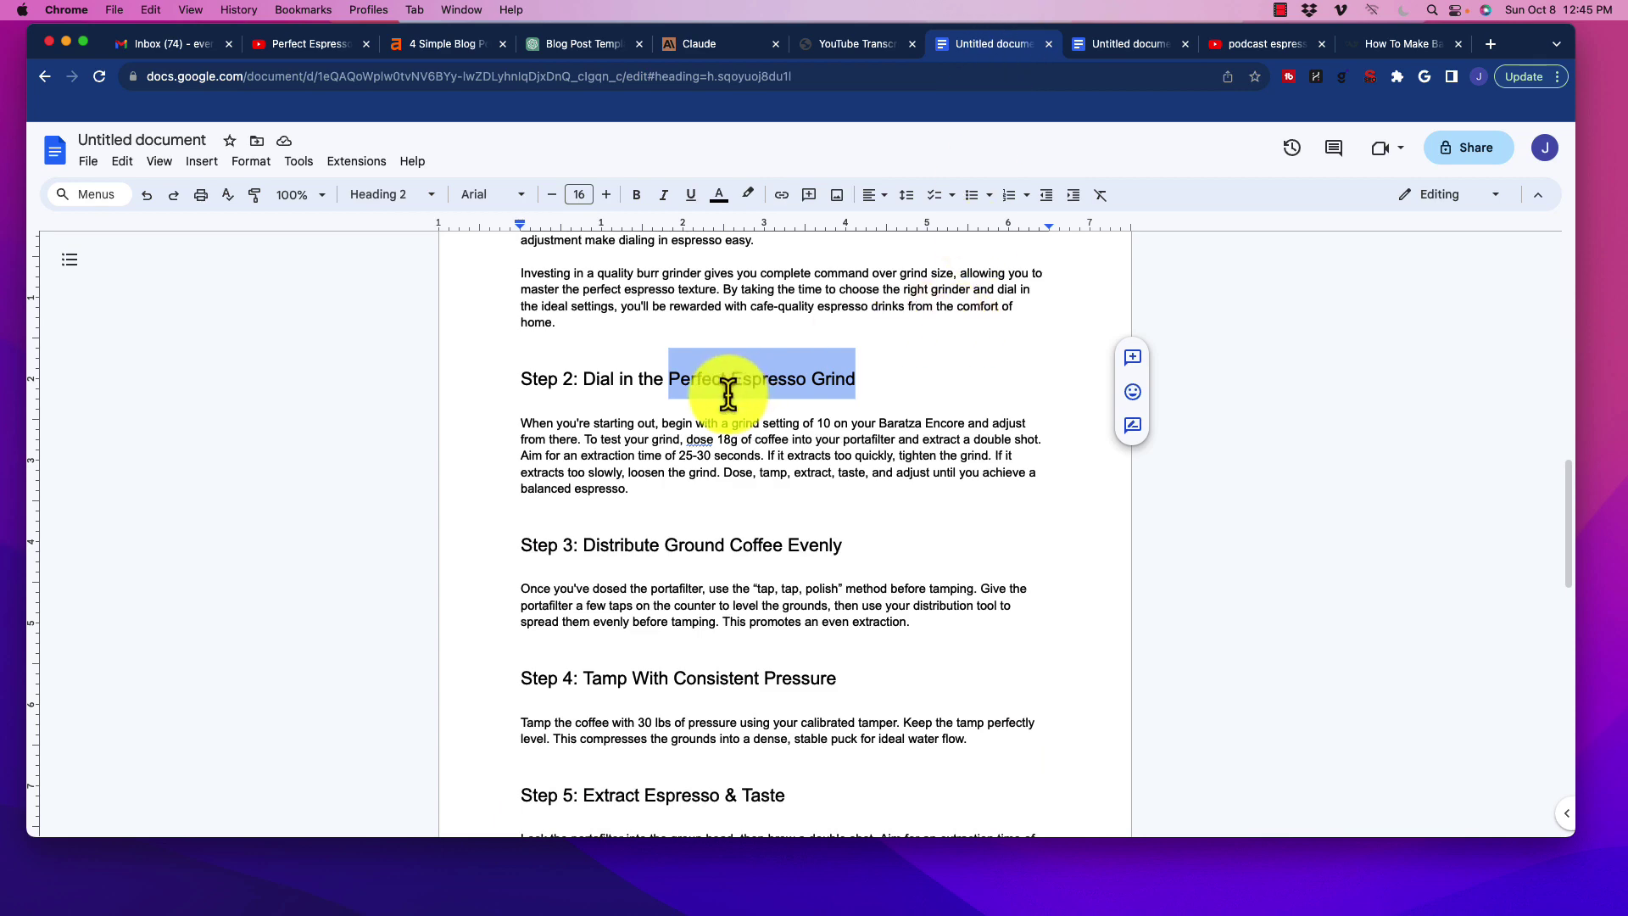
{"action": "scroll", "coordinate": [690, 407], "scroll_direction": "down", "scroll_amount": 6}
{"action": "scroll", "coordinate": [607, 504], "scroll_direction": "down", "scroll_amount": 5}
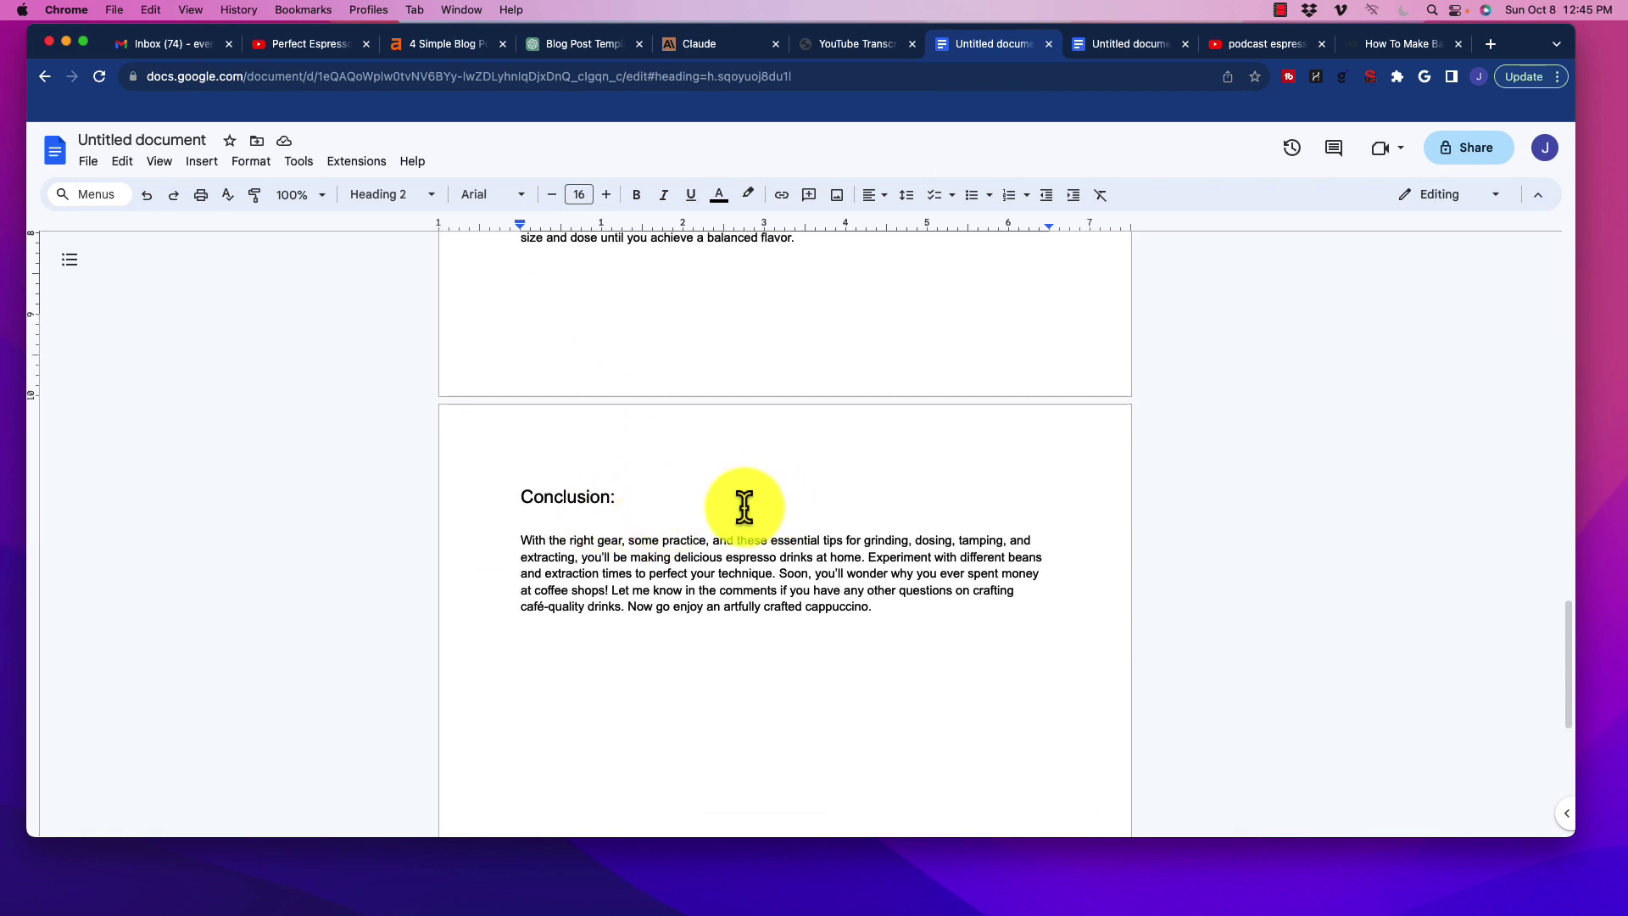
{"action": "scroll", "coordinate": [742, 508], "scroll_direction": "up", "scroll_amount": 3}
{"action": "scroll", "coordinate": [743, 511], "scroll_direction": "up", "scroll_amount": 6}
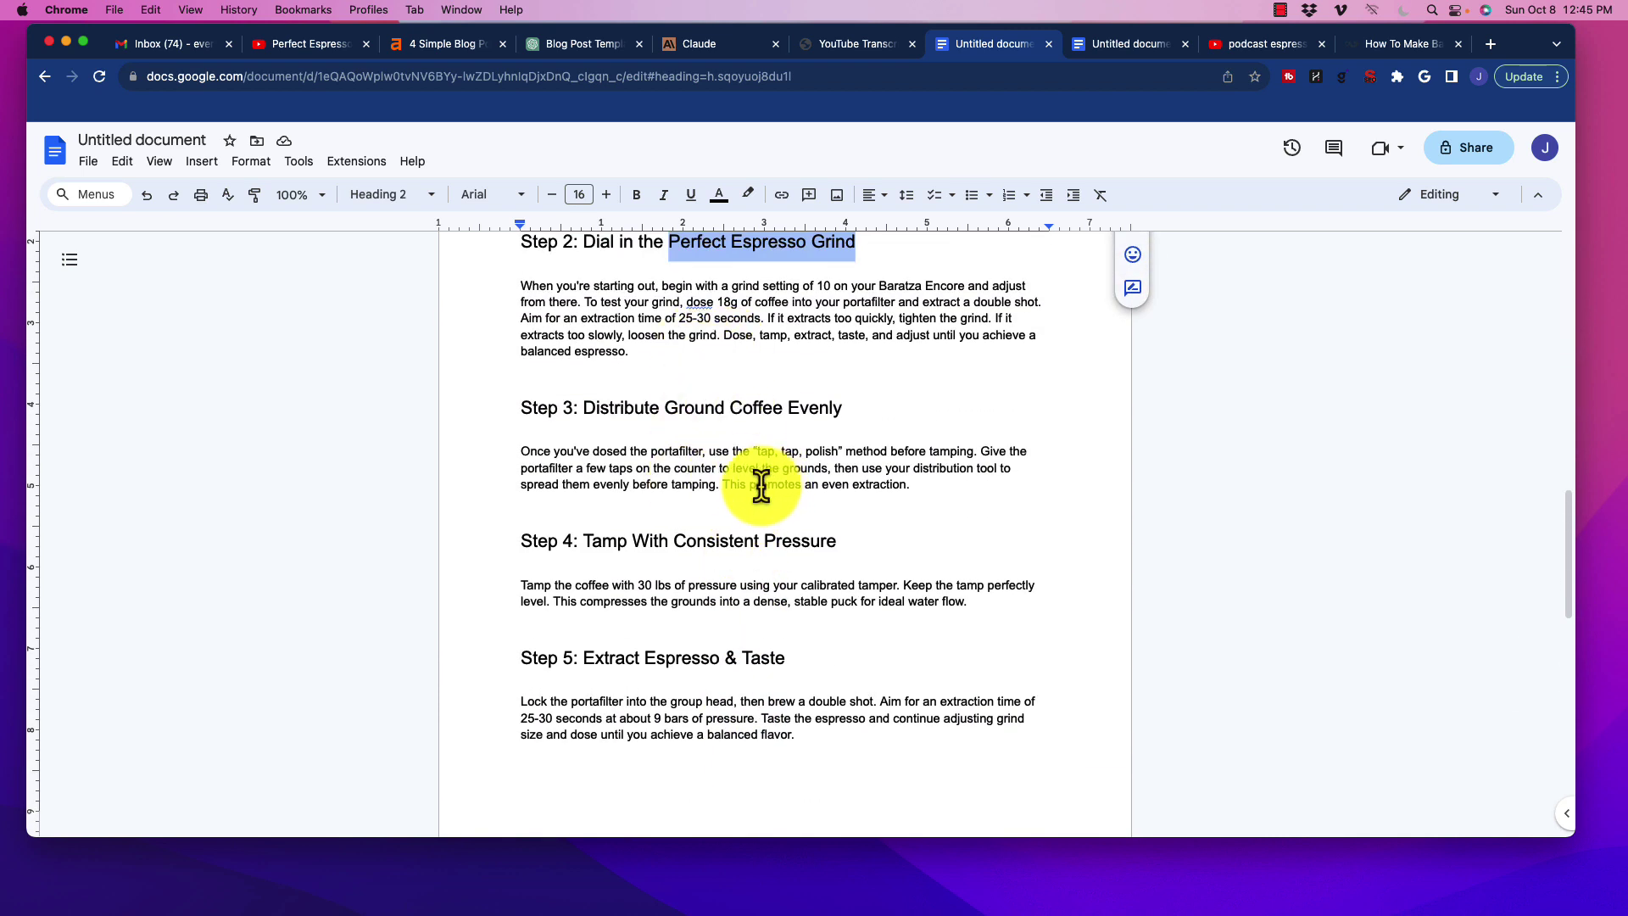
{"action": "scroll", "coordinate": [763, 462], "scroll_direction": "down", "scroll_amount": 1}
{"action": "scroll", "coordinate": [678, 458], "scroll_direction": "up", "scroll_amount": 2}
{"action": "scroll", "coordinate": [683, 560], "scroll_direction": "down", "scroll_amount": 2}
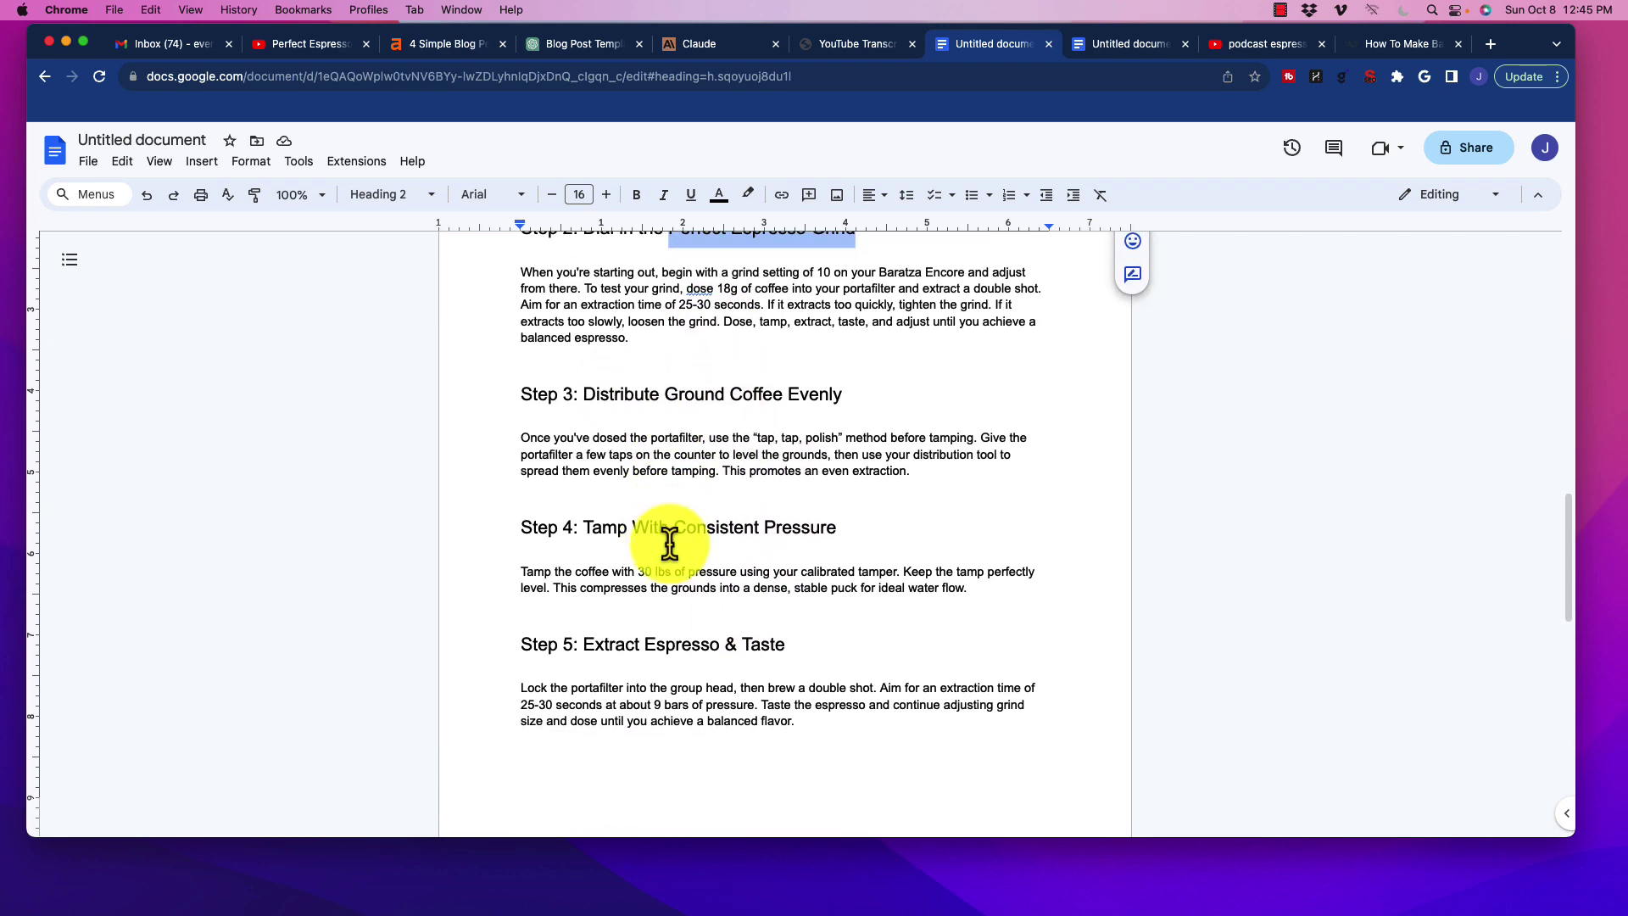
{"action": "scroll", "coordinate": [682, 509], "scroll_direction": "down", "scroll_amount": 8}
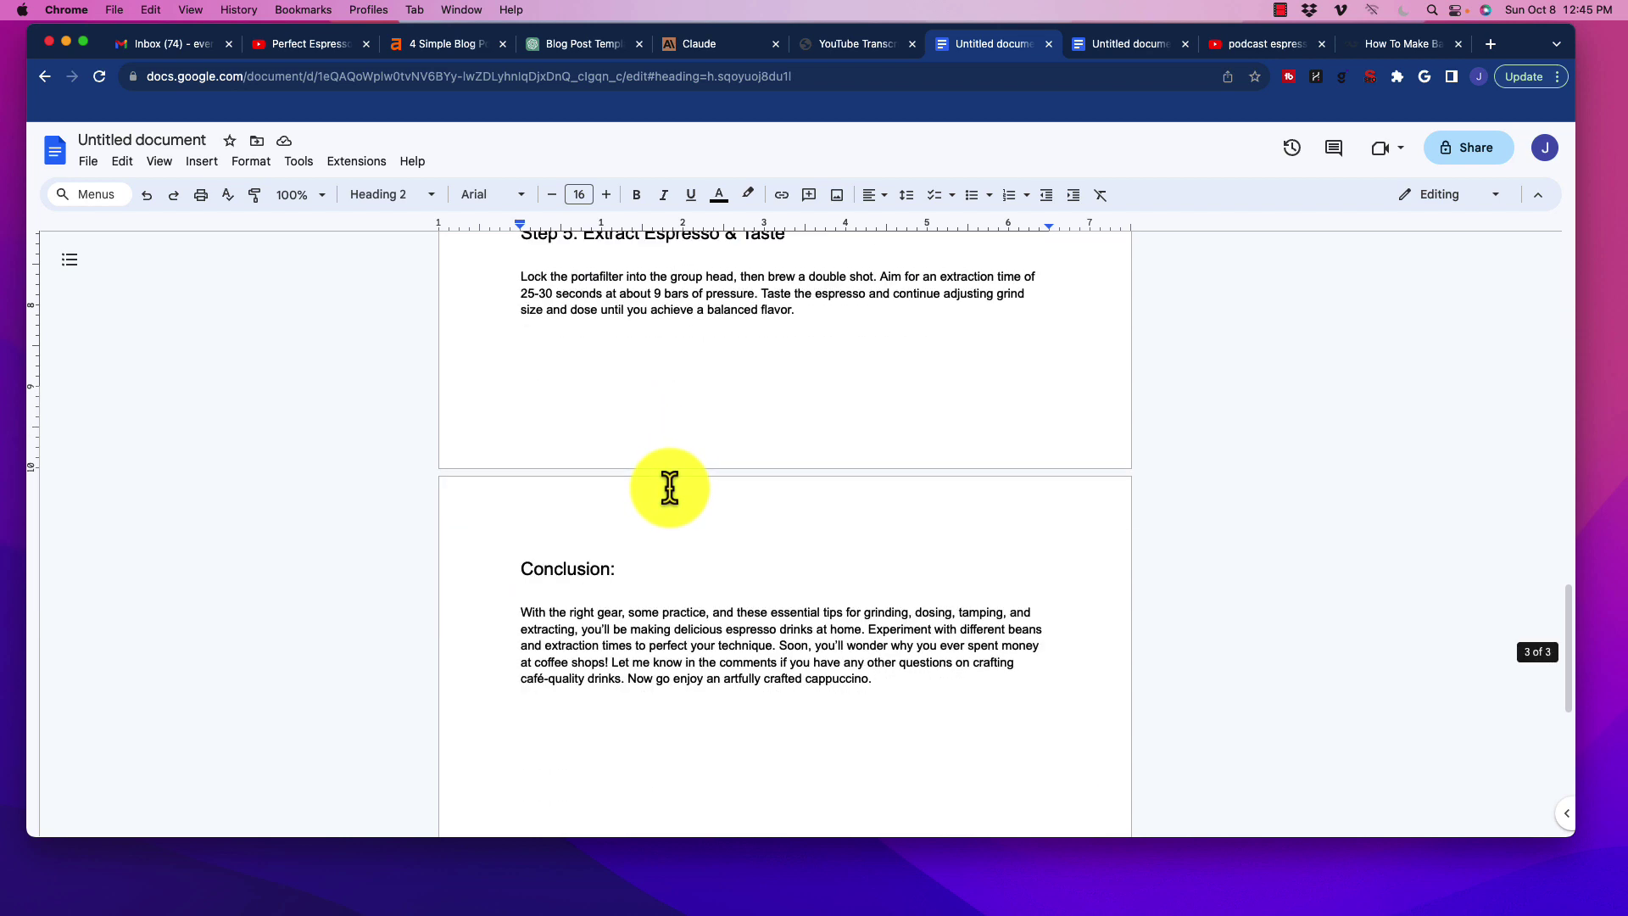
{"action": "scroll", "coordinate": [655, 559], "scroll_direction": "up", "scroll_amount": 20}
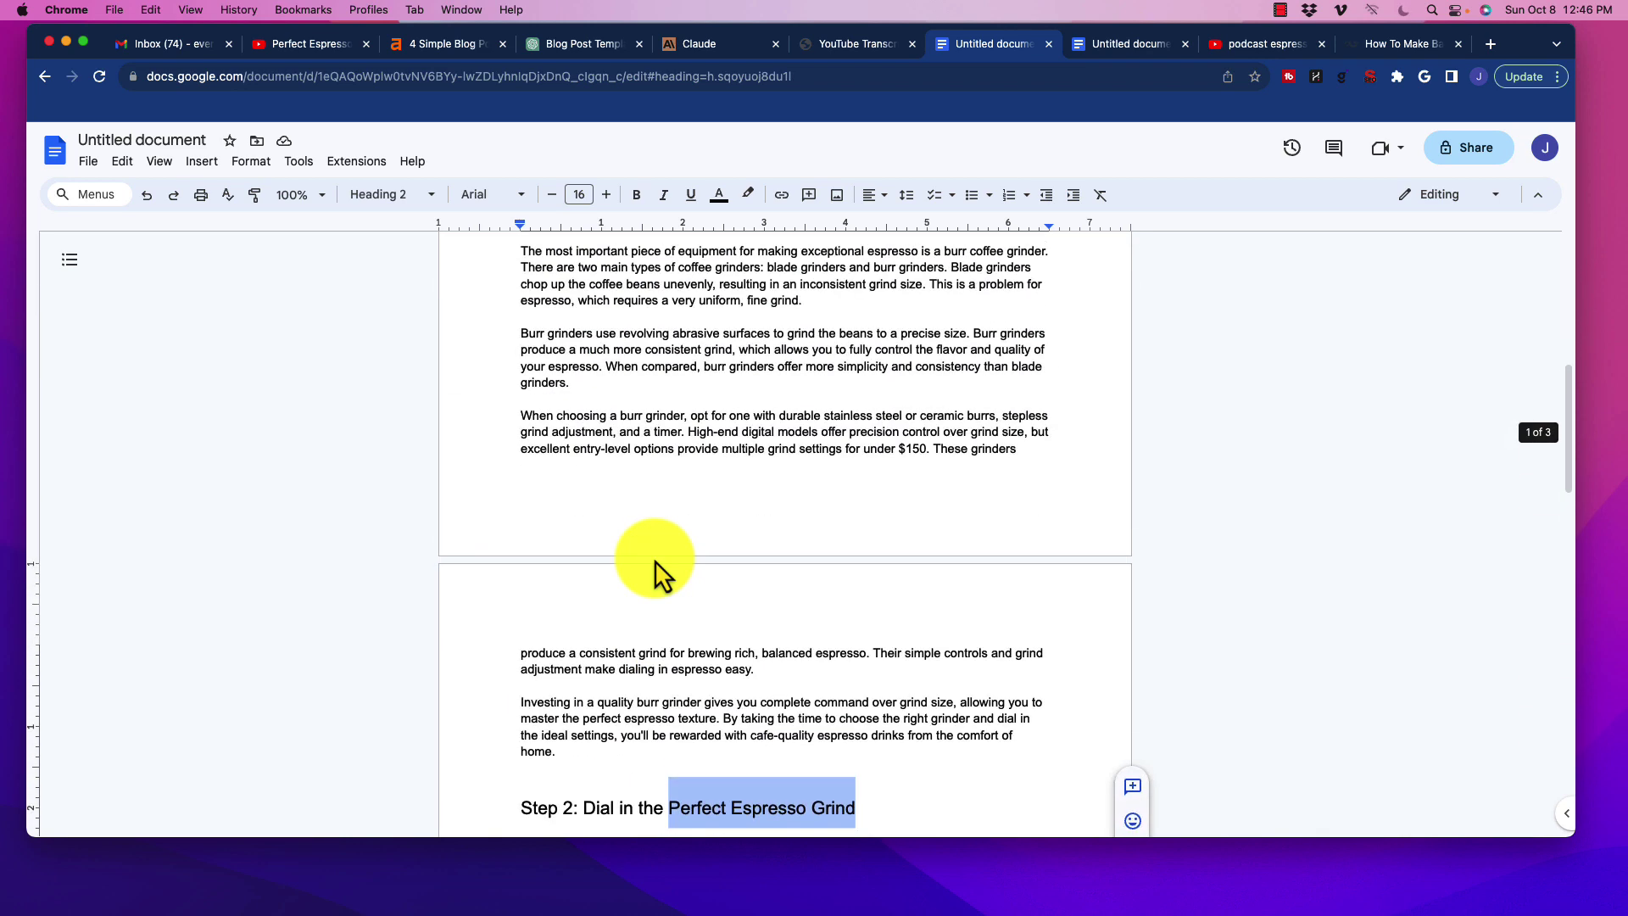
{"action": "scroll", "coordinate": [655, 558], "scroll_direction": "up", "scroll_amount": 6}
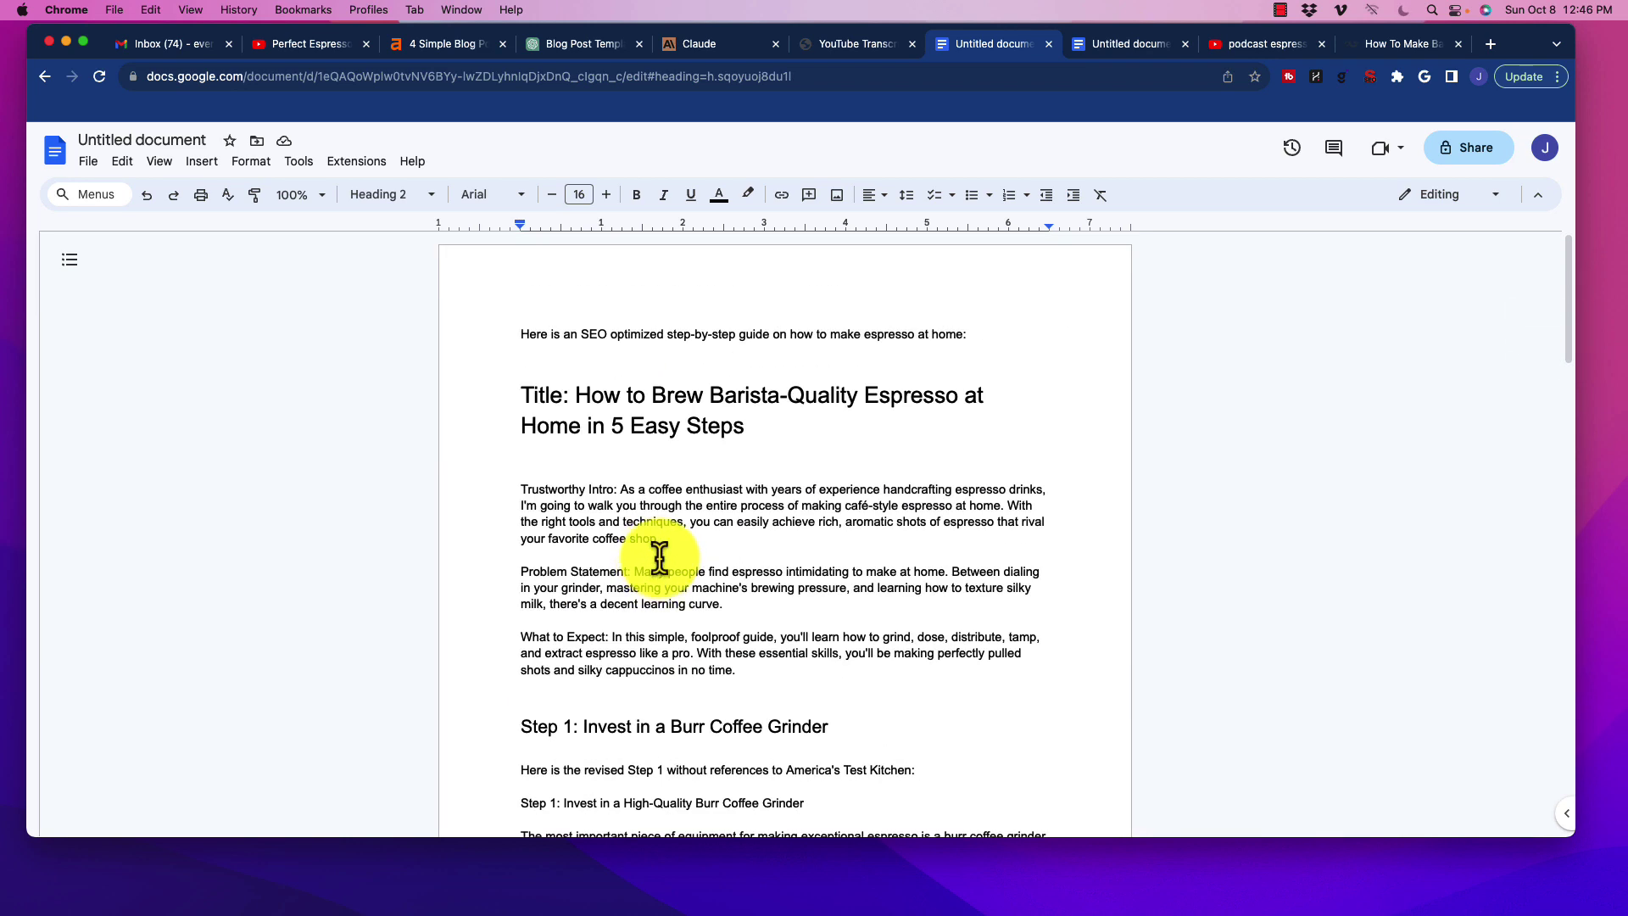
{"action": "scroll", "coordinate": [666, 557], "scroll_direction": "down", "scroll_amount": 1}
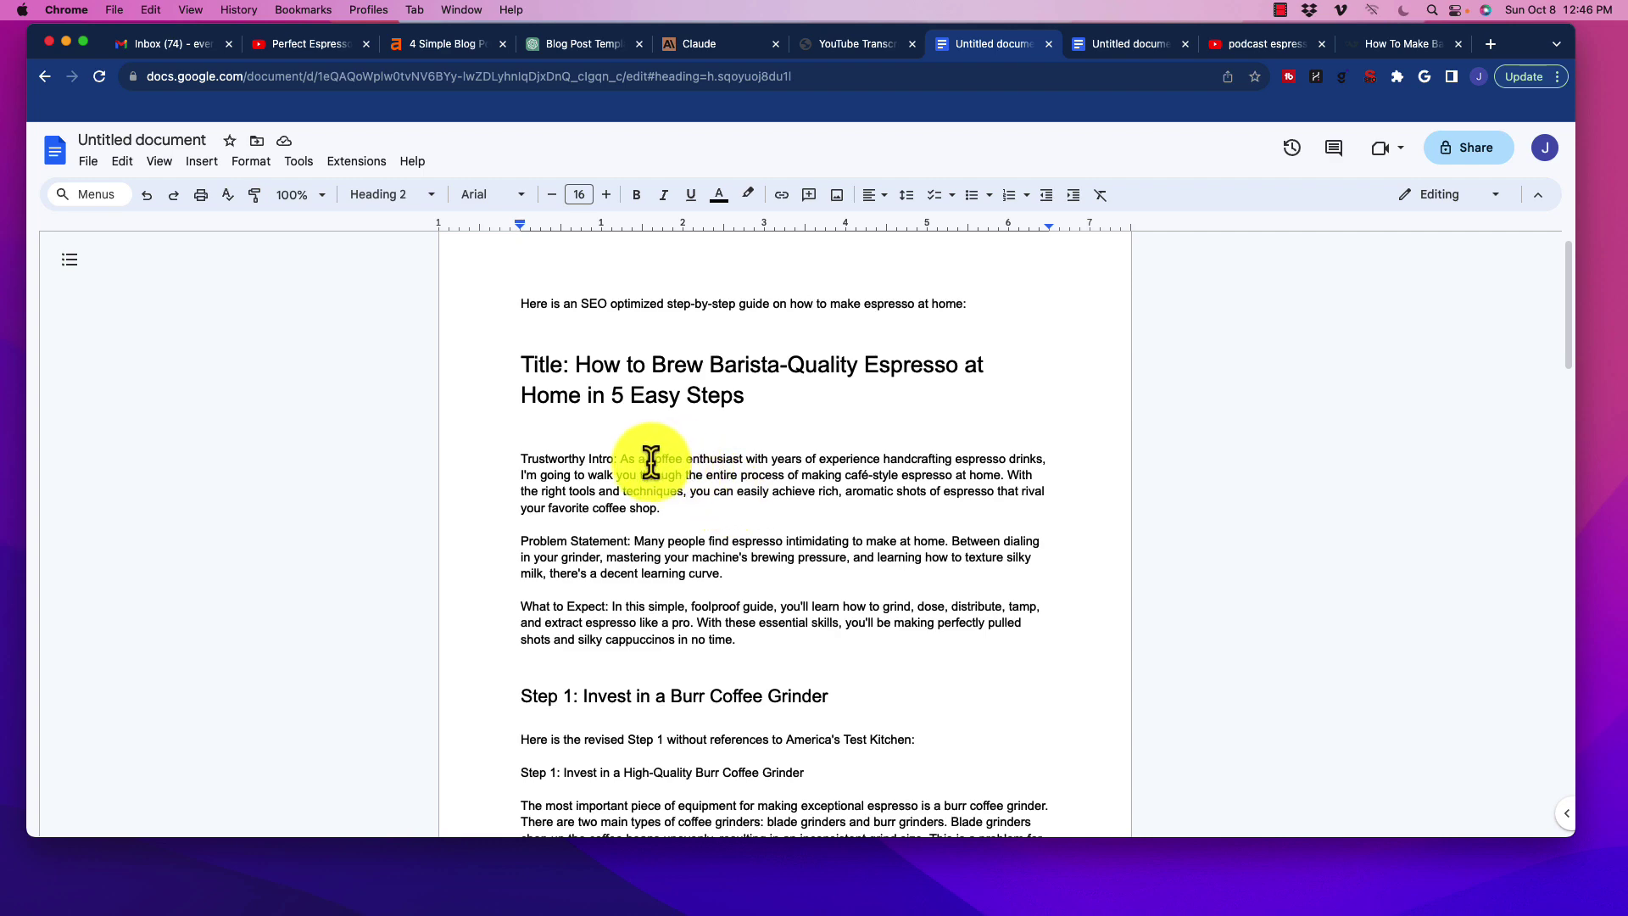
{"action": "scroll", "coordinate": [654, 460], "scroll_direction": "down", "scroll_amount": 5}
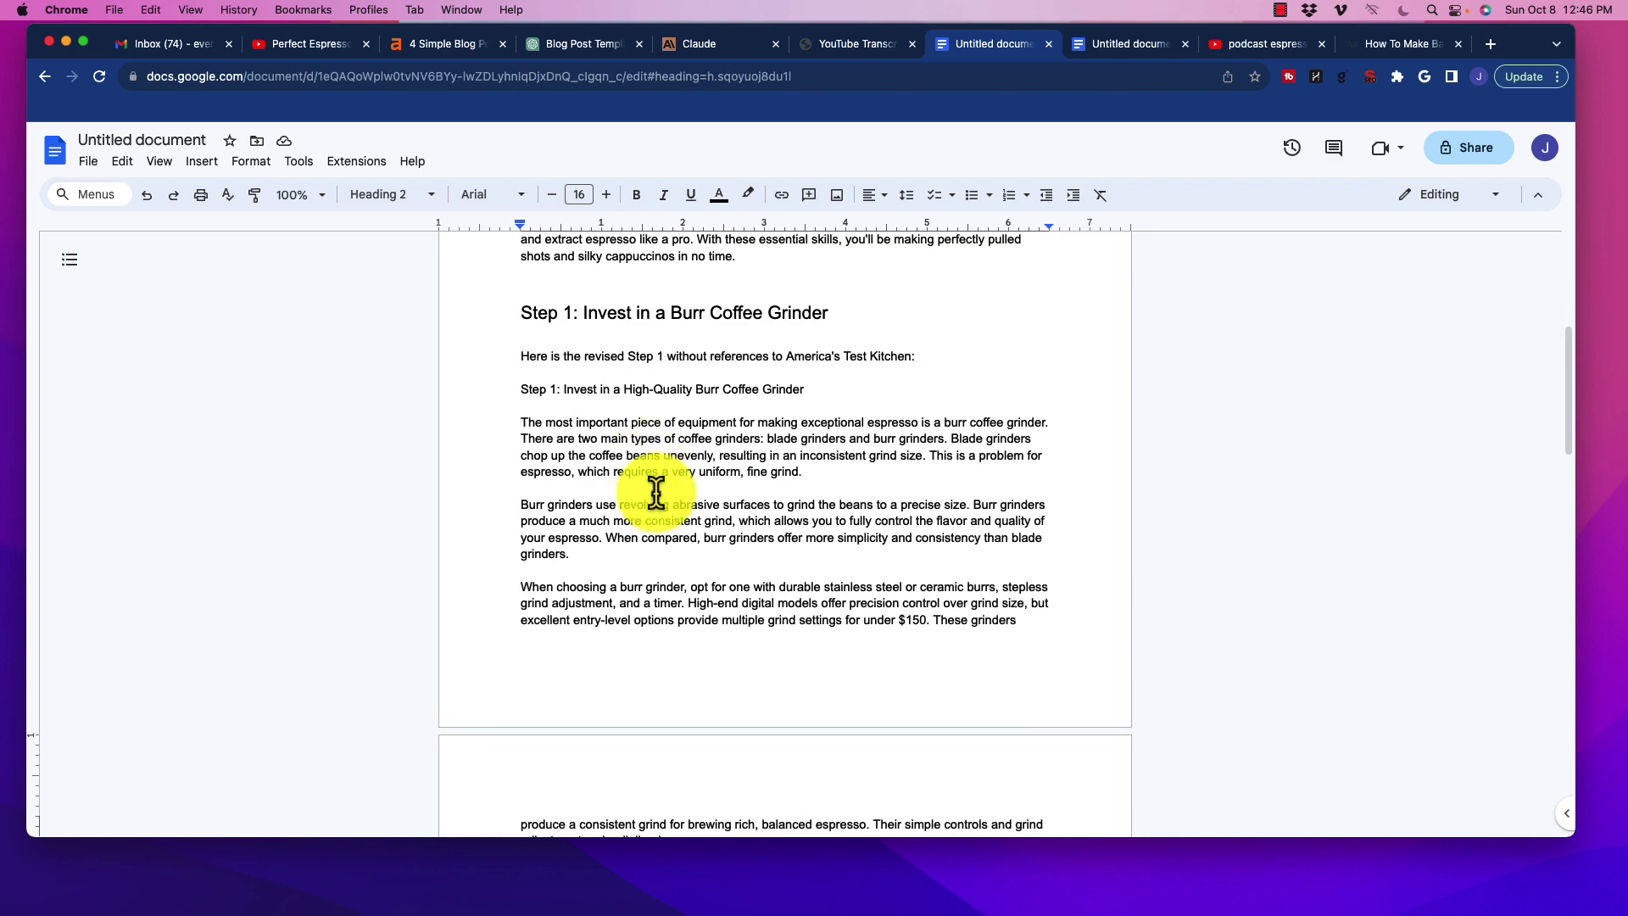
{"action": "scroll", "coordinate": [648, 475], "scroll_direction": "up", "scroll_amount": 5}
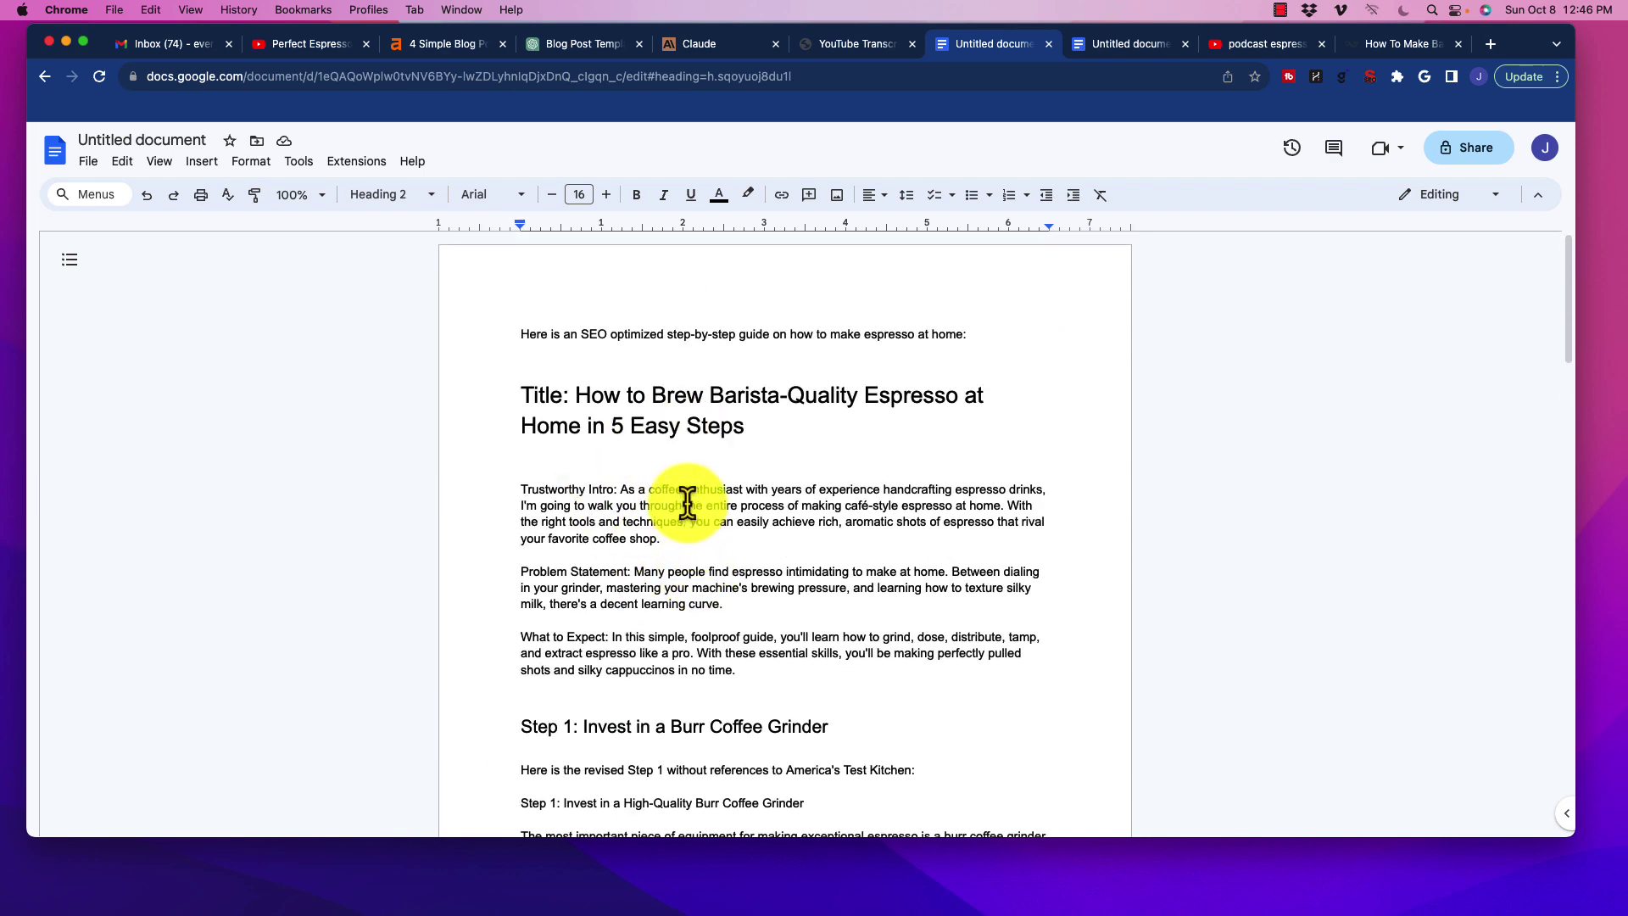
{"action": "scroll", "coordinate": [780, 500], "scroll_direction": "down", "scroll_amount": 1}
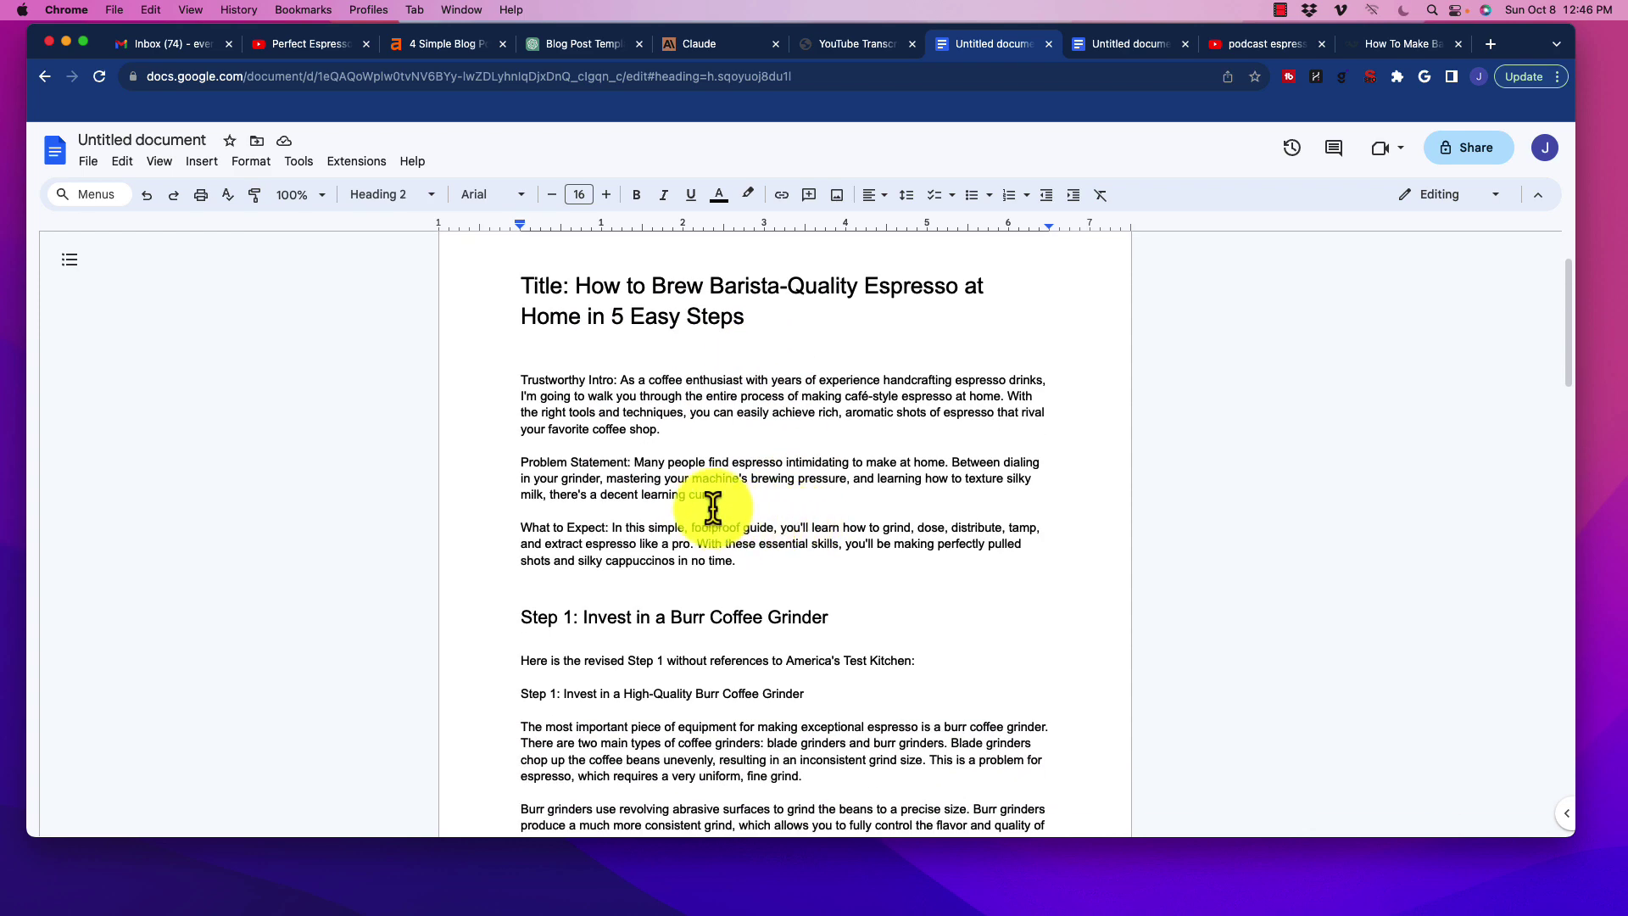
{"action": "scroll", "coordinate": [729, 513], "scroll_direction": "down", "scroll_amount": 11}
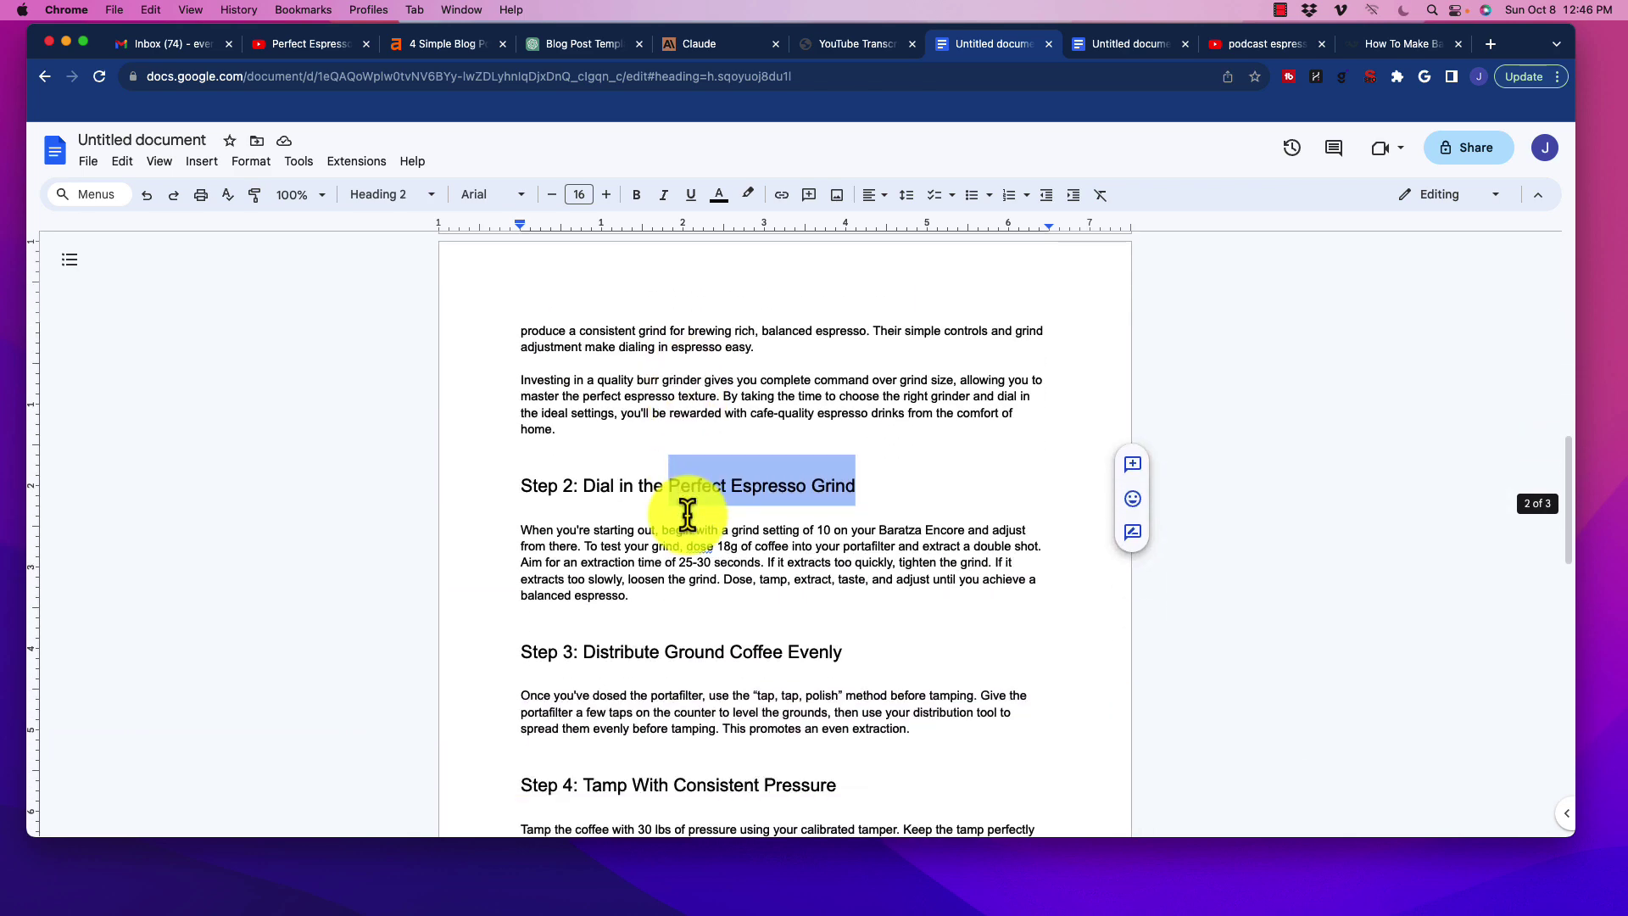
{"action": "left_click", "coordinate": [674, 560]}
{"action": "scroll", "coordinate": [666, 555], "scroll_direction": "down", "scroll_amount": 4}
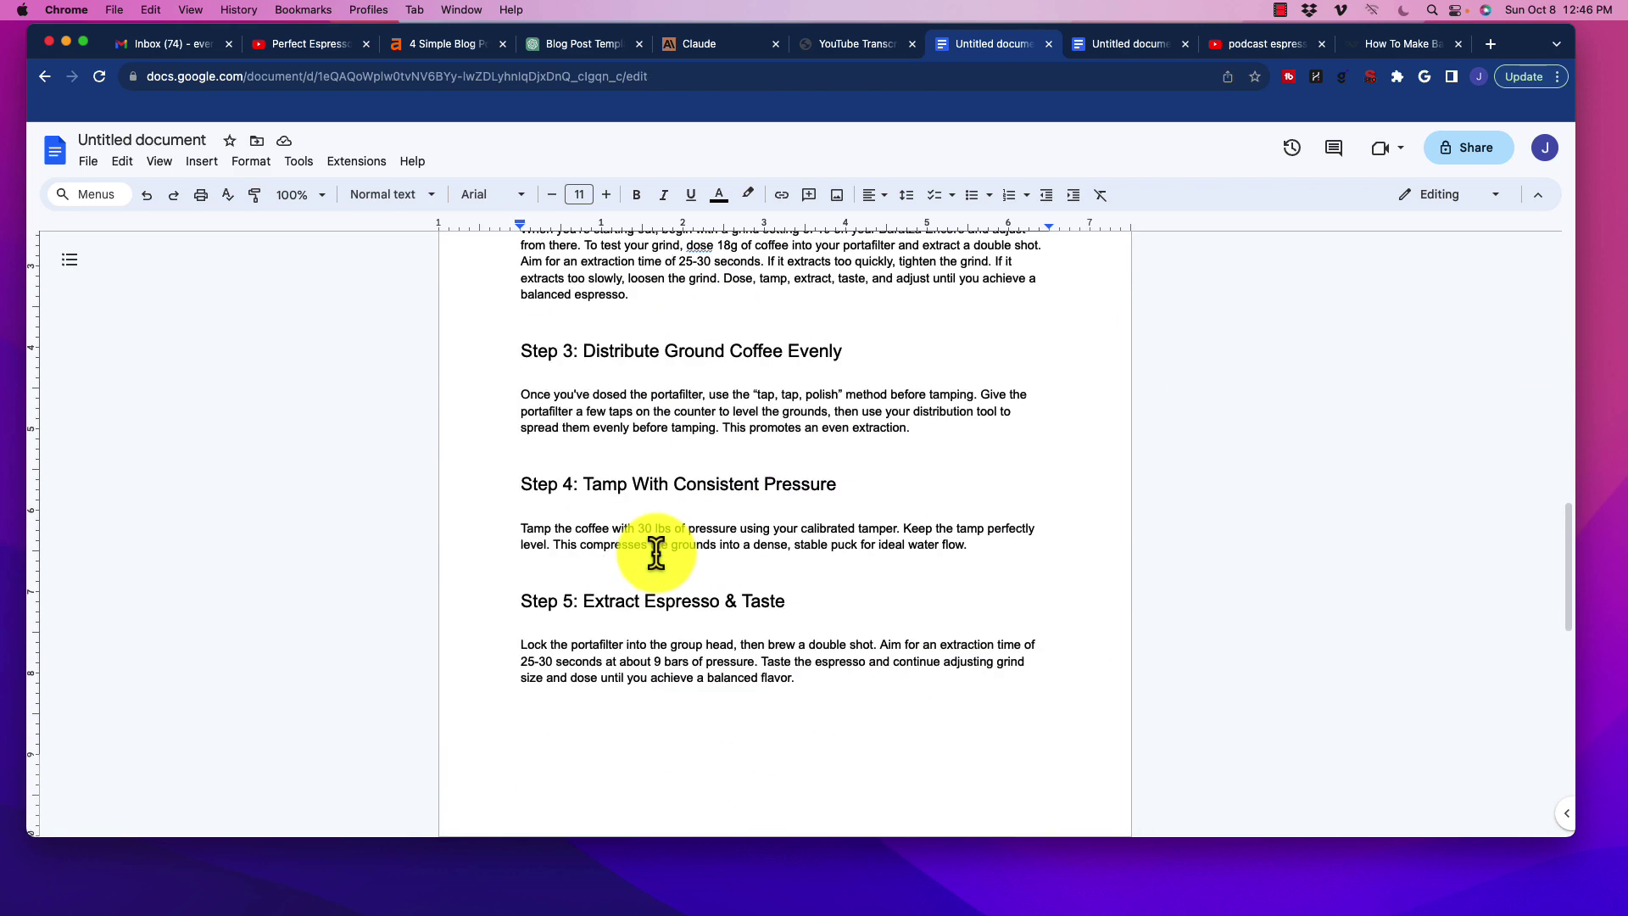
{"action": "scroll", "coordinate": [657, 554], "scroll_direction": "up", "scroll_amount": 9}
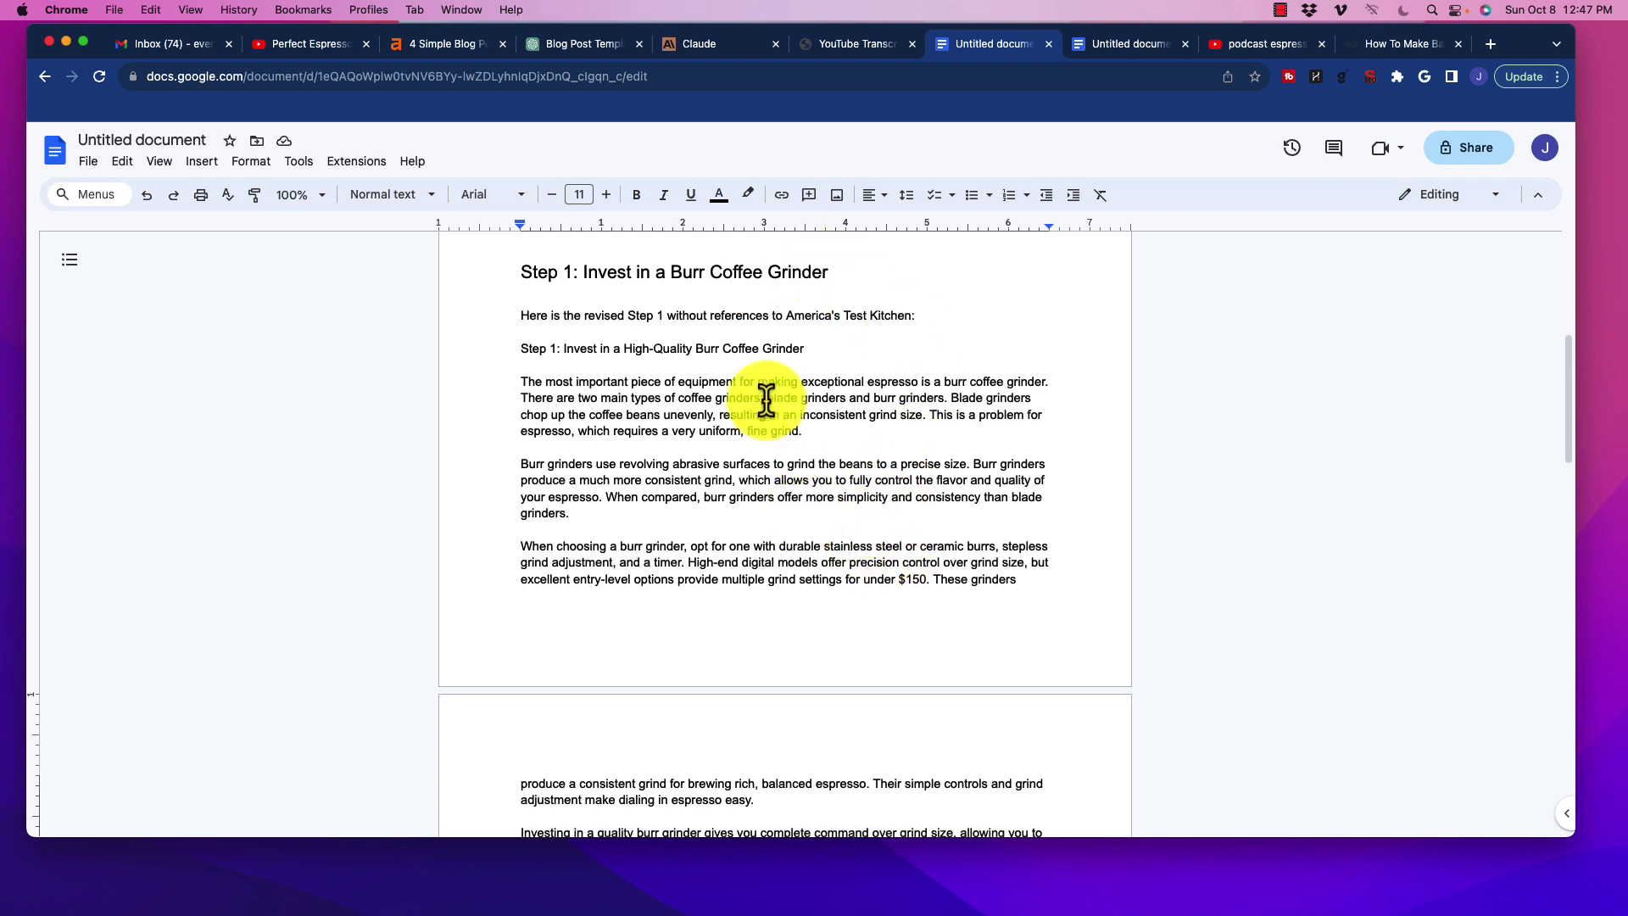
{"action": "left_click_drag", "start_coordinate": [584, 272], "coordinate": [822, 272]}
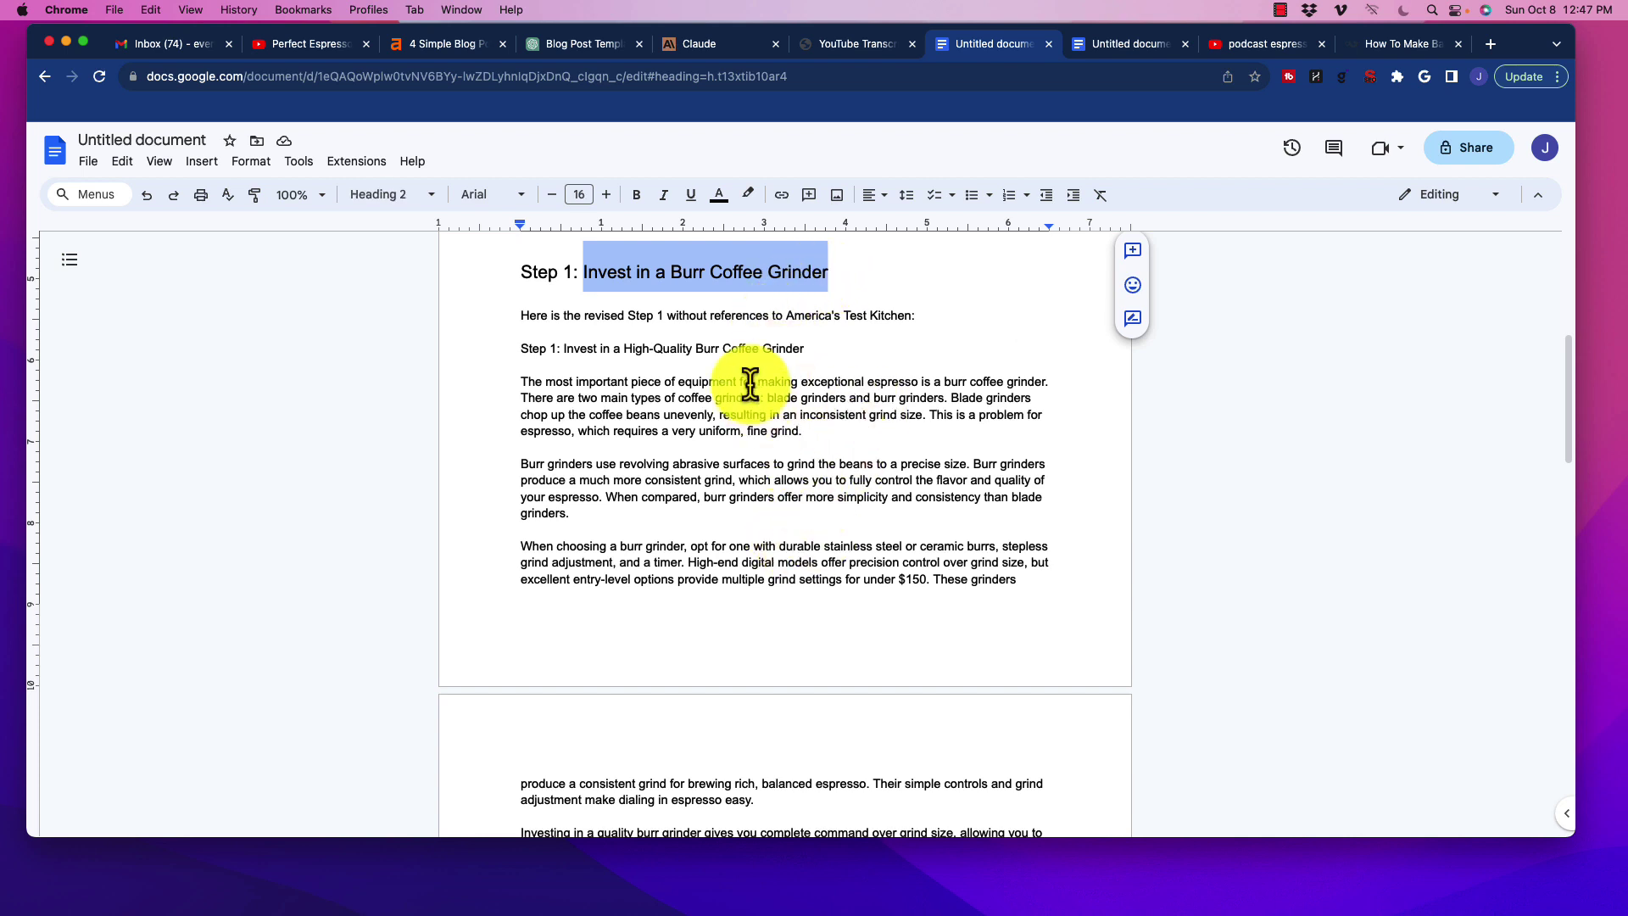
{"action": "left_click", "coordinate": [671, 273]}
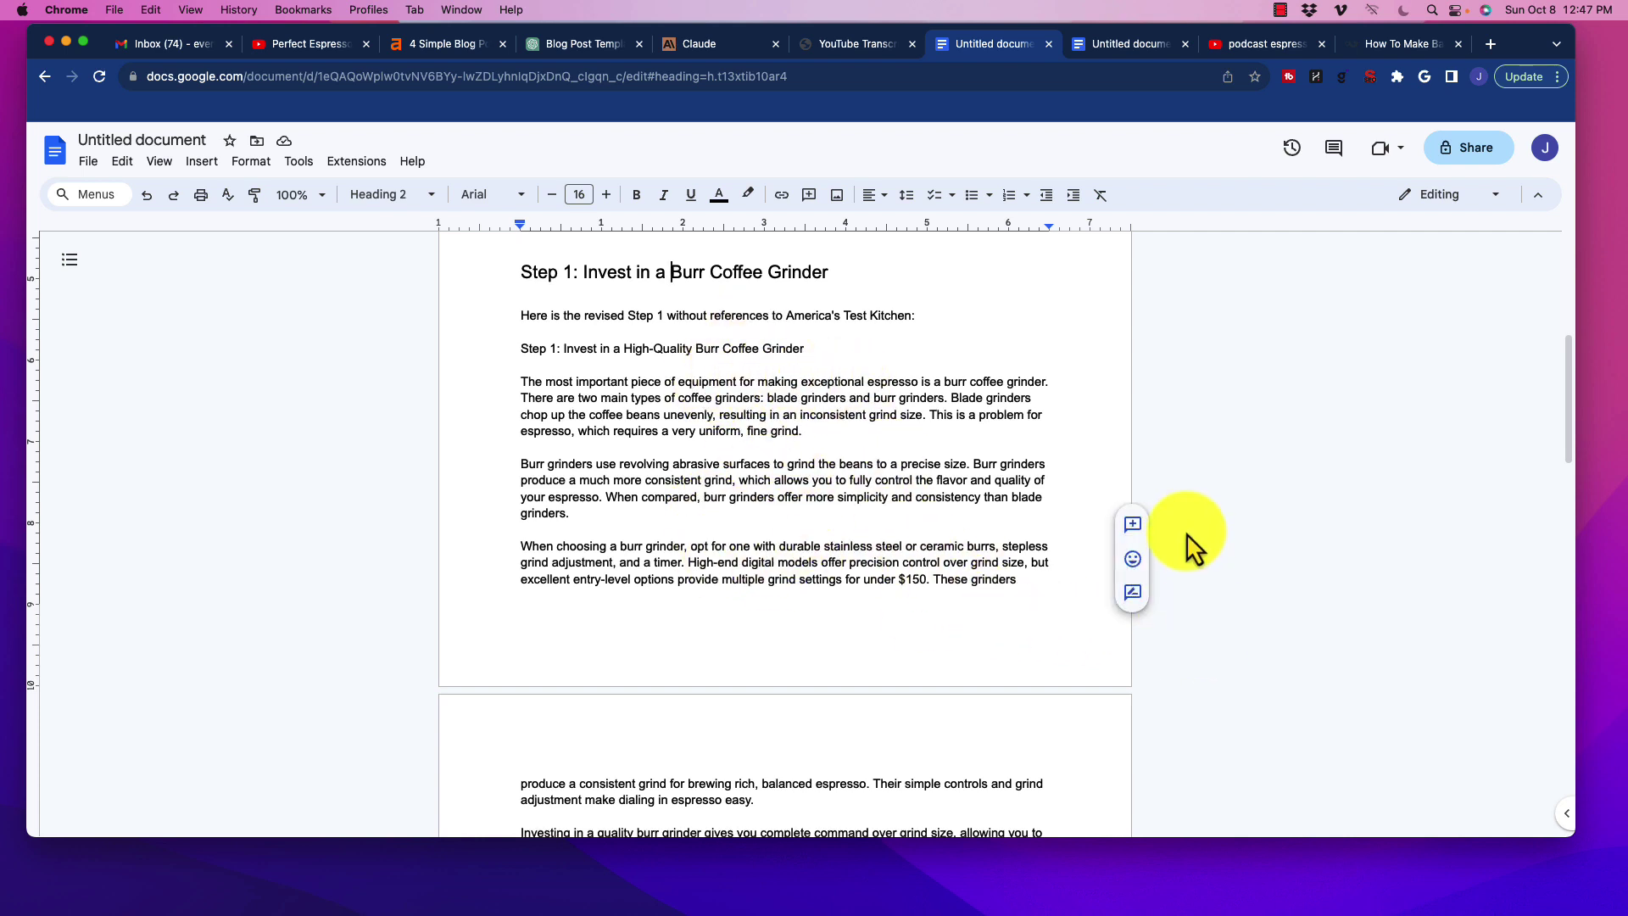
{"action": "scroll", "coordinate": [653, 509], "scroll_direction": "up", "scroll_amount": 5}
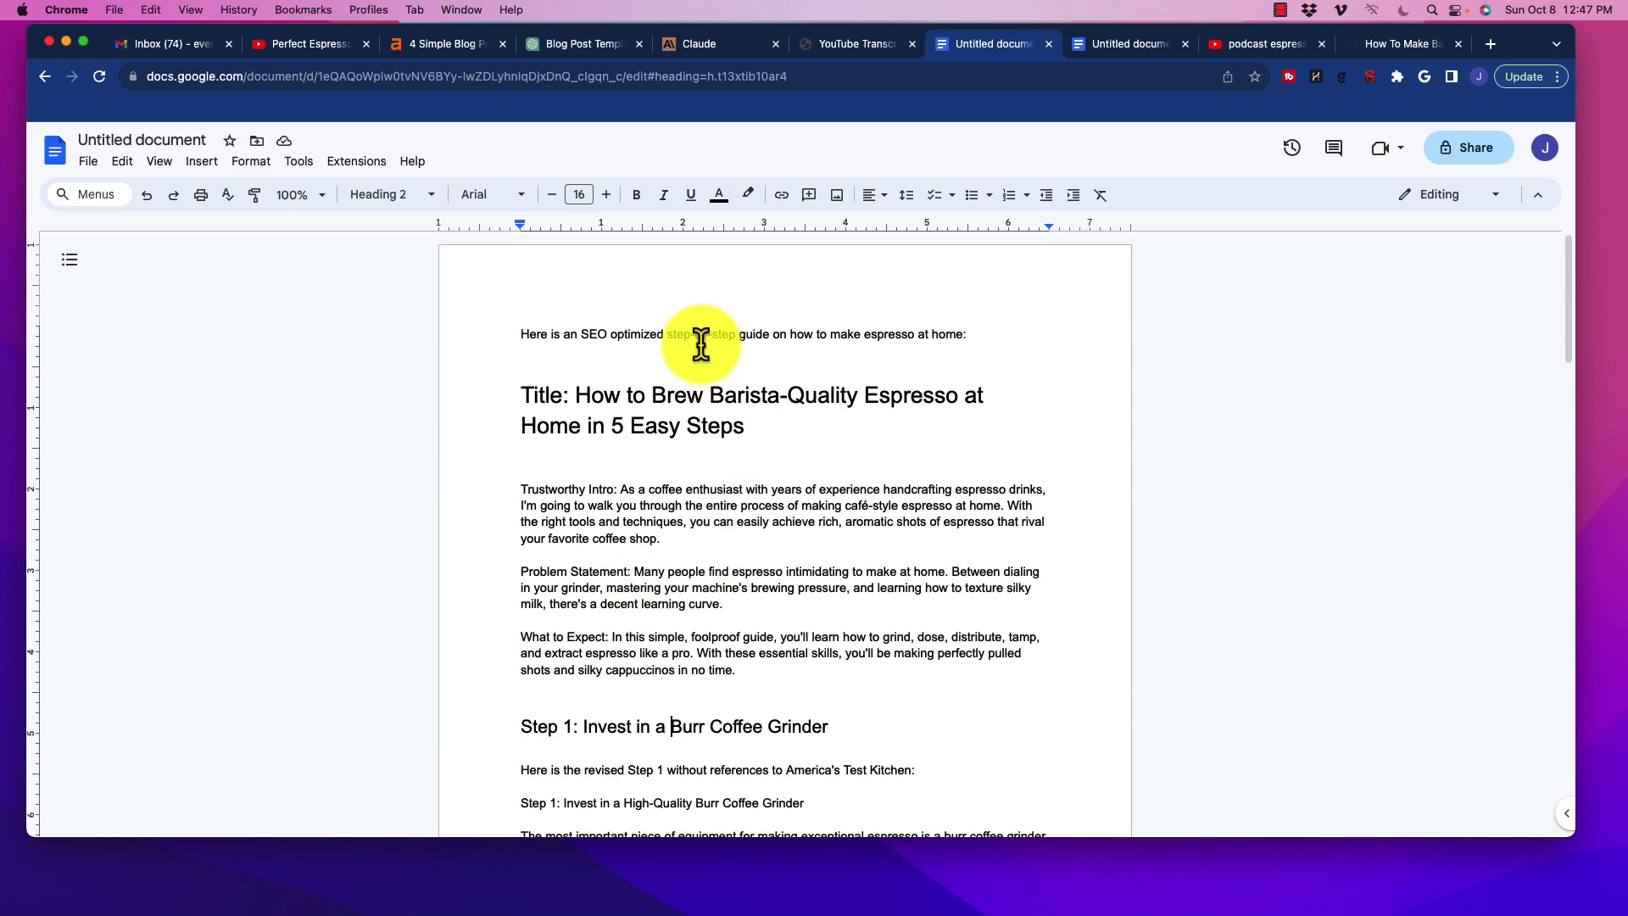
{"action": "scroll", "coordinate": [679, 627], "scroll_direction": "down", "scroll_amount": 3}
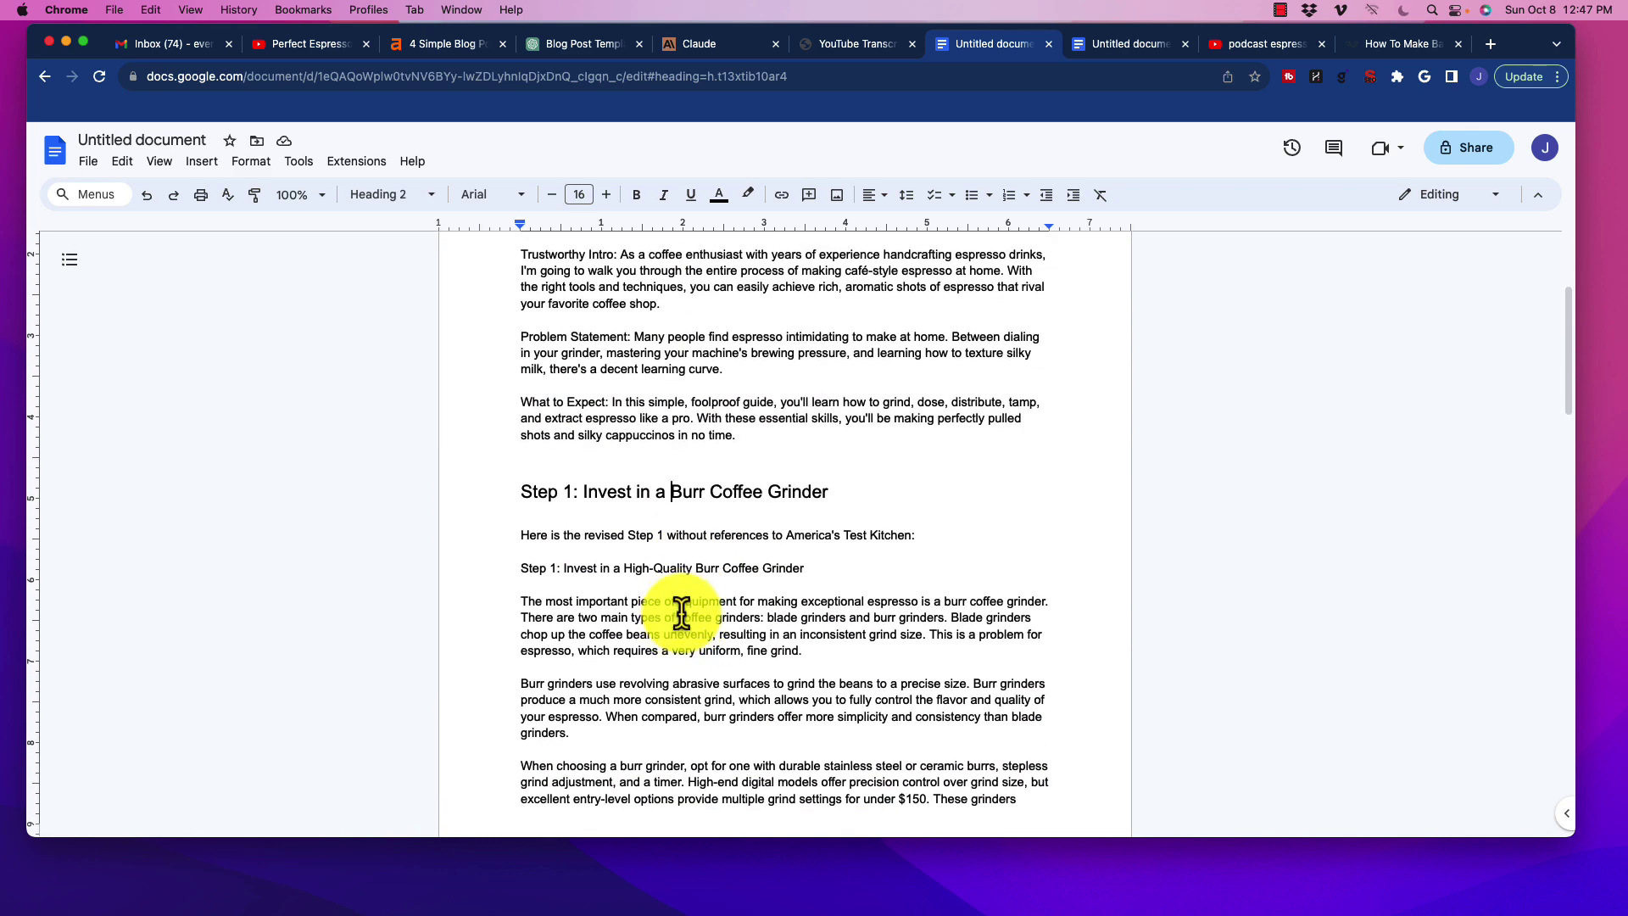
{"action": "scroll", "coordinate": [685, 566], "scroll_direction": "down", "scroll_amount": 15}
{"action": "scroll", "coordinate": [678, 573], "scroll_direction": "down", "scroll_amount": 6}
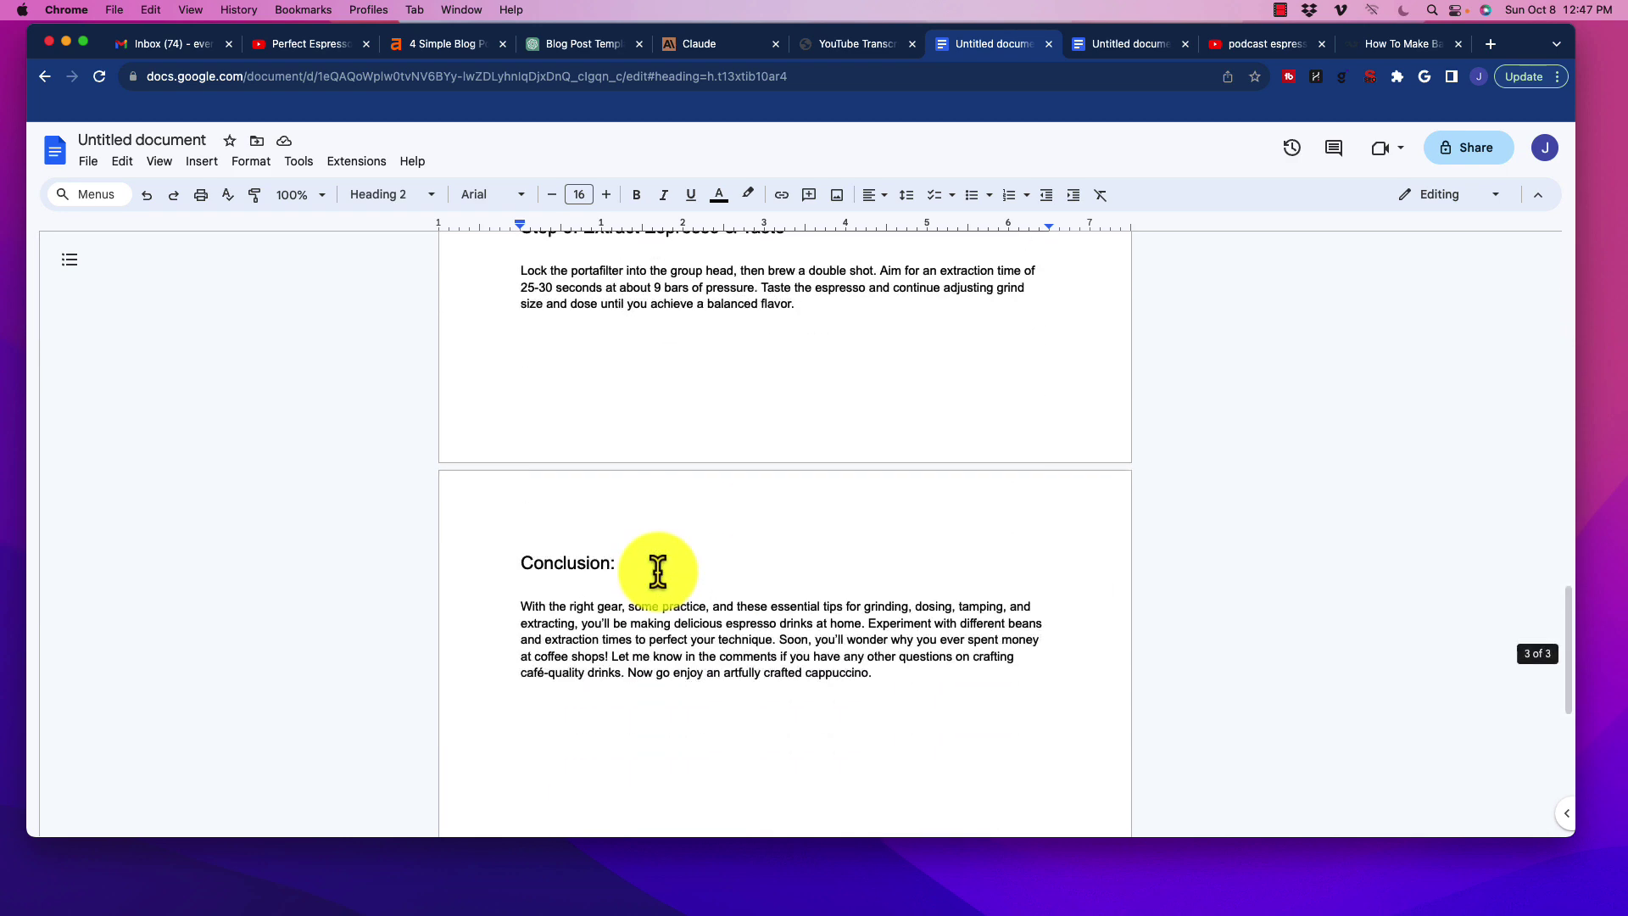
{"action": "scroll", "coordinate": [658, 571], "scroll_direction": "down", "scroll_amount": 3}
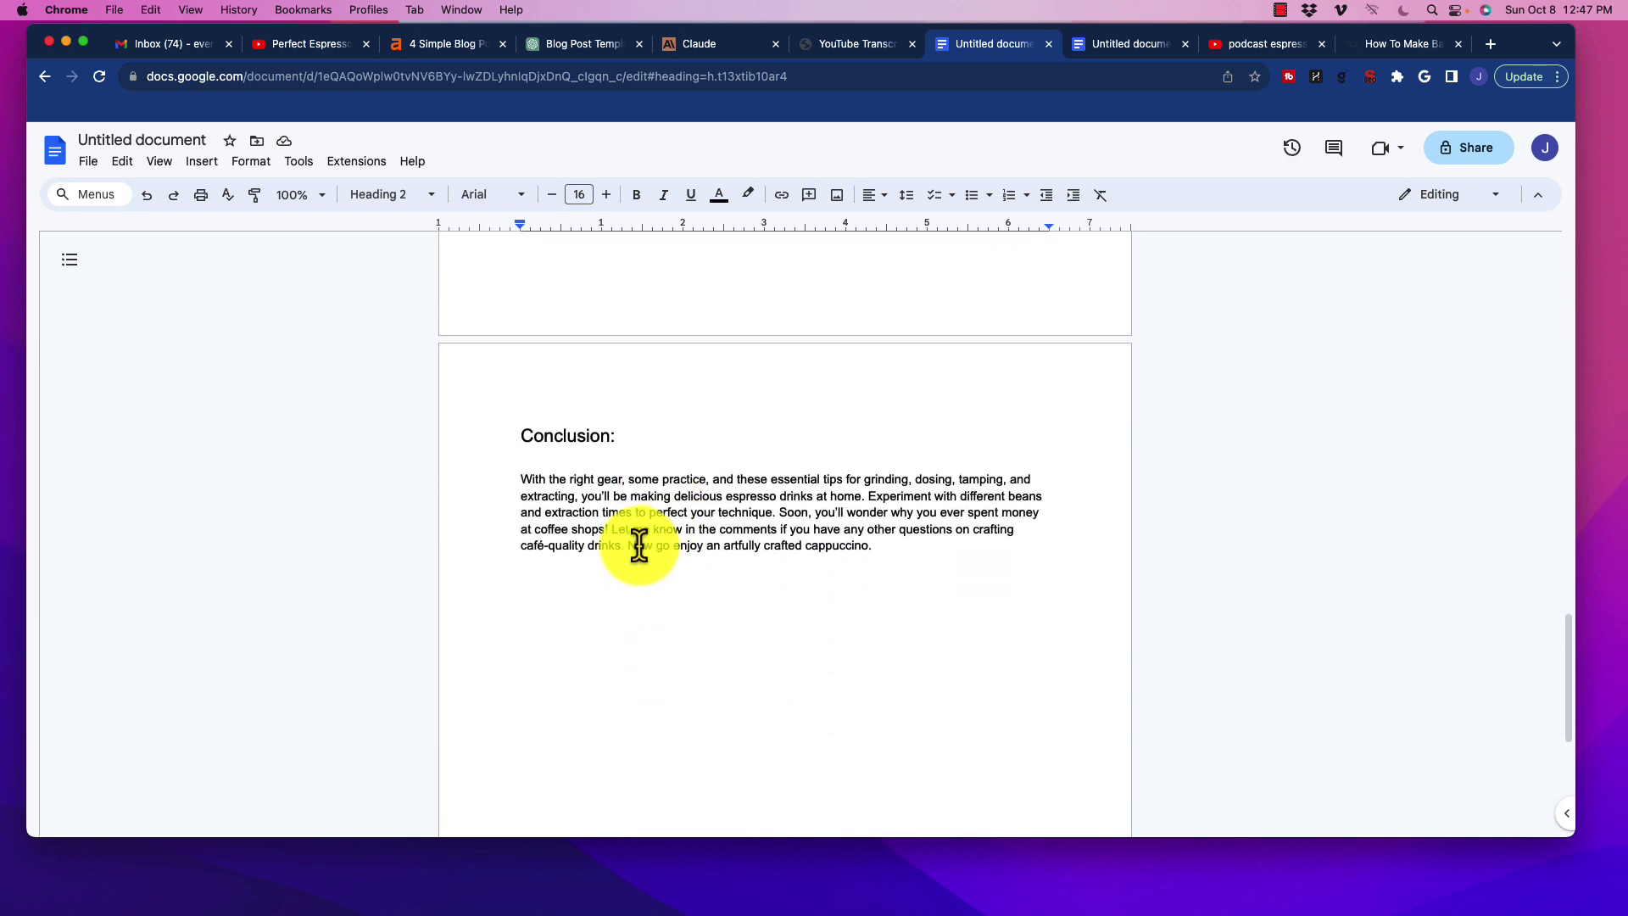
{"action": "scroll", "coordinate": [640, 545], "scroll_direction": "up", "scroll_amount": 20}
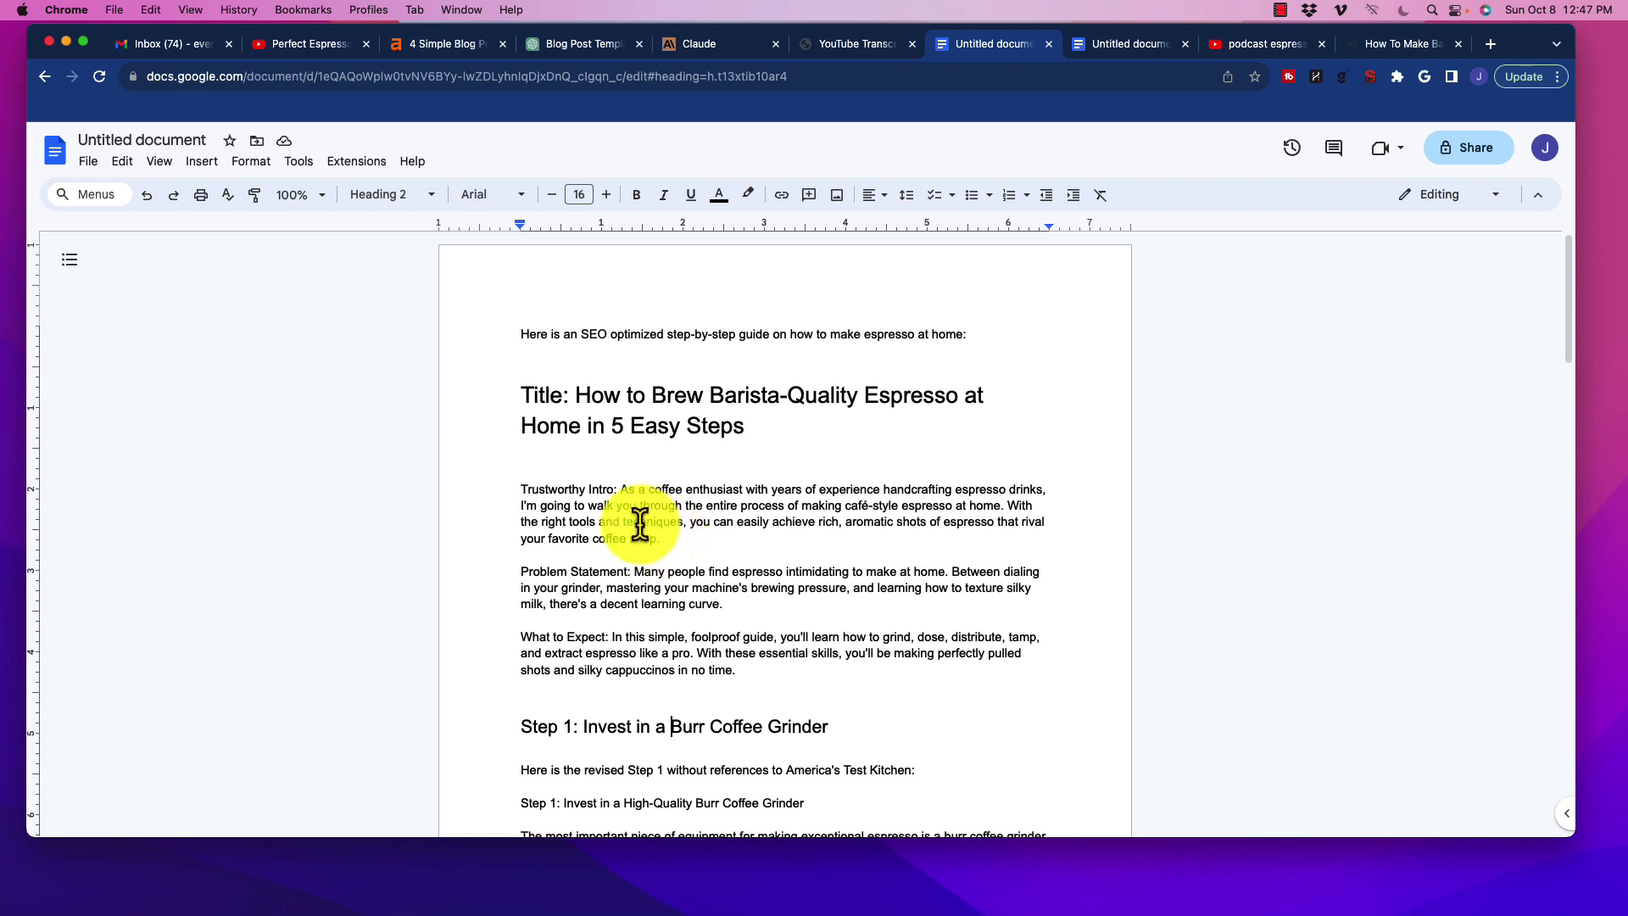
{"action": "scroll", "coordinate": [636, 521], "scroll_direction": "down", "scroll_amount": 5}
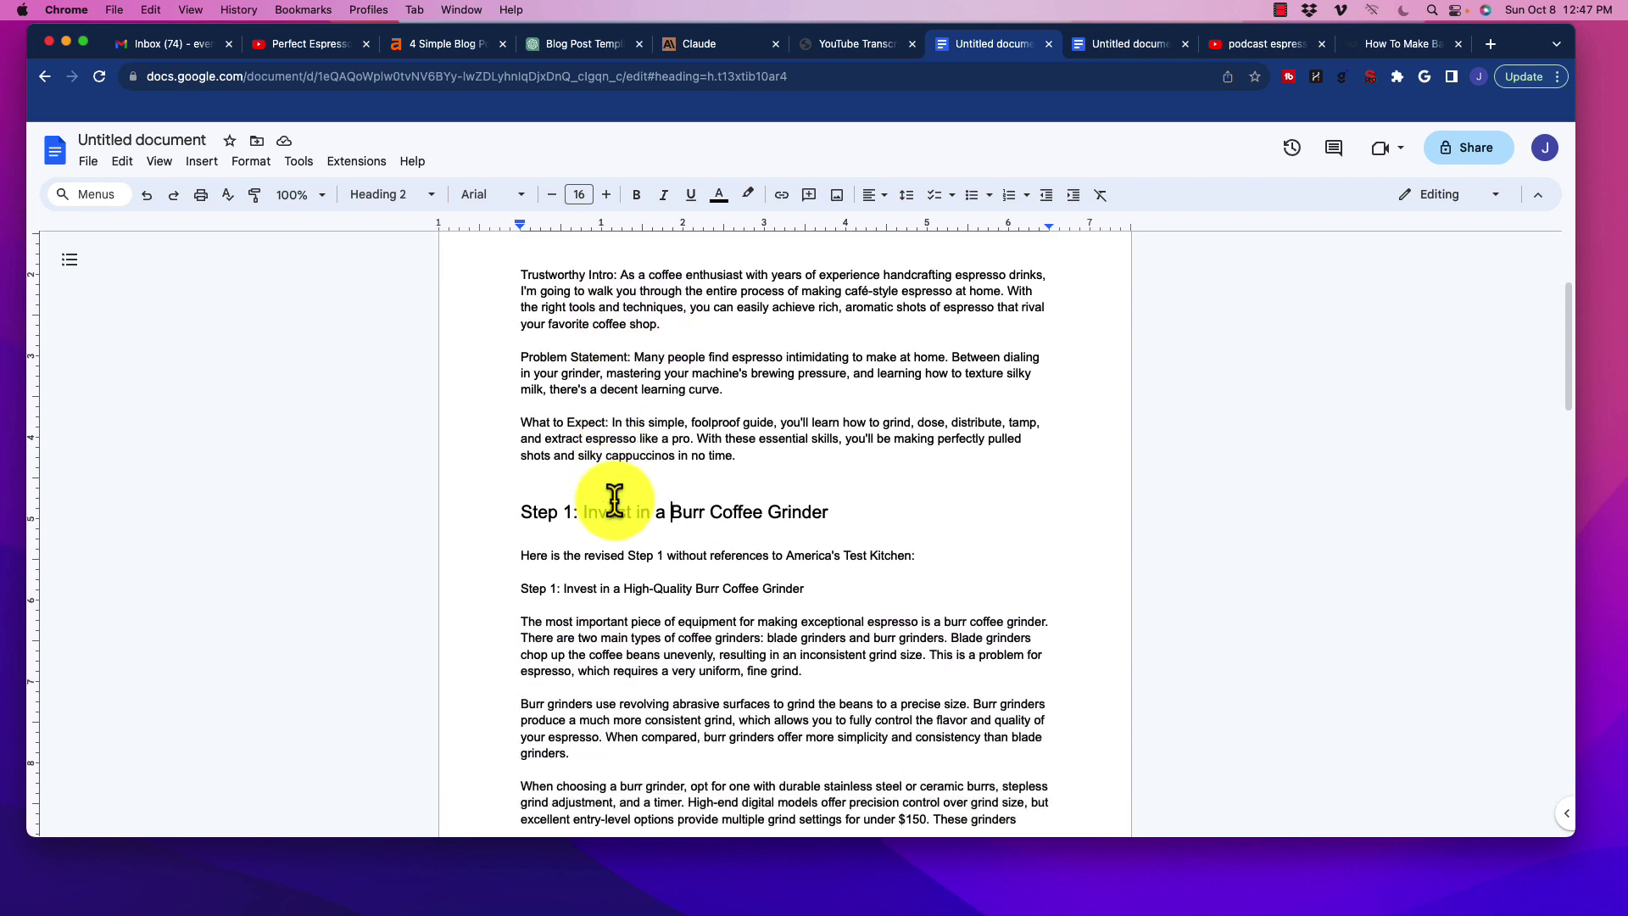